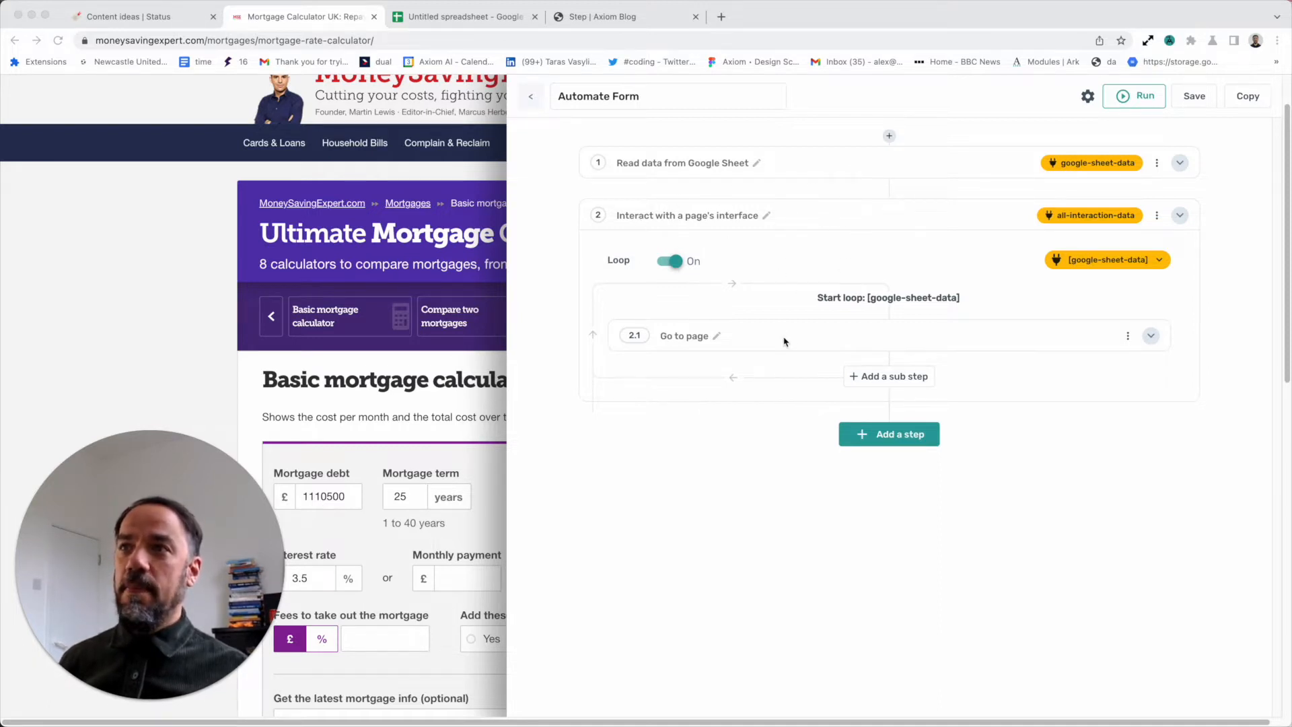
- Add an Enter Text sub-step after Go to page that targets the calculator's Mortgage debt field
left_click(827, 346)
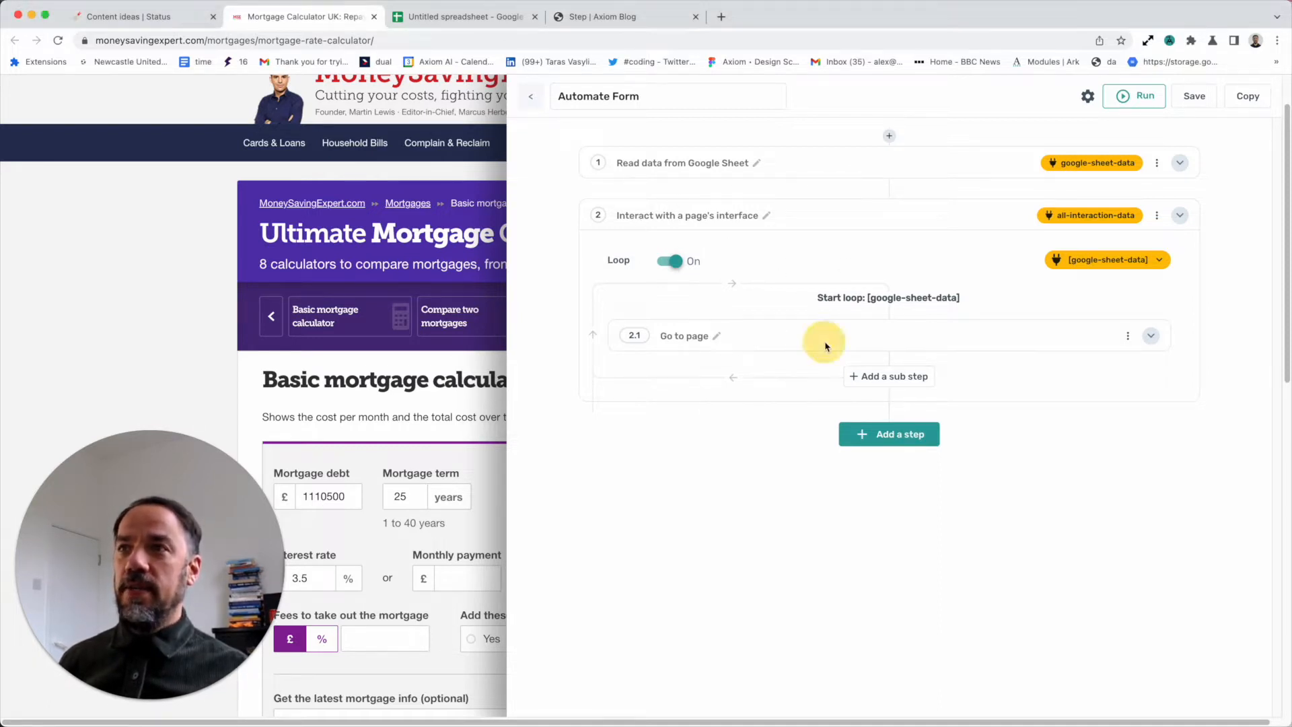
left_click(867, 375)
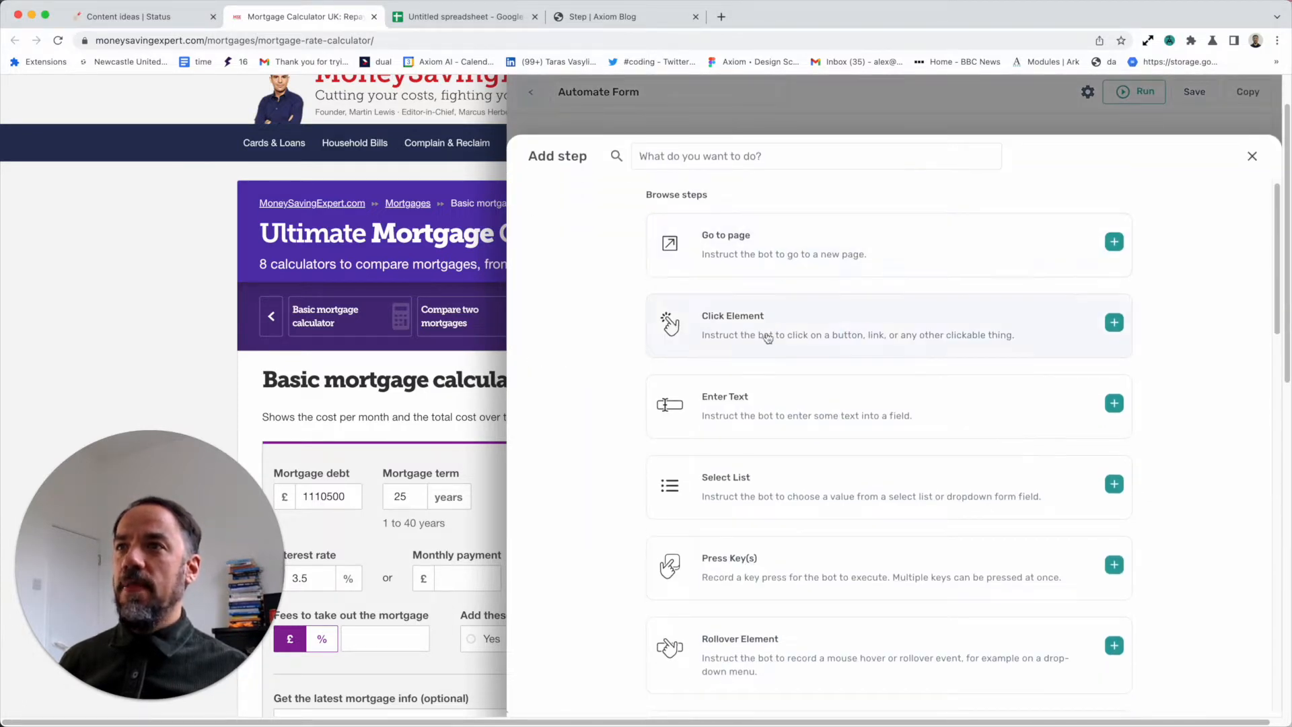
left_click(770, 397)
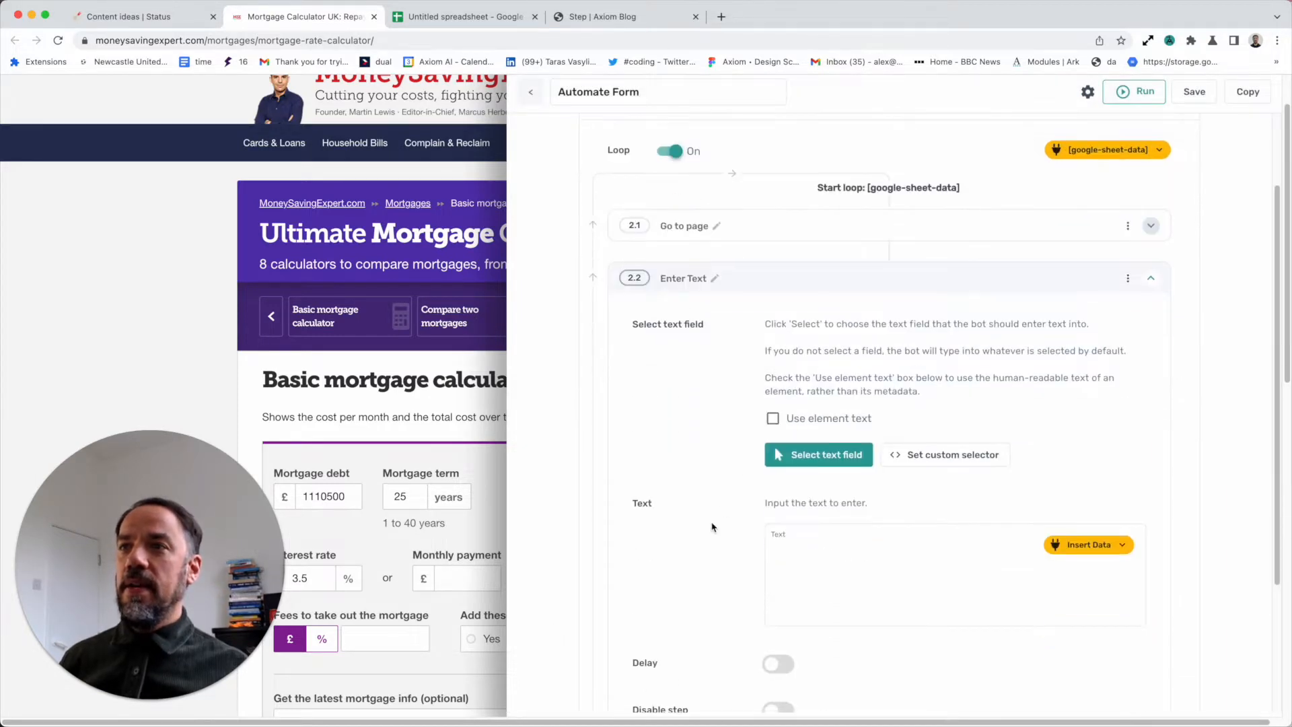
left_click(815, 459)
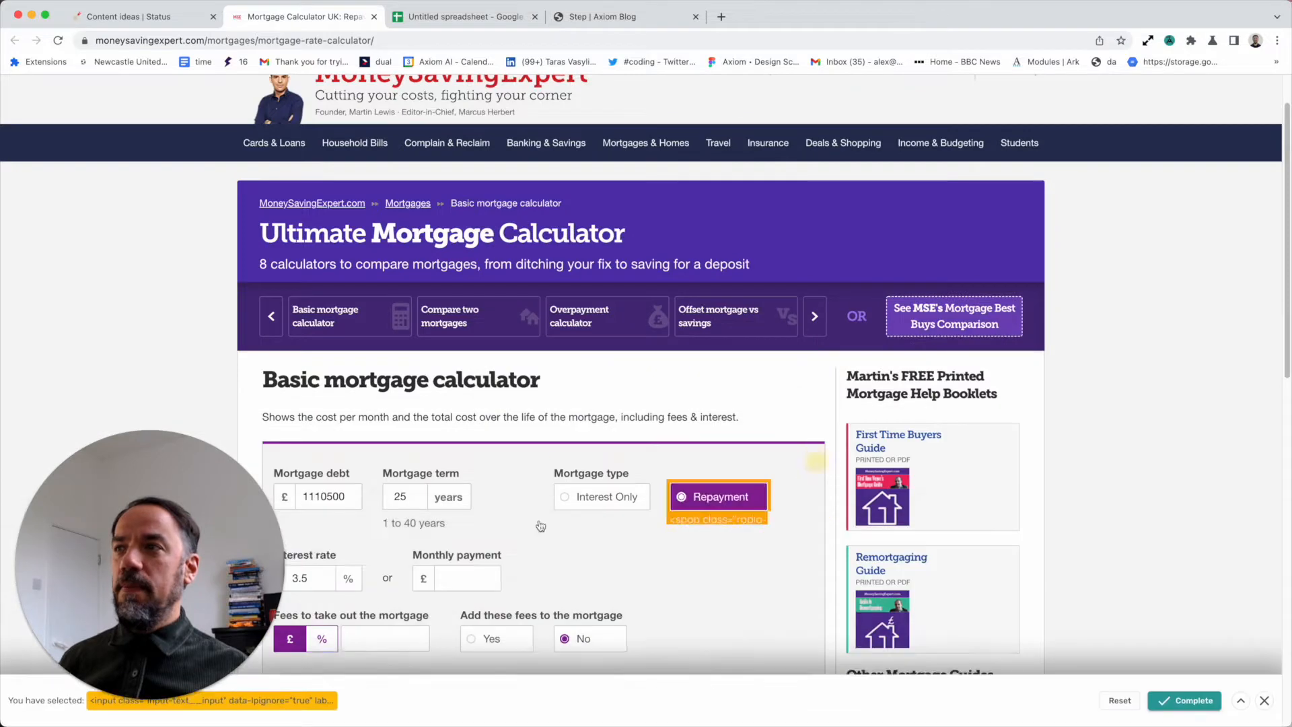
left_click(352, 501)
left_click(1184, 711)
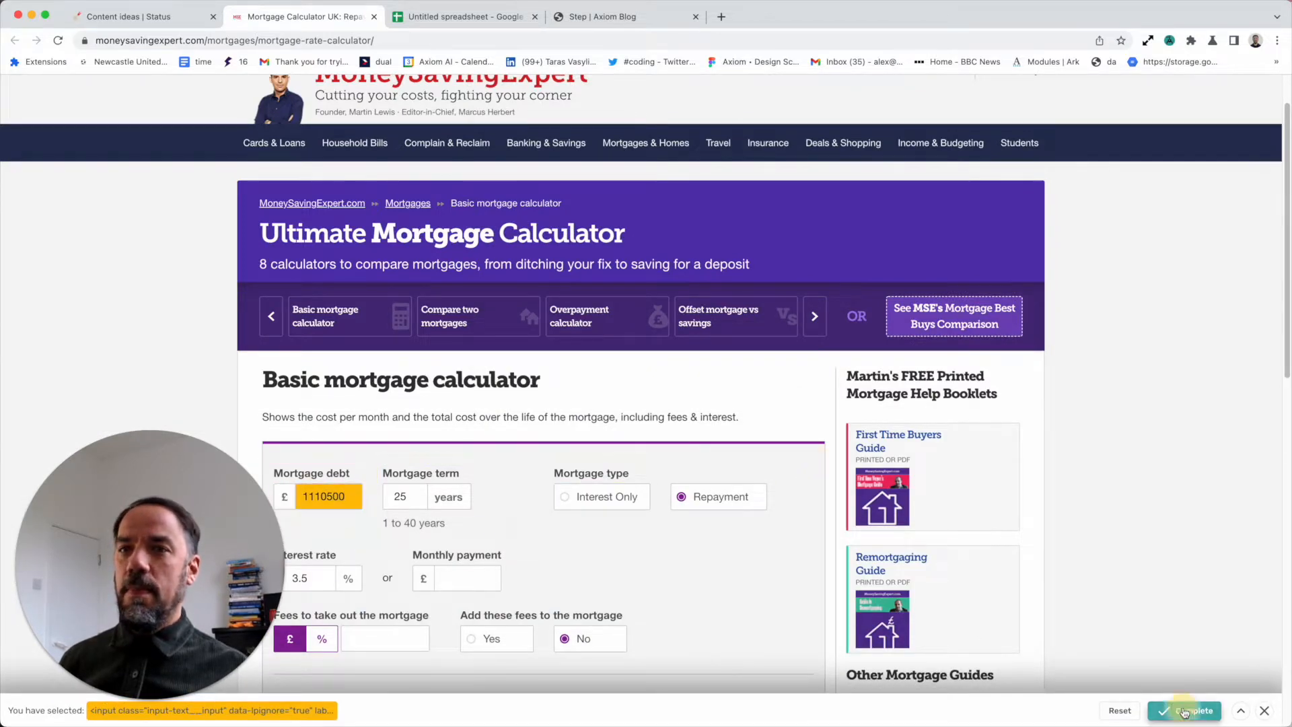
- Insert all columns of google-sheet-data as the text for the Enter Text sub-step and save the column selection
scroll(917, 581, "down", 3)
scroll(919, 540, "up", 3)
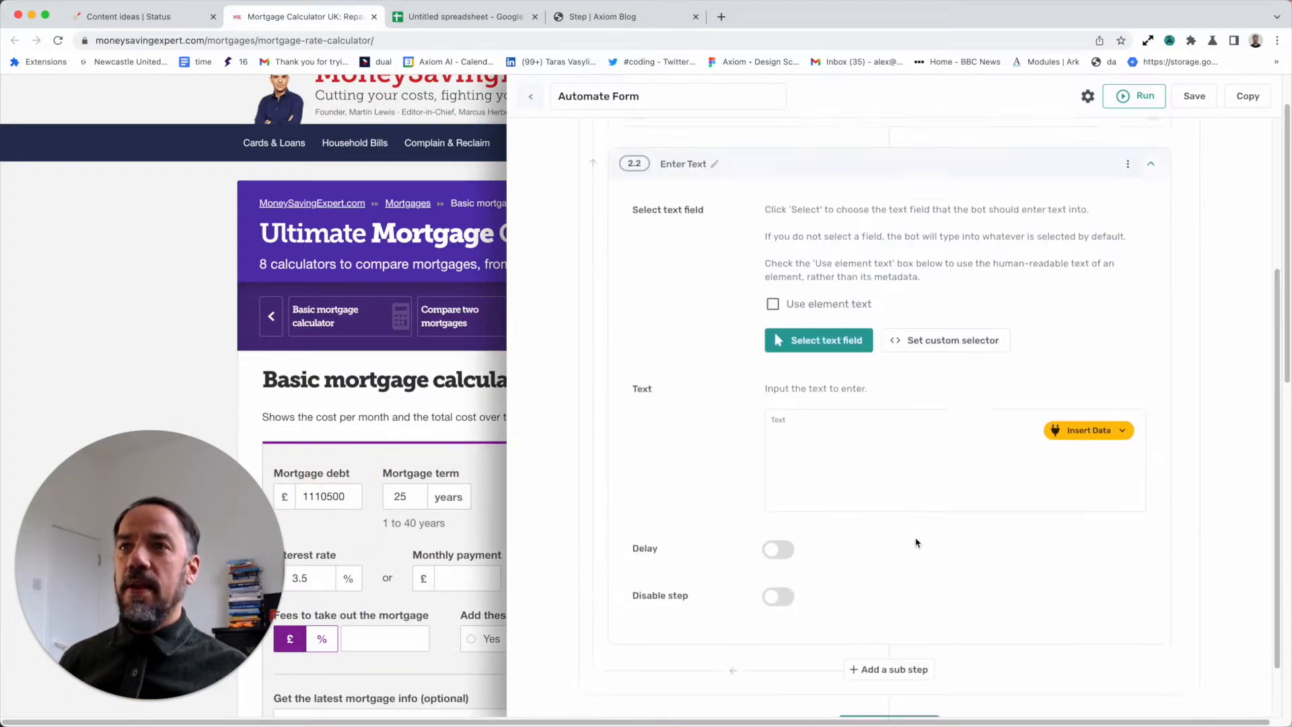
left_click(873, 521)
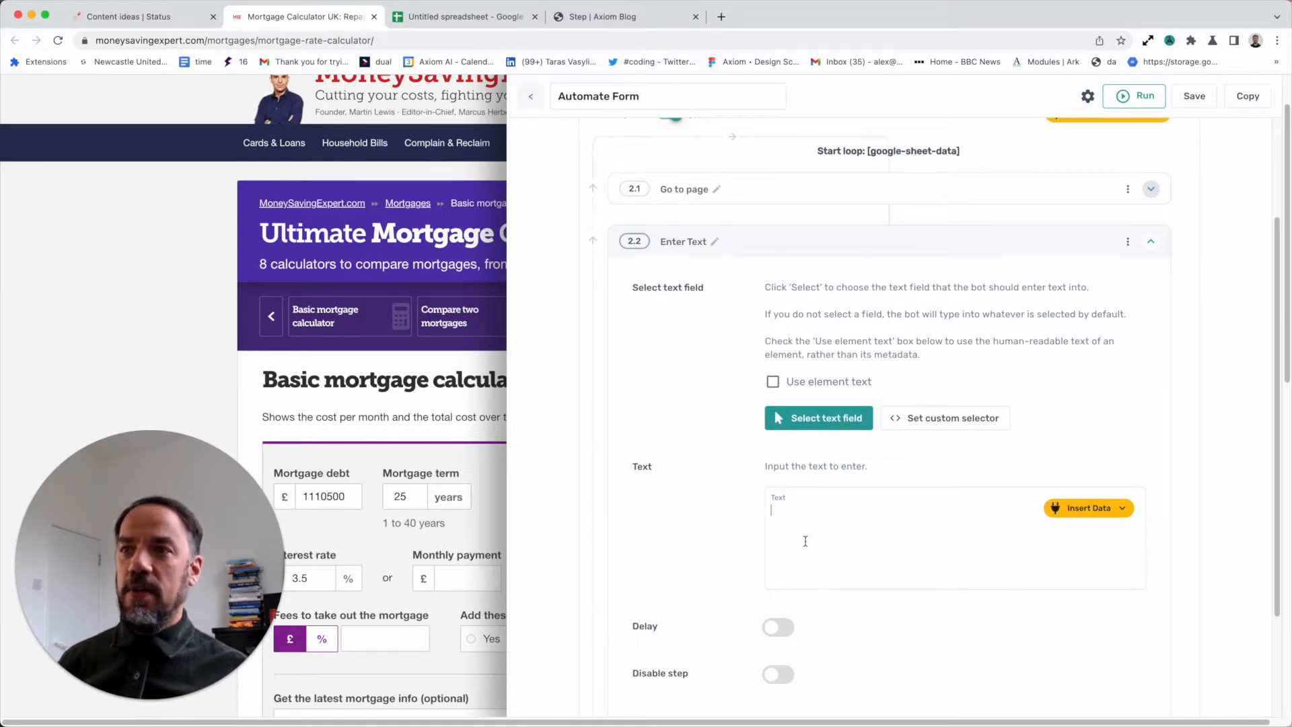
left_click(1075, 513)
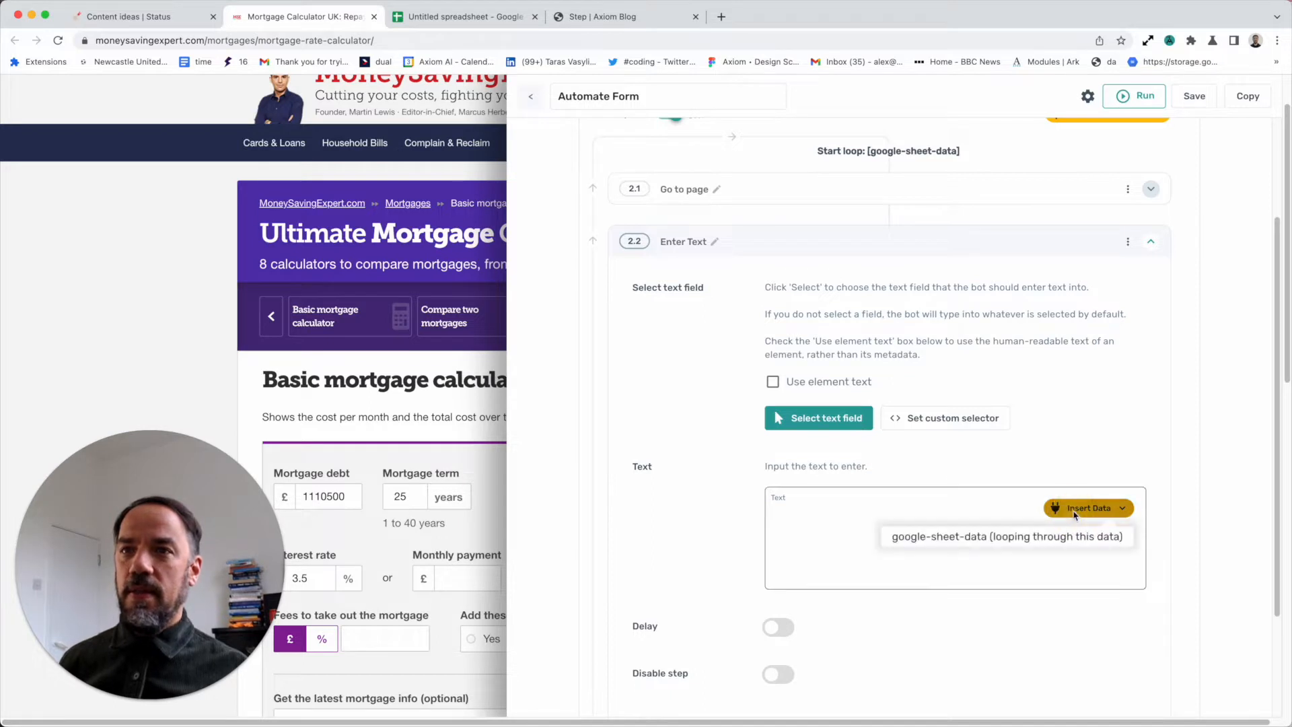
left_click(1009, 539)
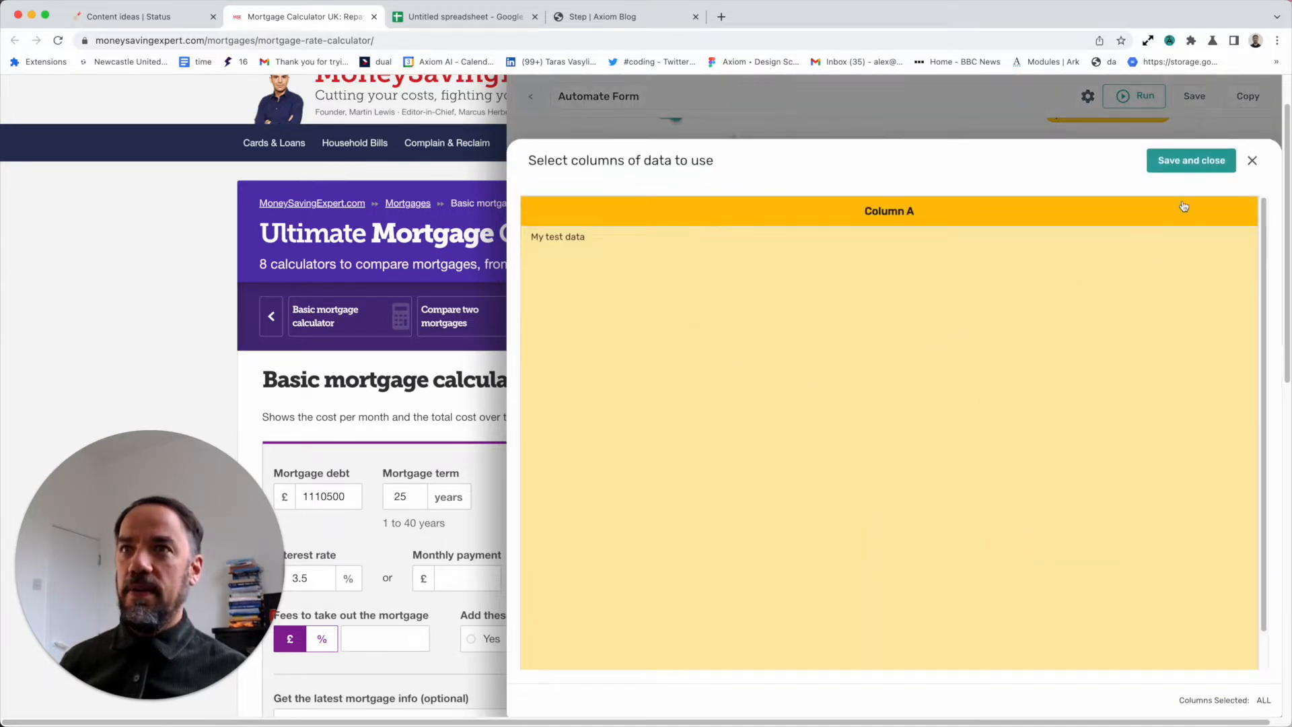
left_click(1184, 163)
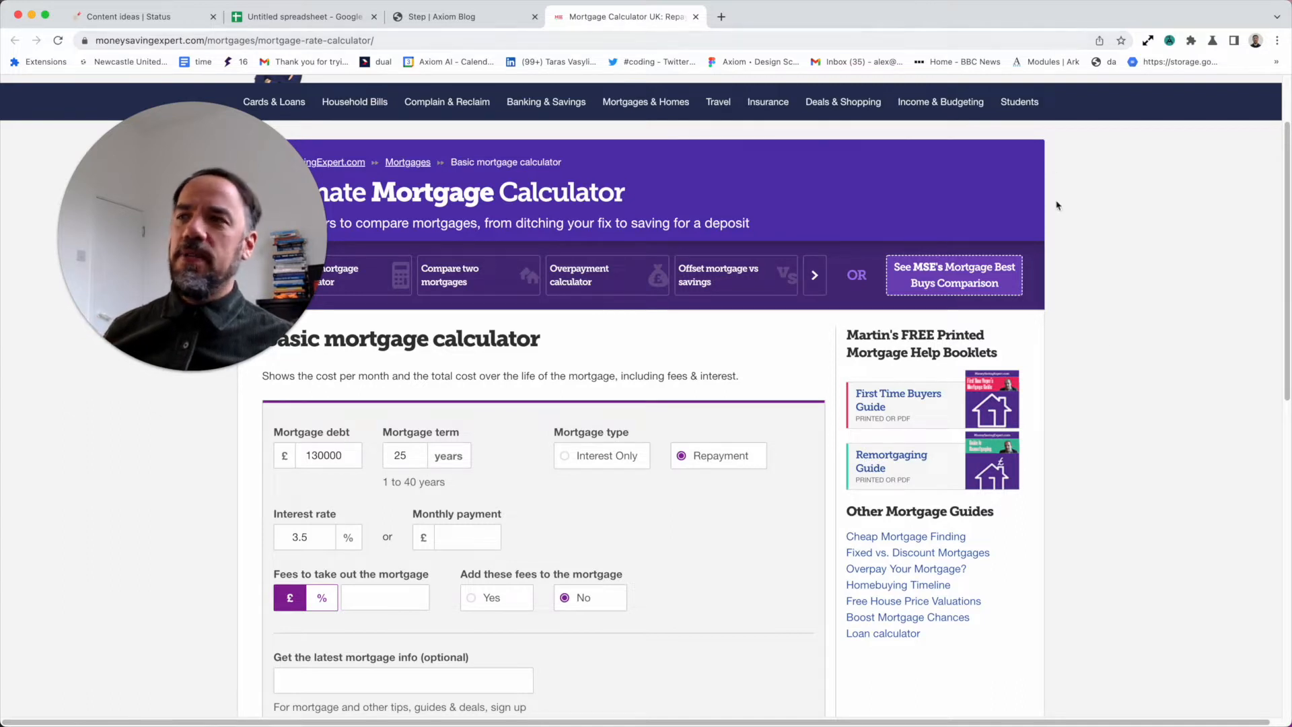
- Insert a Click Element sub-step between Go to page and Enter Text that targets the Mortgage debt field, and agree to click it now
left_click(343, 458)
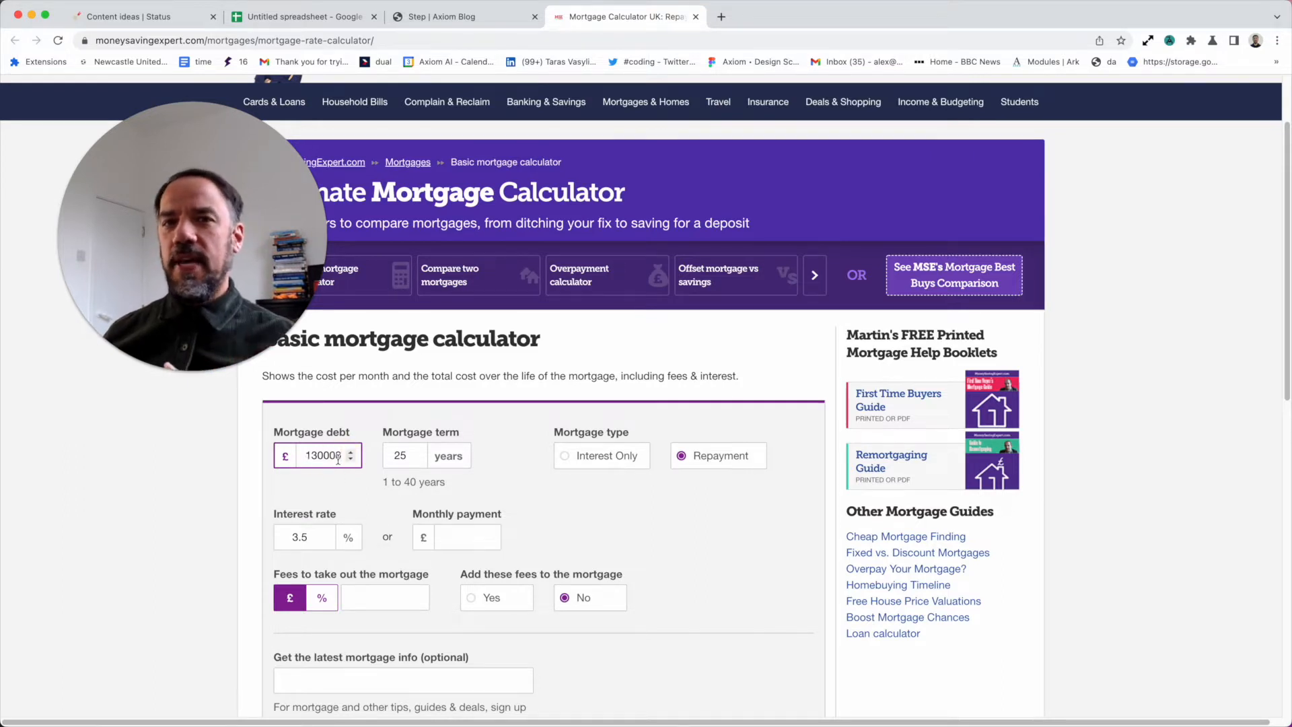
left_click(1172, 42)
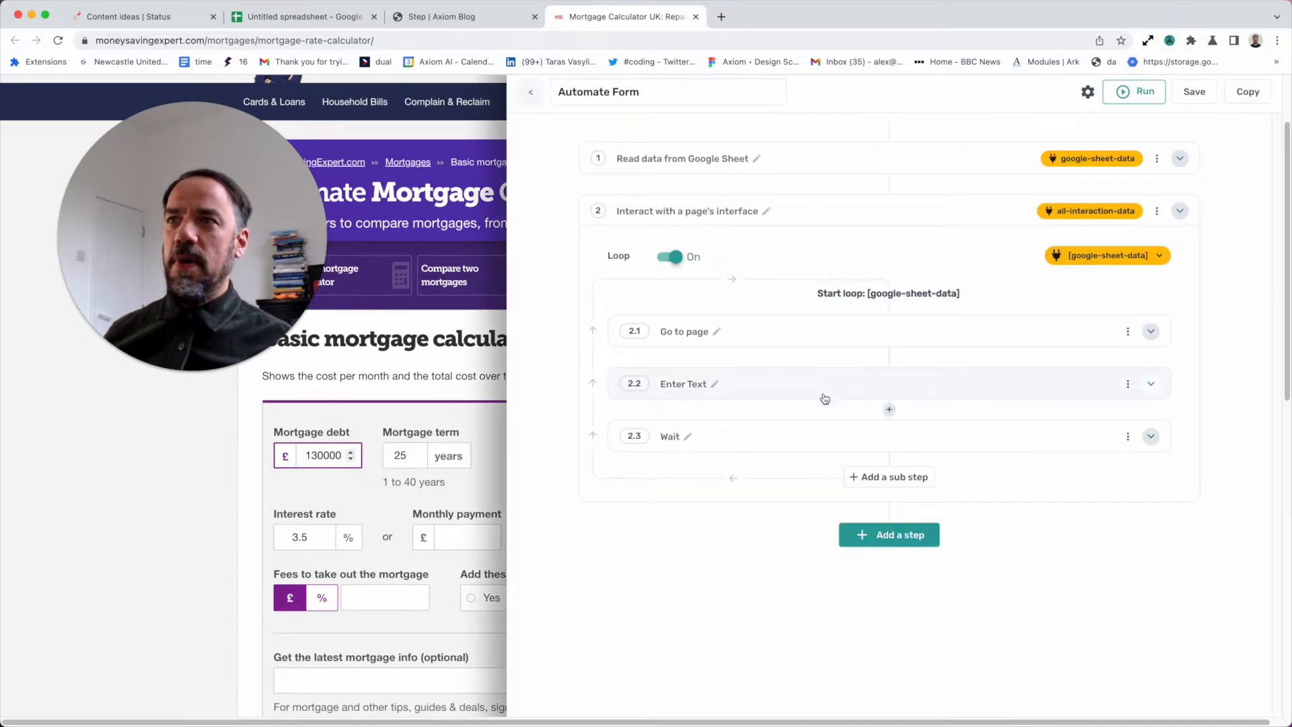
left_click(891, 359)
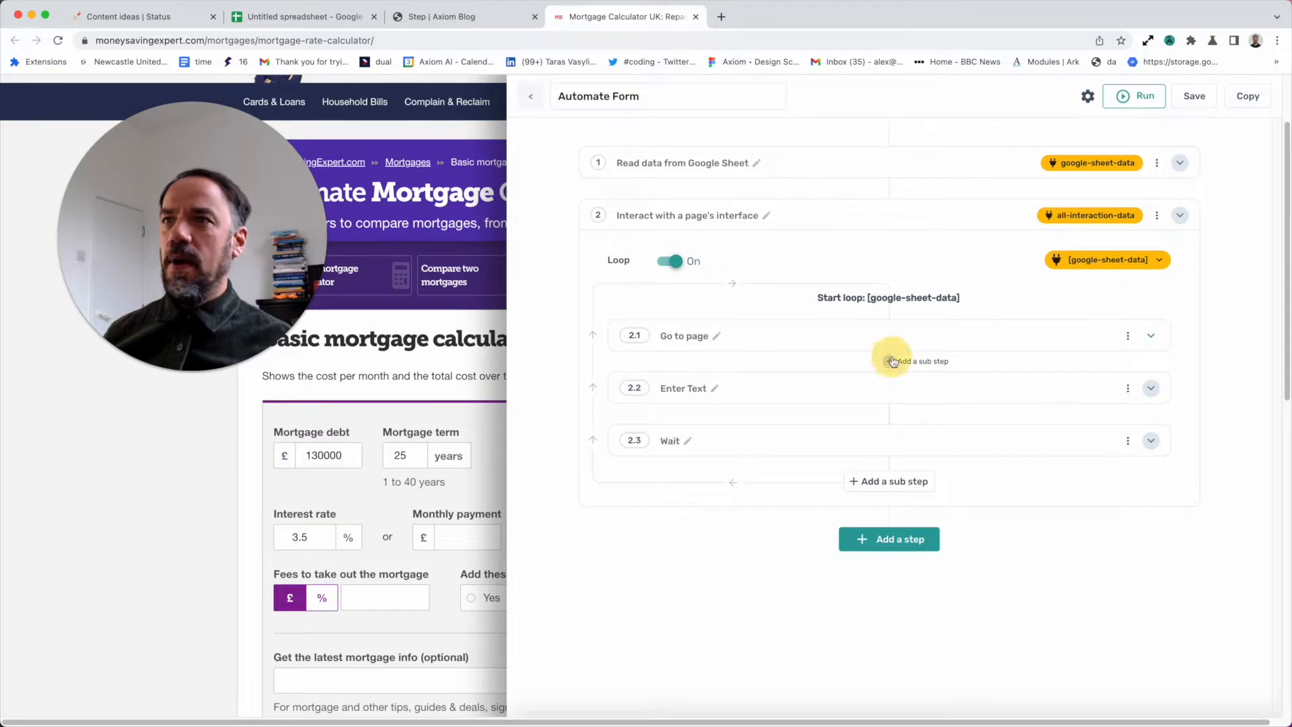
left_click(877, 329)
left_click(786, 524)
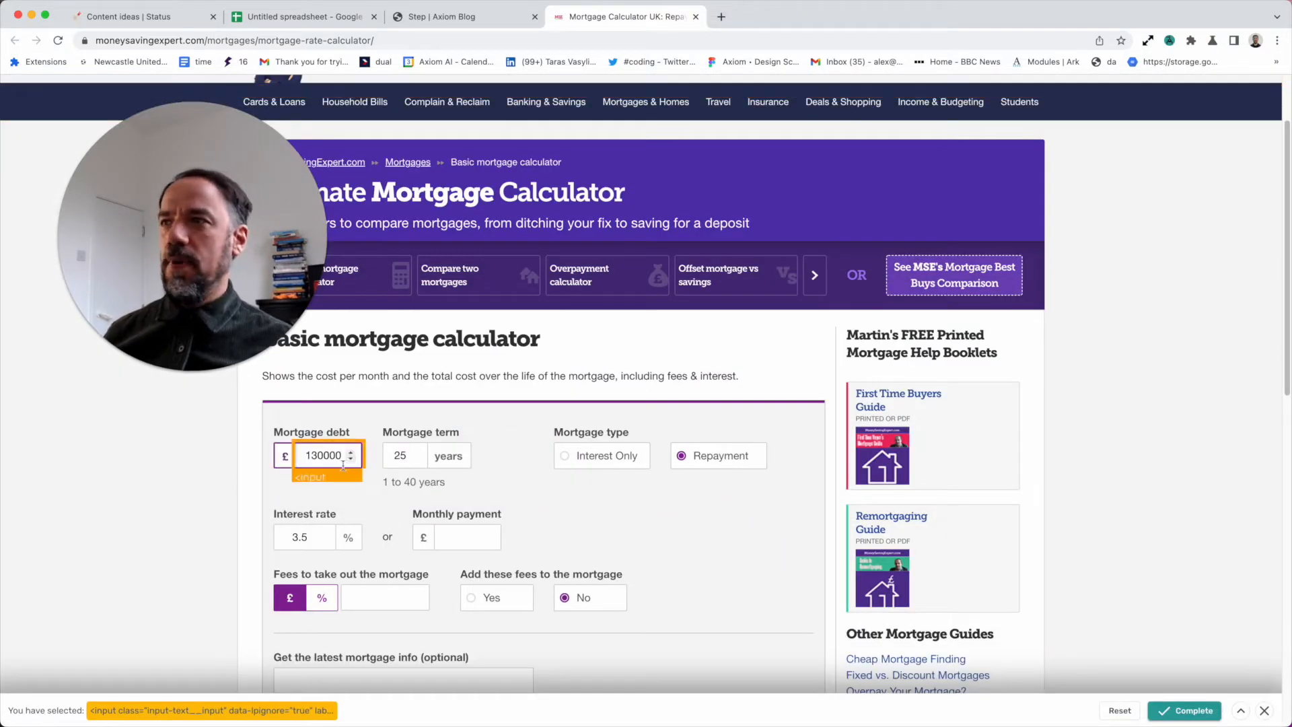
left_click(343, 462)
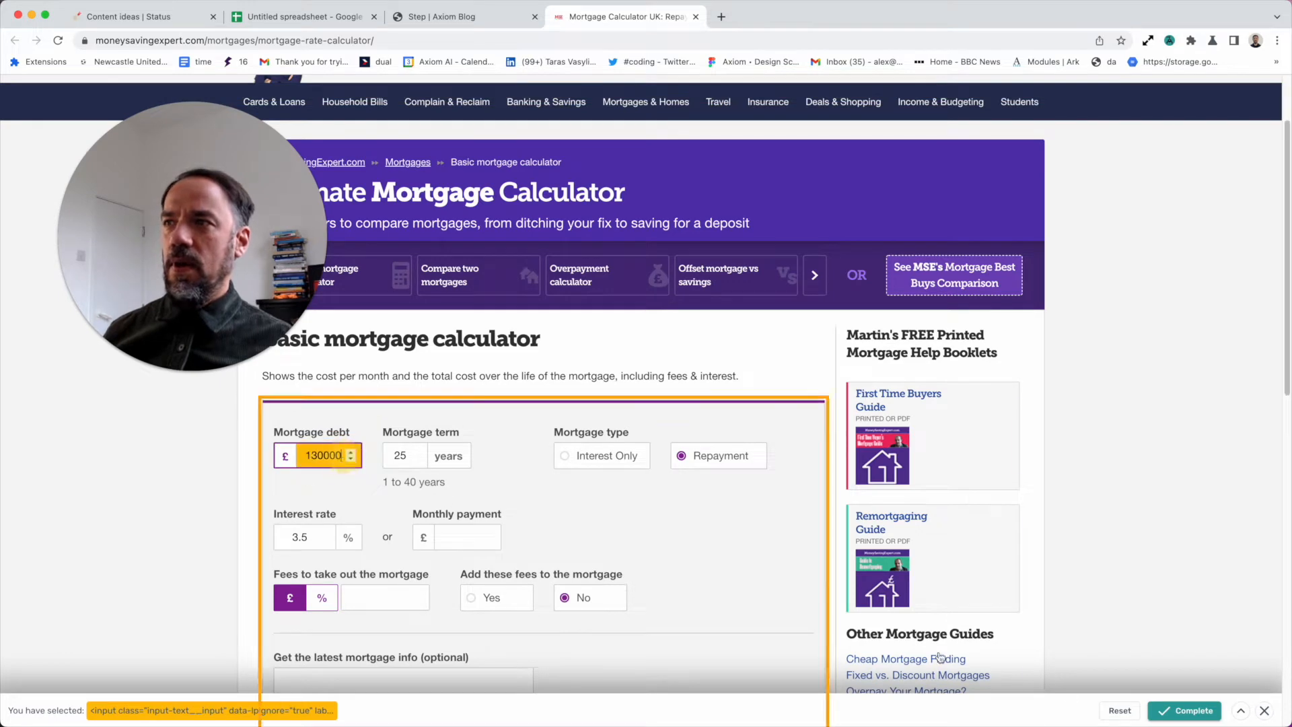
left_click(1199, 716)
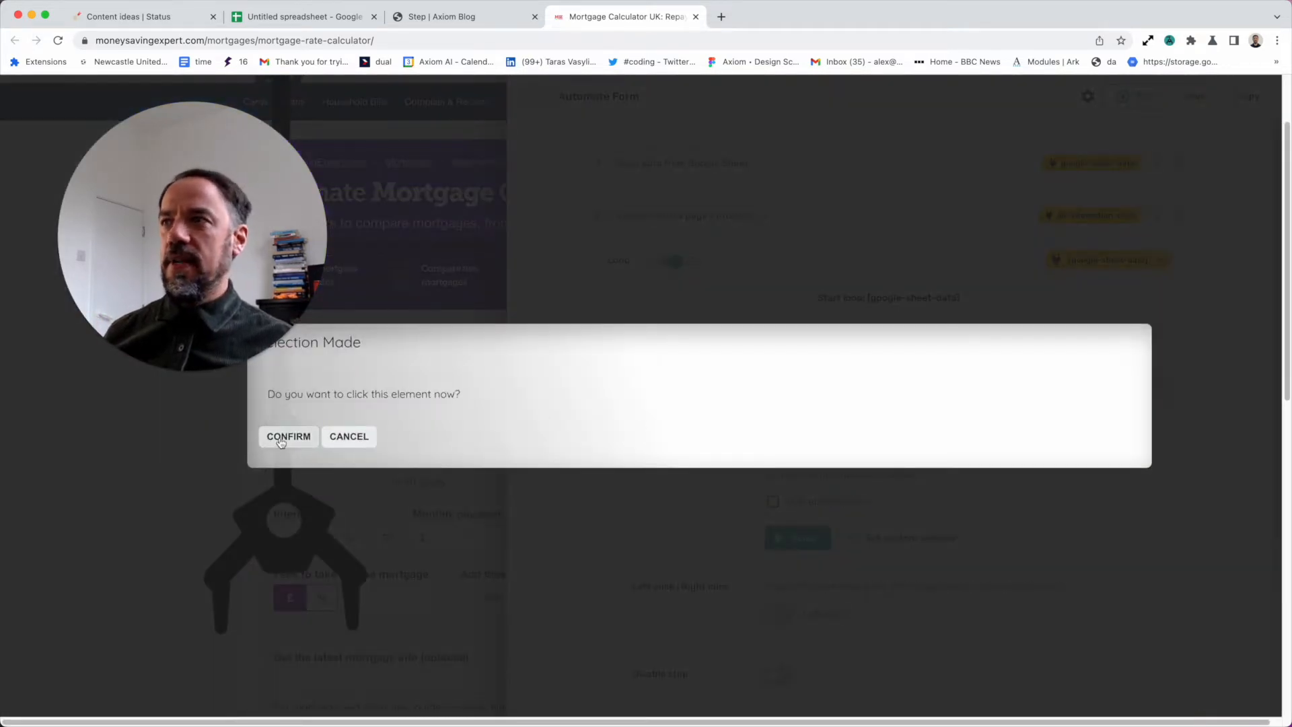
left_click(281, 441)
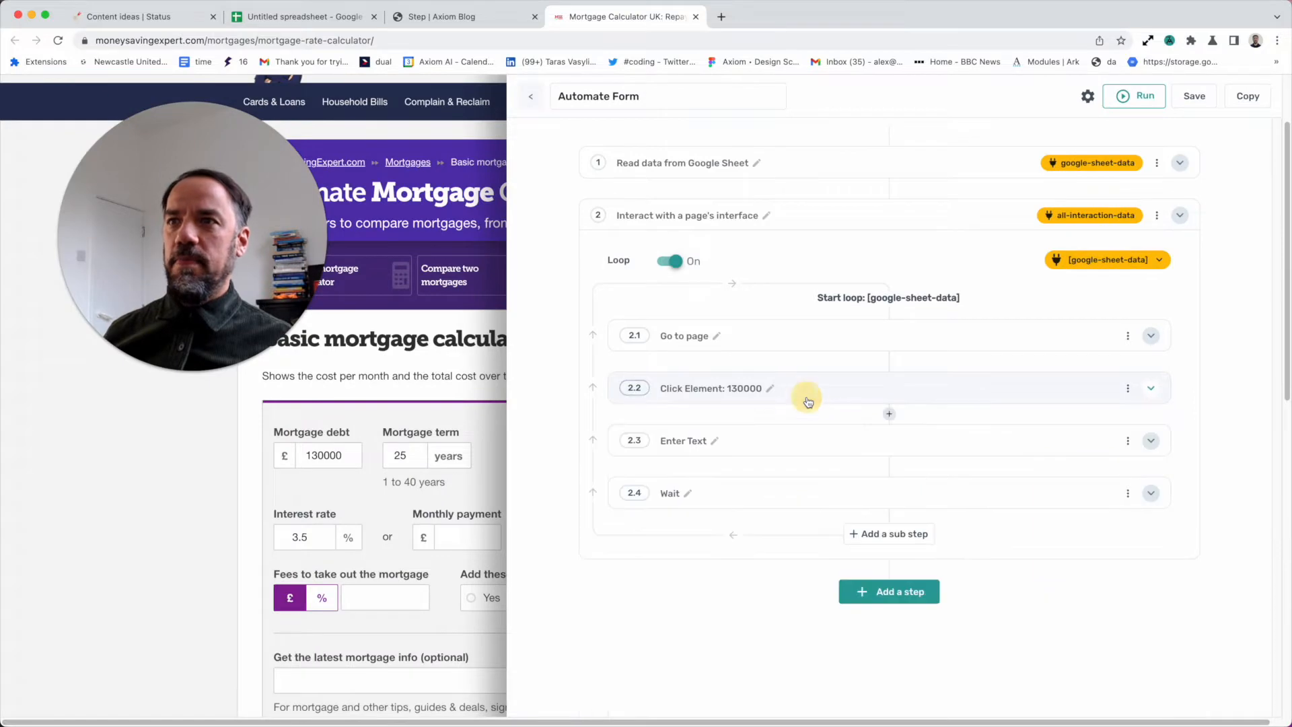
- Find the Press Key(s) step with the search "keypre" and add it between Click Element and Enter Text
left_click(889, 414)
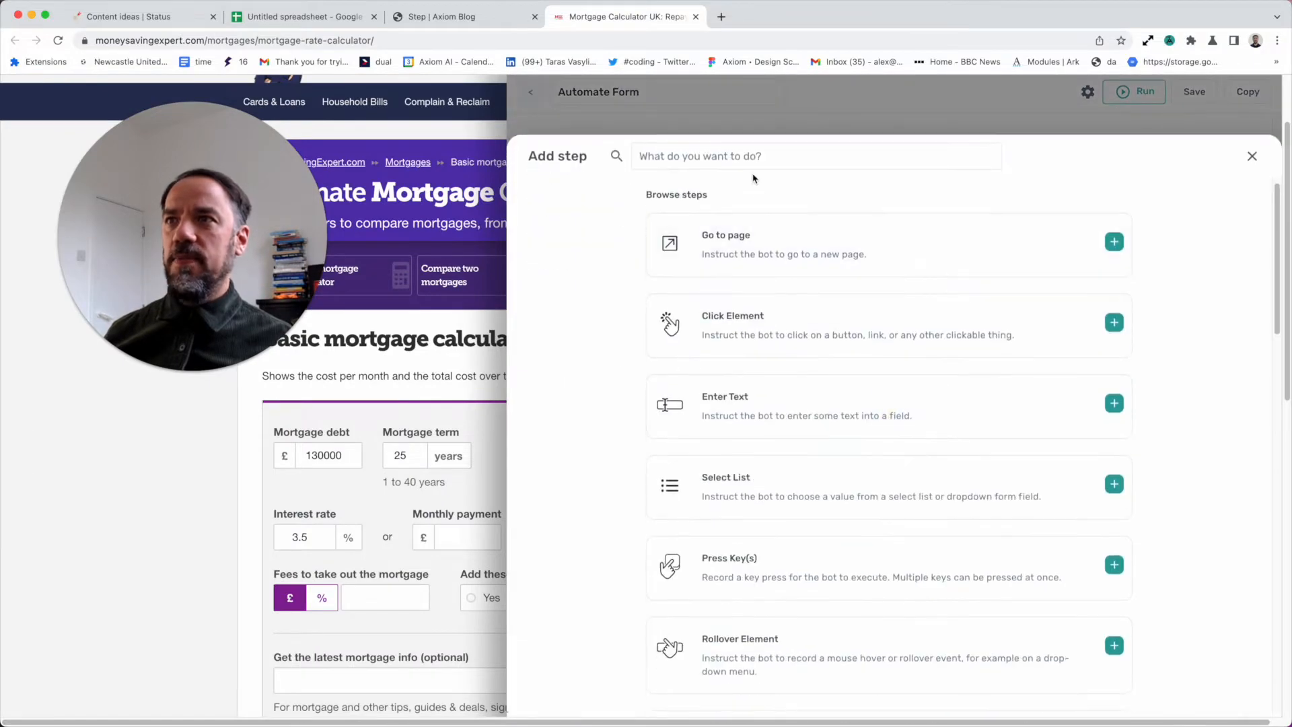
left_click(745, 159)
type("ke")
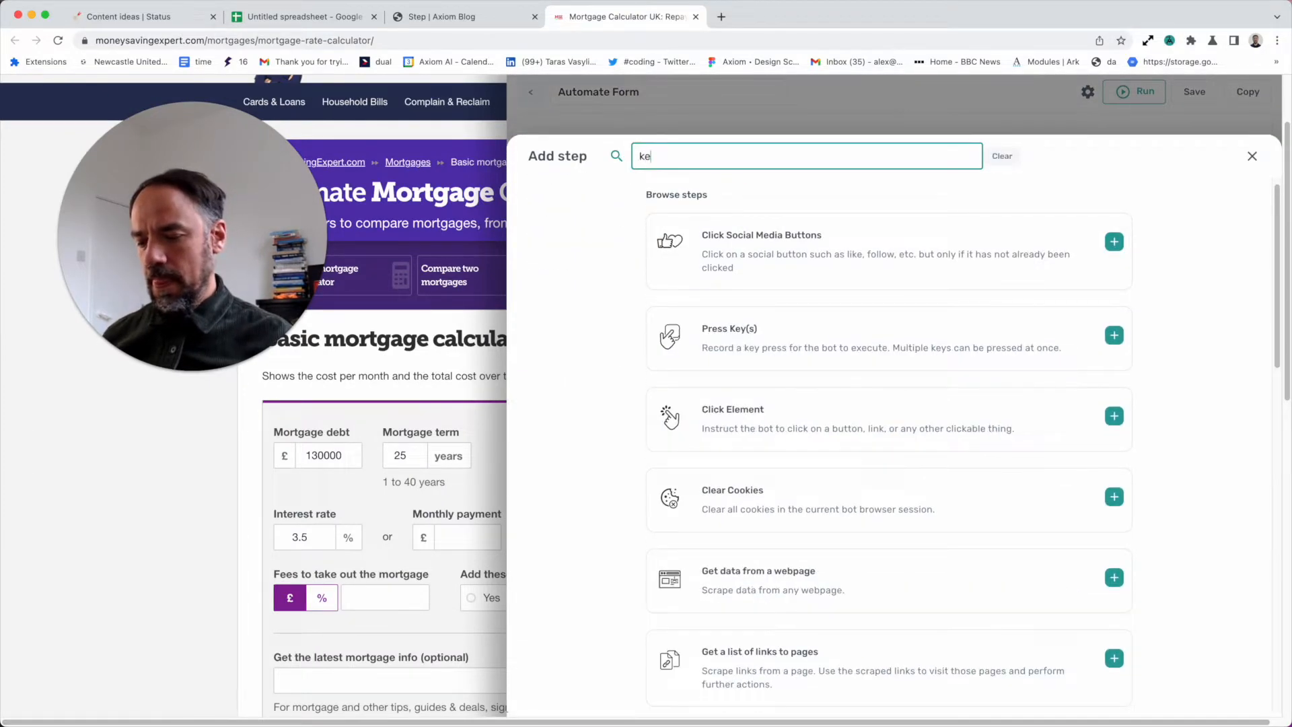
type("ypre")
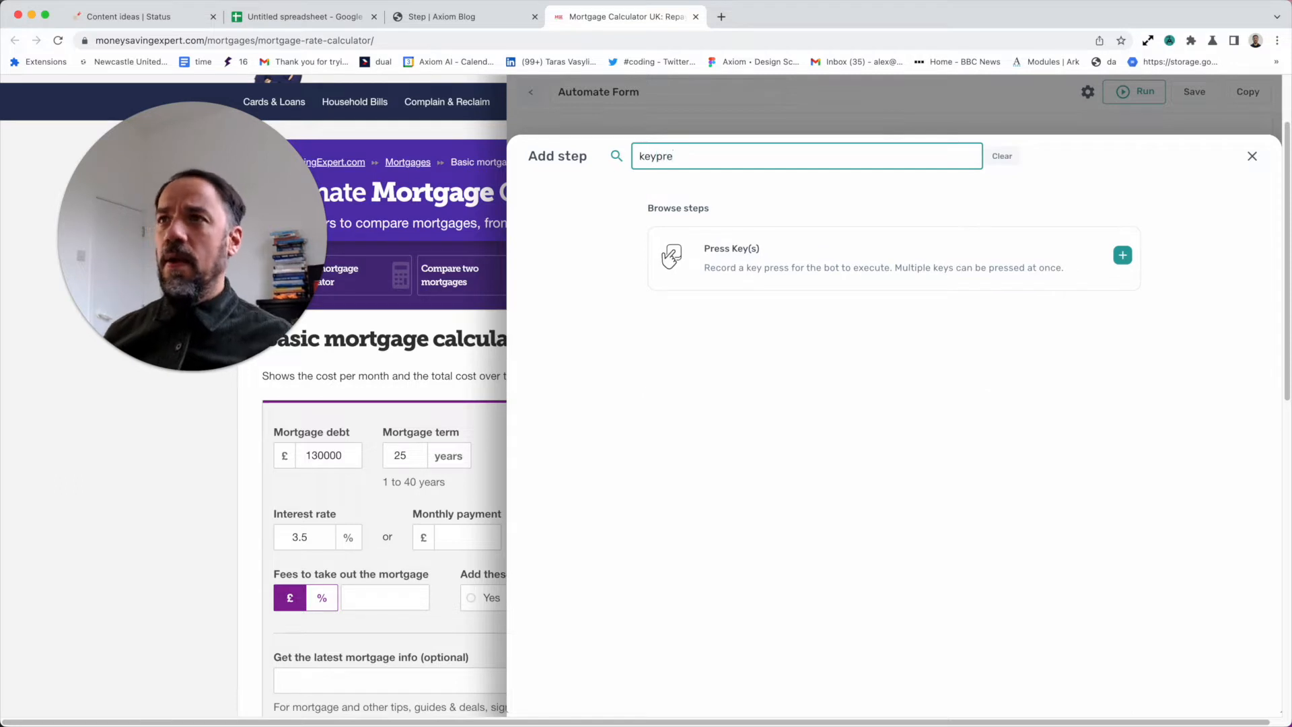
left_click(794, 260)
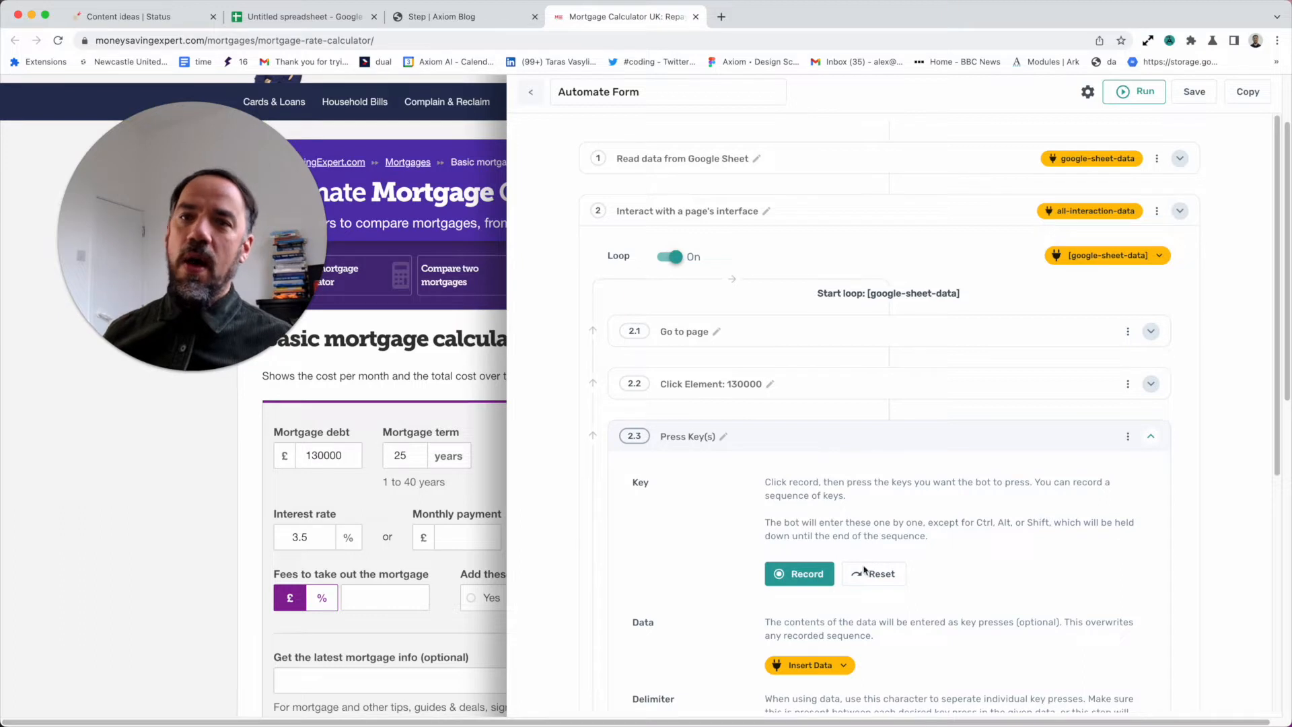
- Record seven ArrowRight and six Backspace presses in the Press Key(s) sub-step, then collapse it
left_click(806, 573)
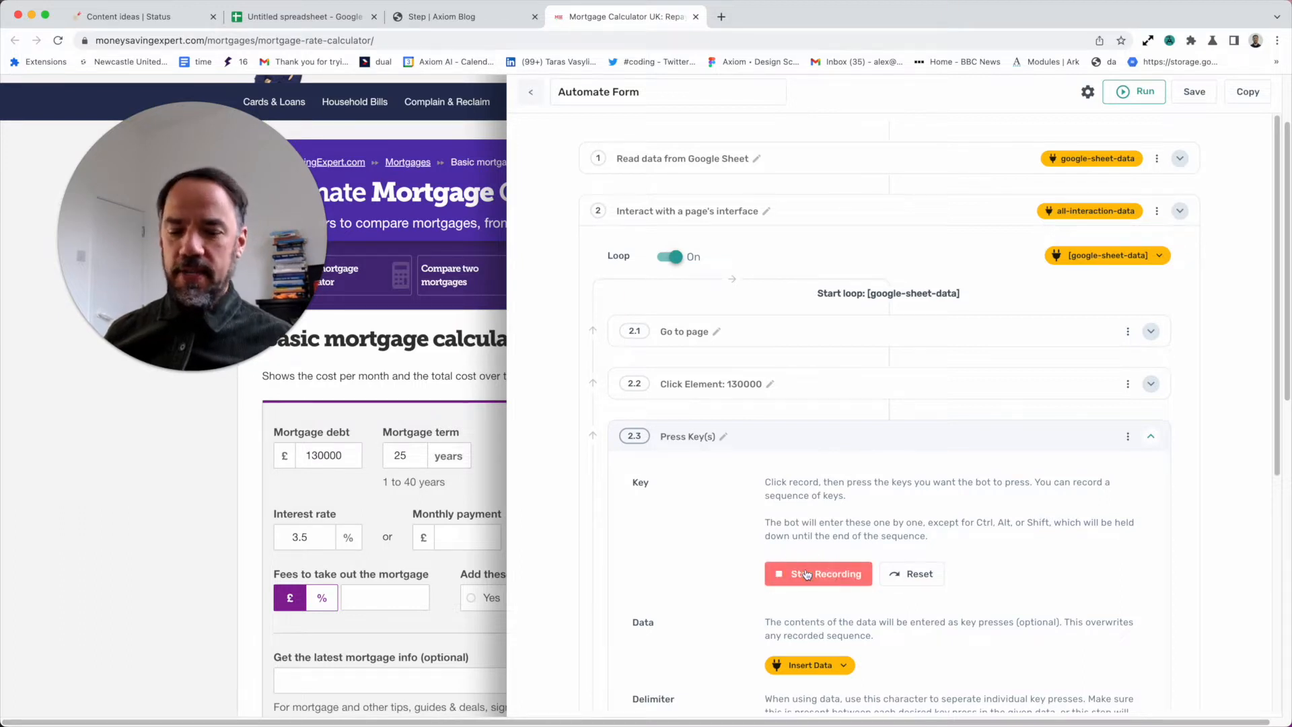
key("Right")
key("Right")
key("Right")
key("Right")
key("Right")
key("Right")
key("Right")
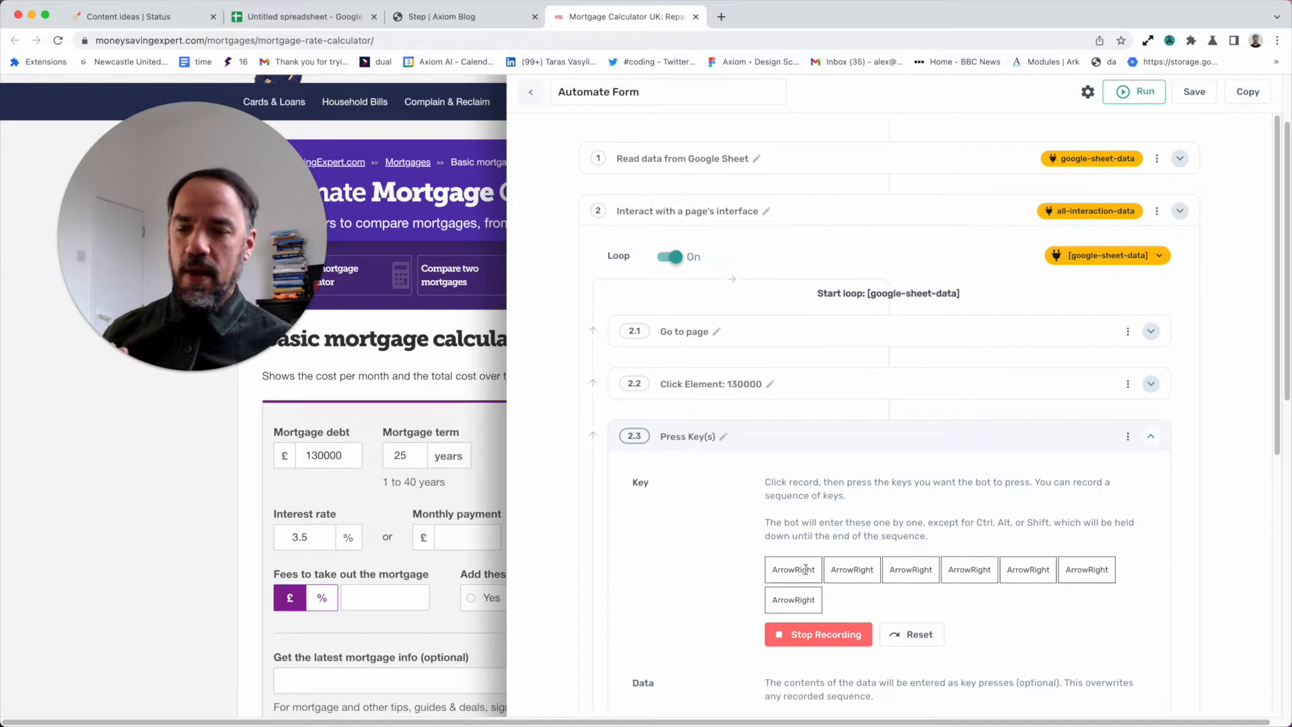
key("BackSpace")
key("BackSpace")
key("BackSpace")
key("BackSpace")
key("BackSpace")
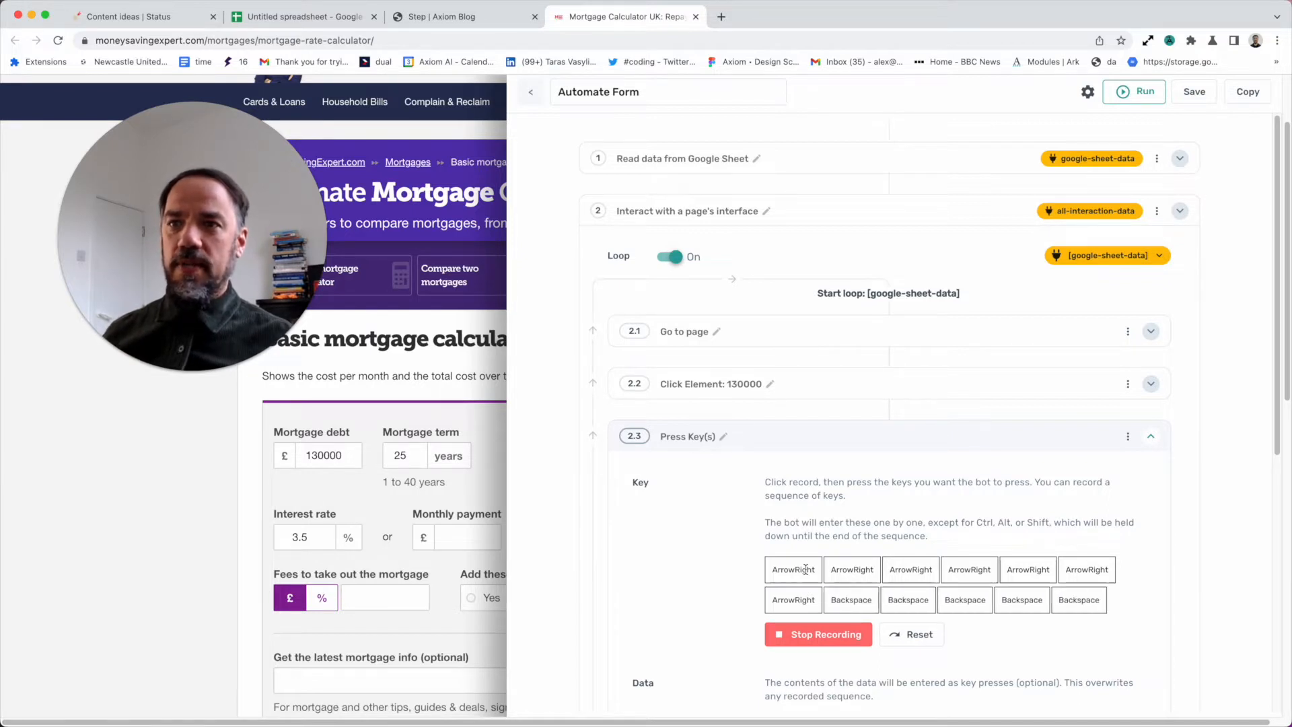
key("BackSpace")
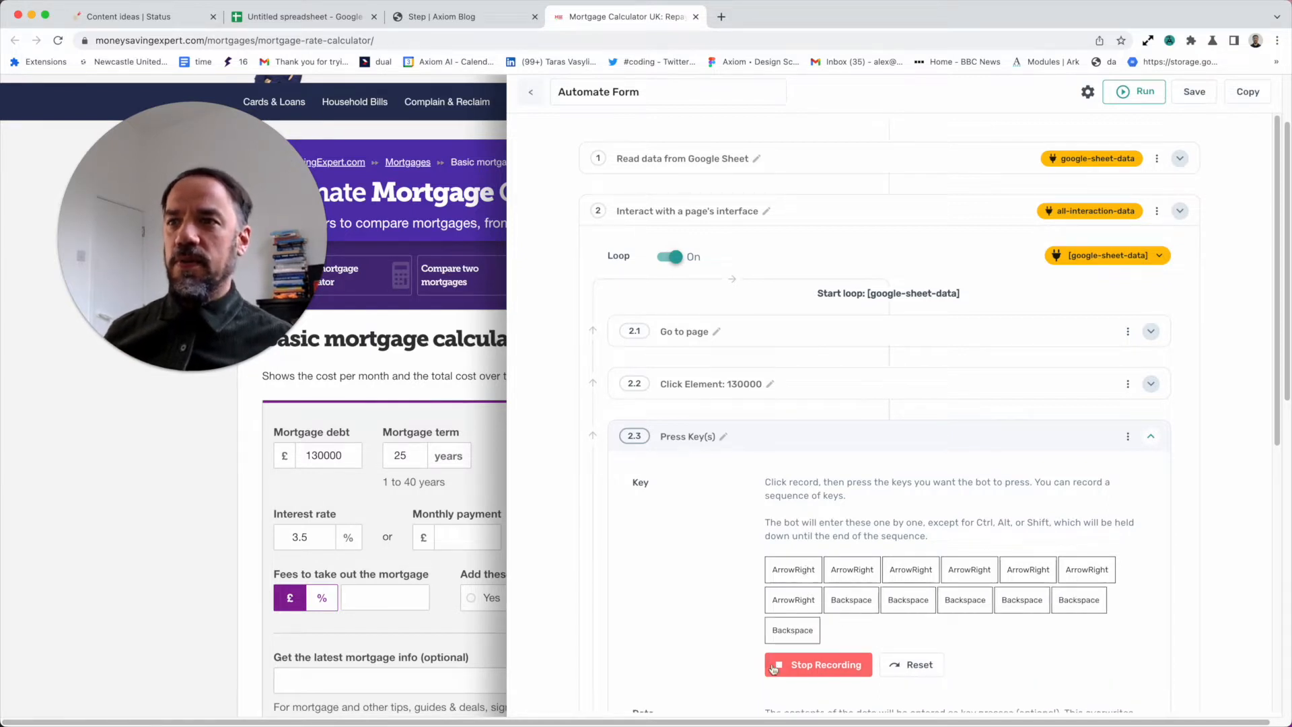
left_click(799, 666)
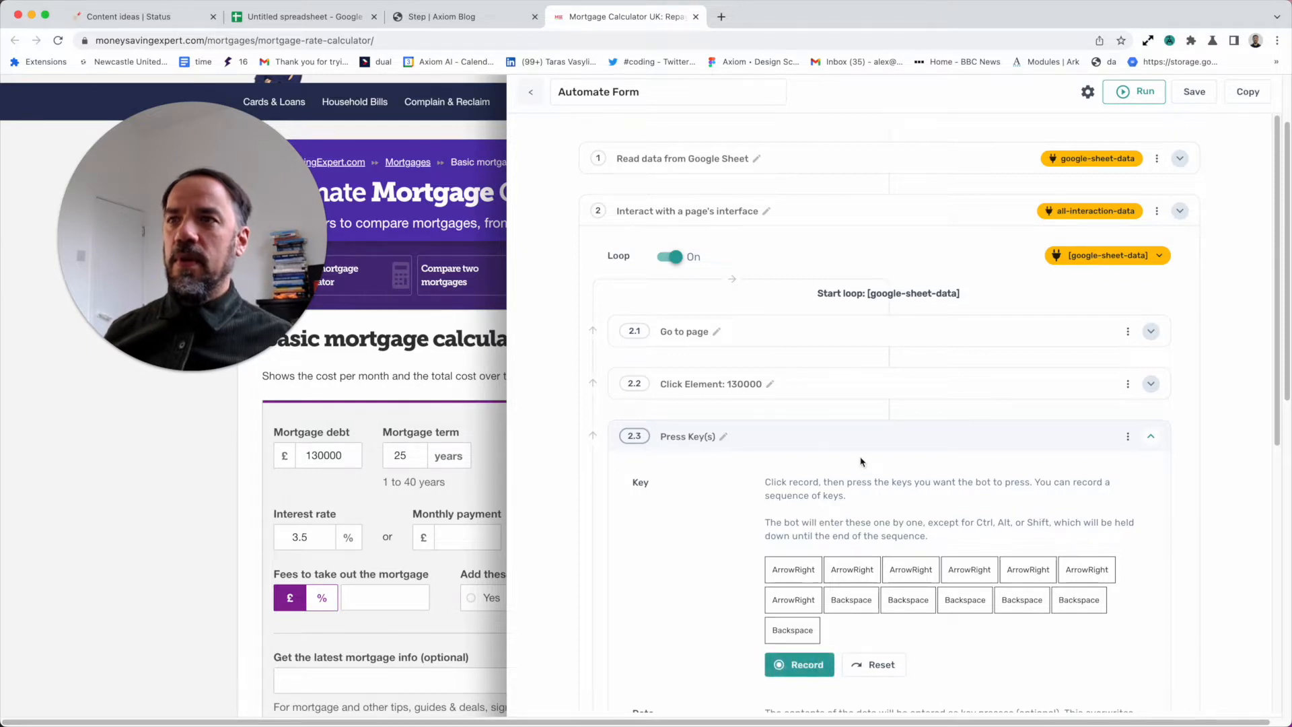
left_click(847, 443)
- Run the Automate Form automation
scroll(825, 564, "down", 1)
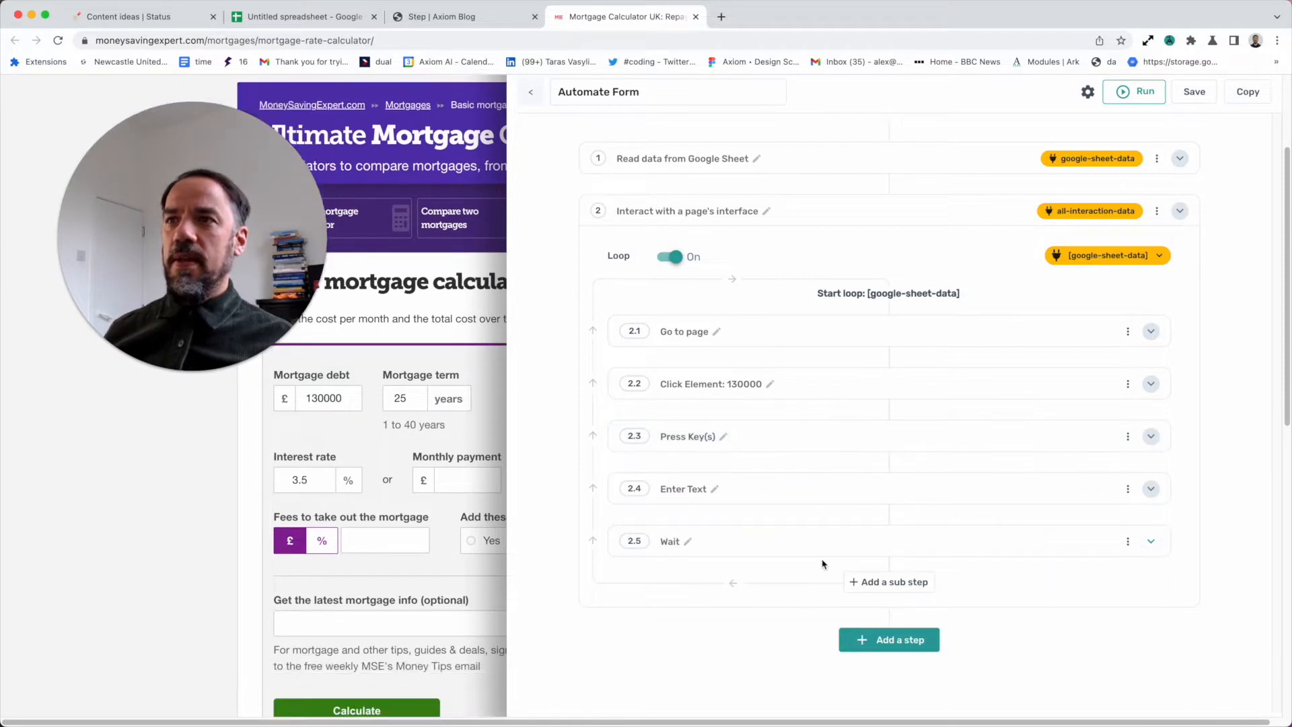
left_click(1152, 104)
left_click(1153, 174)
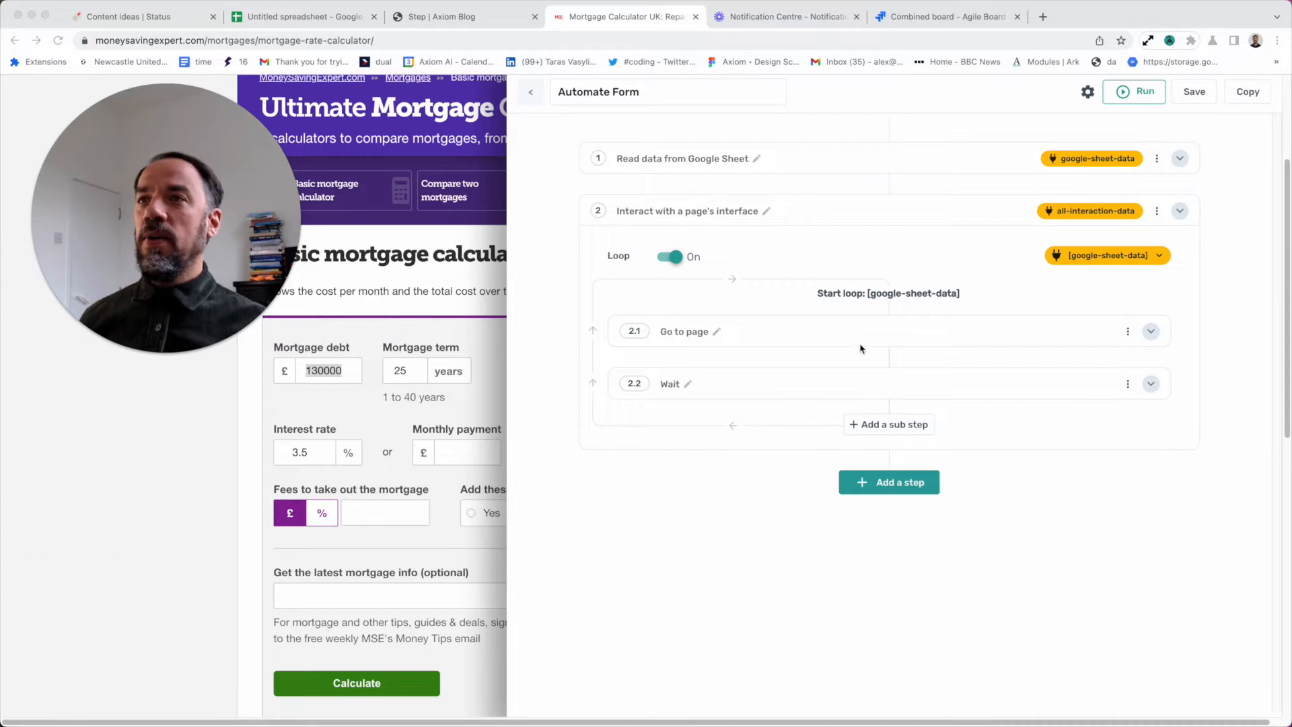
- Insert a Click Element sub-step between Go to page and Wait that targets the Mortgage debt field, and agree to click it now
left_click(934, 364)
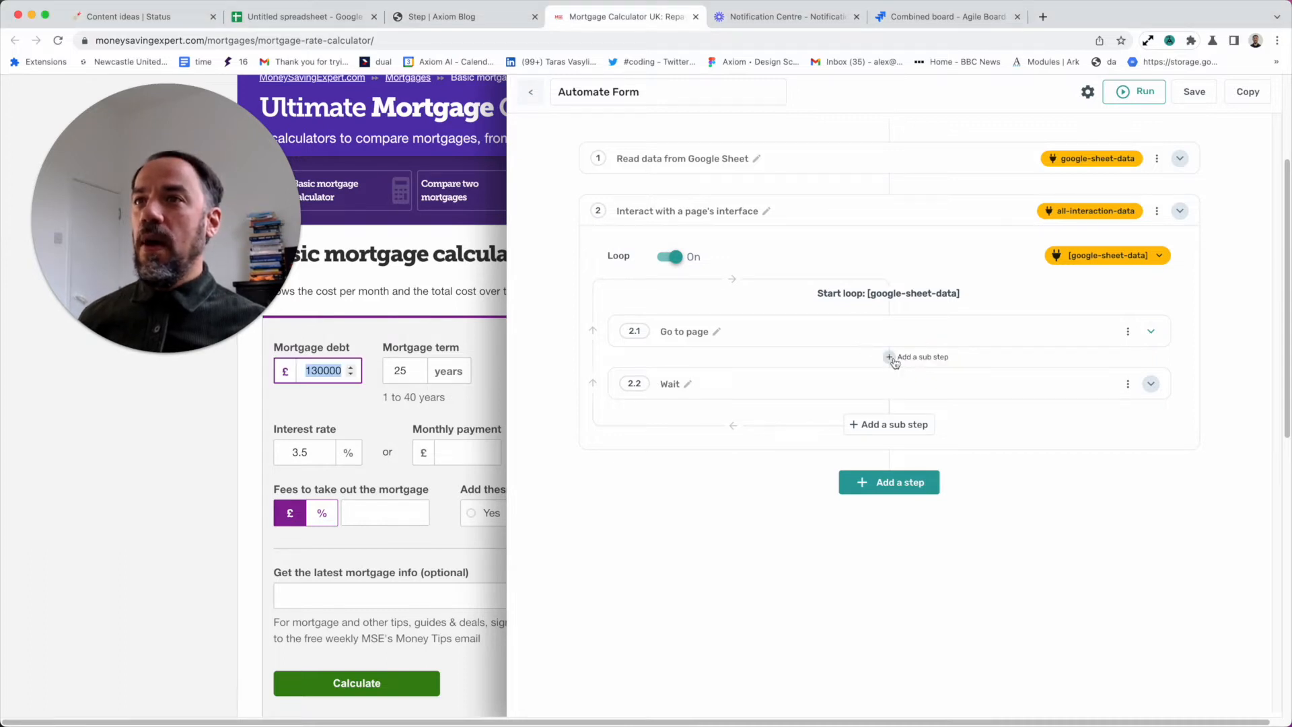
left_click(890, 358)
left_click(850, 343)
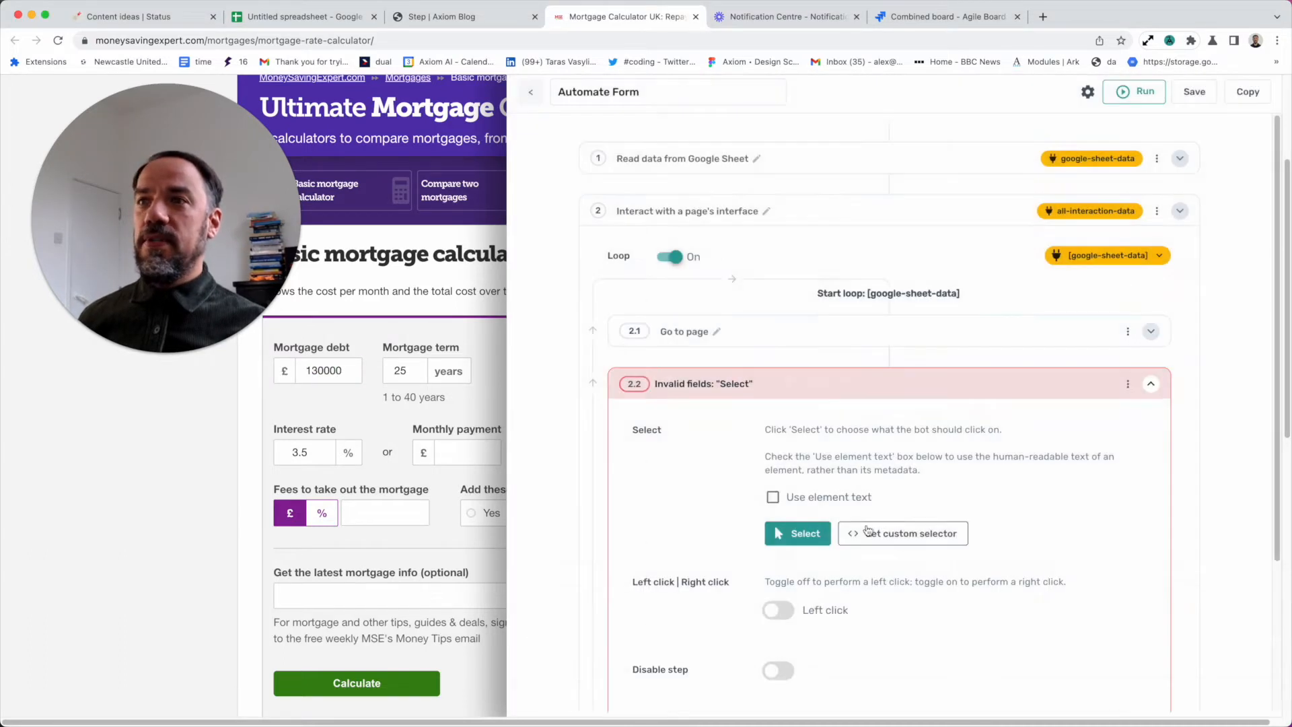
left_click(789, 538)
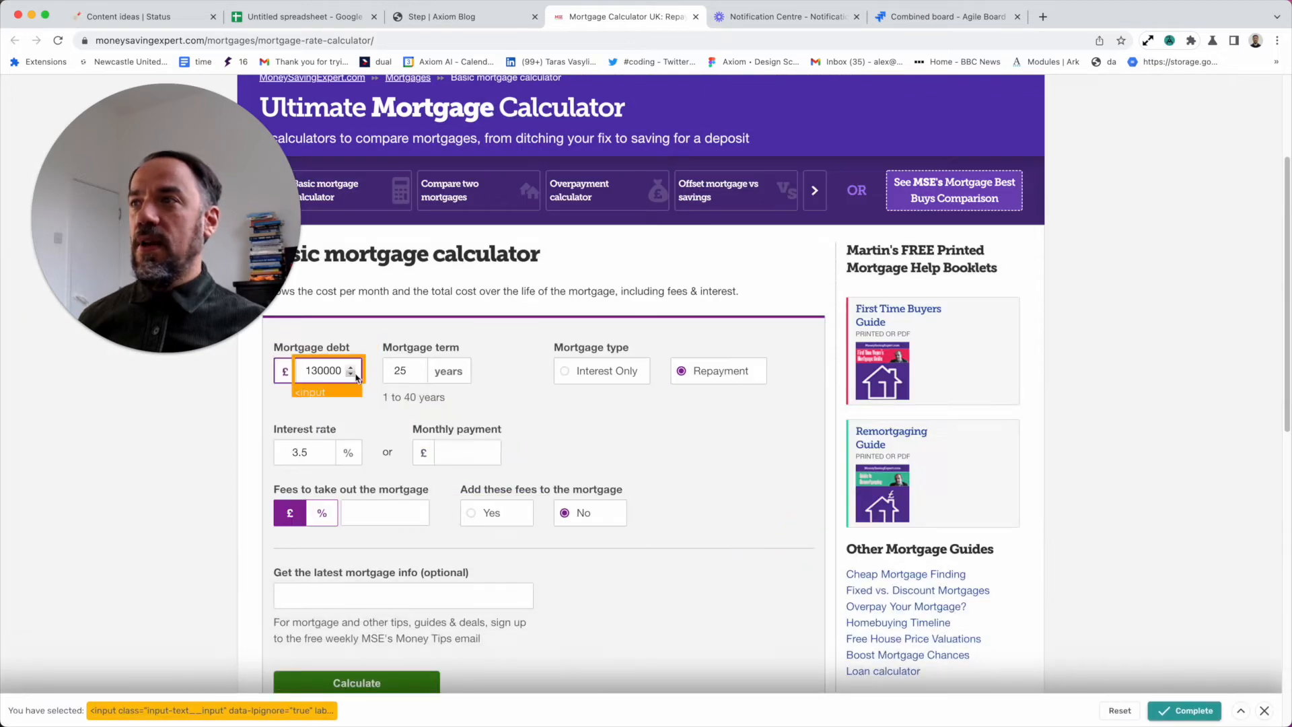
left_click(354, 376)
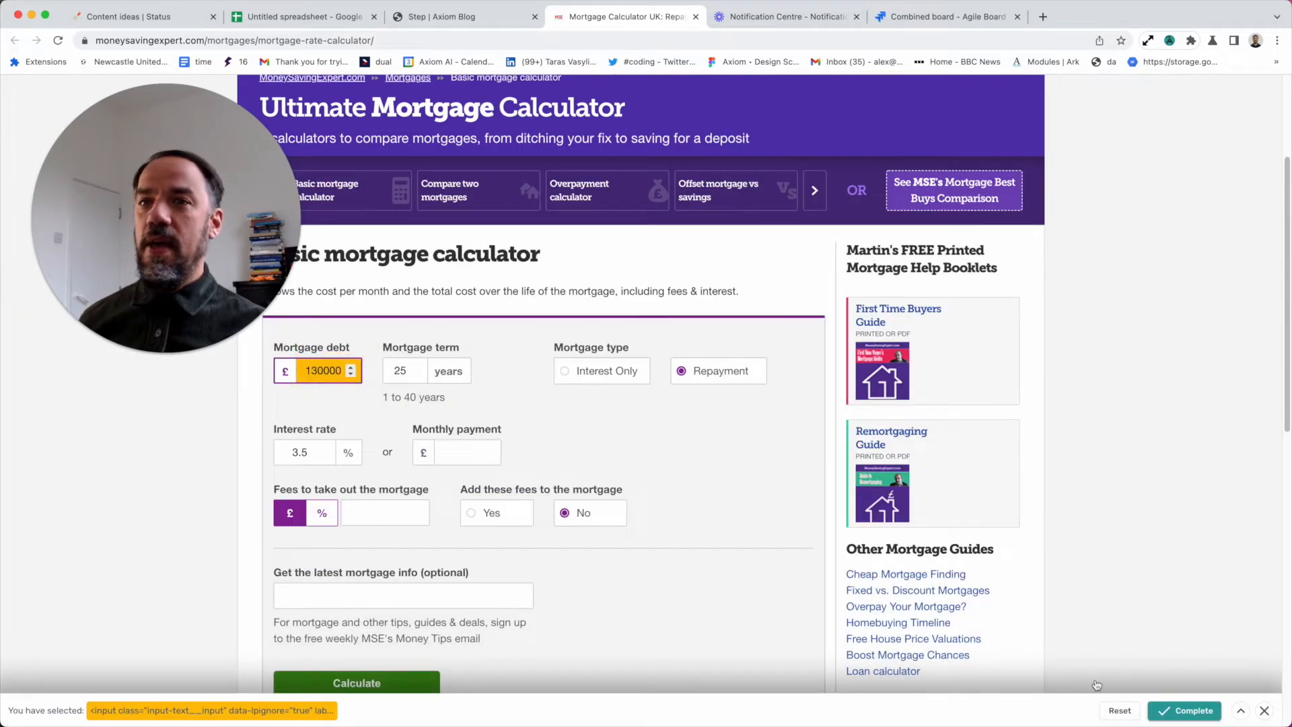
left_click(1185, 711)
left_click(288, 434)
left_click(852, 386)
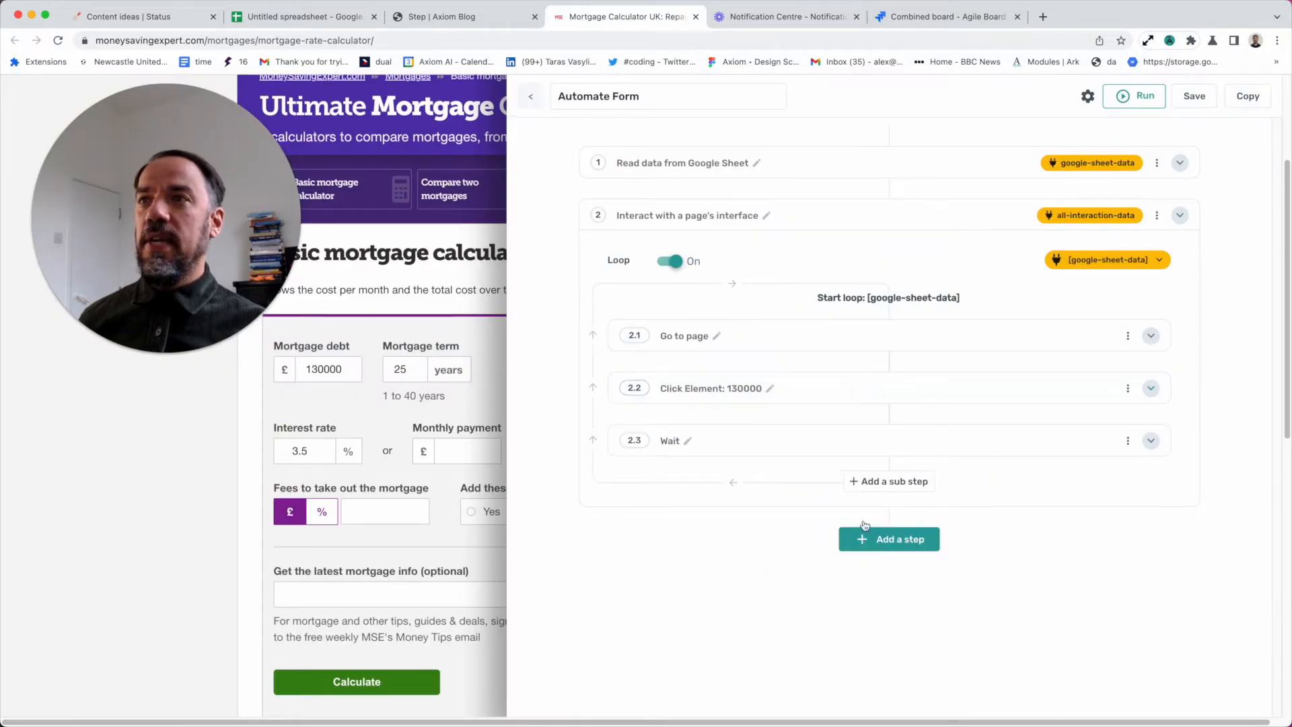
- Find the Press Key(s) step with the search "key" and add it between Click Element and Wait
left_click(890, 414)
left_click(706, 154)
type("key")
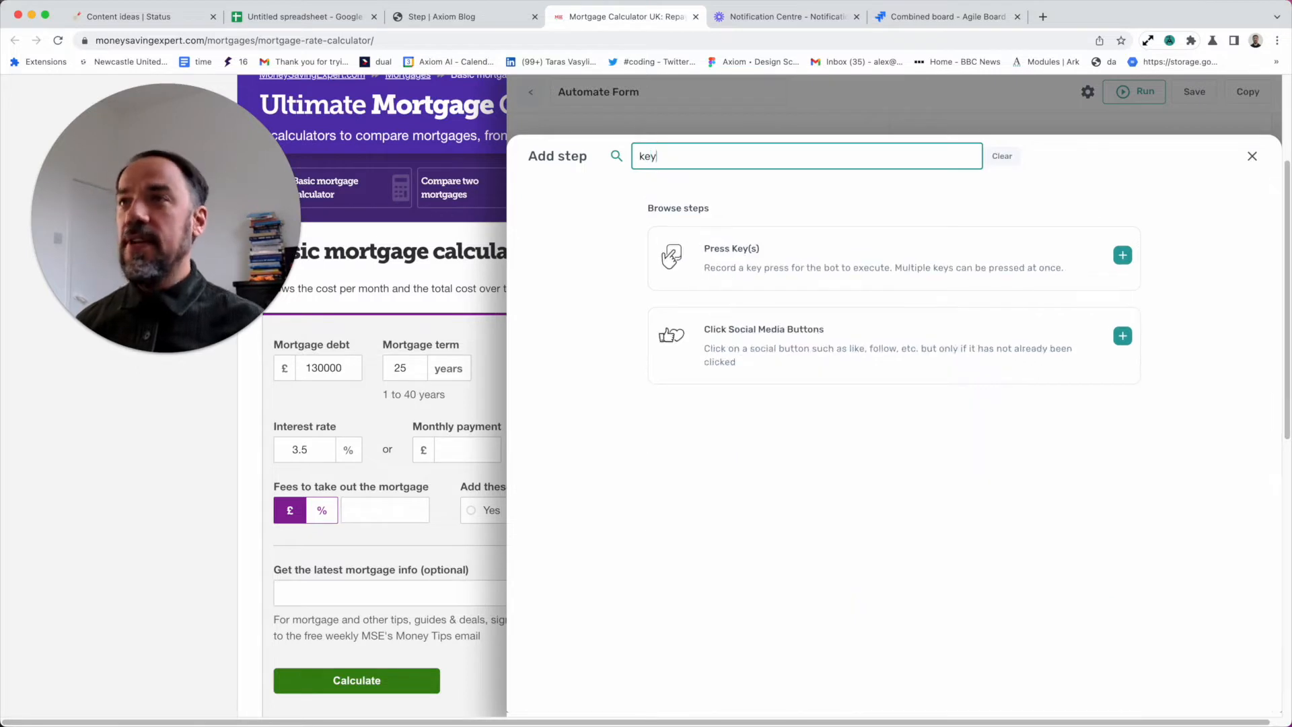
left_click(741, 250)
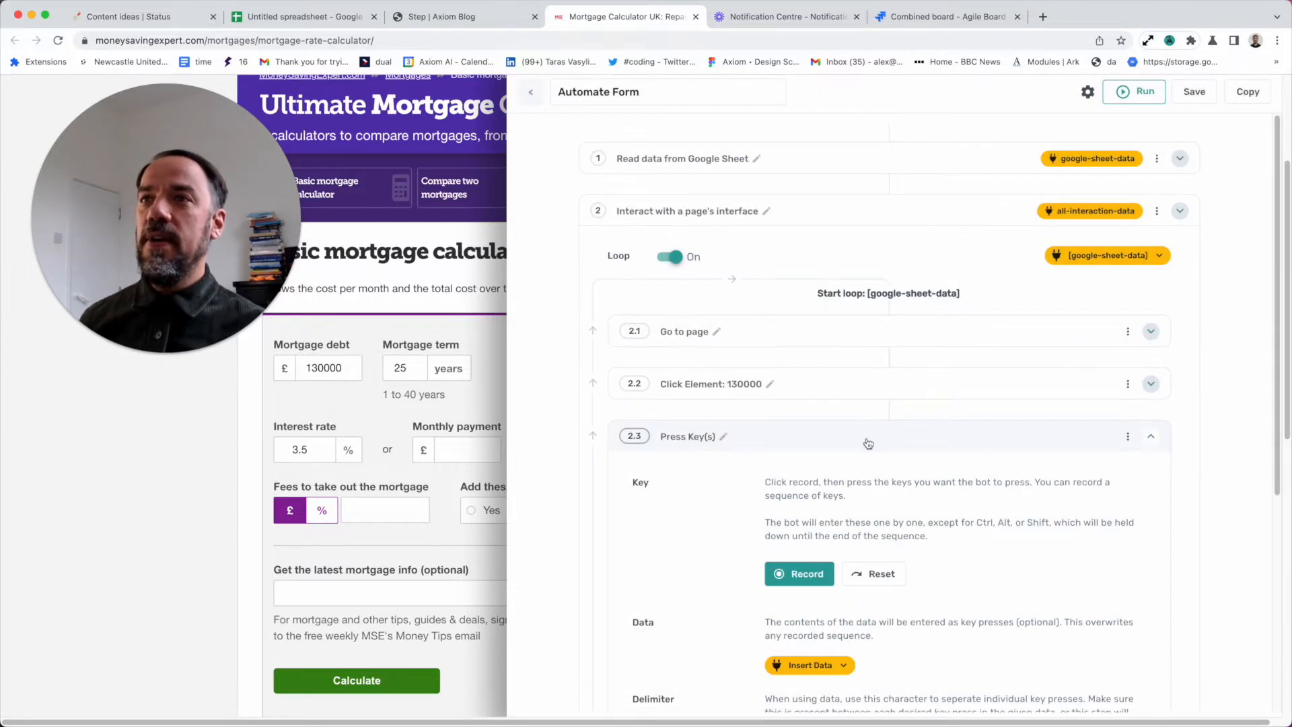
- Record a single Tab key press in the Press Key(s) sub-step and stop the recording
left_click(809, 571)
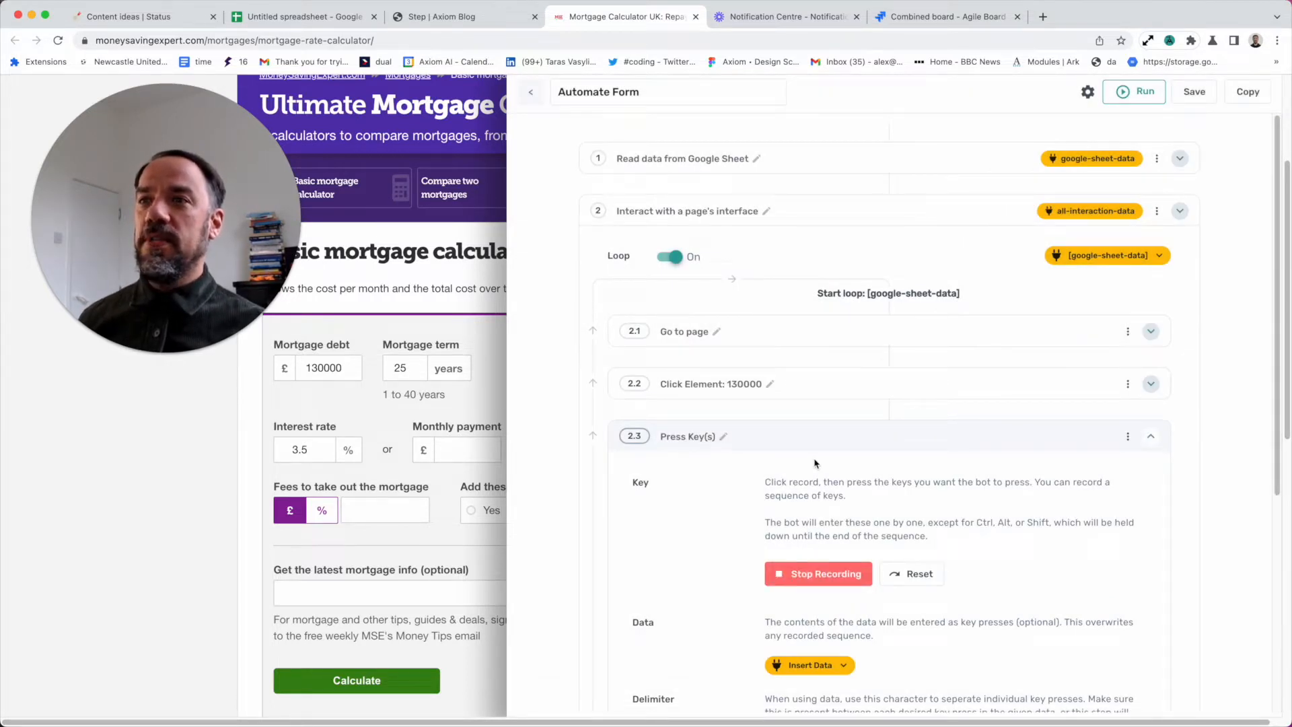
key("Tab")
left_click(813, 439)
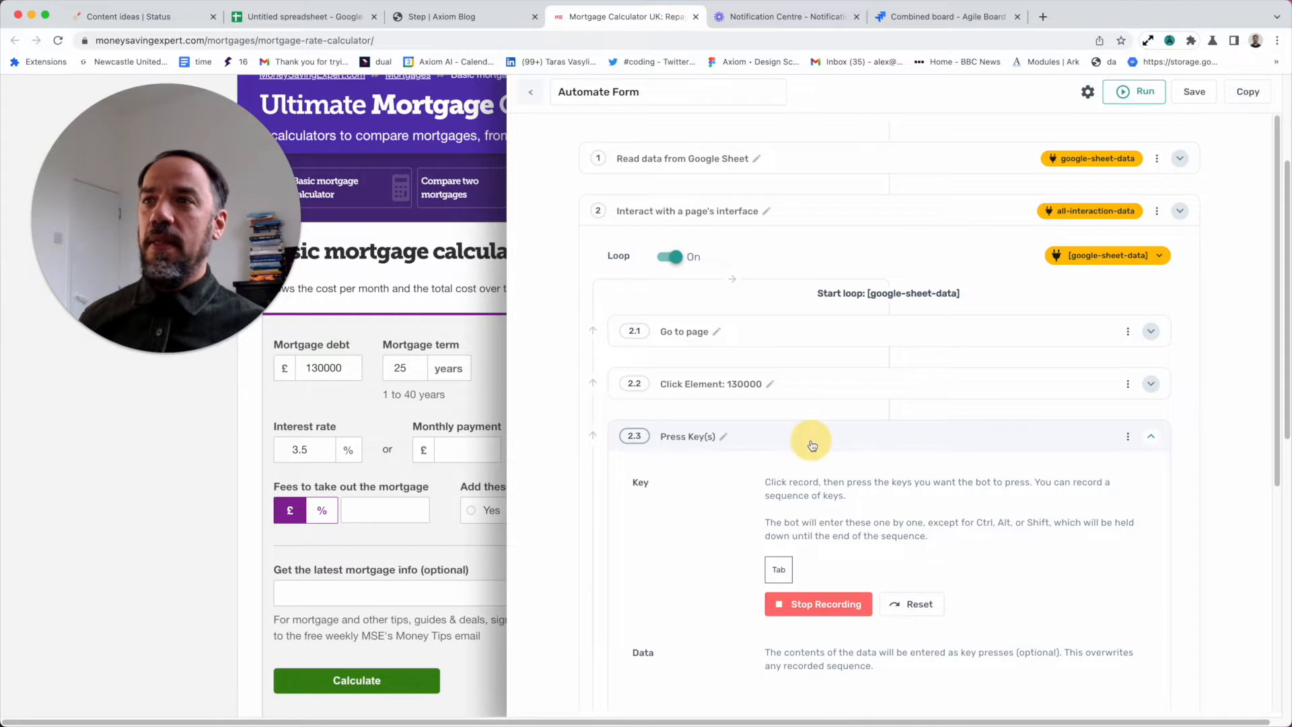
left_click(926, 433)
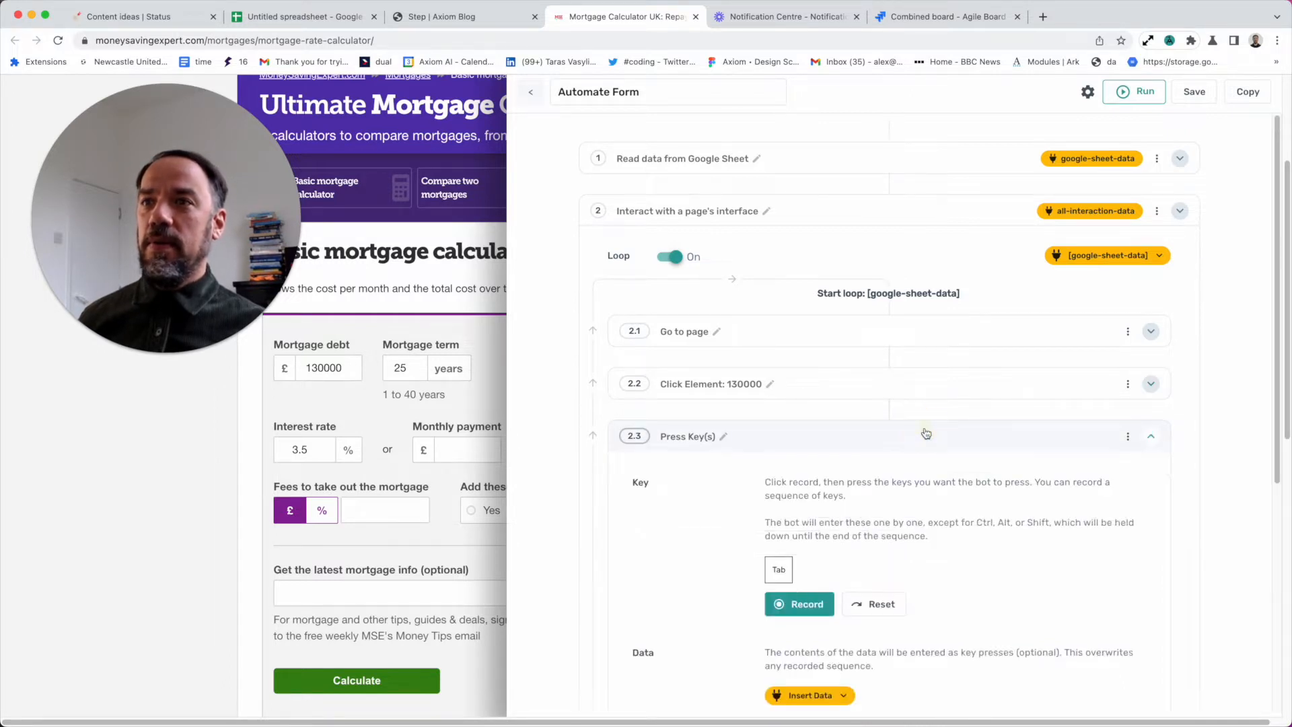
- Hide the automation builder and tab through the mortgage calculator's fields, starting from Mortgage debt, to check how focus moves
left_click(1171, 42)
left_click(338, 369)
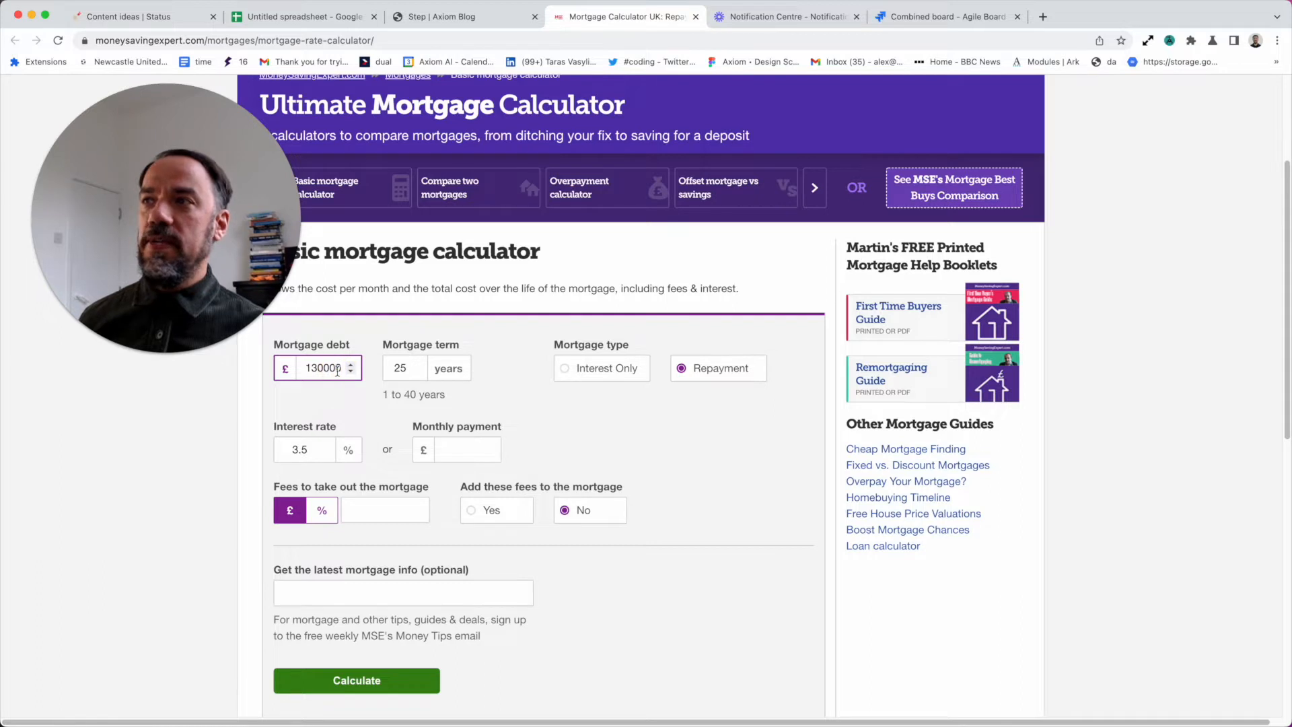
key("Tab")
key("Tab")
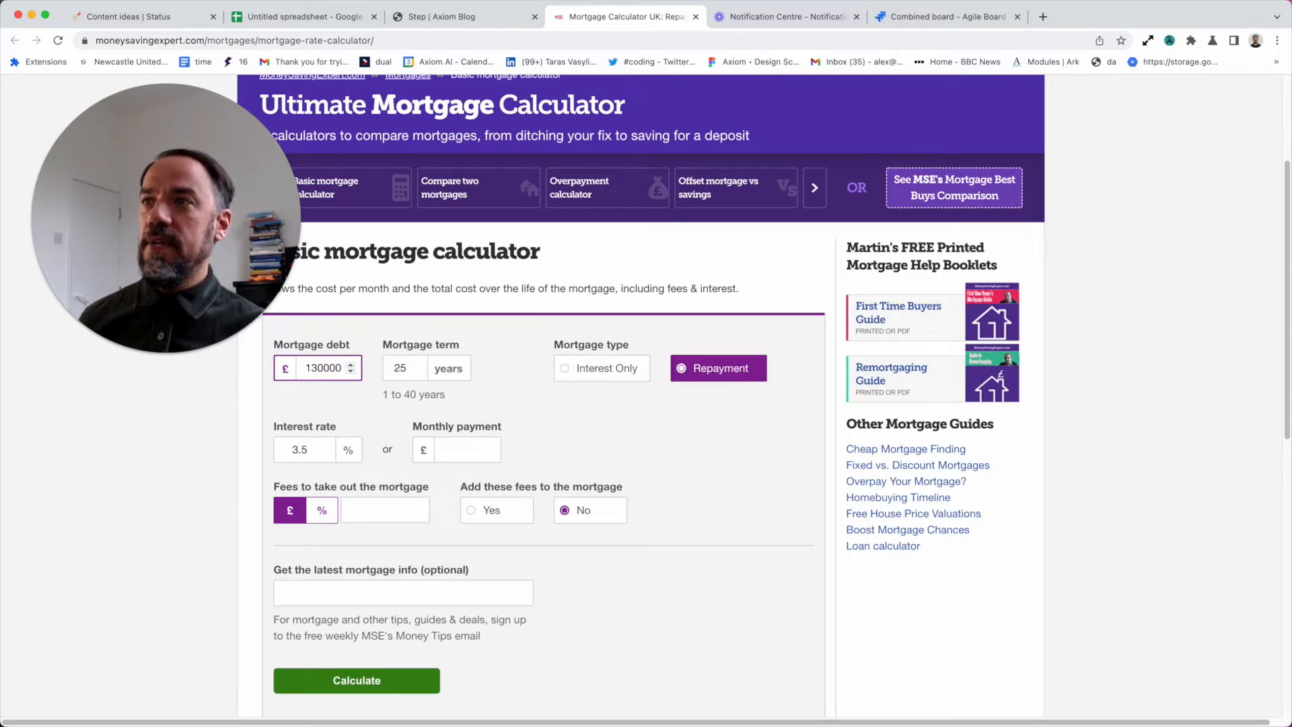
key("Tab")
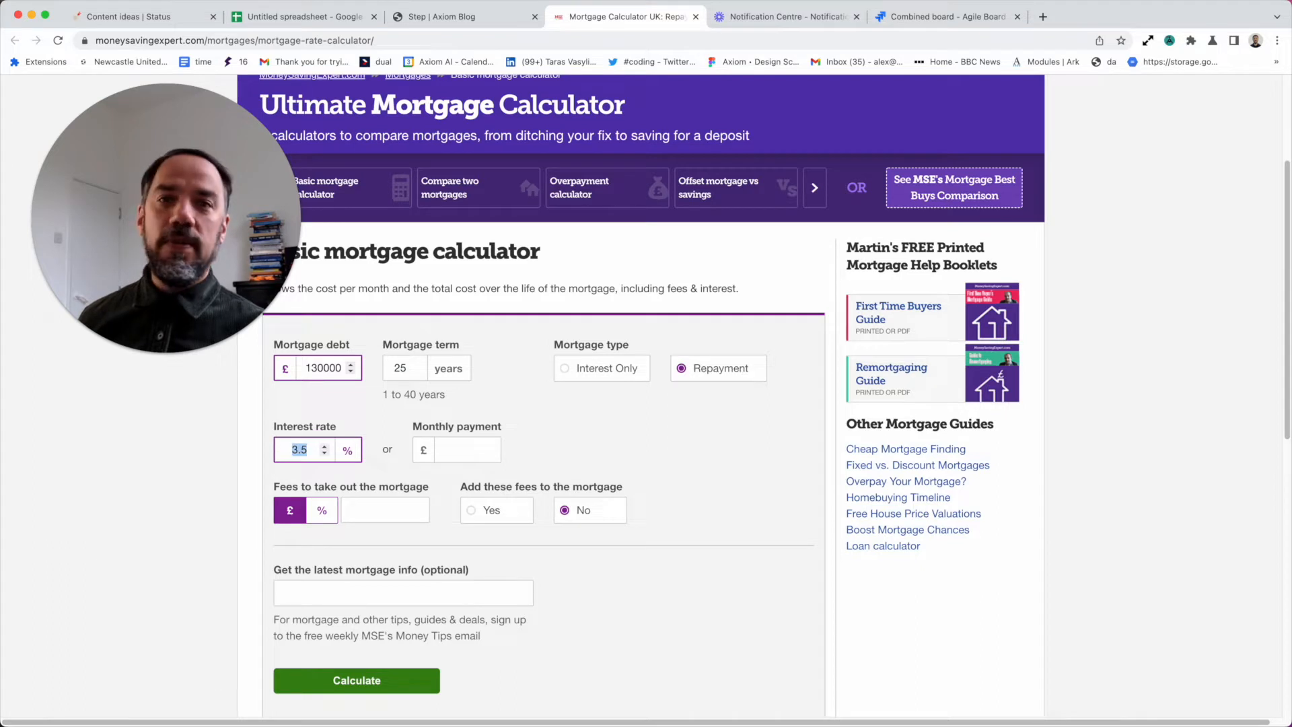
key("Tab")
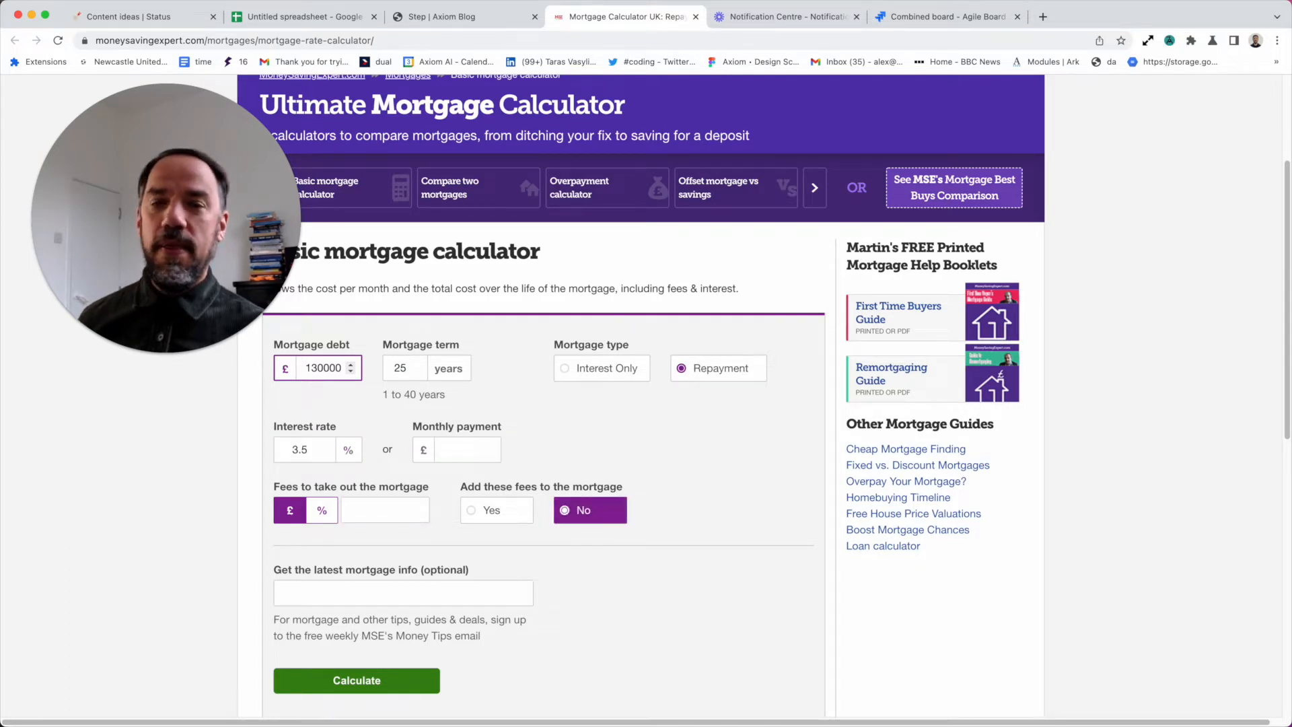
left_click(412, 348)
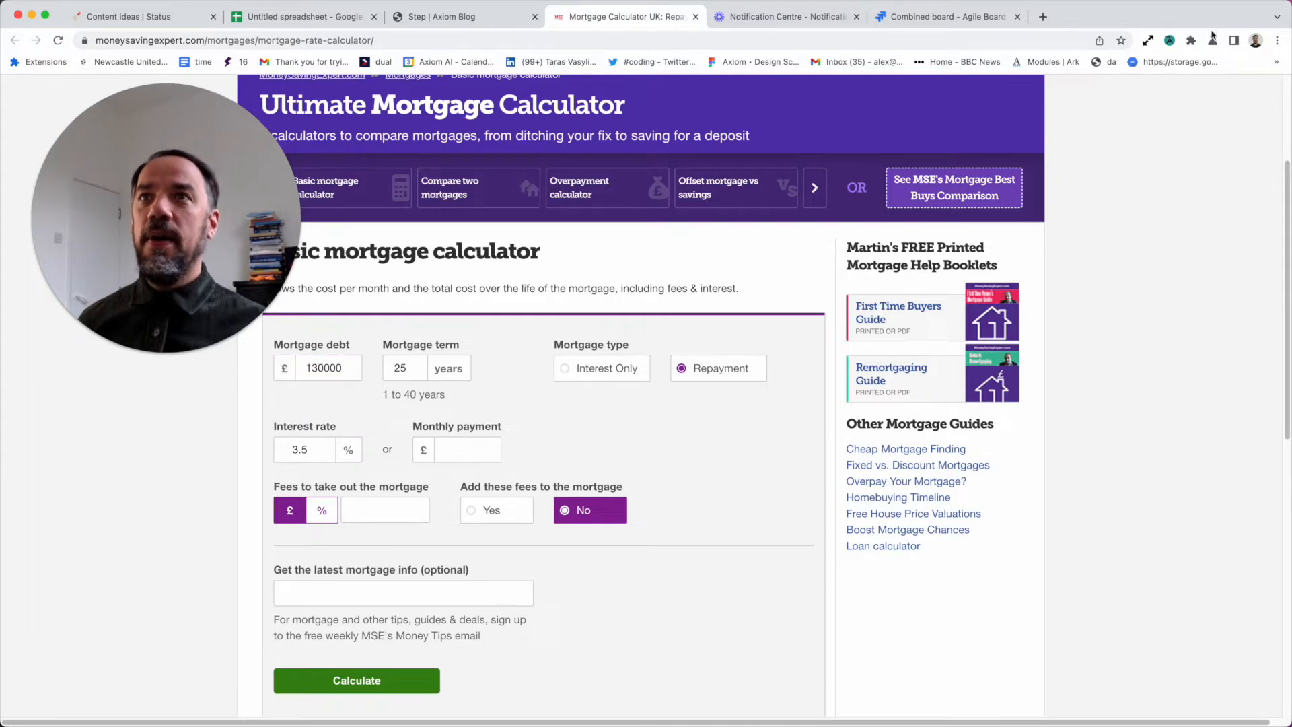
- Reopen the automation builder, test-run Automate Form and close the automated browser window
left_click(1170, 41)
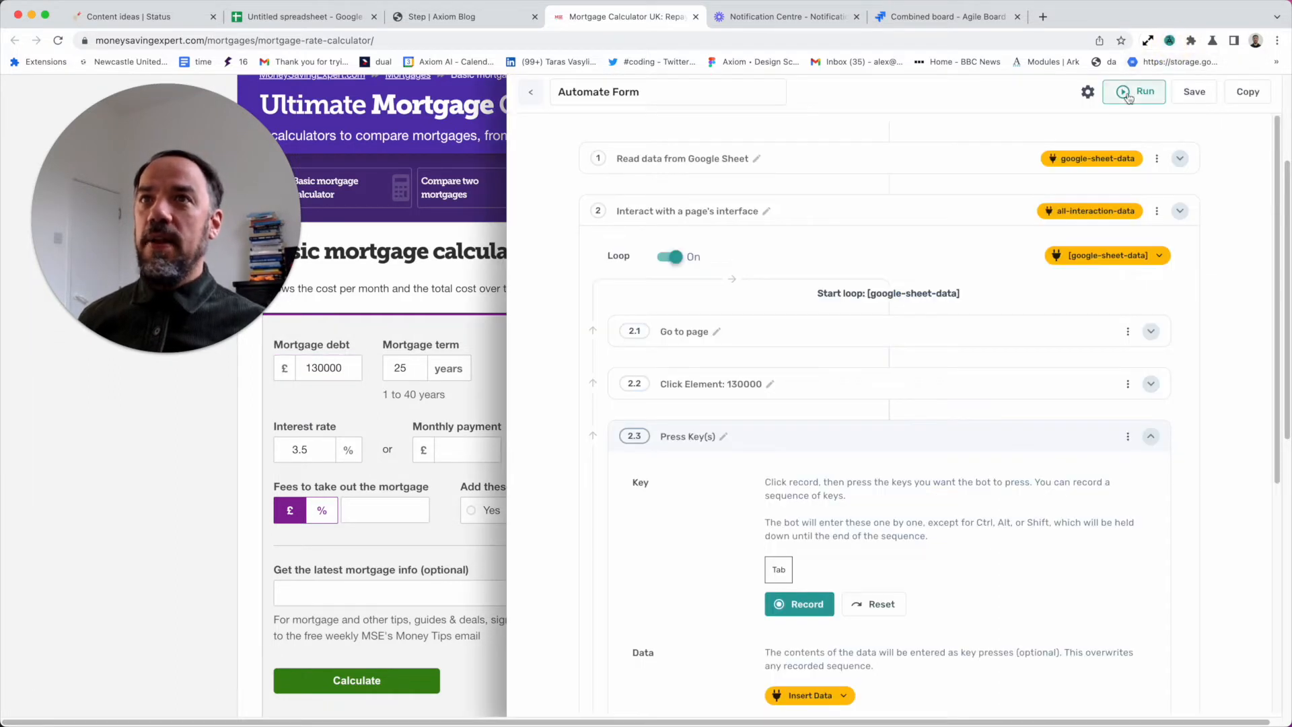
left_click(1130, 94)
left_click(1135, 168)
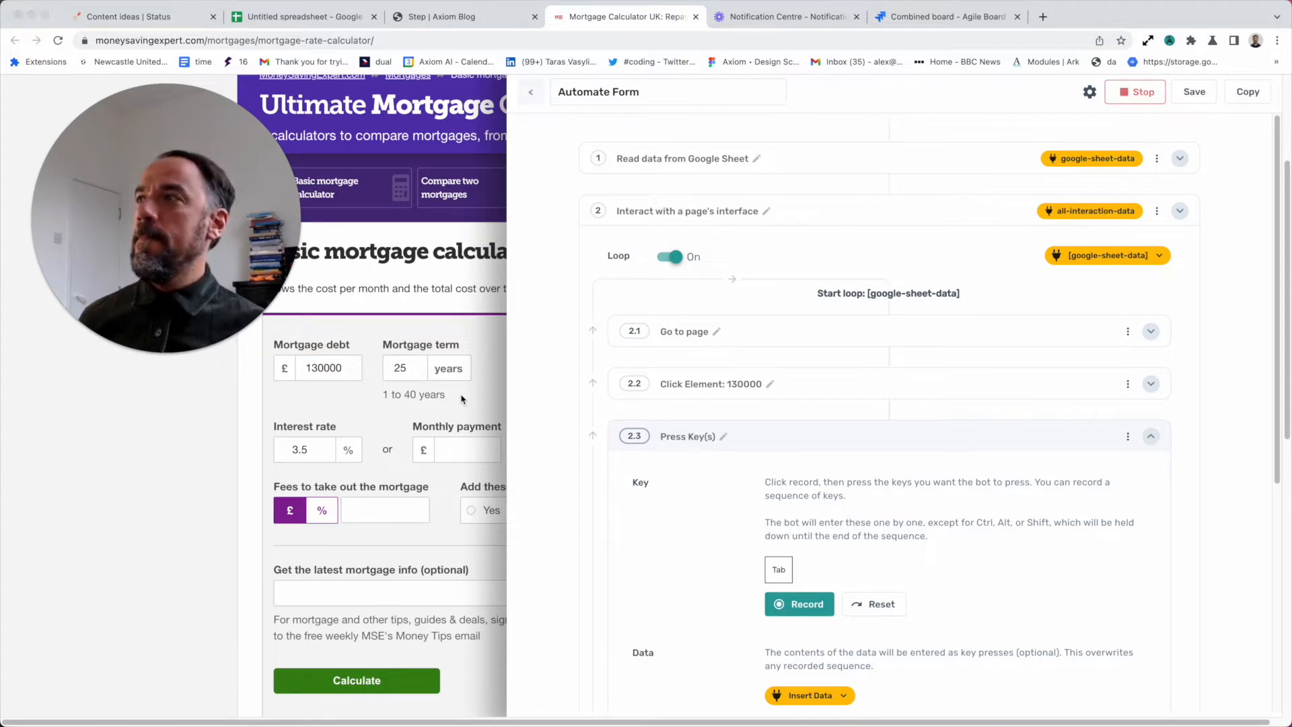
left_click_drag(363, 28, 1040, 78)
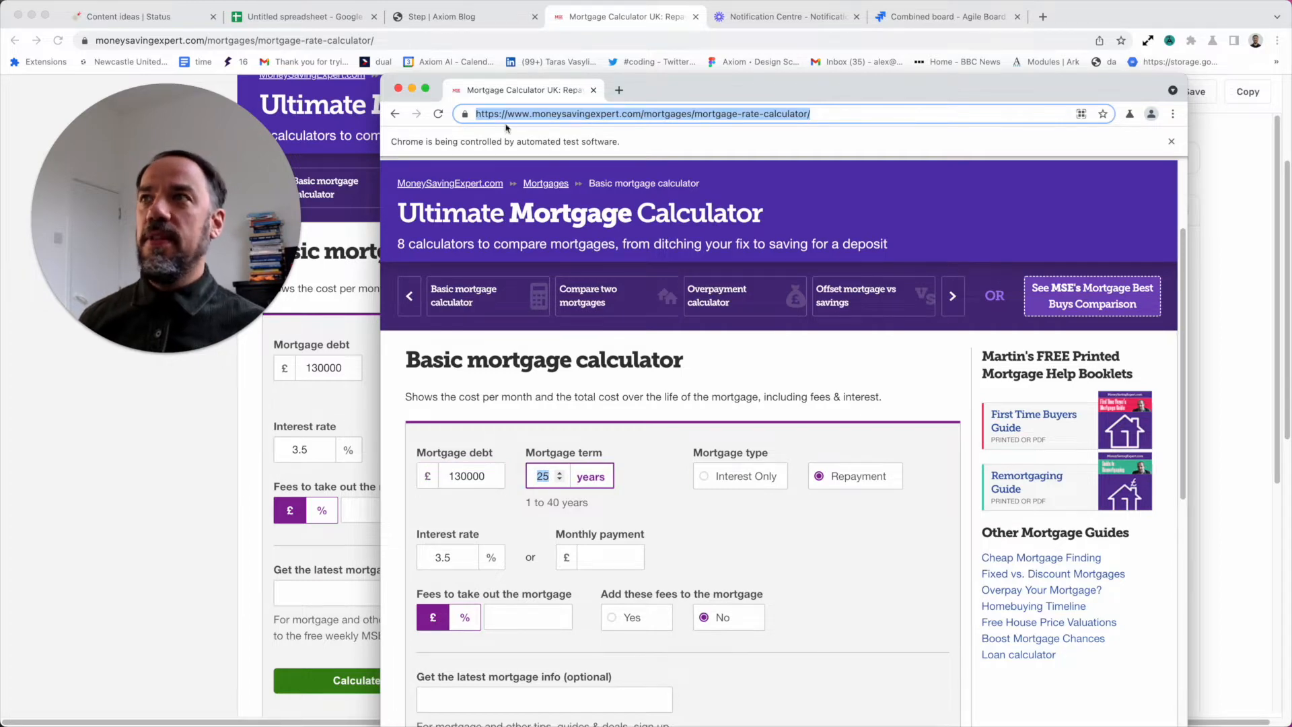
left_click(593, 91)
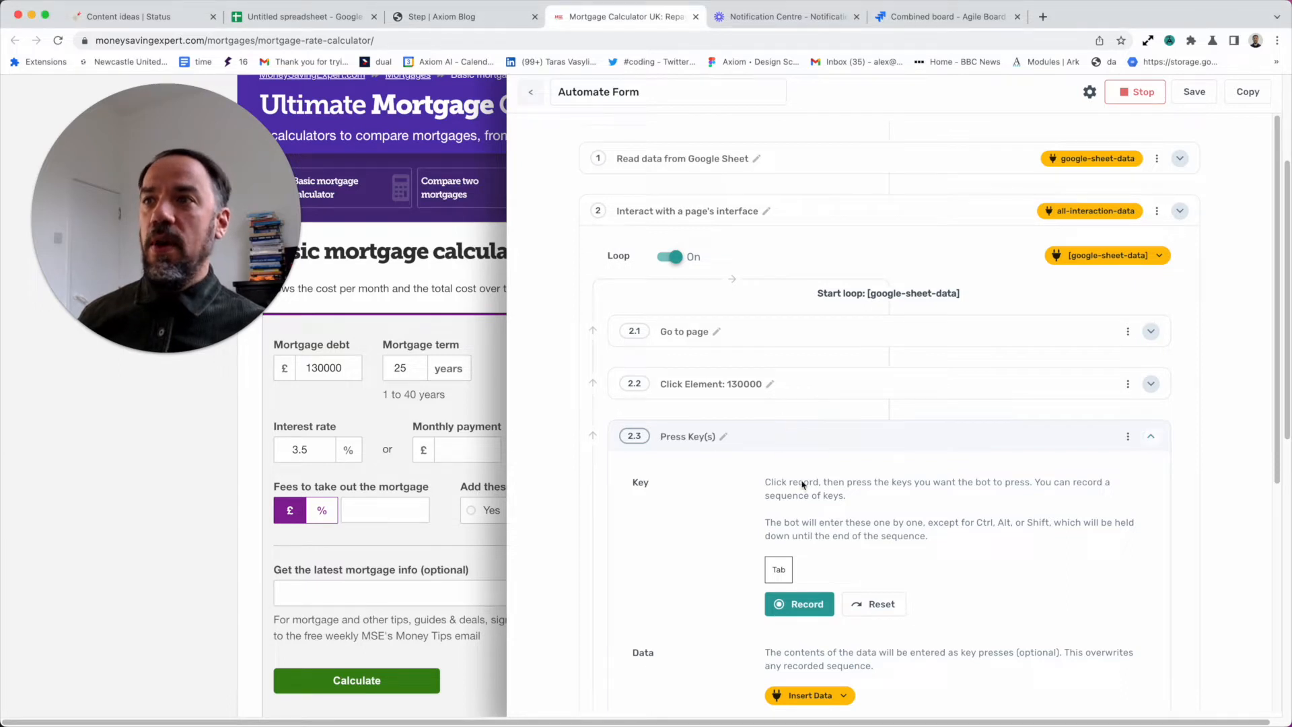
- Insert an Enter Text sub-step between Press Key(s) and Wait
scroll(800, 471, "down", 3)
scroll(796, 519, "down", 3)
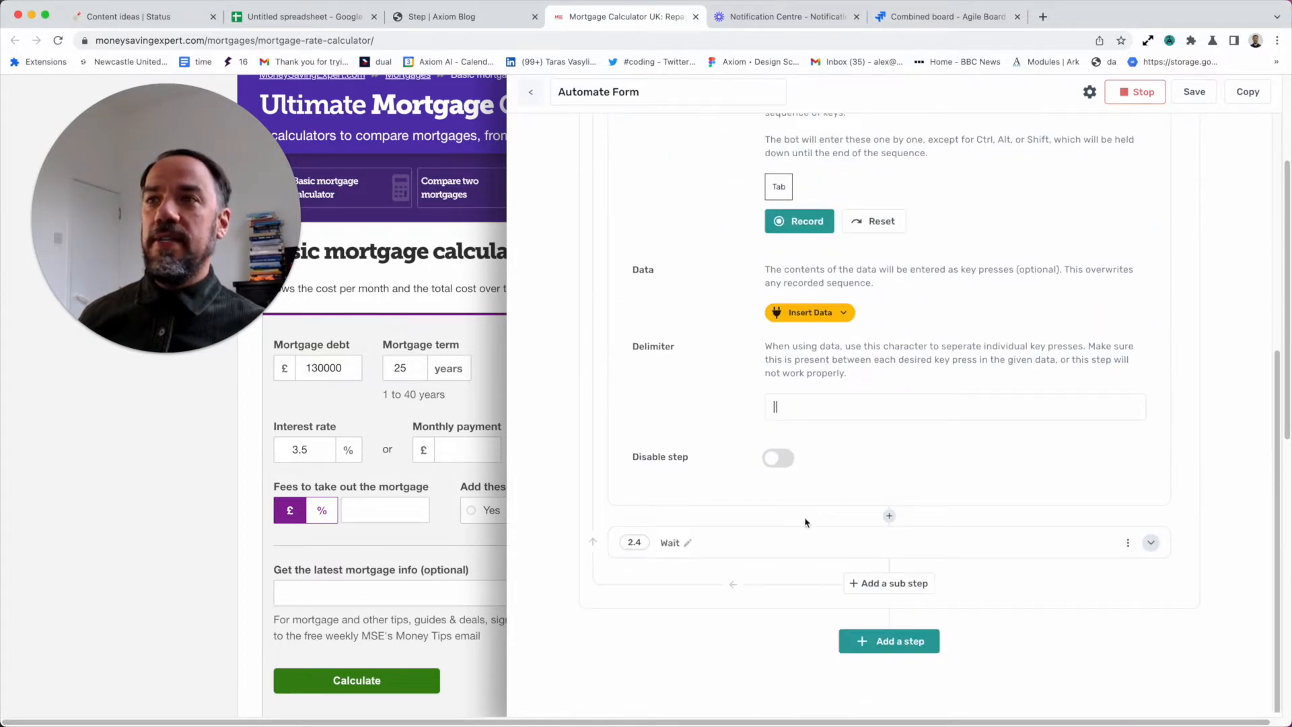
left_click(889, 517)
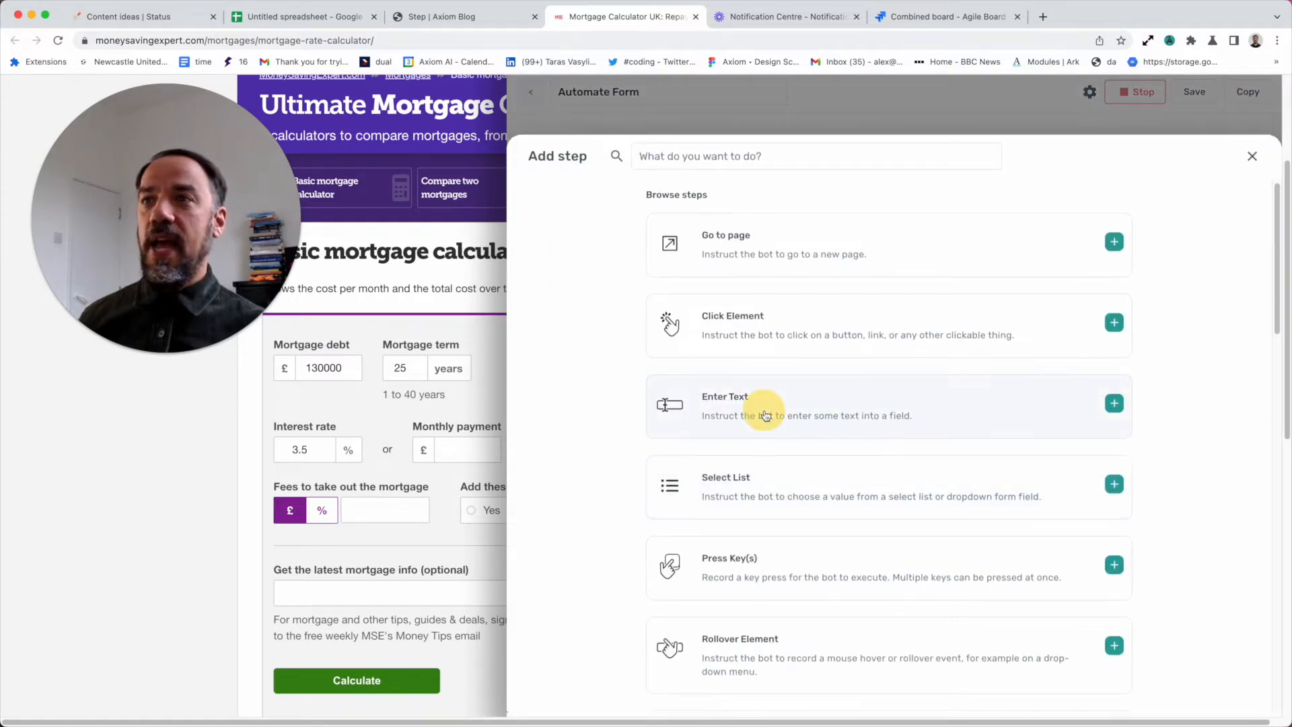
left_click(765, 412)
scroll(762, 446, "down", 3)
- Insert the Google Sheet data with all columns selected as the text of the Enter Text sub-step
left_click(857, 588)
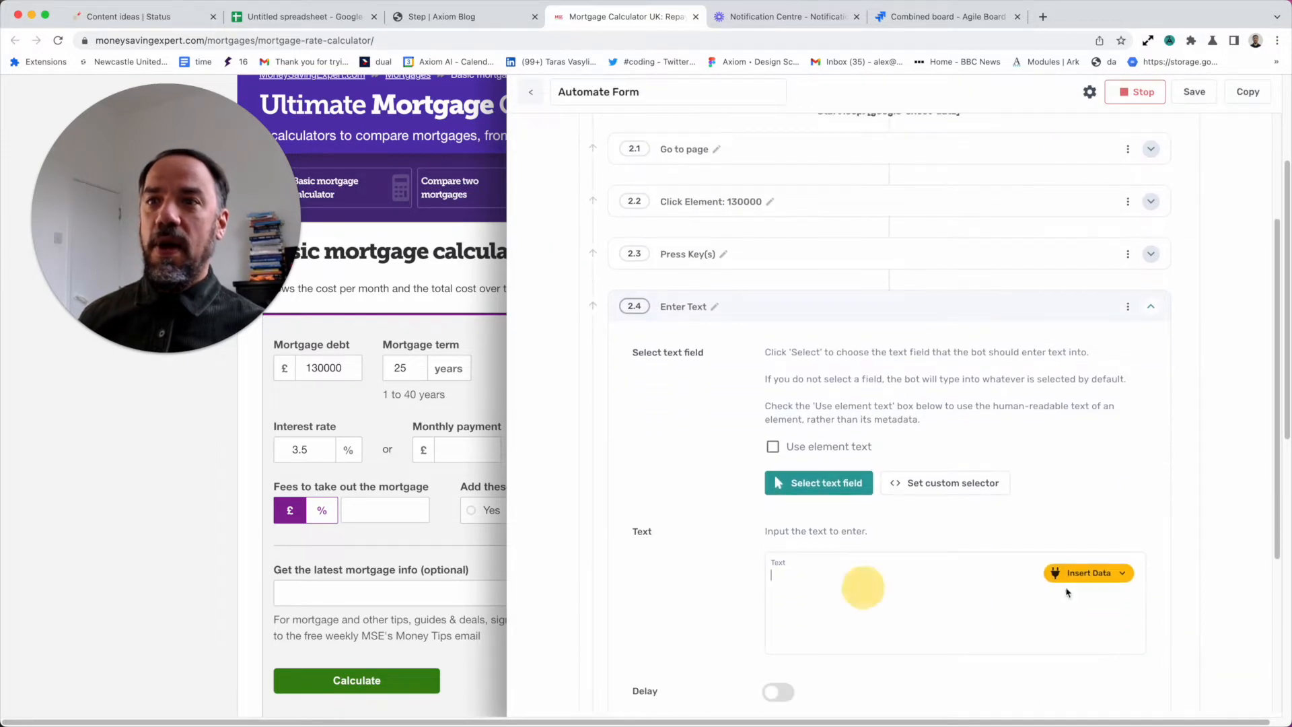
left_click(1077, 570)
left_click(1071, 603)
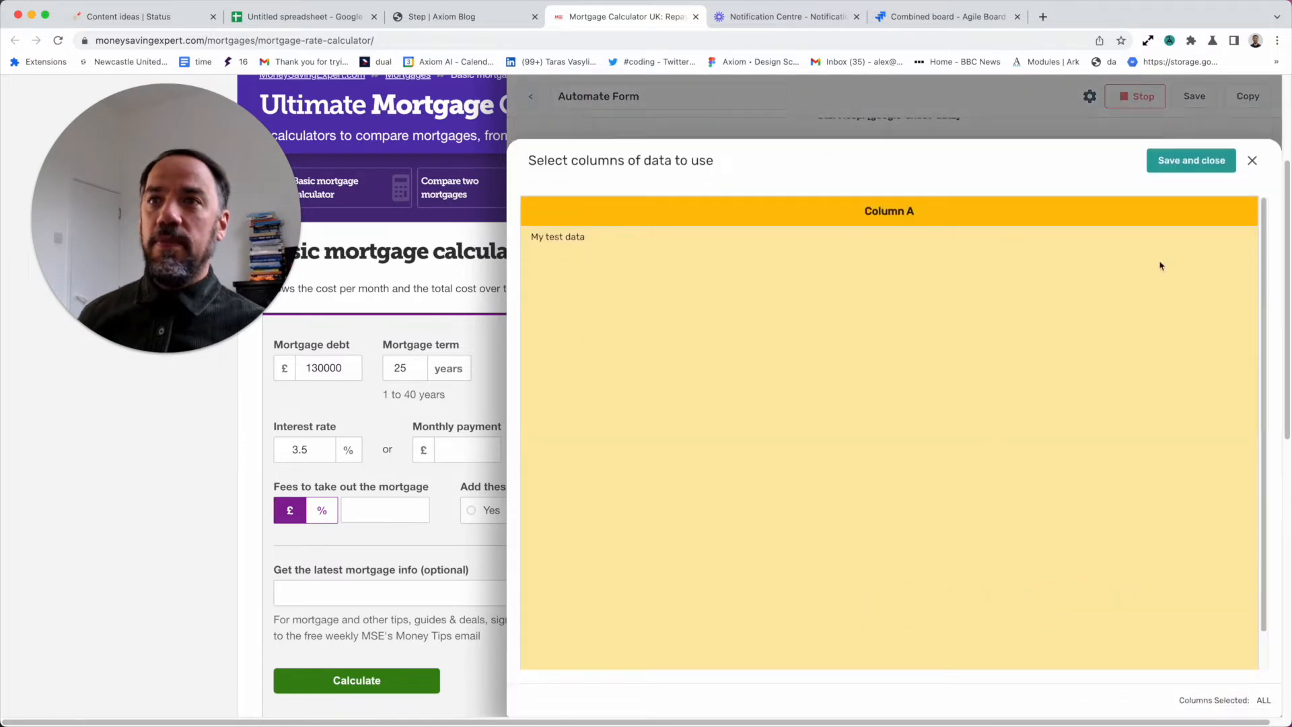
left_click(1163, 167)
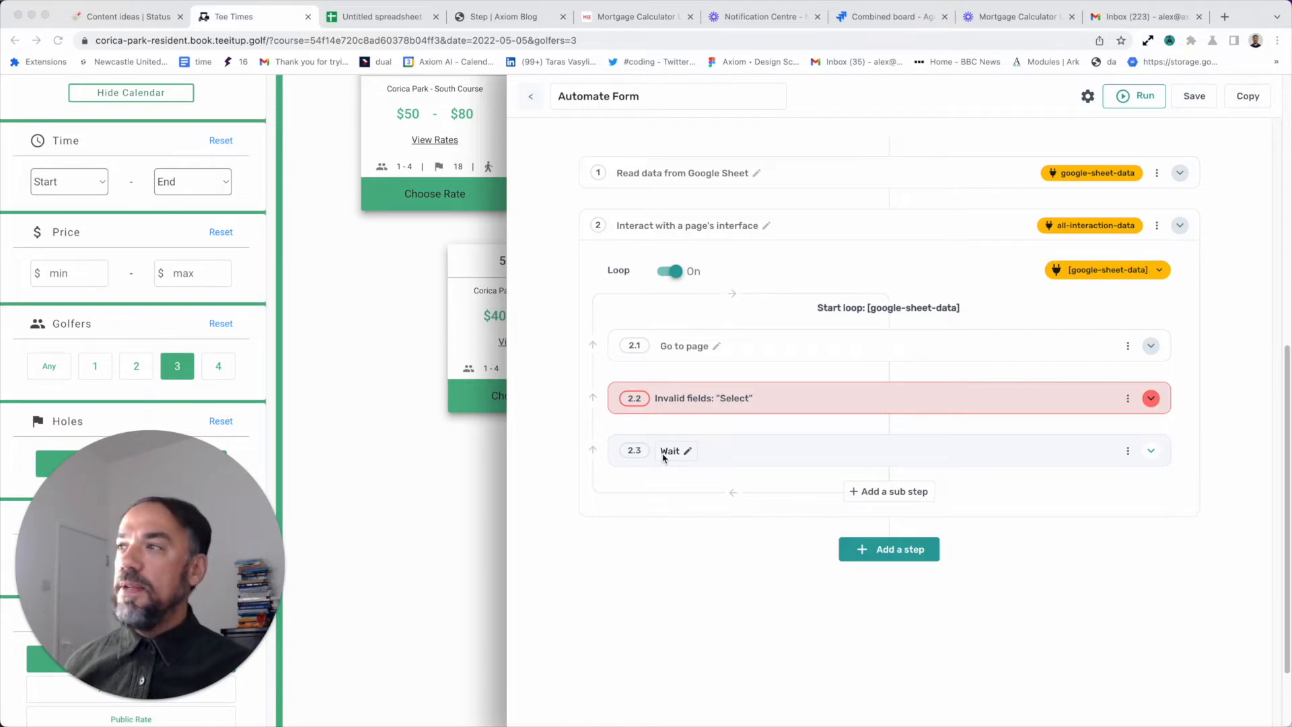
- Expand the settings of sub-step 2.2, which still lacks its Select target, on the Tee Times page
scroll(187, 353, "down", 3)
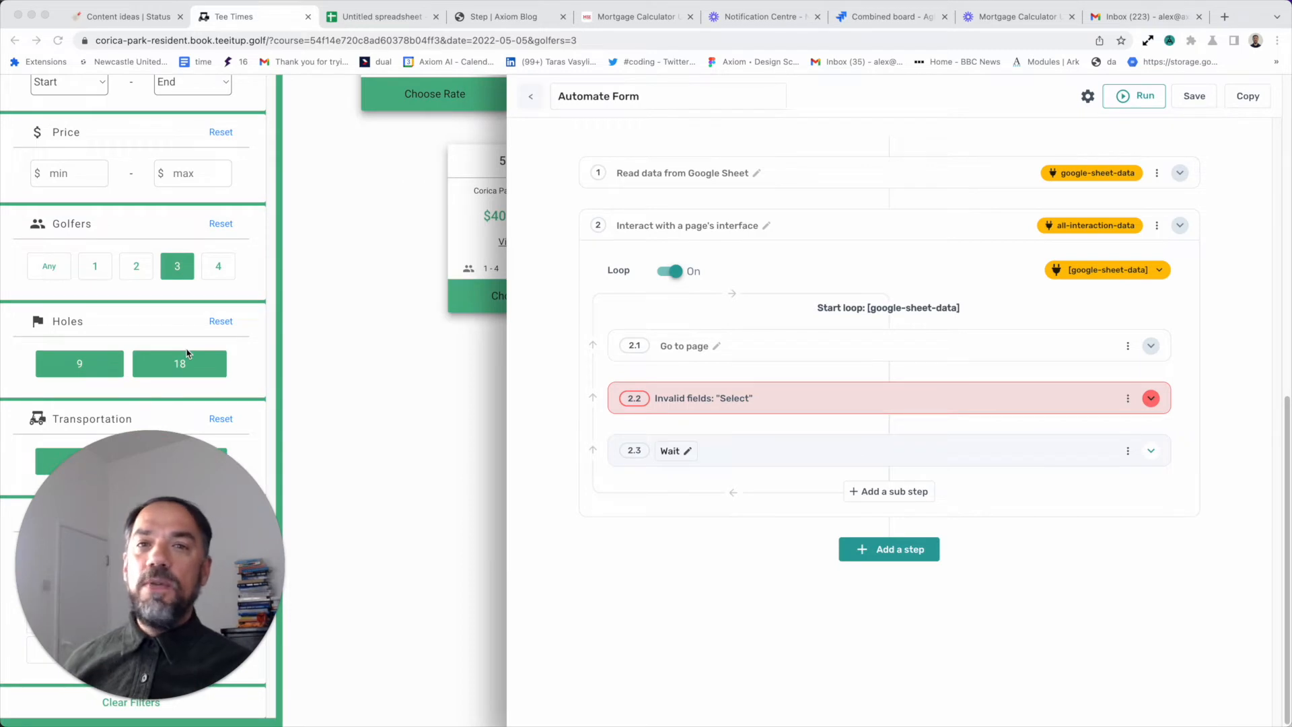
scroll(187, 354, "up", 2)
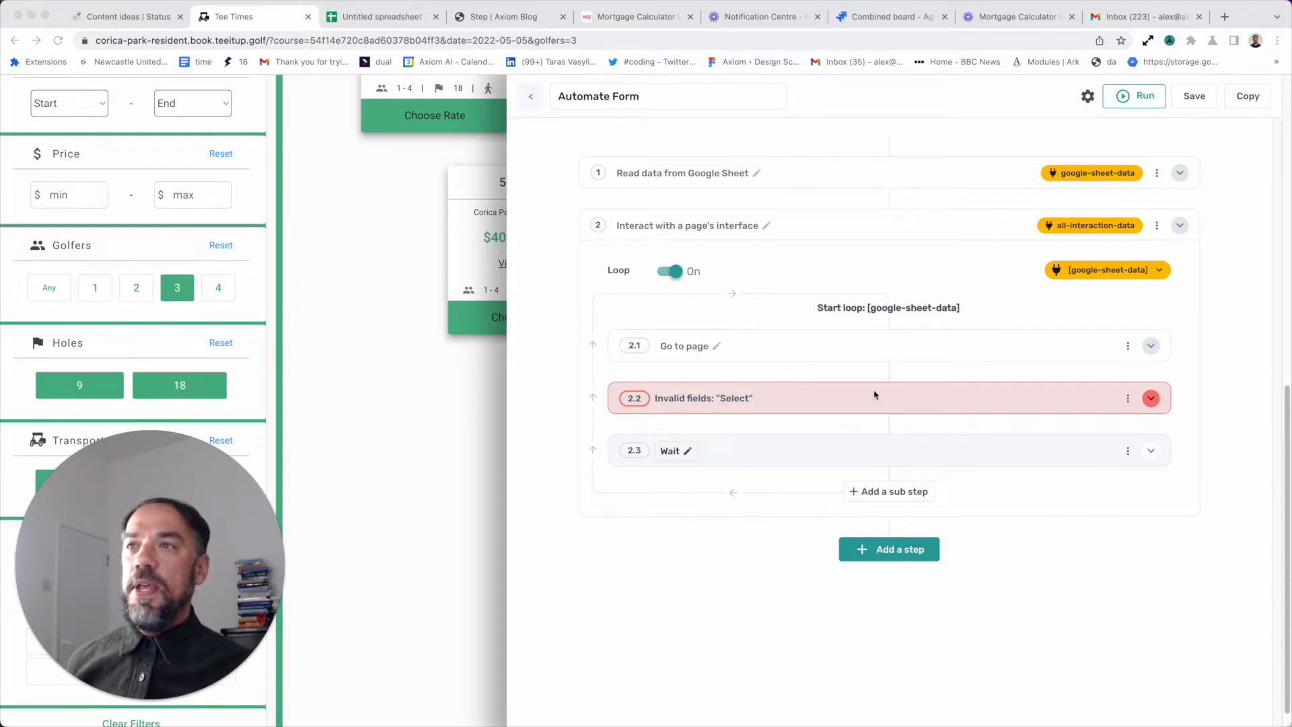
left_click(908, 398)
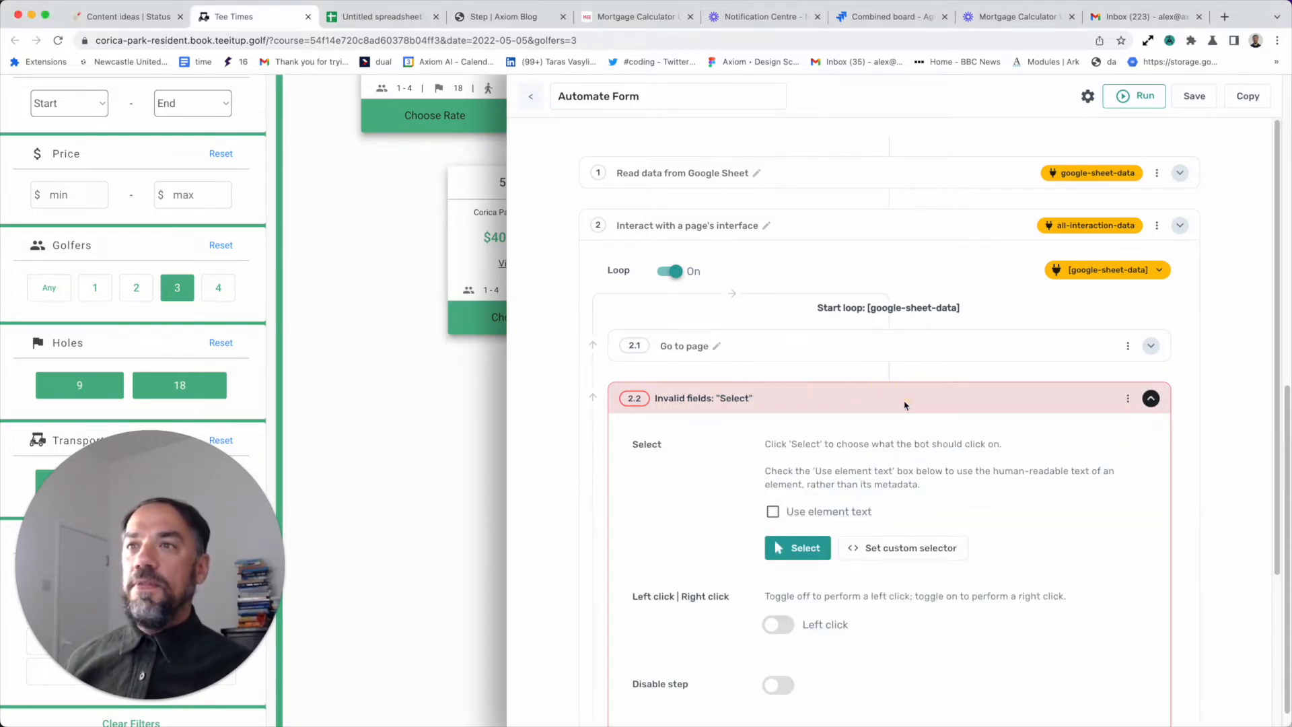
scroll(889, 417, "down", 3)
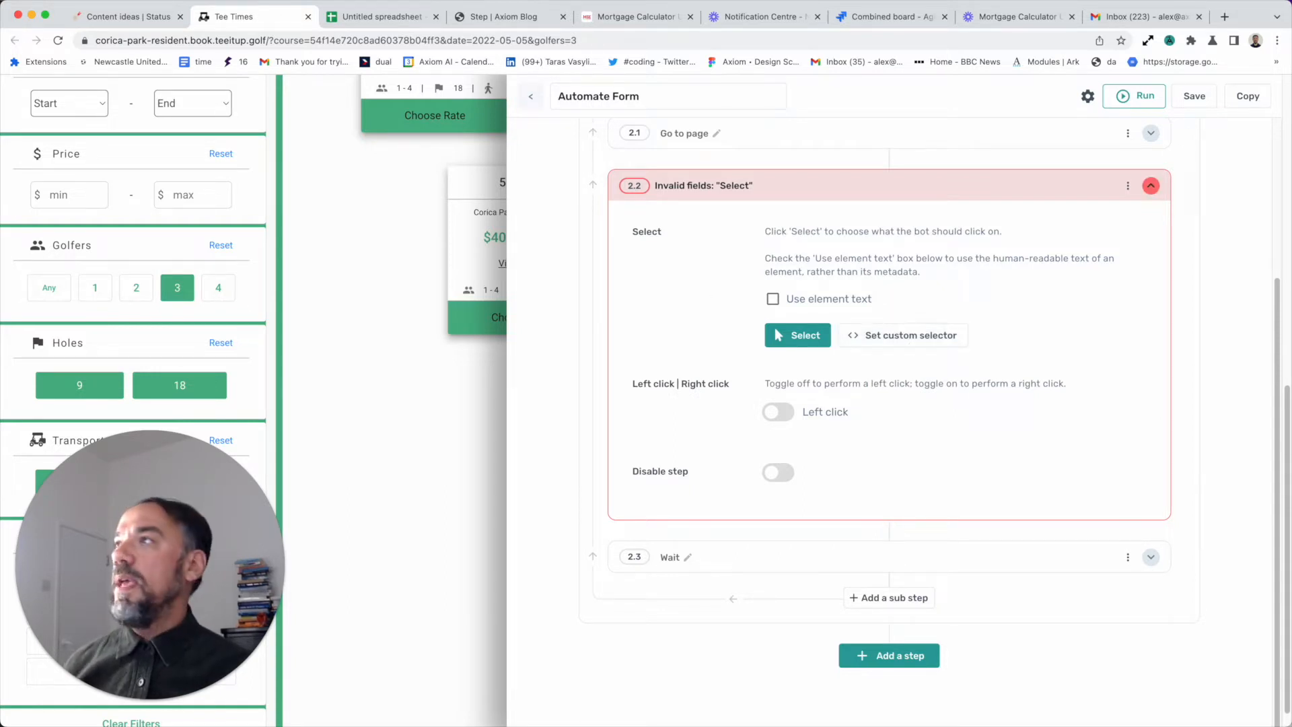
- Open Developer Tools and inspect the Any button of the Golfers filter
left_click(2, 2)
mouse_move(62, 207)
left_click(101, 219)
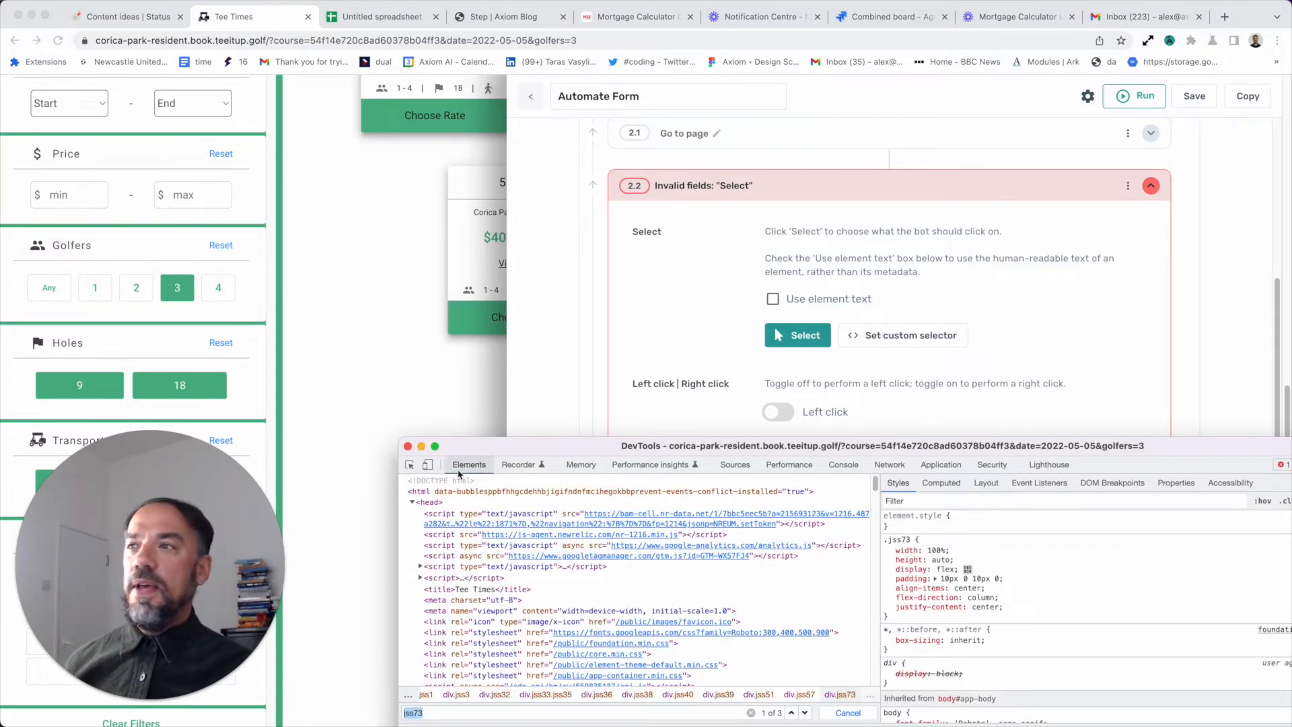
left_click(411, 466)
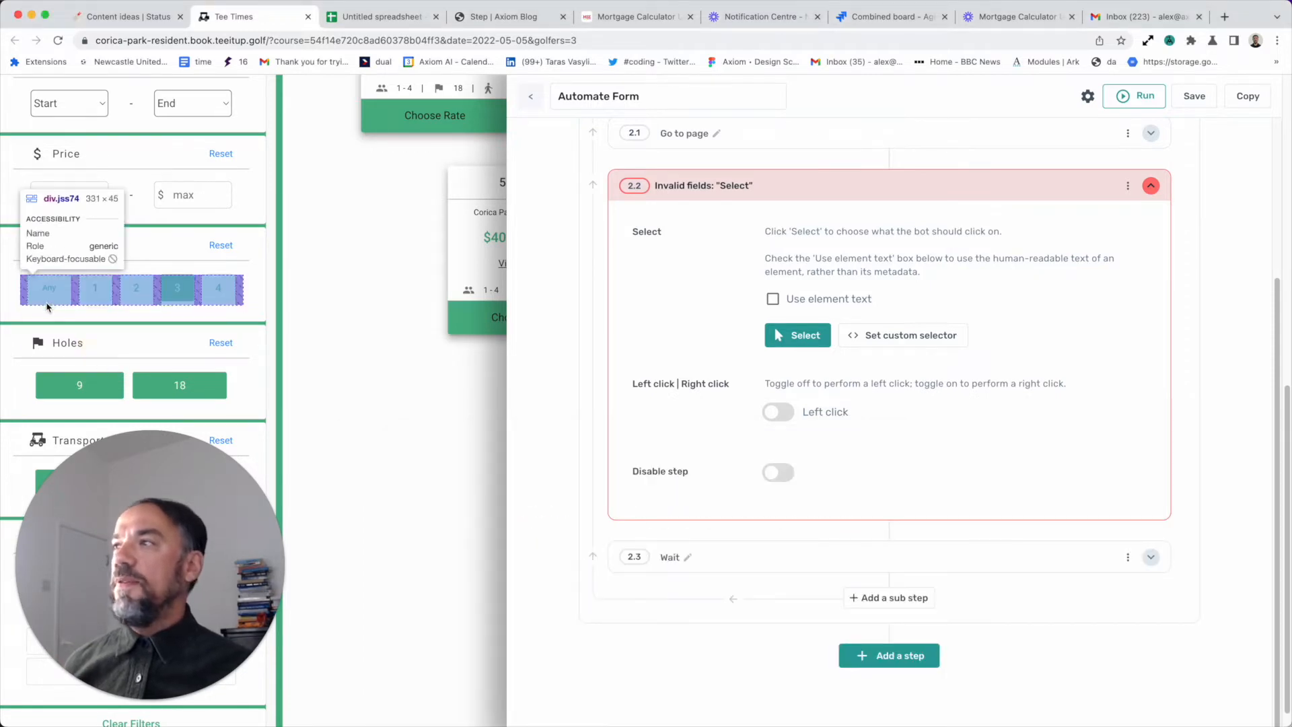
left_click(57, 303)
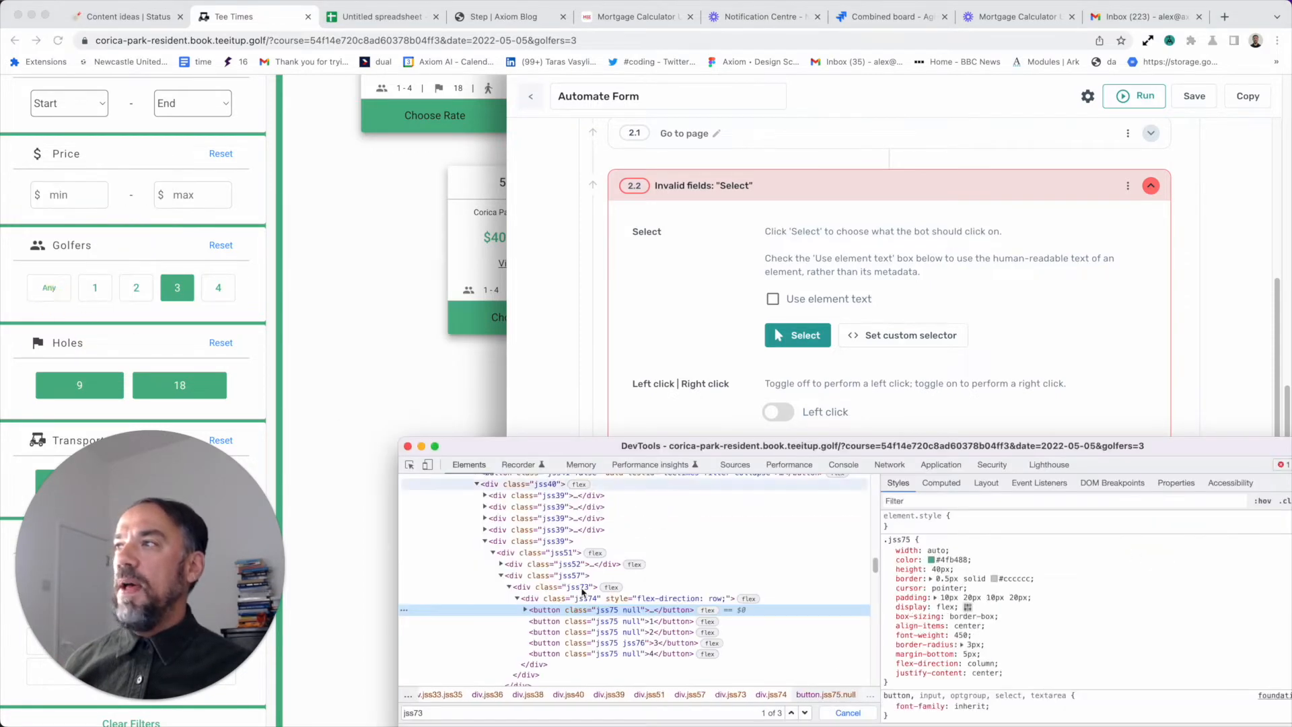
- Copy the class name jss73 from the div around the Golfers buttons and search the page's code for it, cycling through the matches
double_click(583, 599)
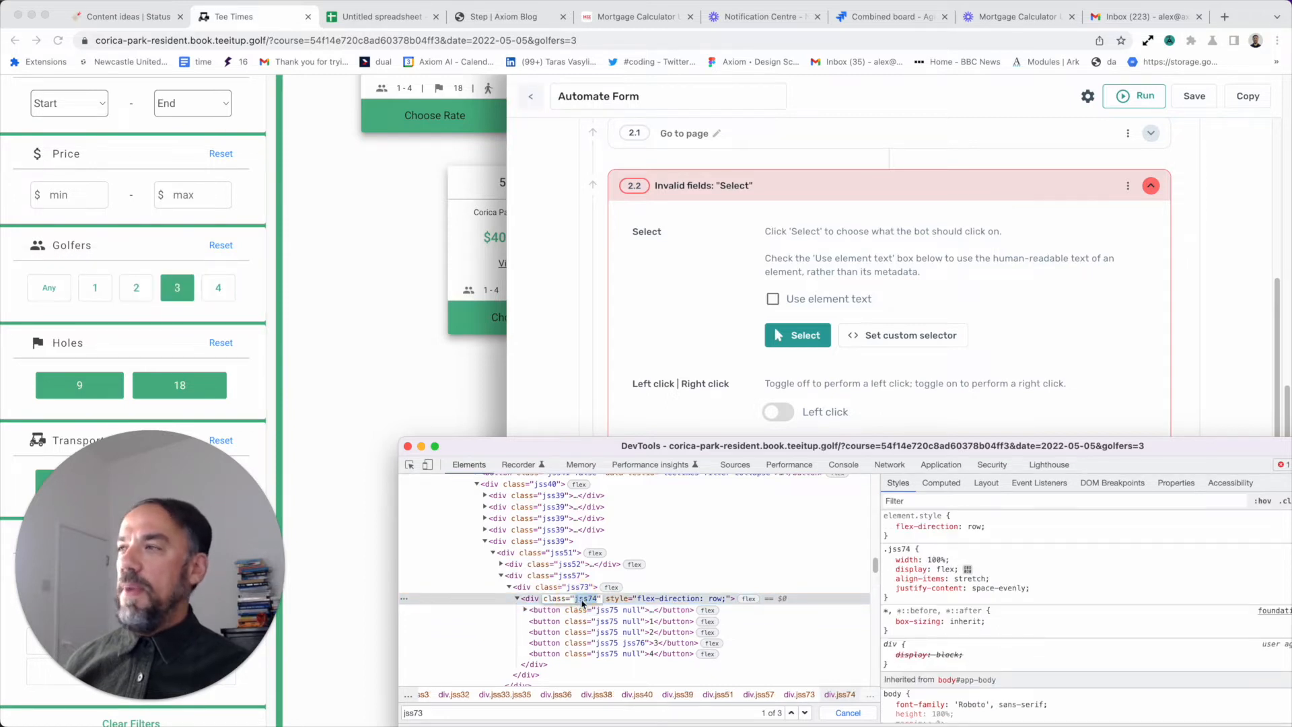
left_click(579, 589)
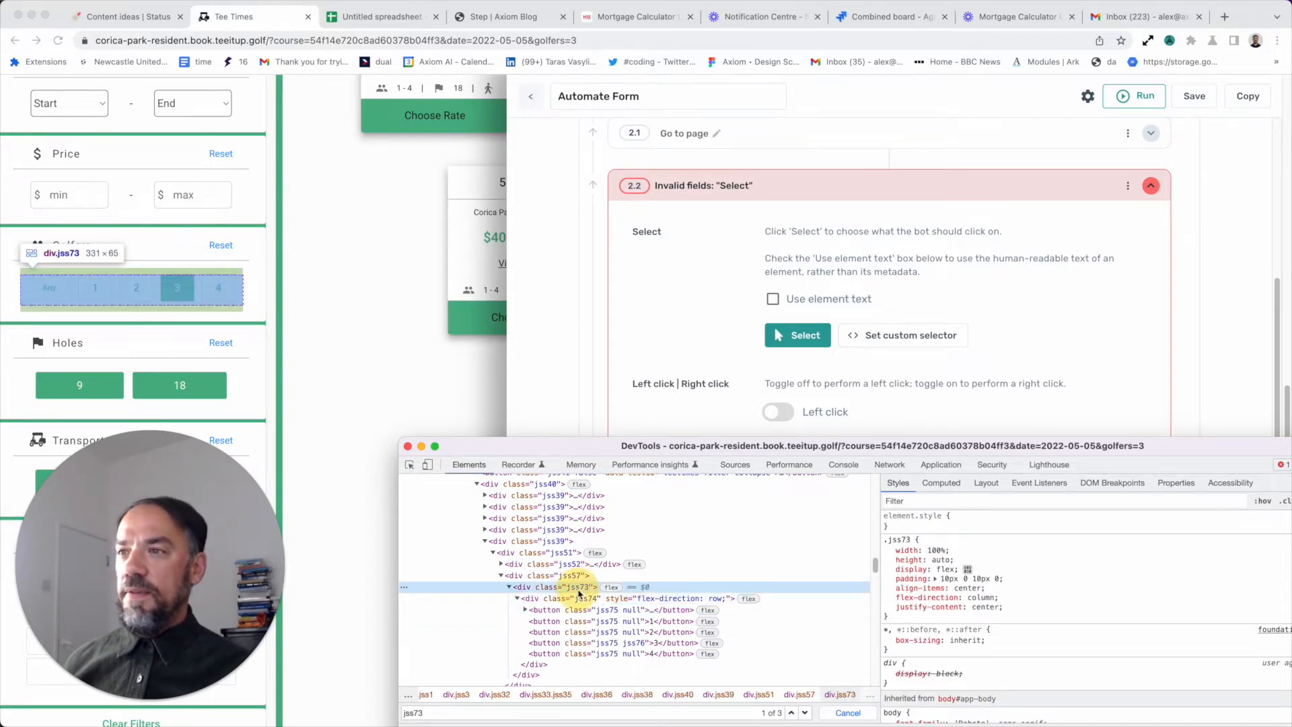
double_click(579, 588)
key("super+f")
key("super+c")
key("Return")
left_click(806, 713)
left_click(806, 712)
left_click(805, 712)
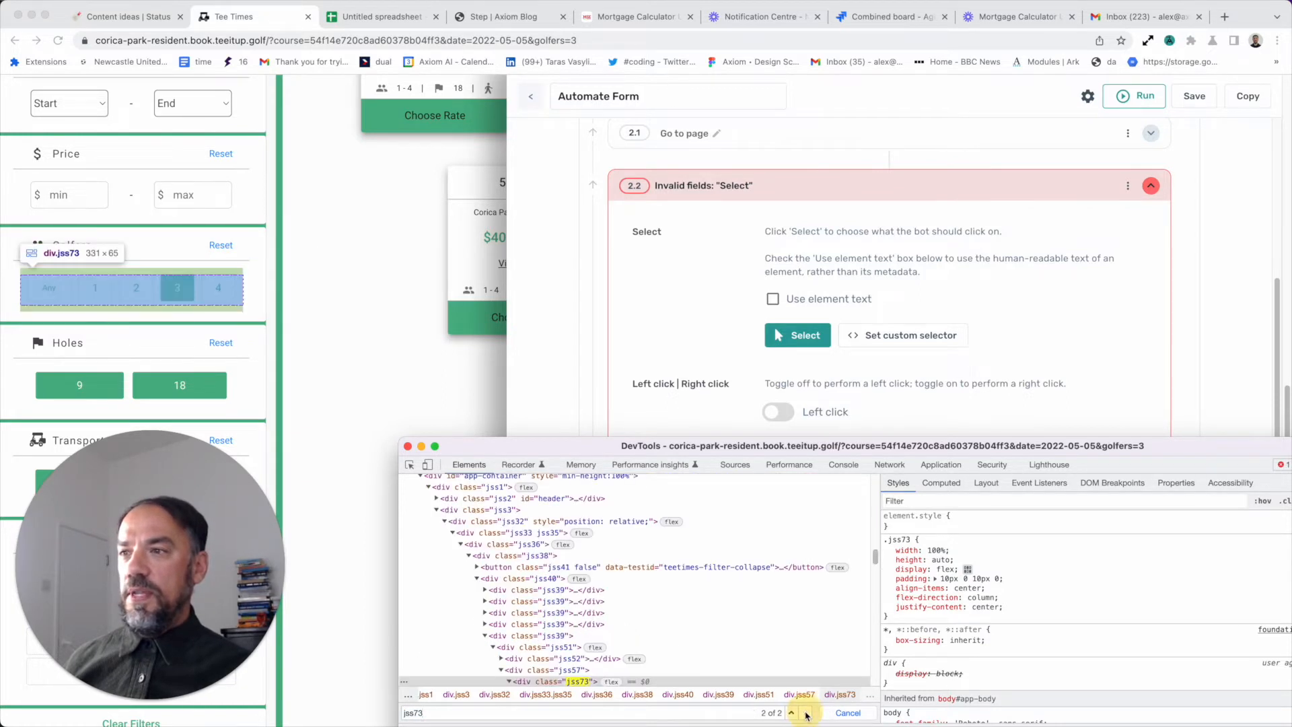
left_click(805, 713)
left_click(805, 713)
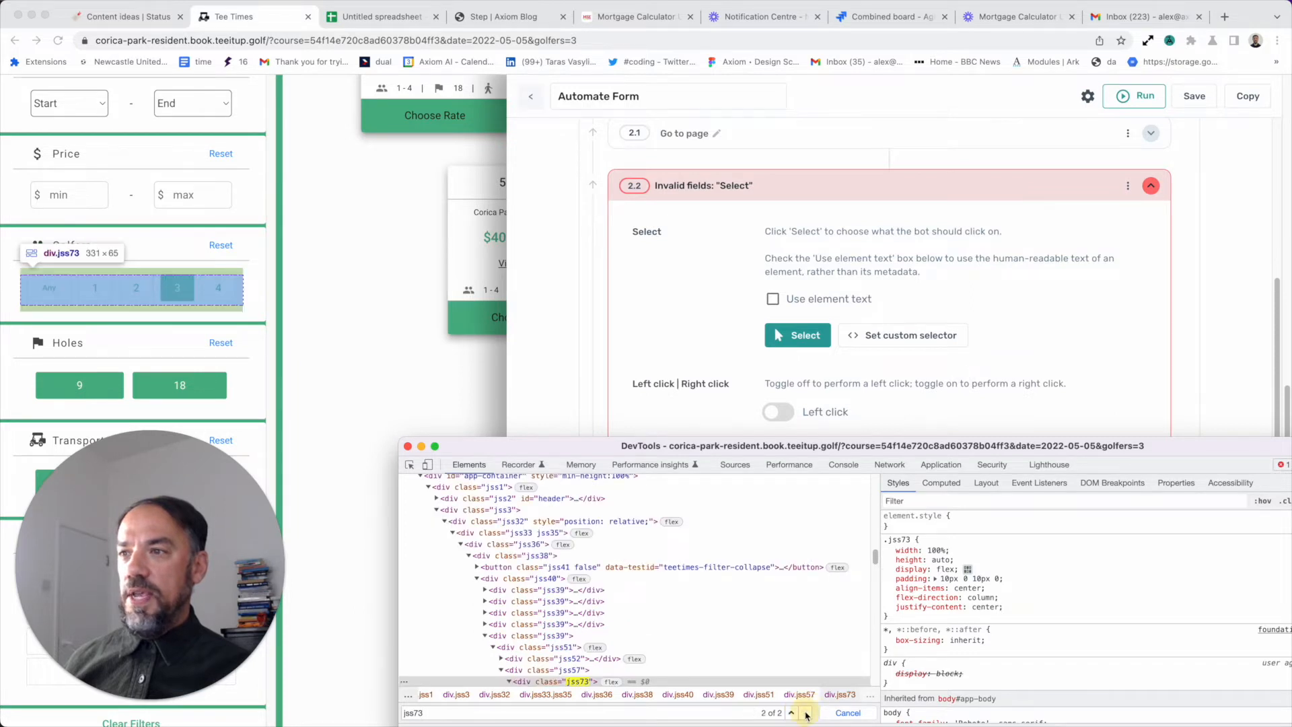
left_click(805, 713)
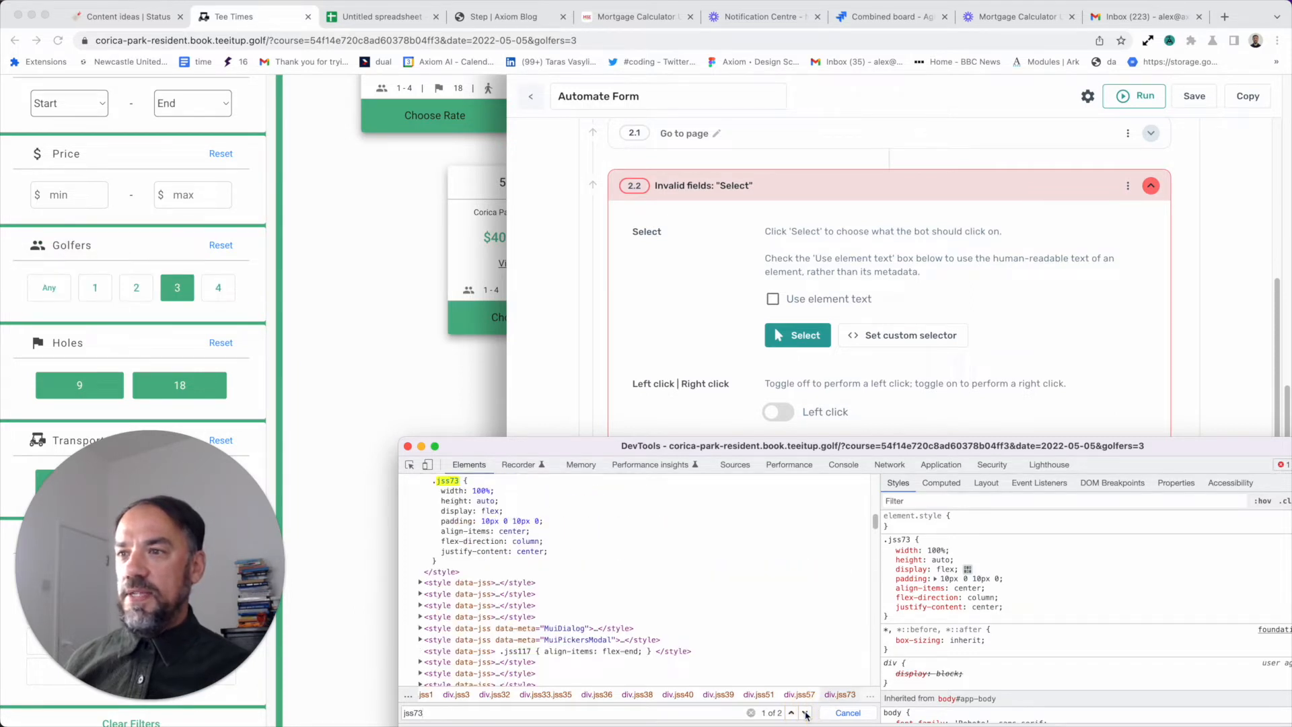
left_click(806, 713)
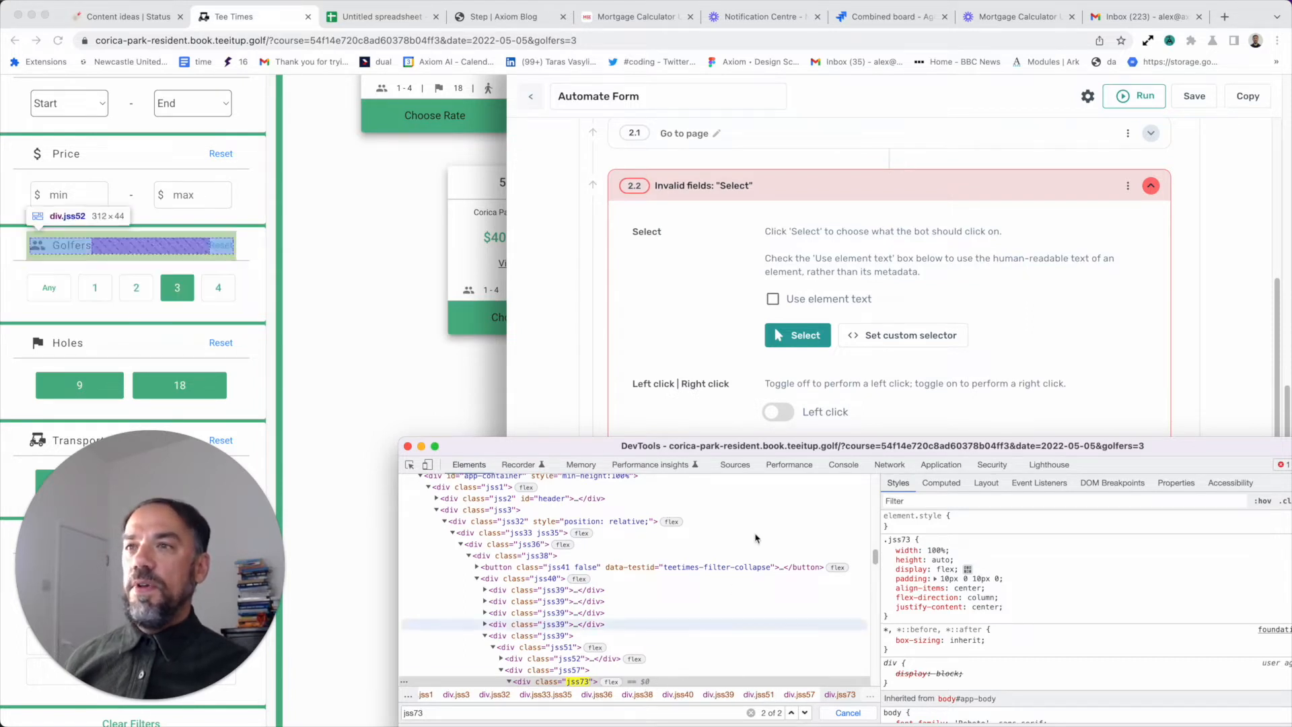
- Enter ".jss73" followed by a space as the custom selector of the Click Element sub-step
left_click(832, 378)
left_click(868, 335)
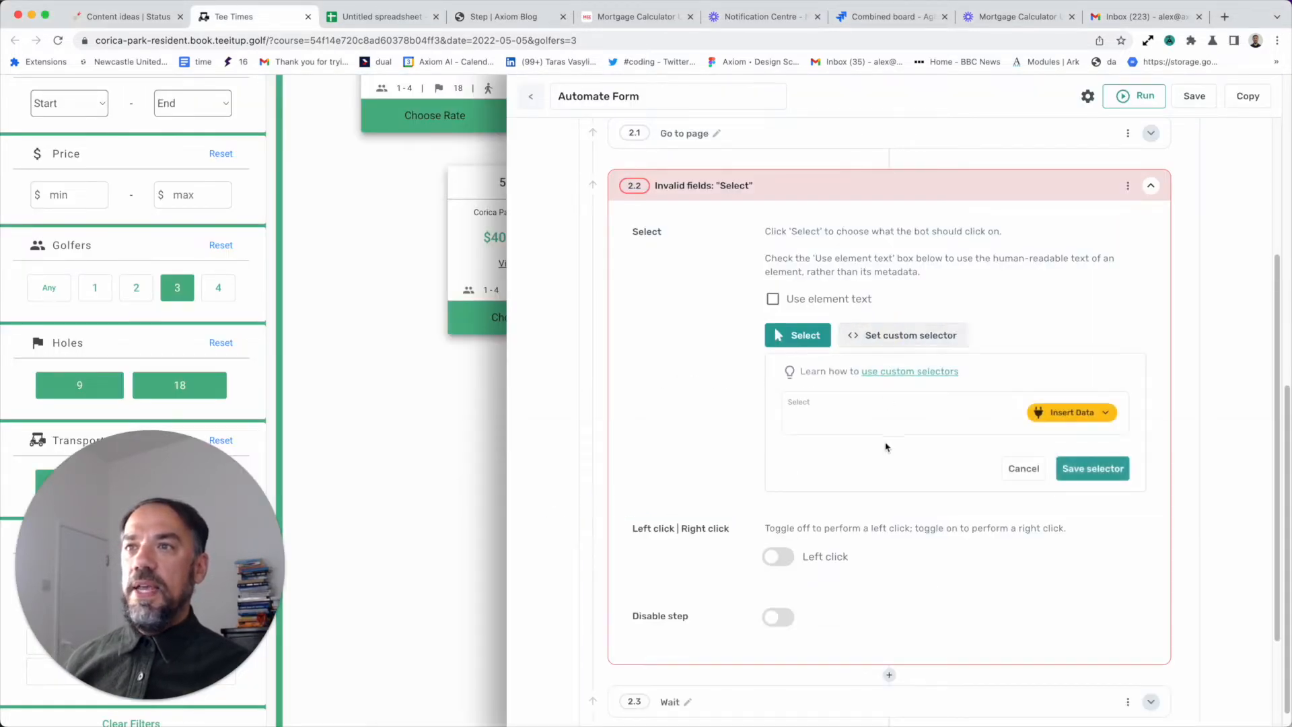
left_click(841, 424)
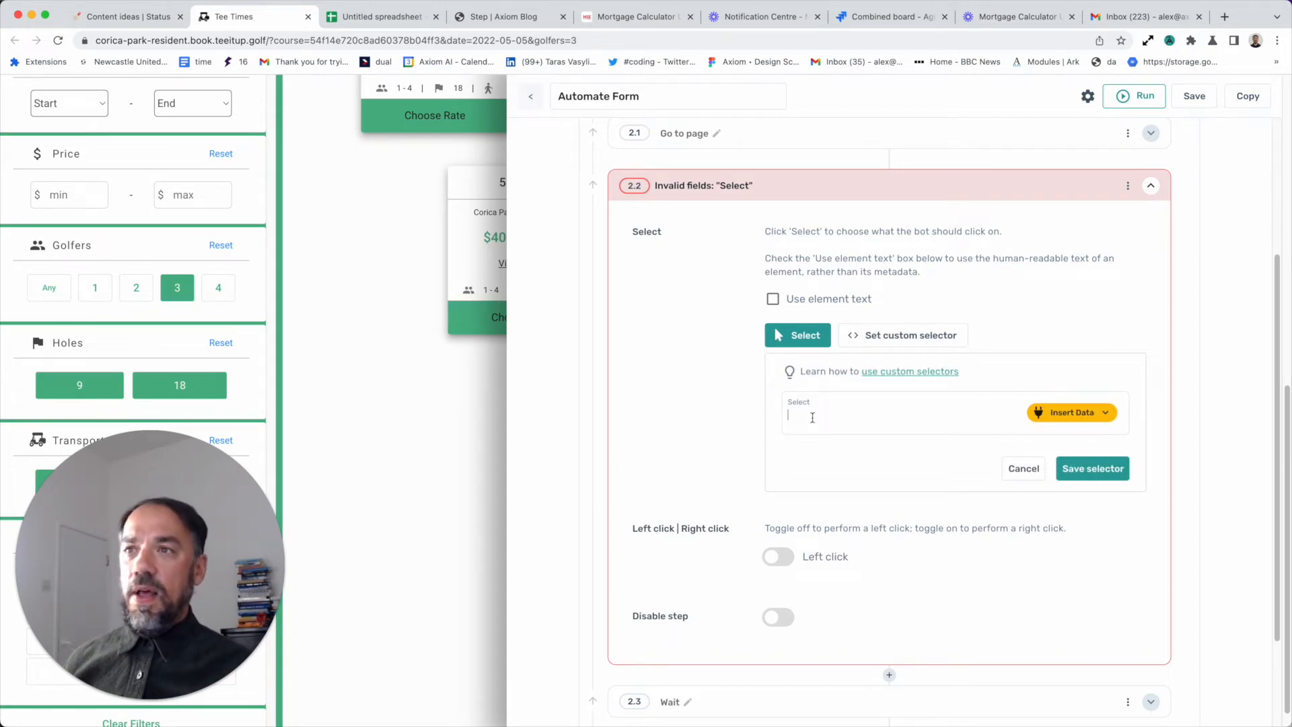
type(".")
key("super+v")
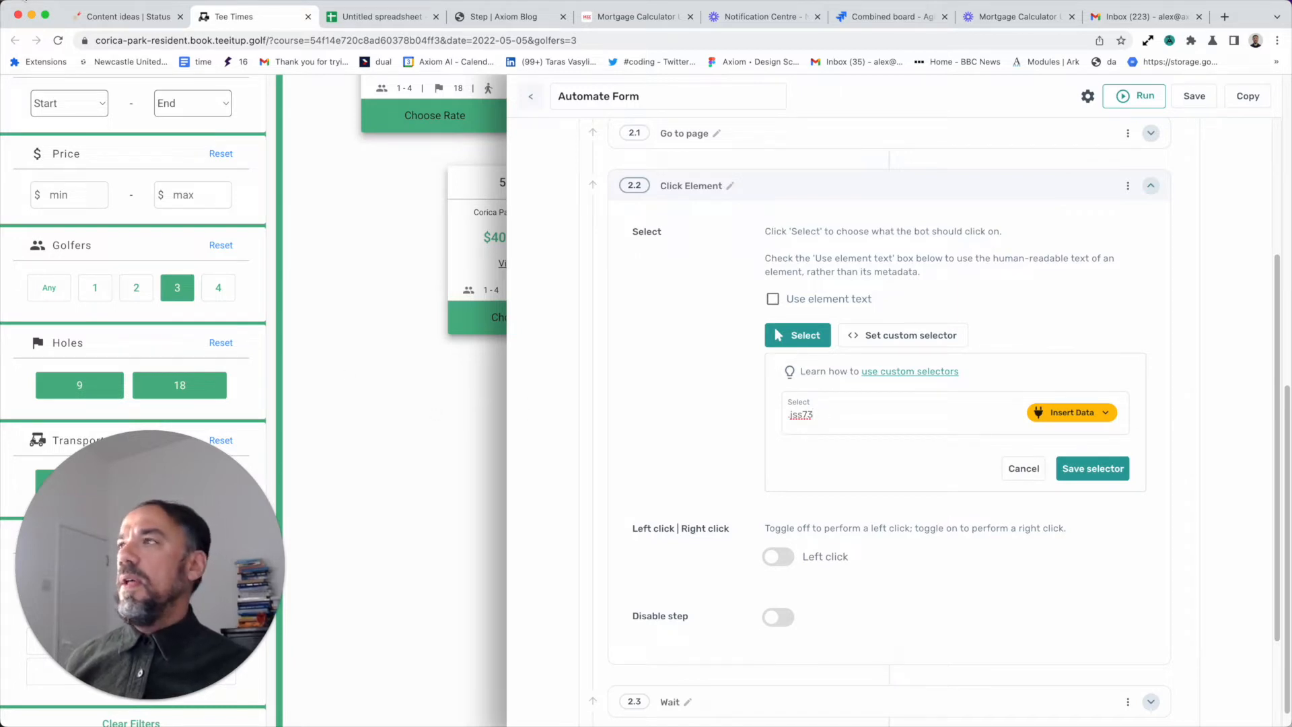
left_click(842, 412)
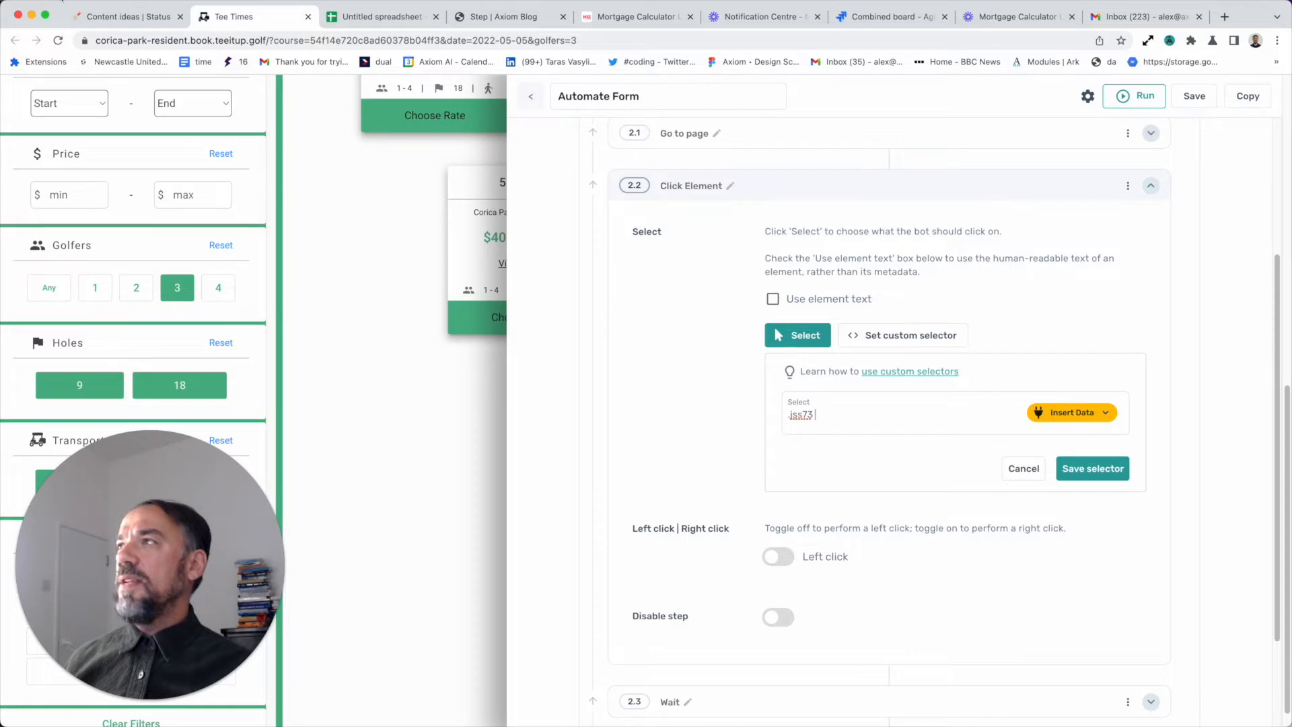
- Find the class name jss75 on the Golfers buttons in Developer Tools and append ".jss75" to the custom selector
left_click(0, 0)
mouse_move(59, 205)
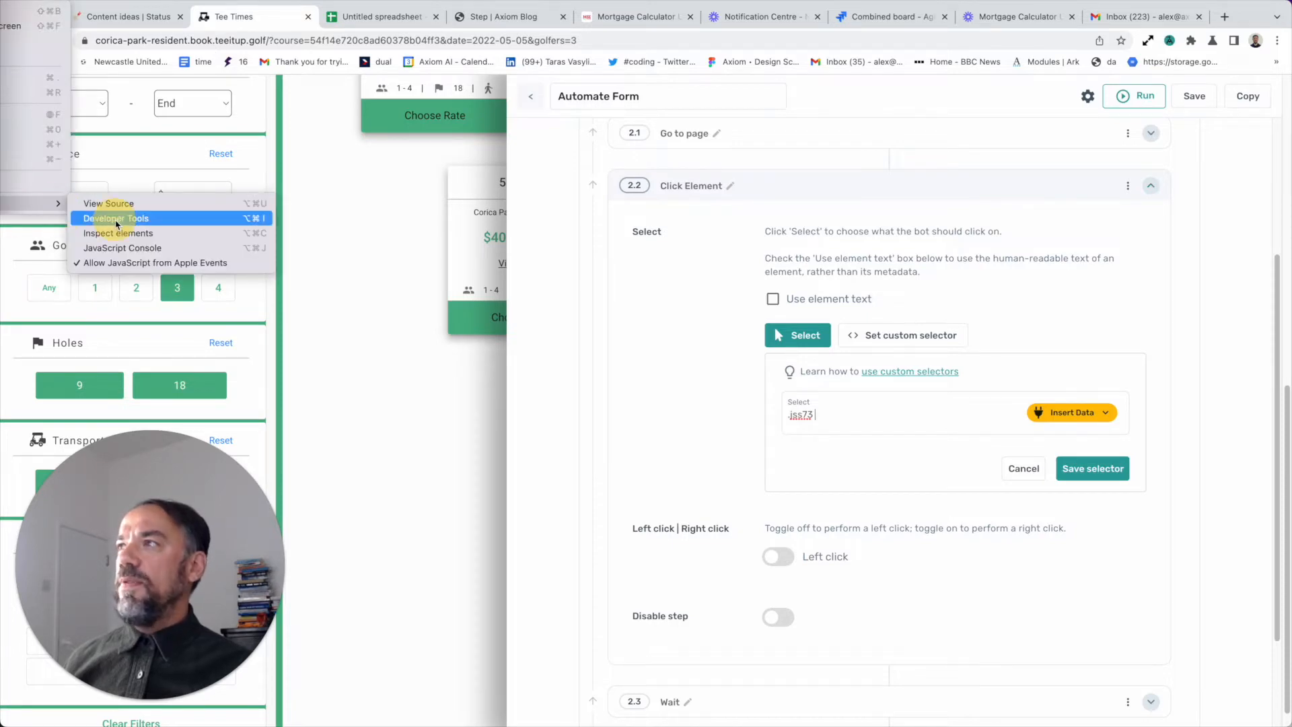
left_click(114, 218)
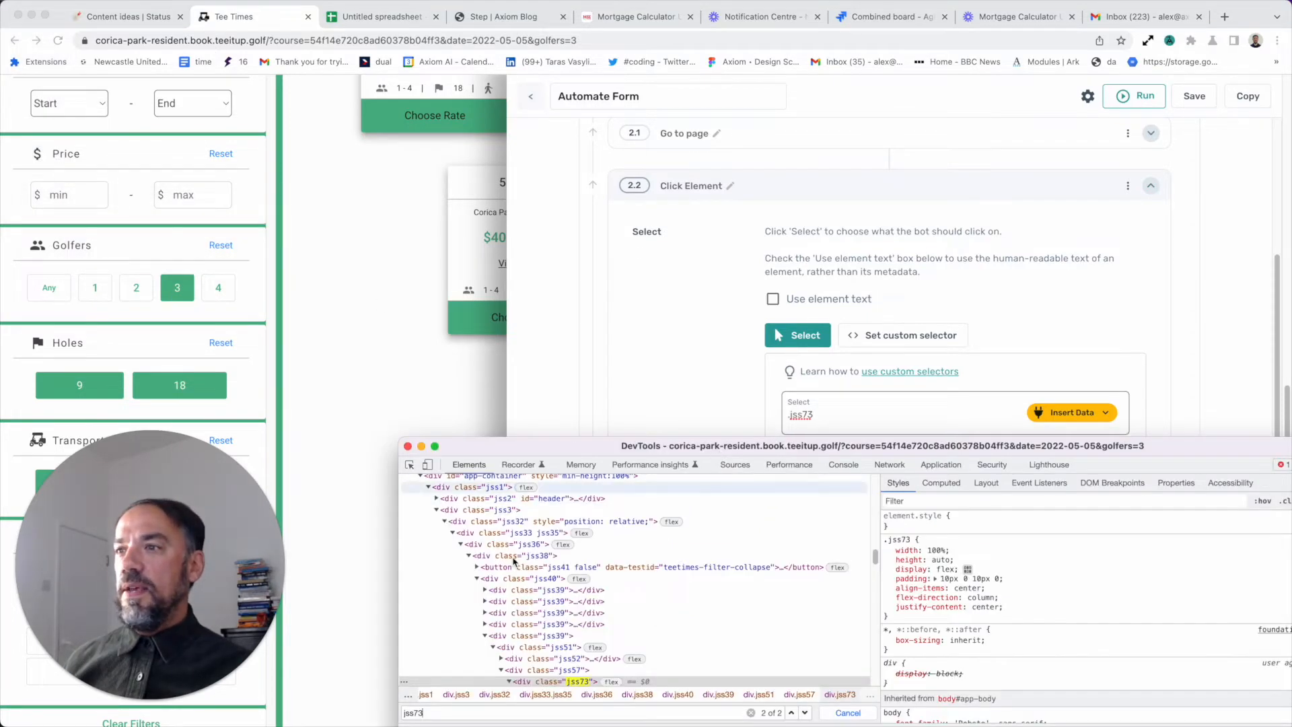
scroll(517, 594, "down", 1)
scroll(516, 594, "down", 1)
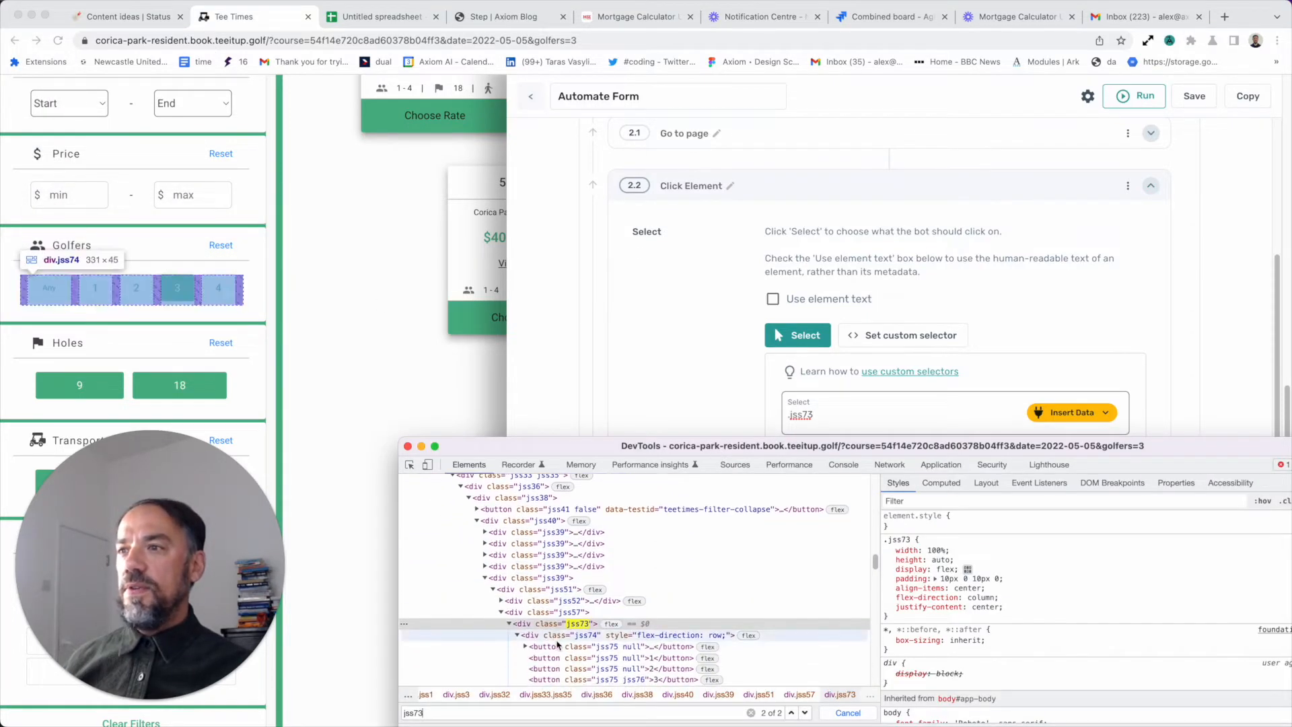
double_click(610, 651)
left_click(615, 650)
left_click_drag(618, 650, 598, 650)
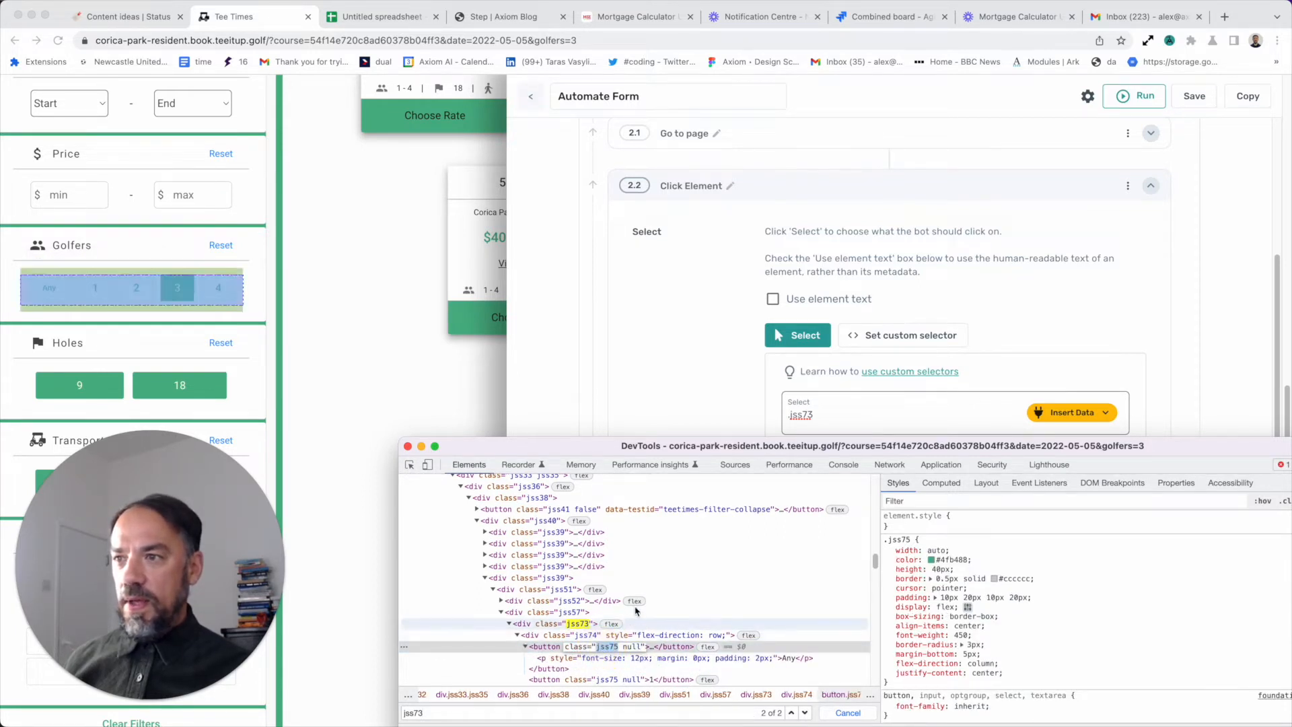
scroll(626, 602, "down", 5)
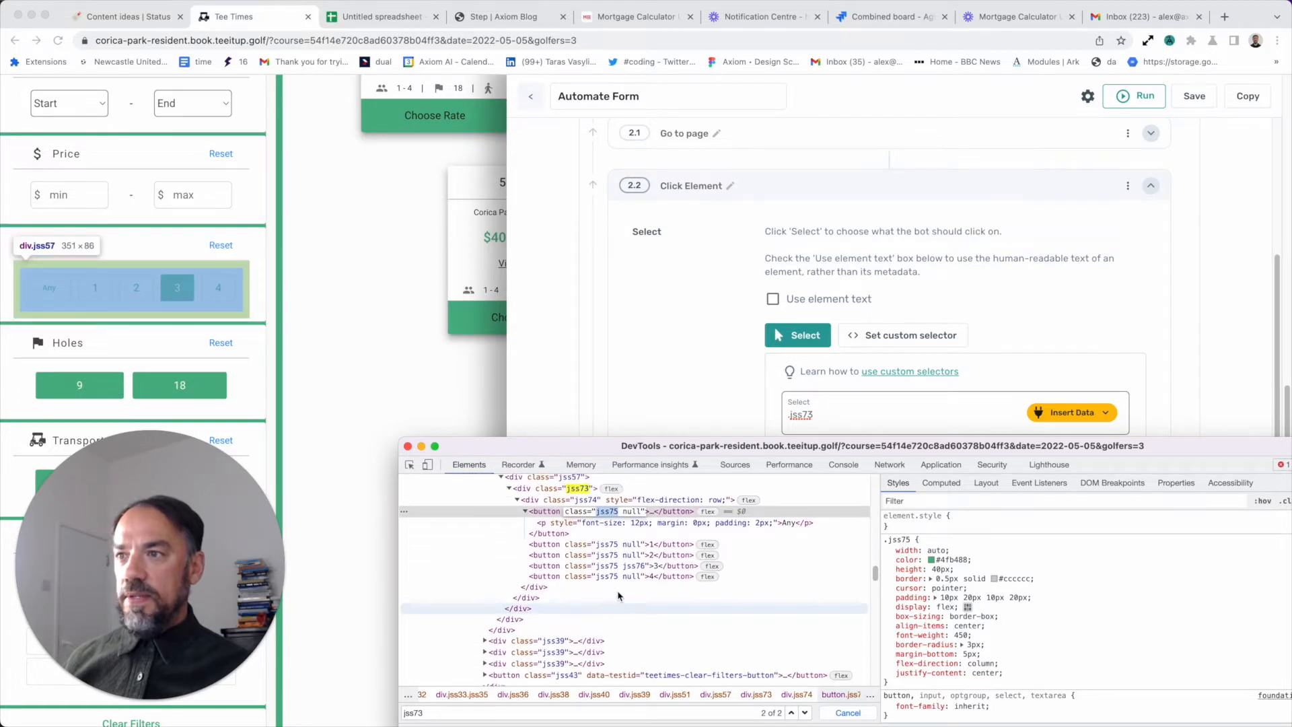
left_click(867, 404)
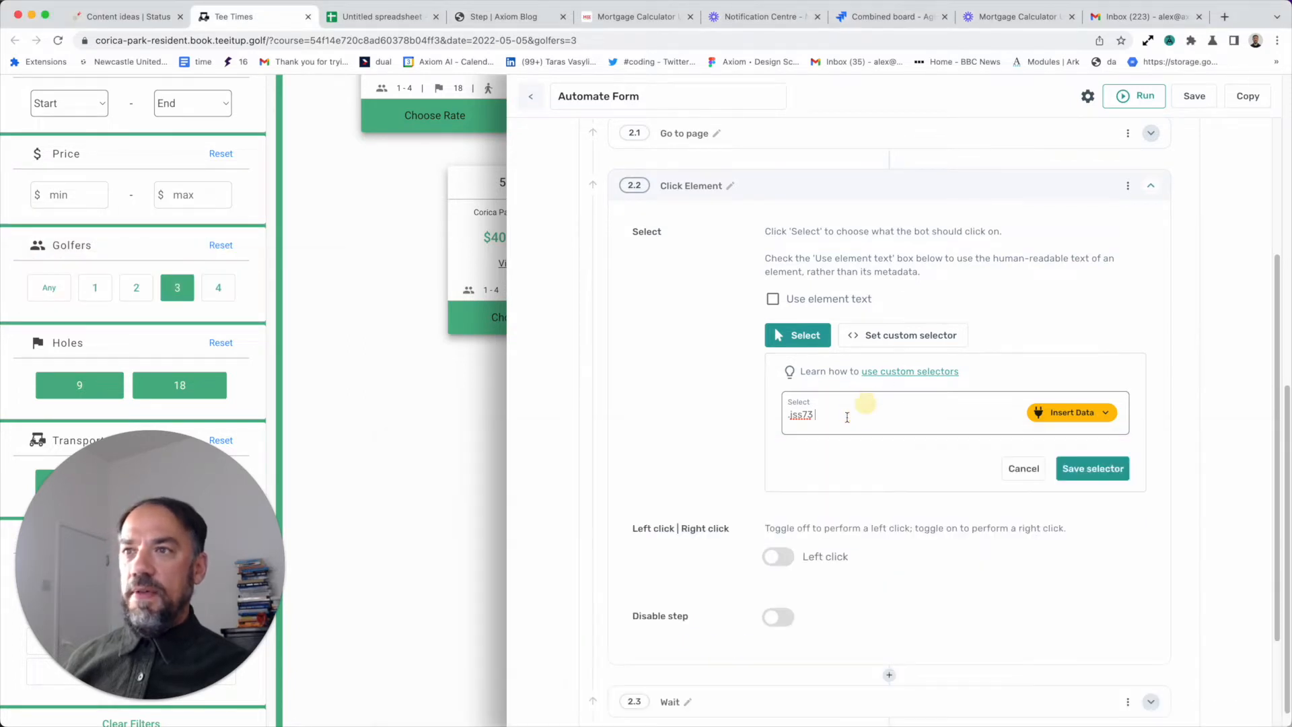
type(".jss75")
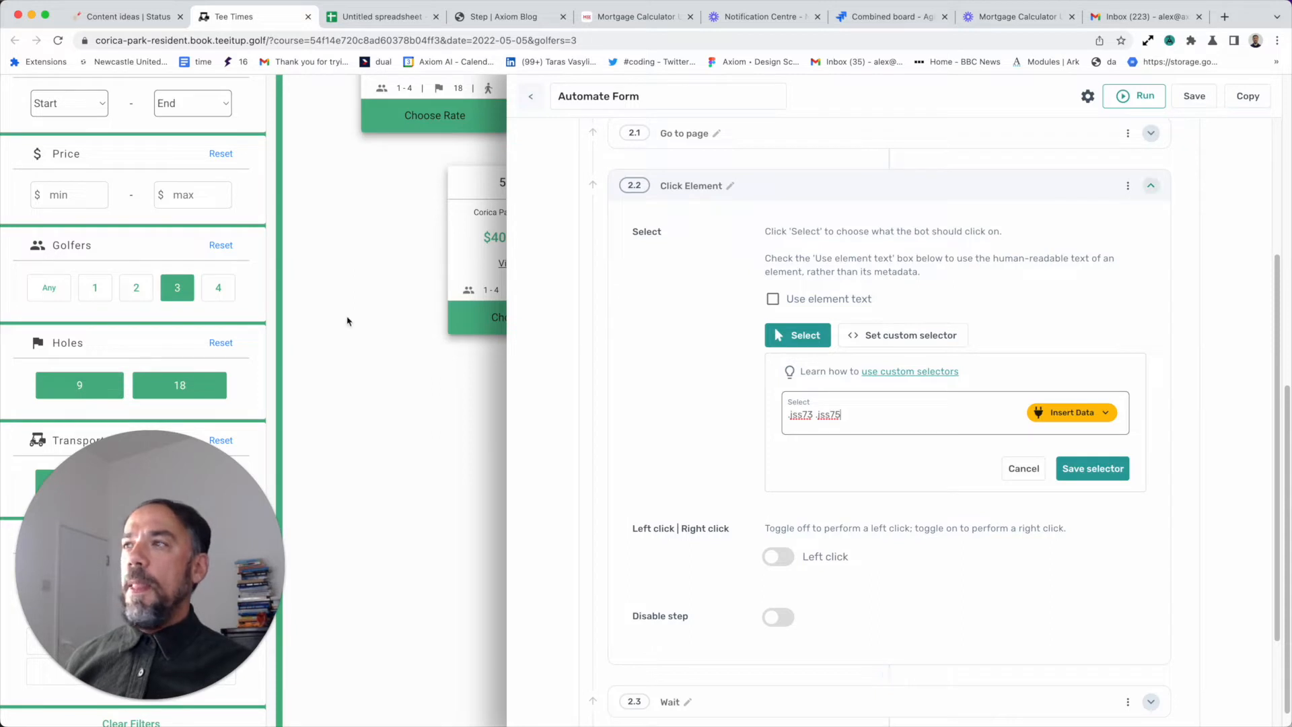
- Reopen Developer Tools, collapse the Any button's code and examine the order of the Golfers buttons sharing that class
left_click(2, 2)
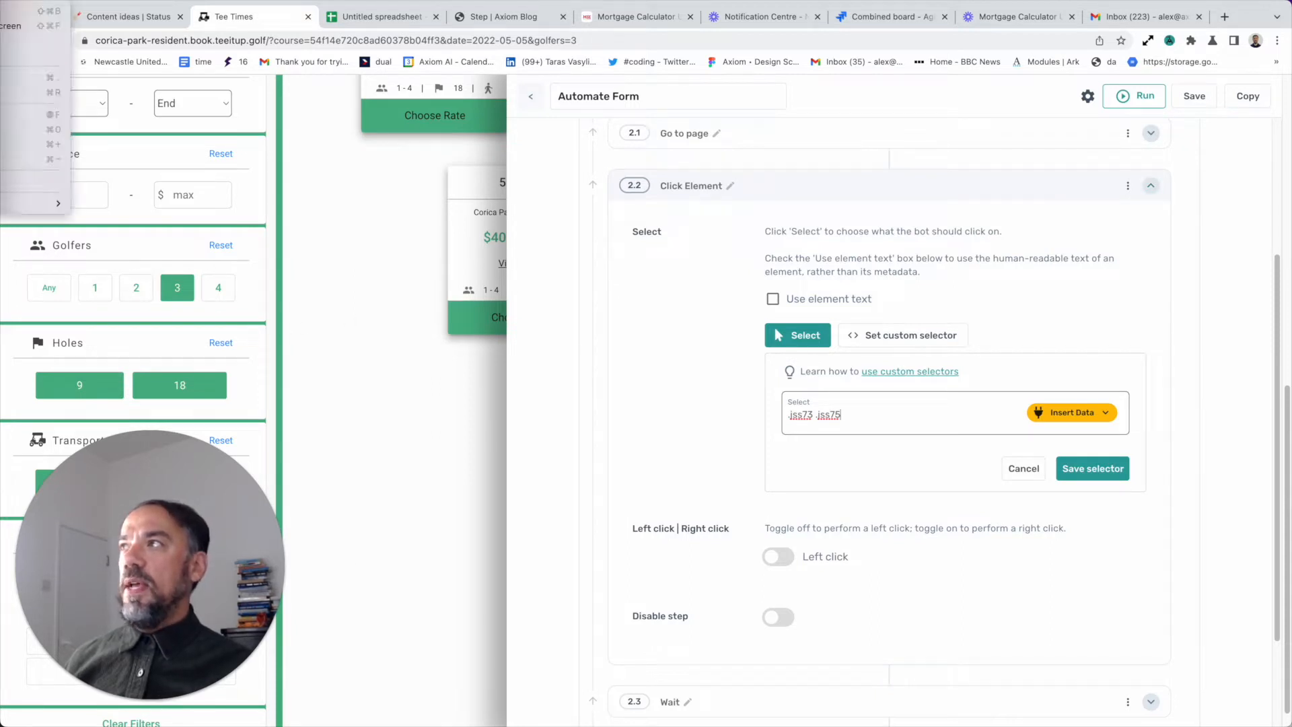
mouse_move(34, 203)
left_click(123, 219)
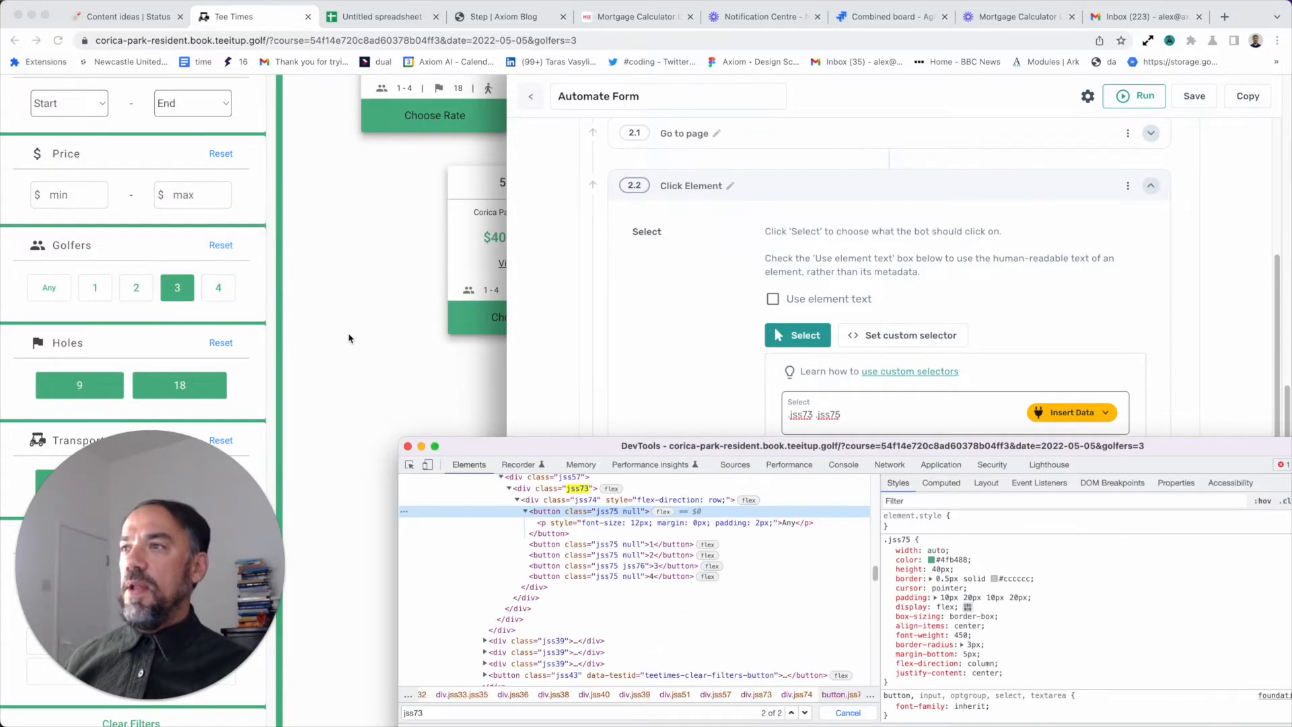
left_click(525, 542)
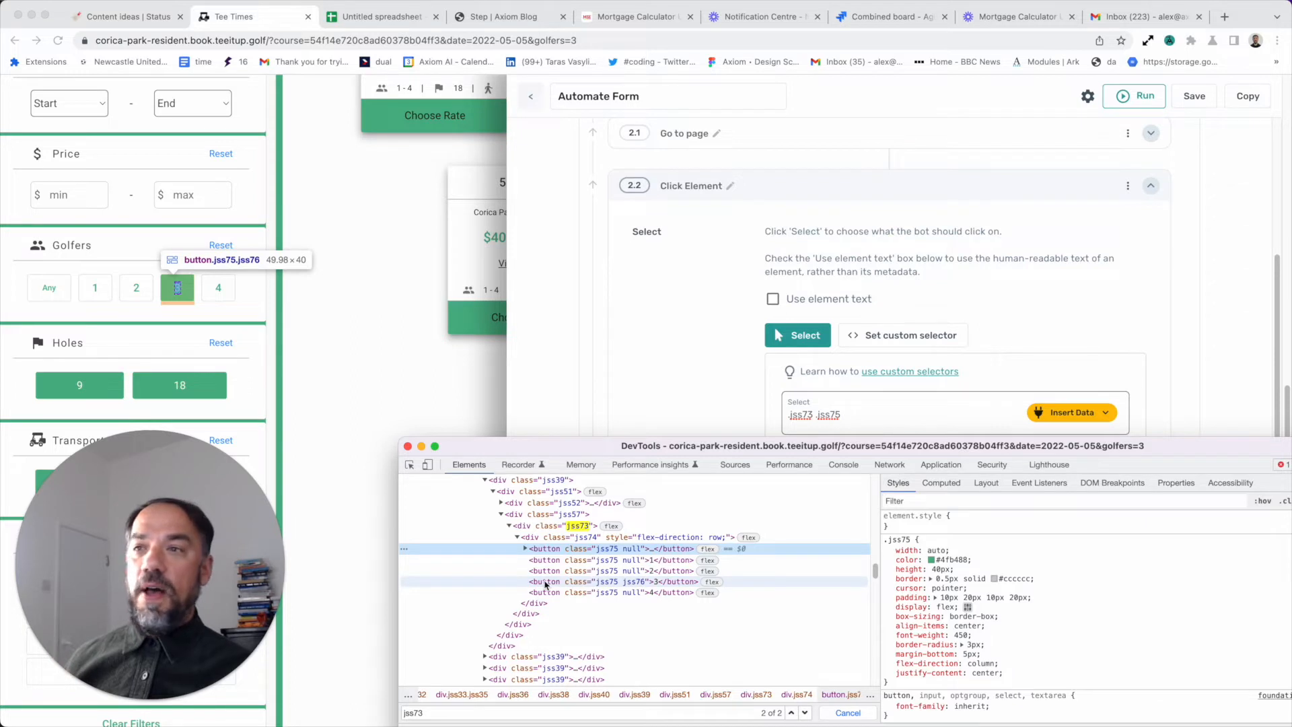
left_click(422, 356)
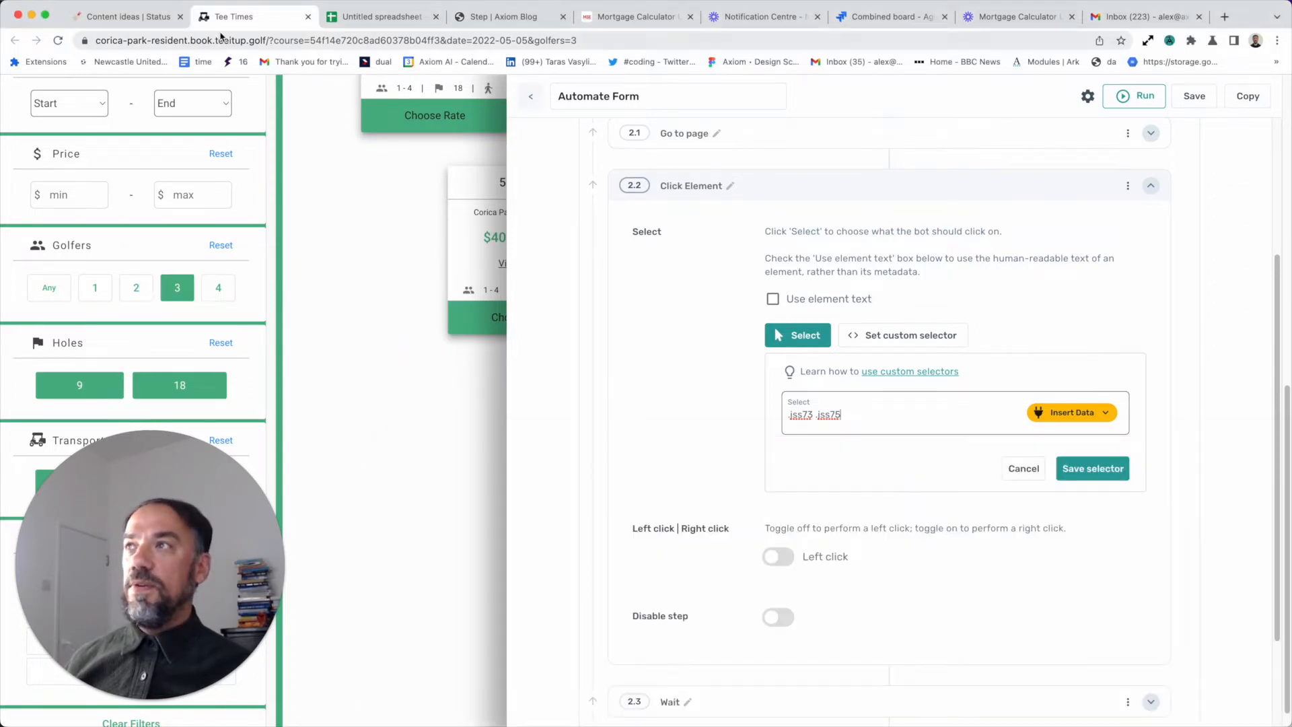
- Check the numbers in column A of the Google Sheet and return to the Tee Times page
left_click(385, 16)
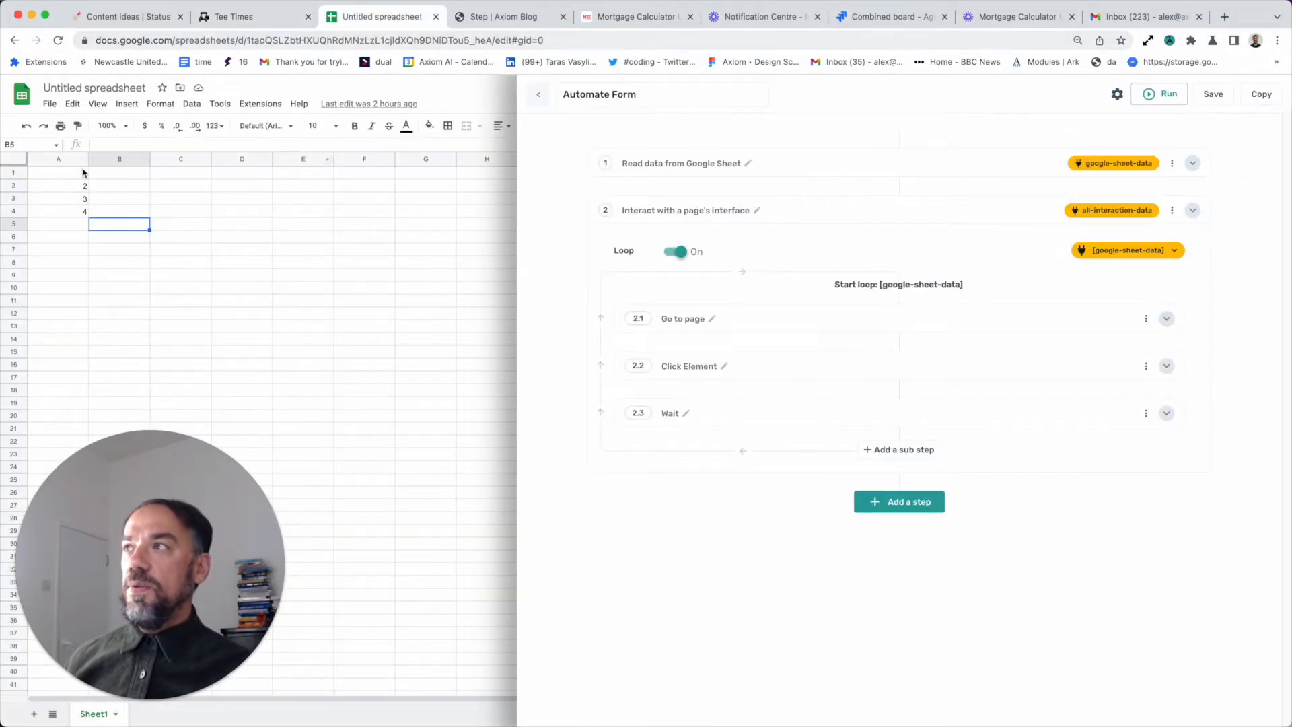
left_click(74, 230)
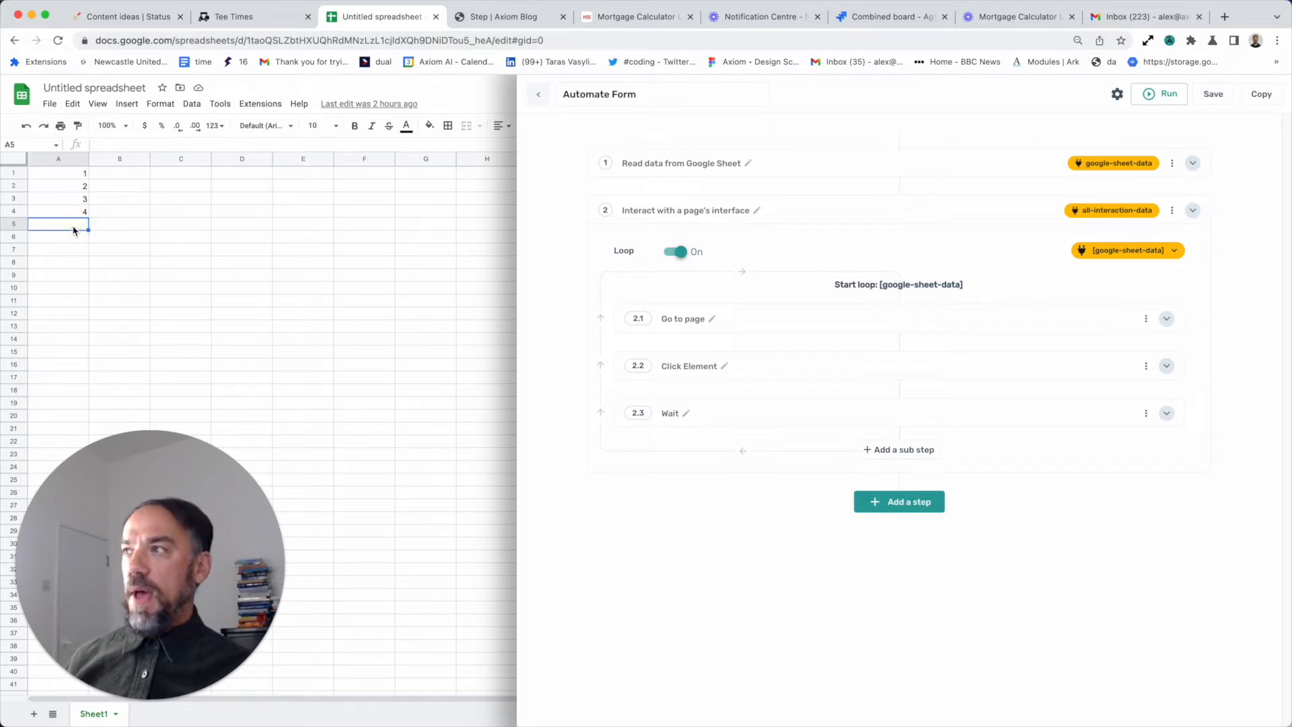
left_click(255, 18)
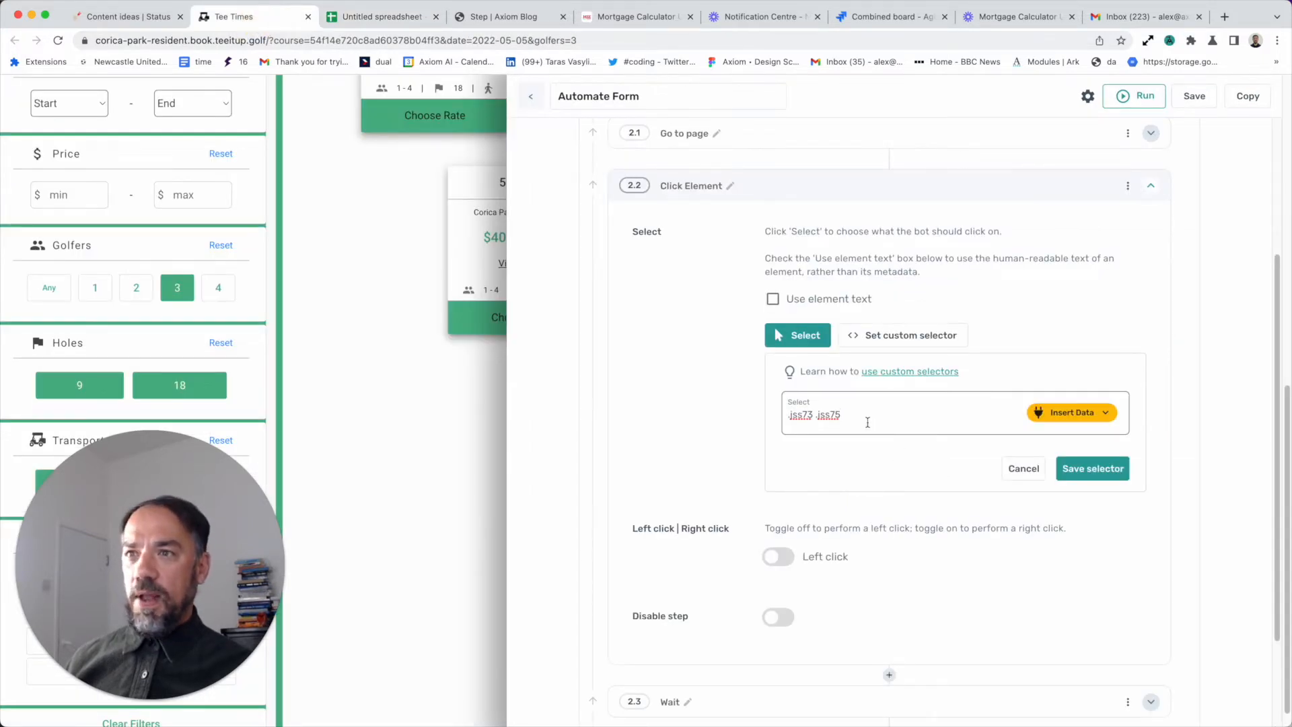
- Complete the custom selector as ".jss73 .jss75:nth-child(1)" and save it
type(":")
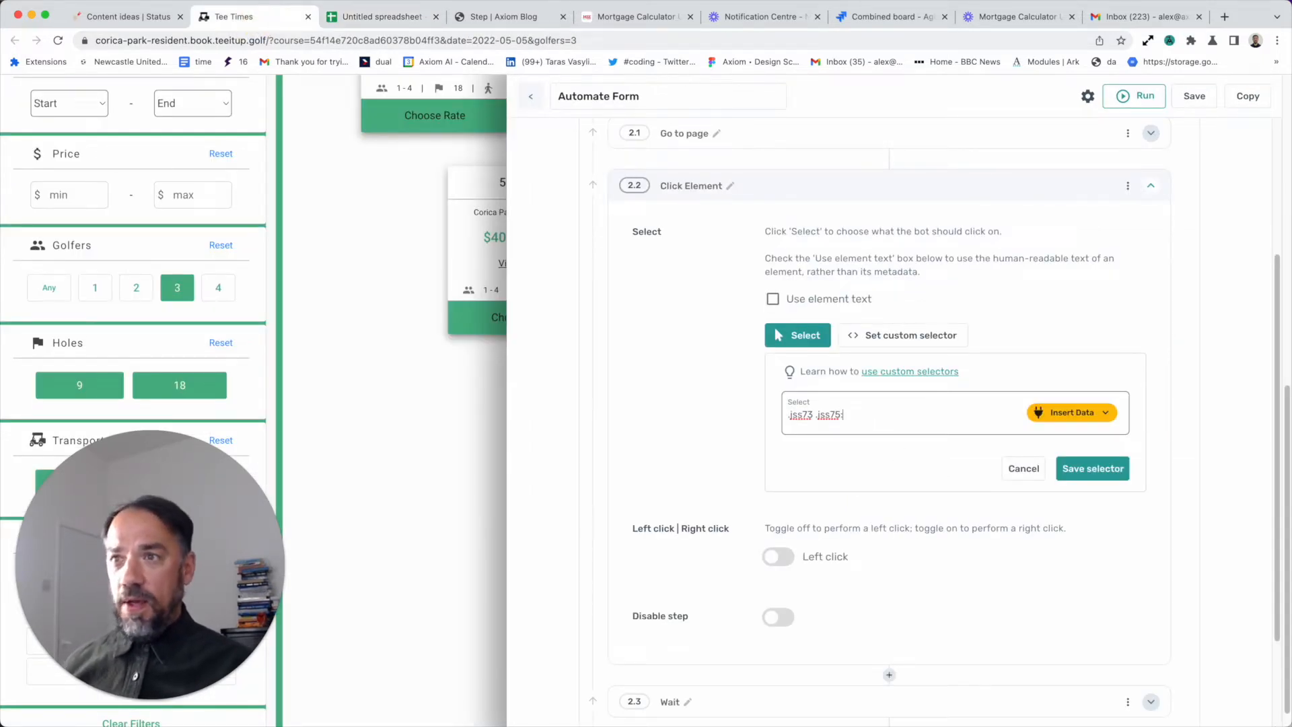
type("nth-chi")
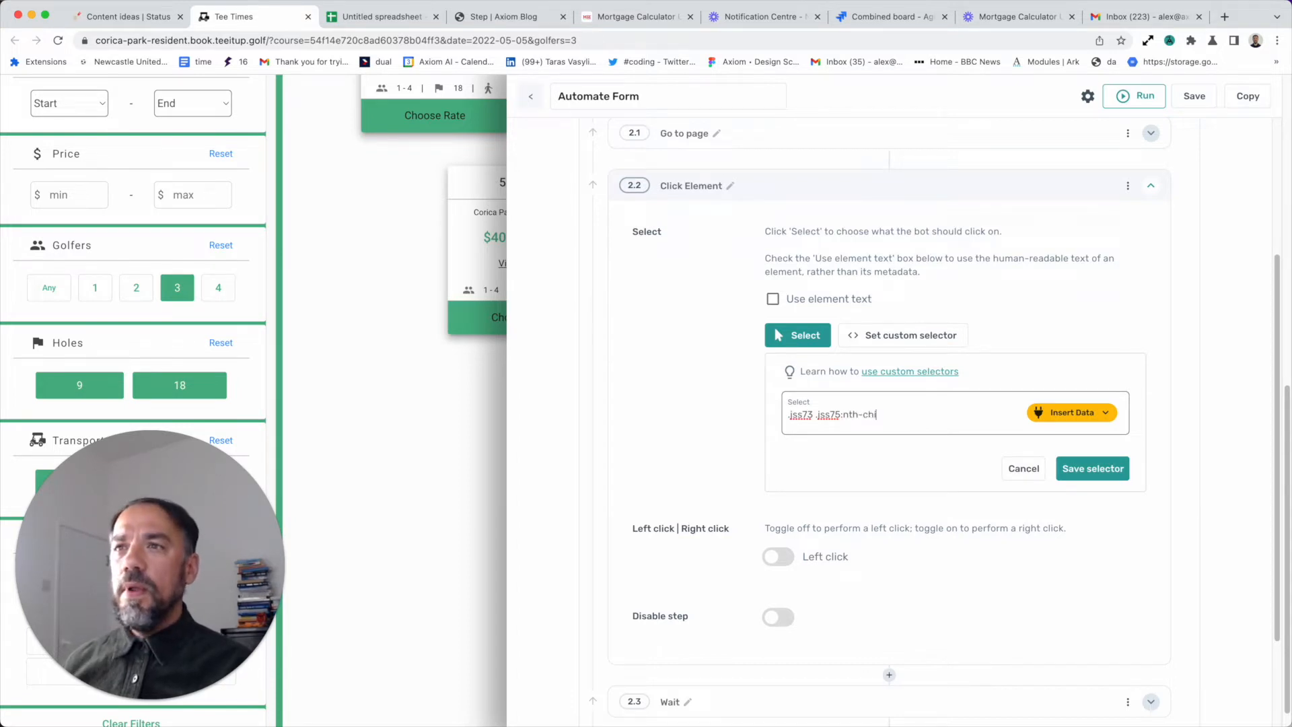
type("ld()")
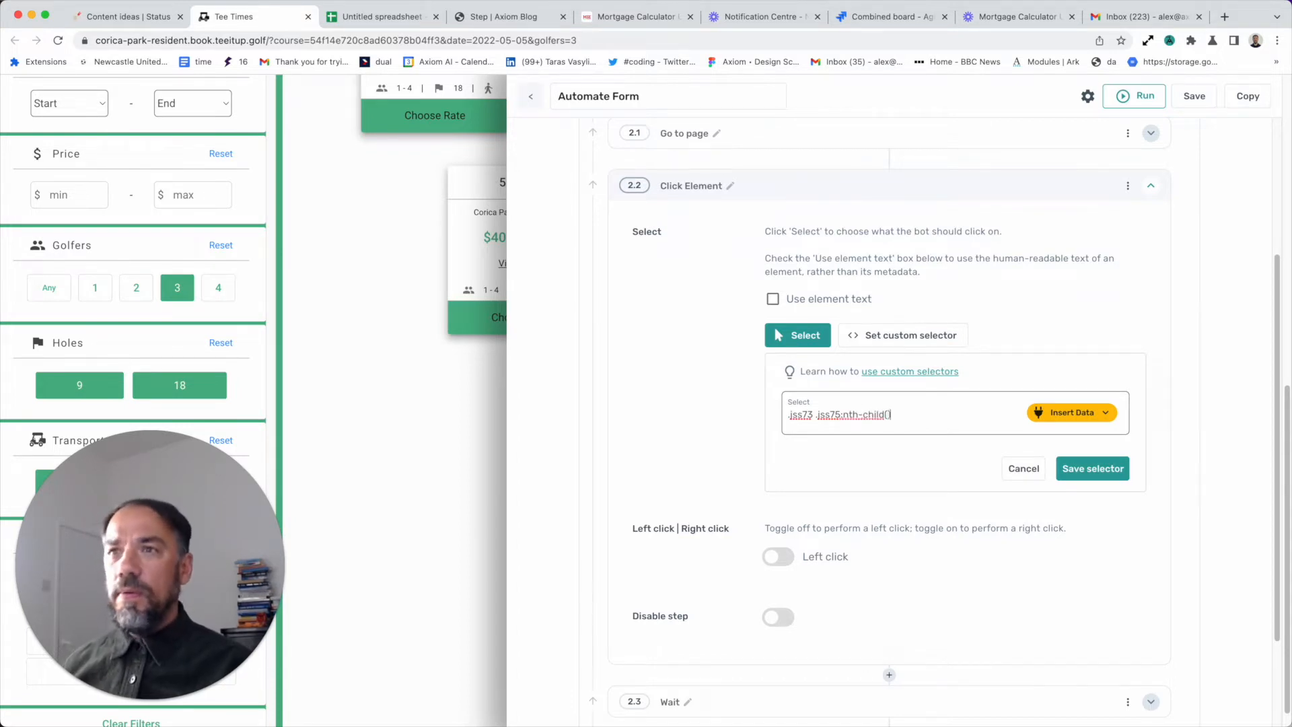
left_click(888, 416)
type("1")
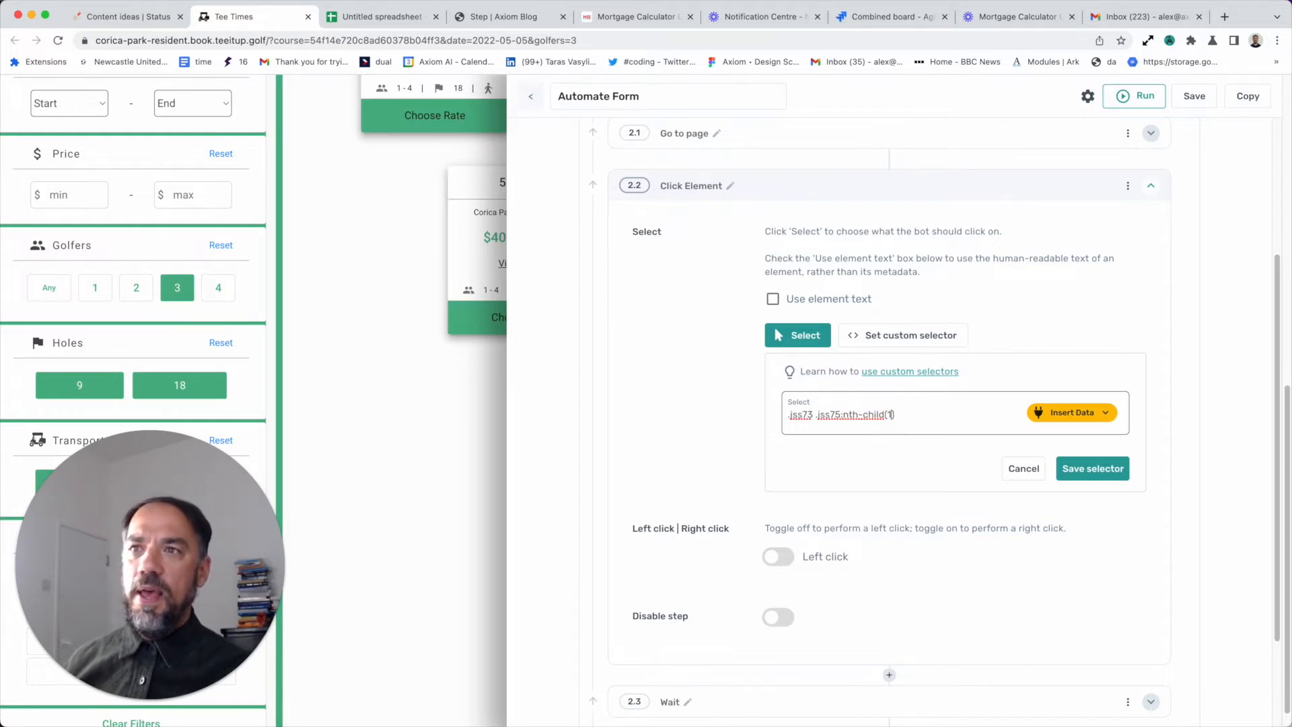
left_click(1069, 472)
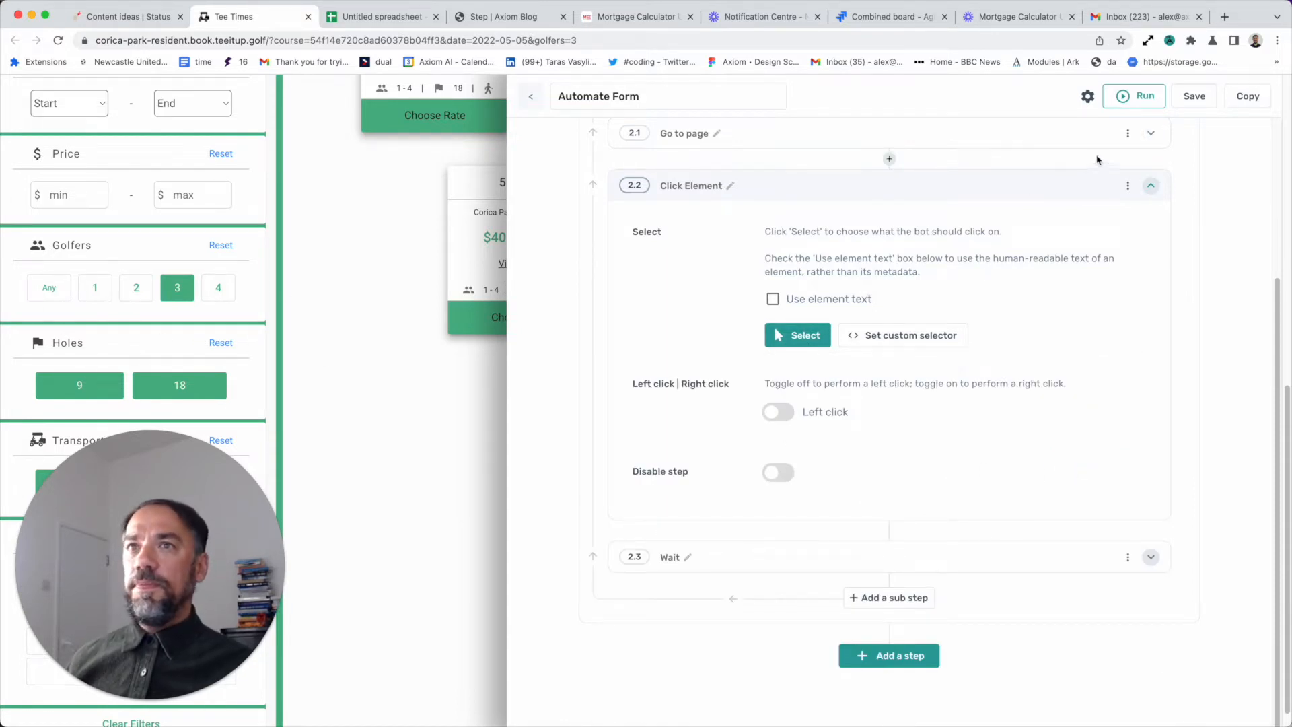
- Test-run the automation on the desktop, check the Golfers filter in the bot's browser window and close that window
left_click(1153, 99)
left_click(1136, 167)
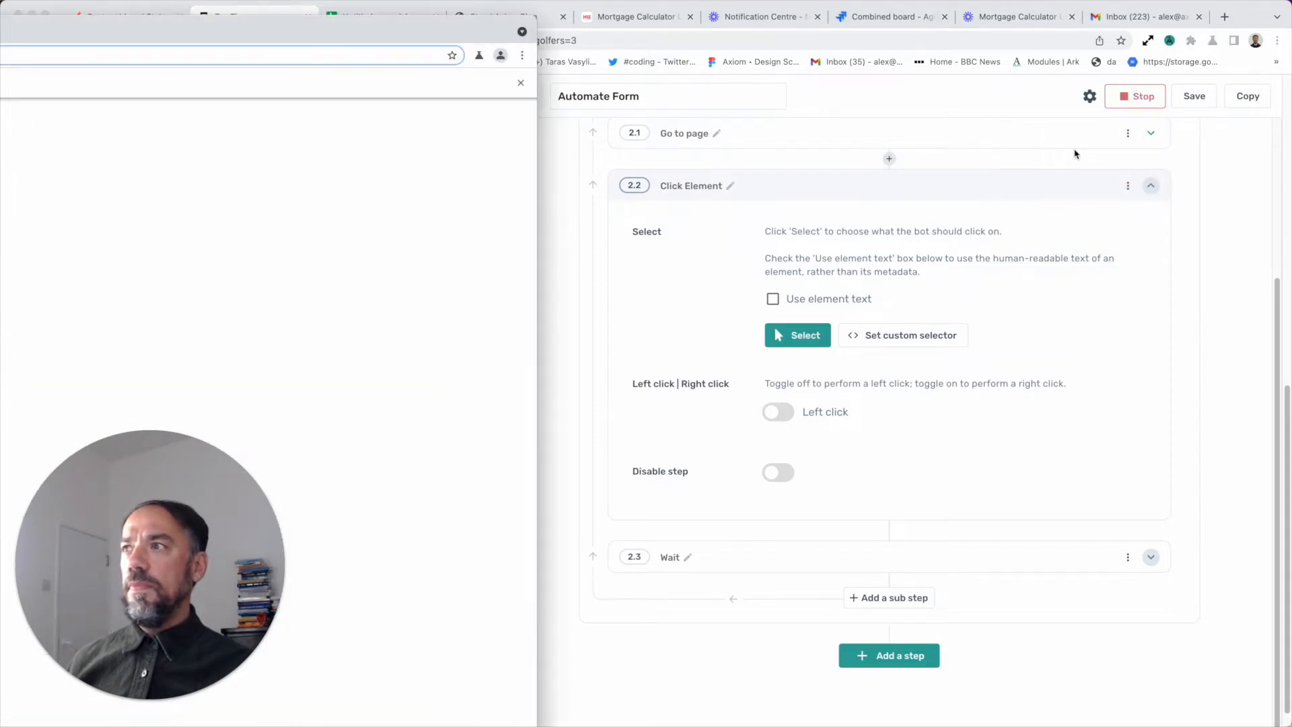
left_click_drag(338, 27, 911, 34)
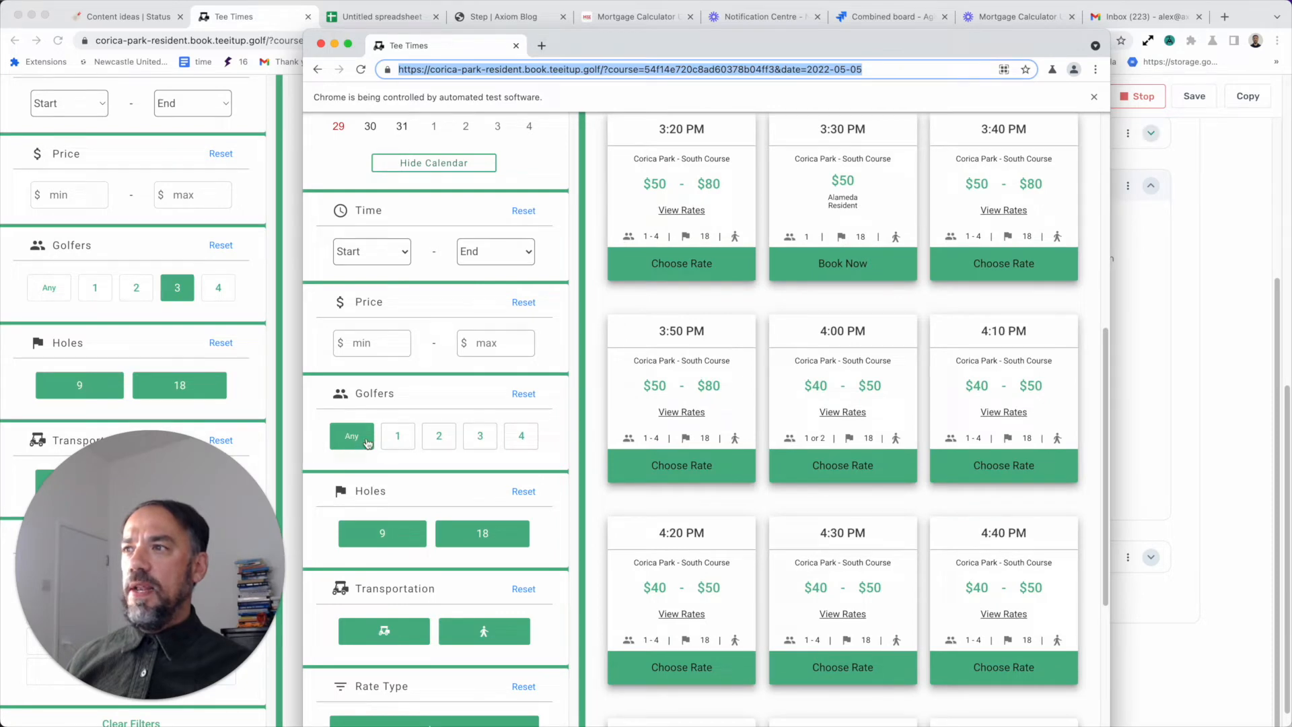
left_click(517, 46)
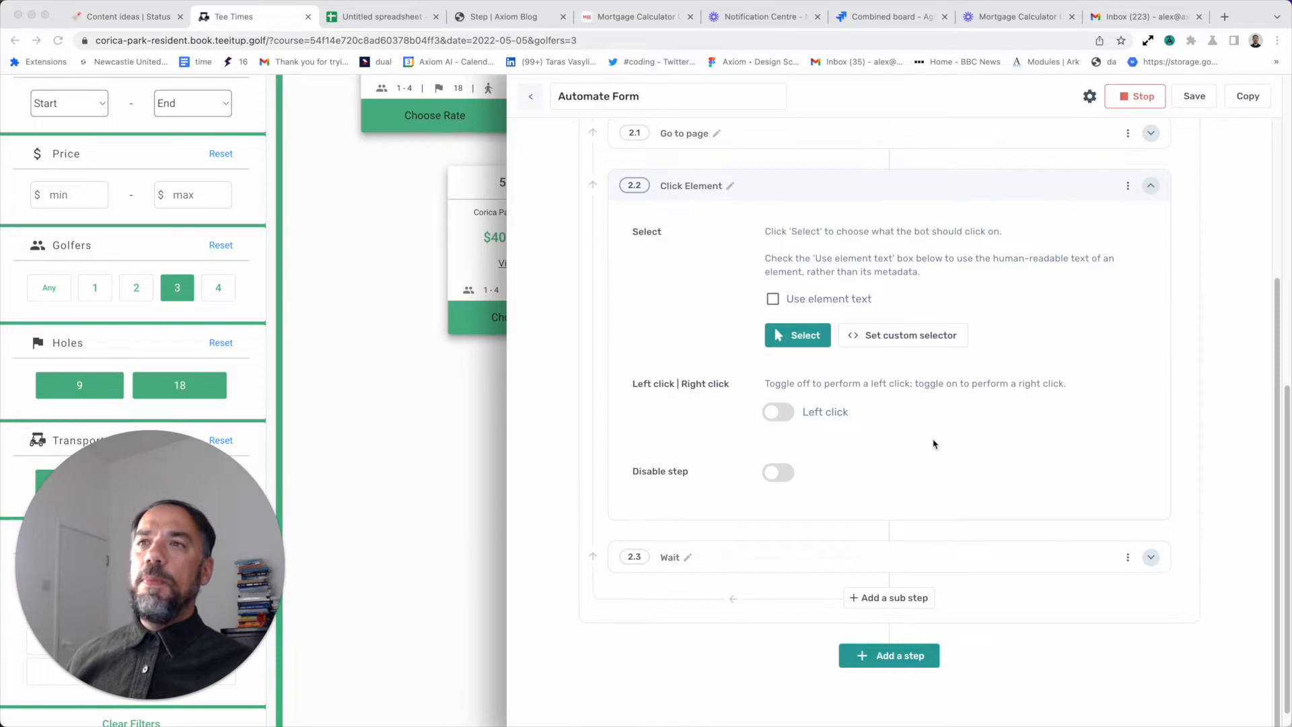
- Replace the fixed 1 in the custom selector's nth-child() with column A of google-sheet-data and save the selector
scroll(933, 444, "up", 3)
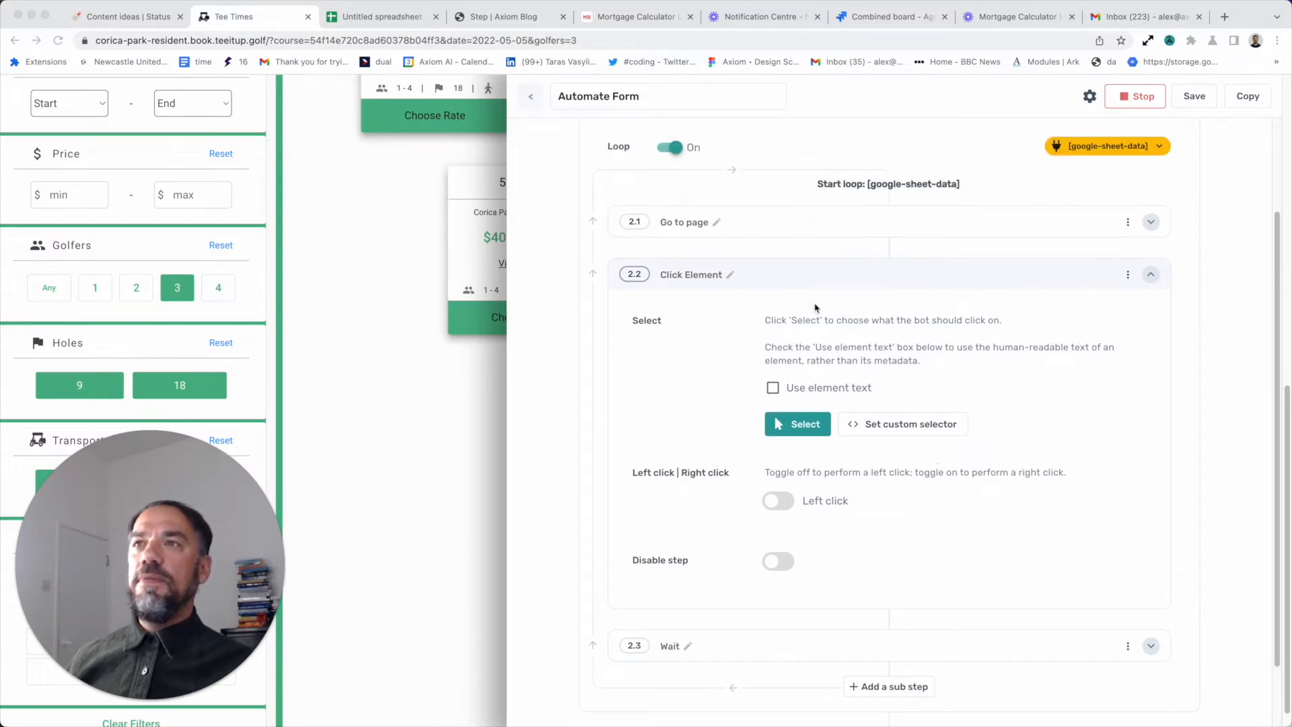
scroll(878, 525, "down", 3)
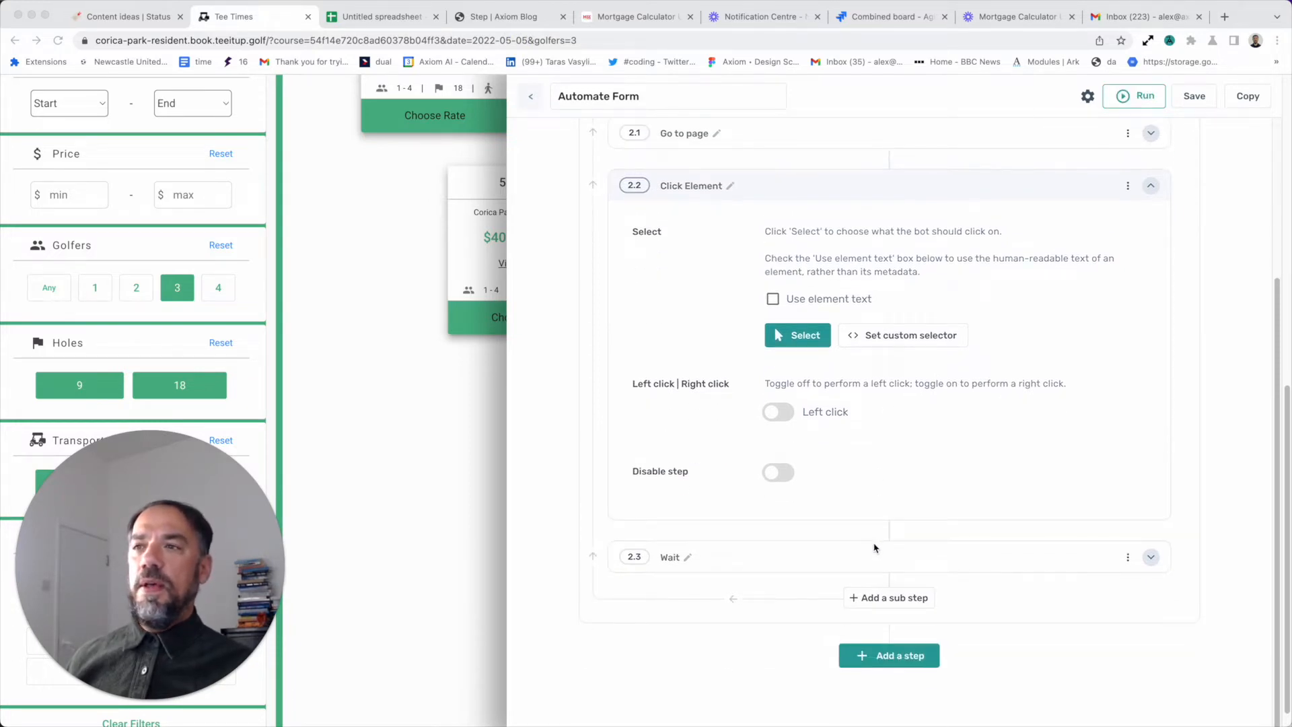
scroll(903, 421, "up", 3)
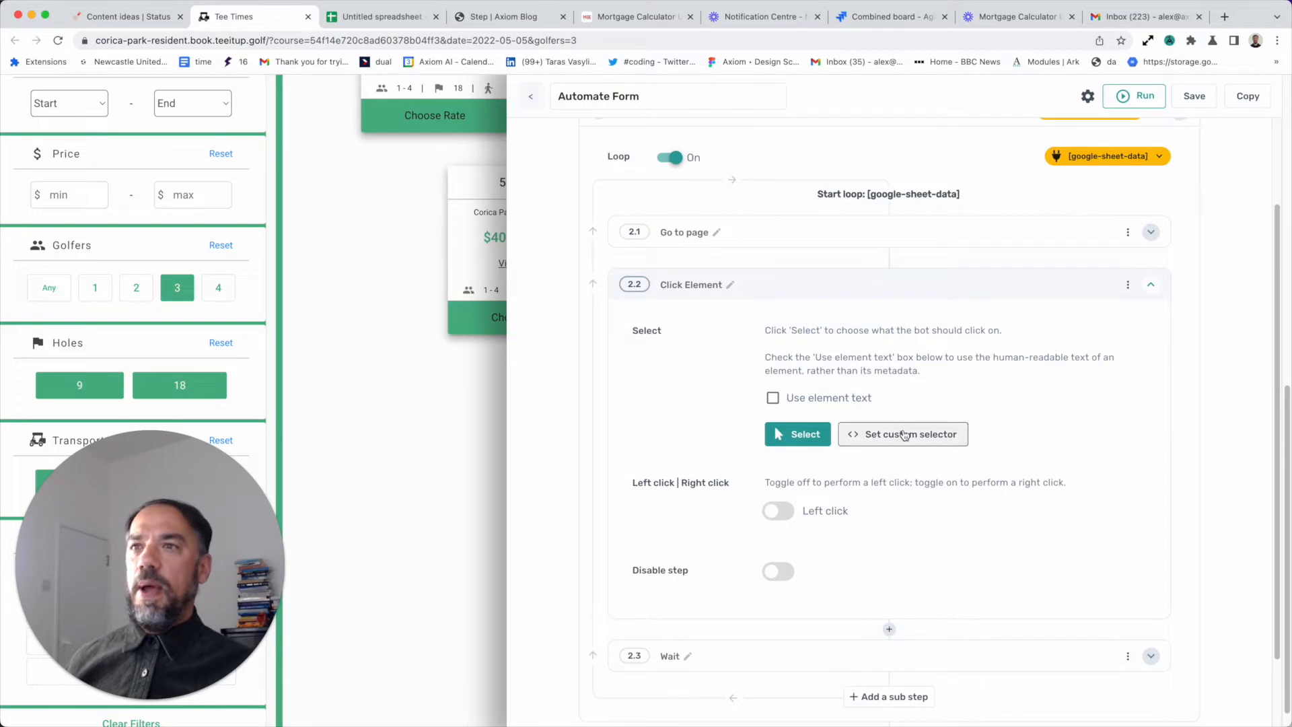
left_click(906, 434)
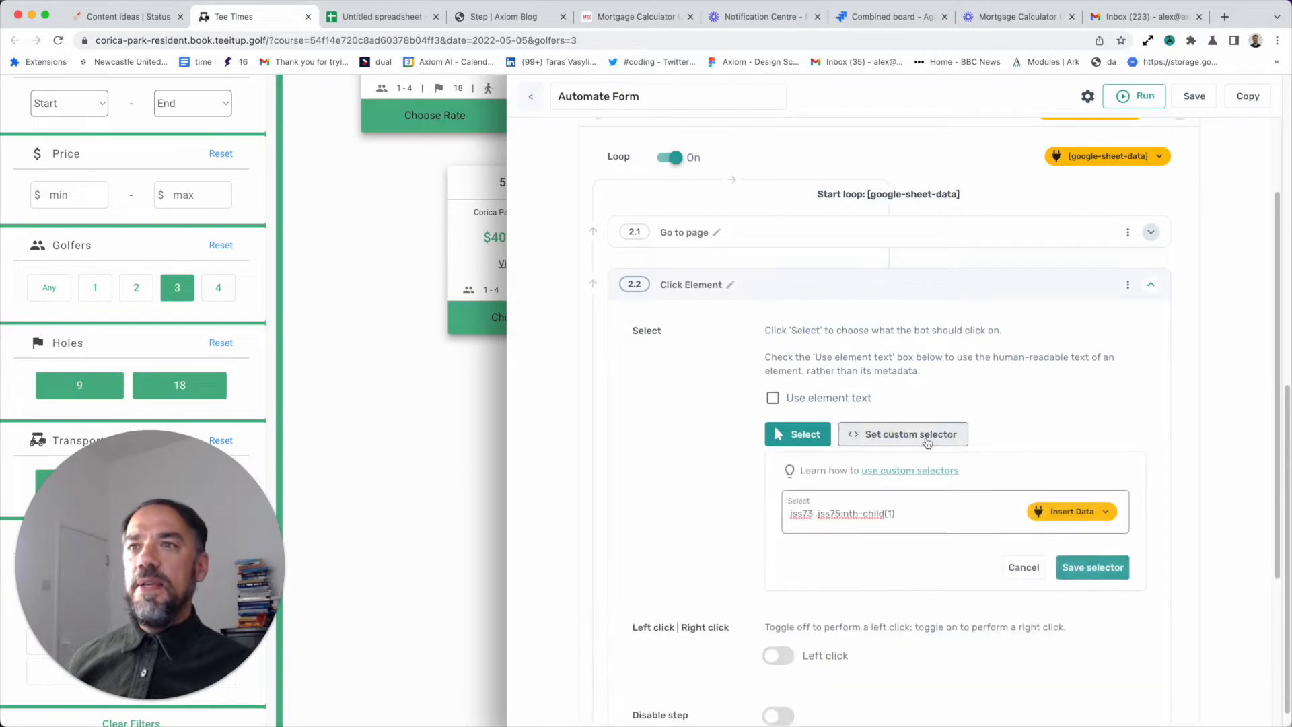
left_click(892, 502)
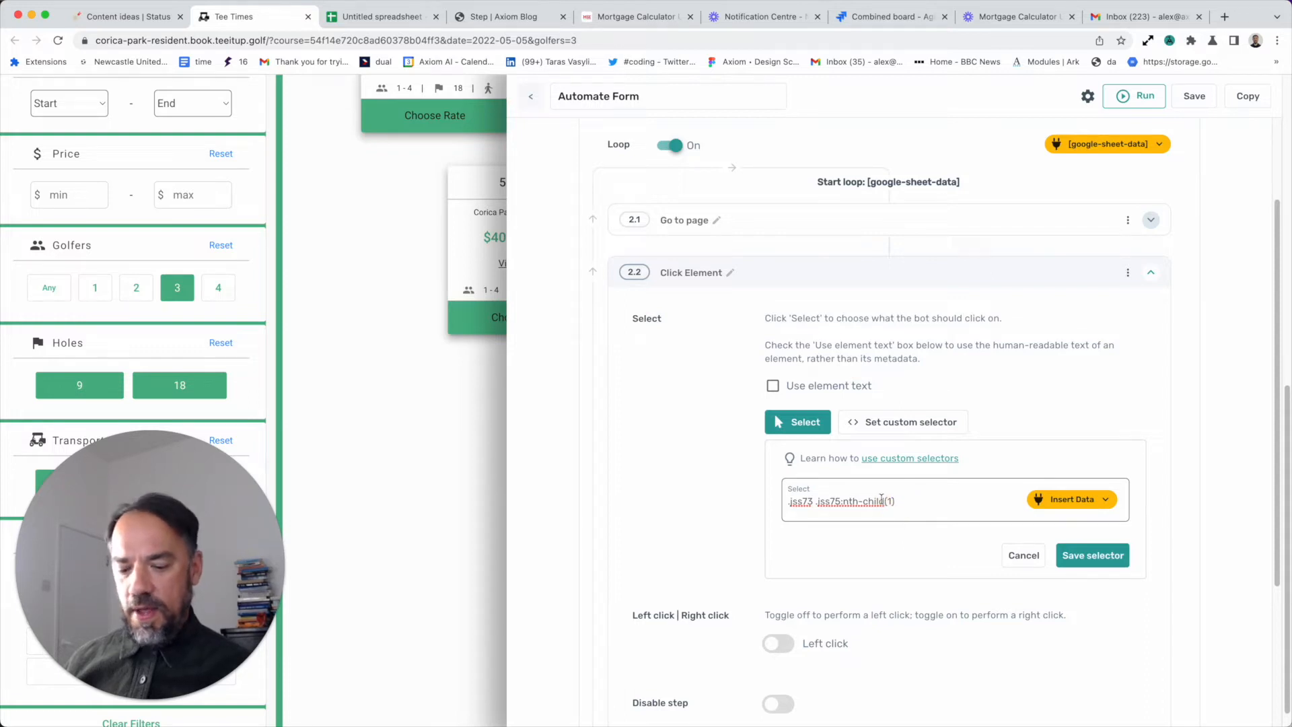
key("BackSpace")
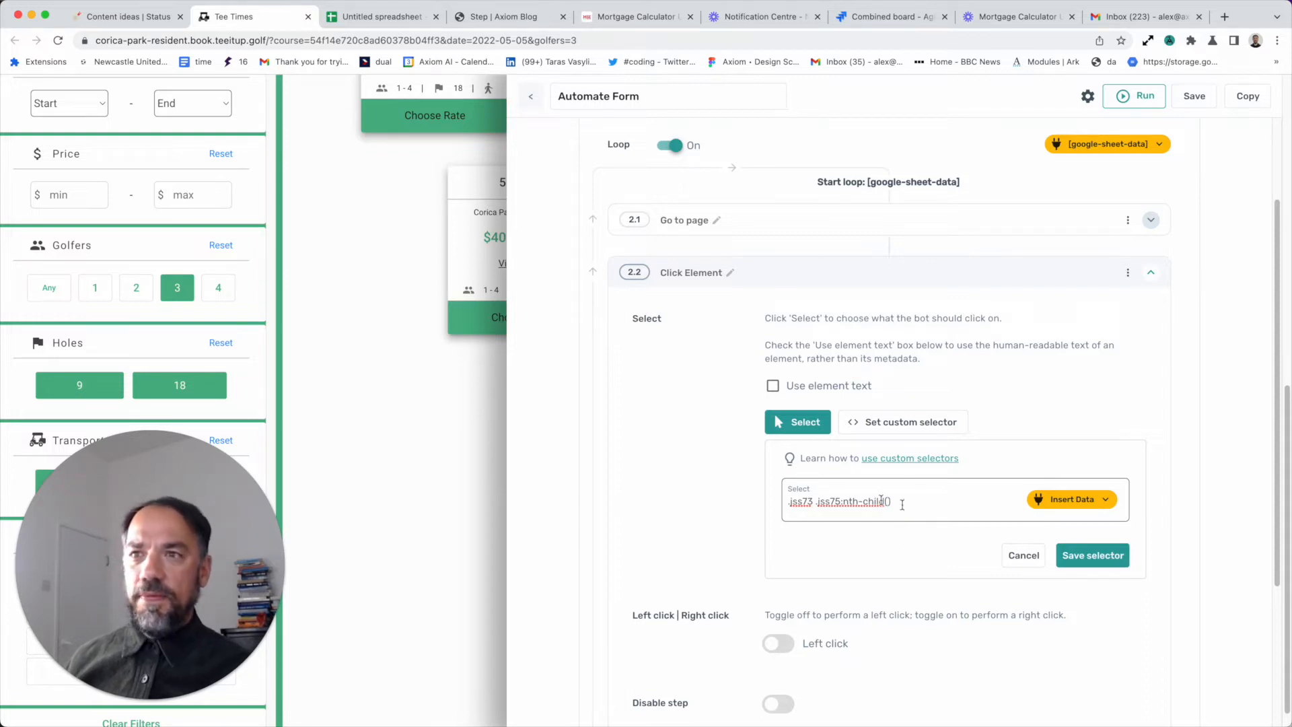
left_click(1062, 506)
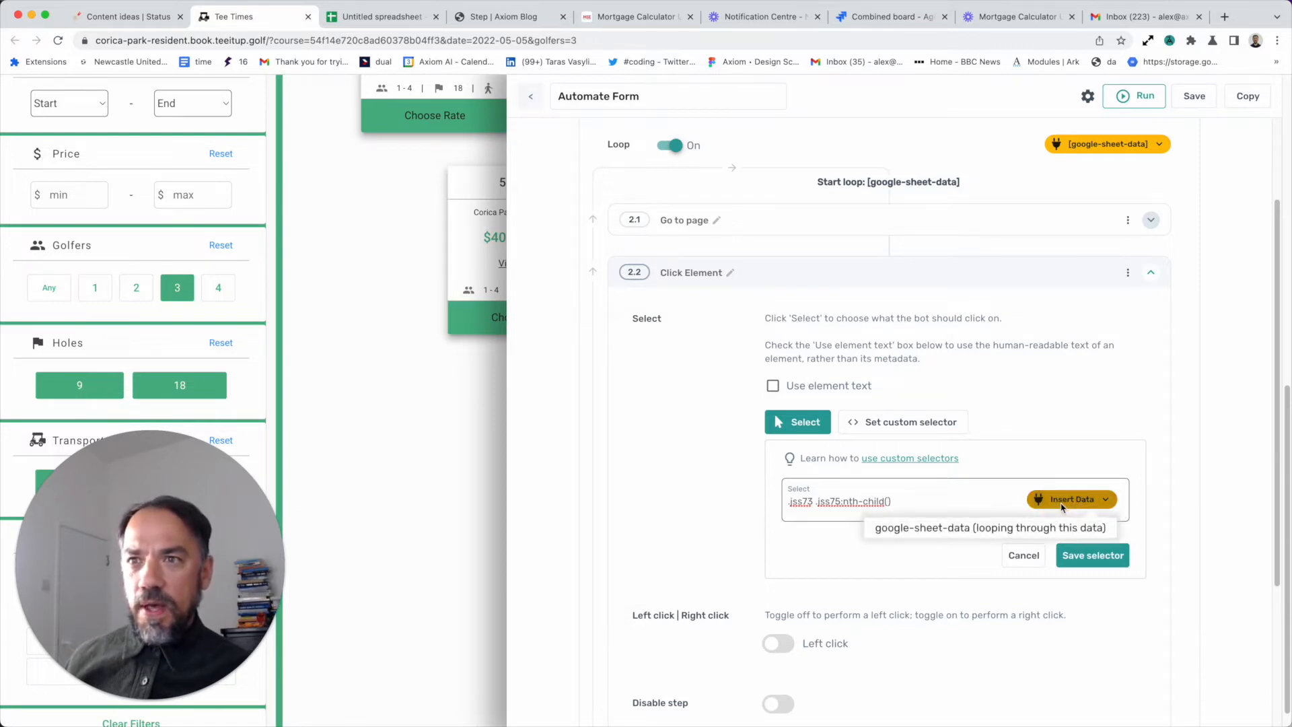
left_click(1062, 527)
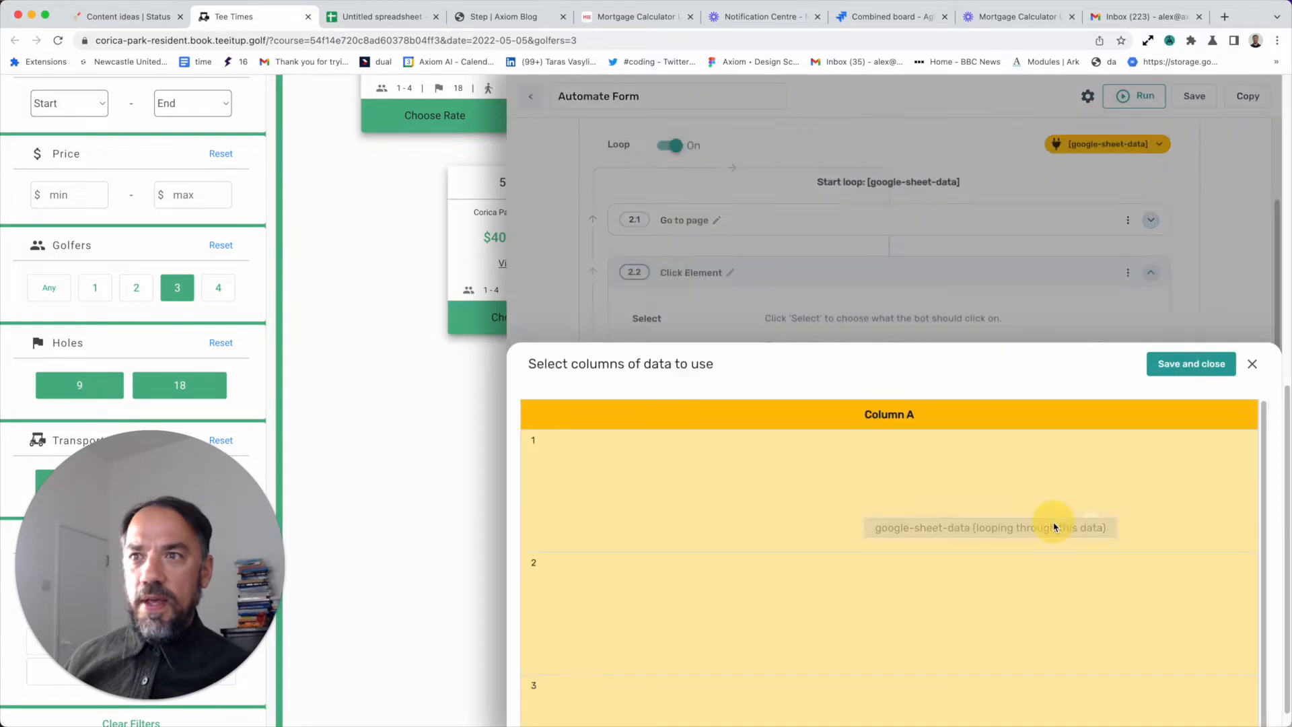
left_click(1159, 167)
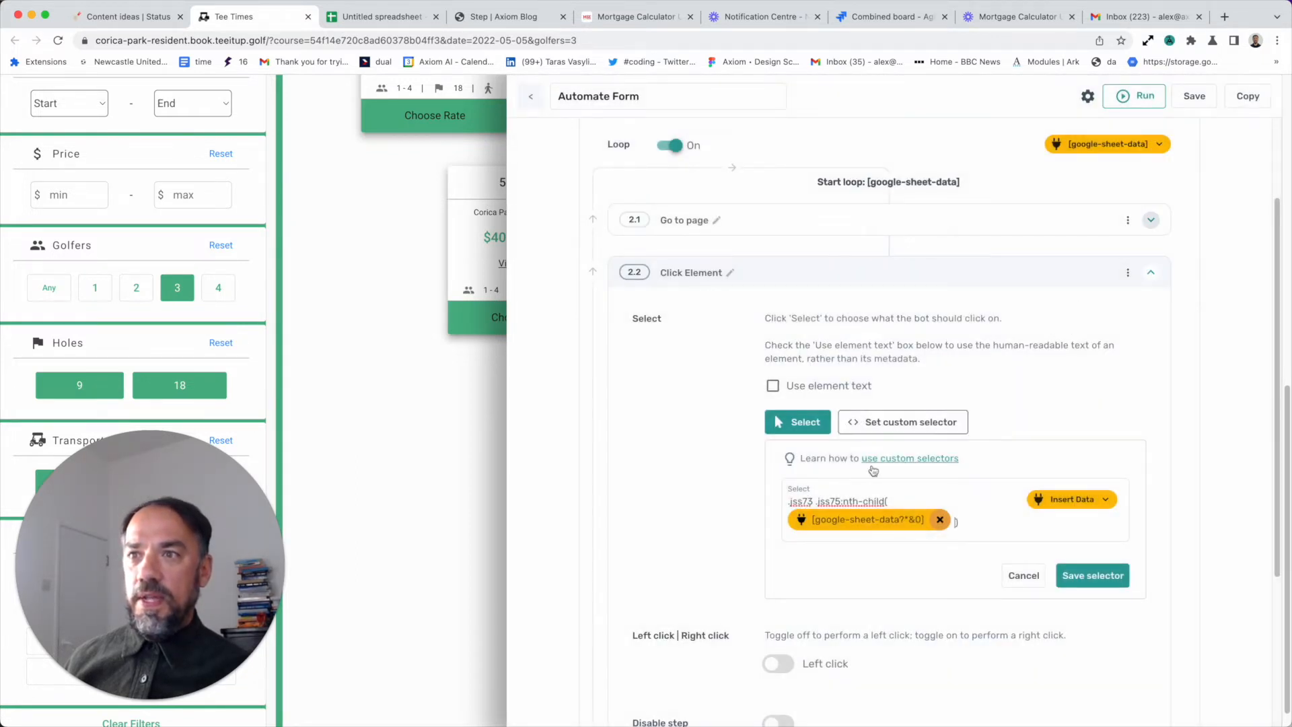
left_click(1090, 576)
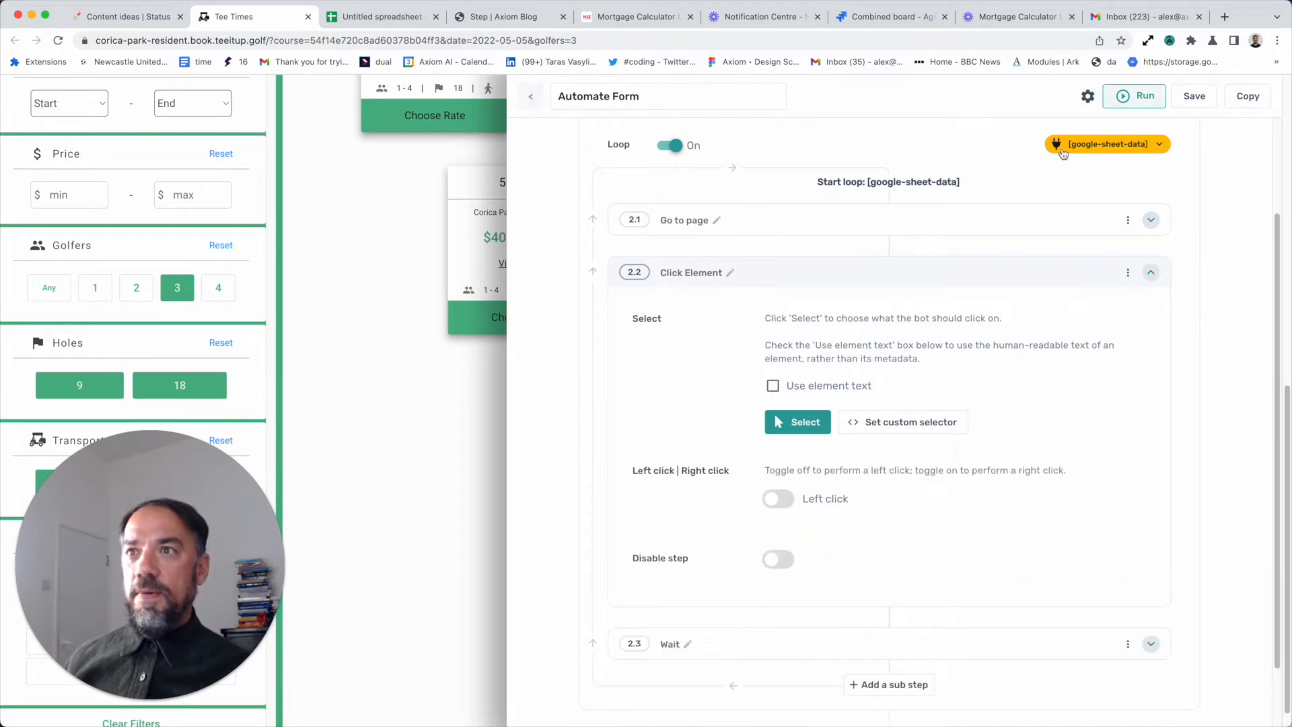
- Run the automation on the desktop to test the data-driven selector on the Golfers filter and close the bot's browser window
scroll(871, 360, "up", 2)
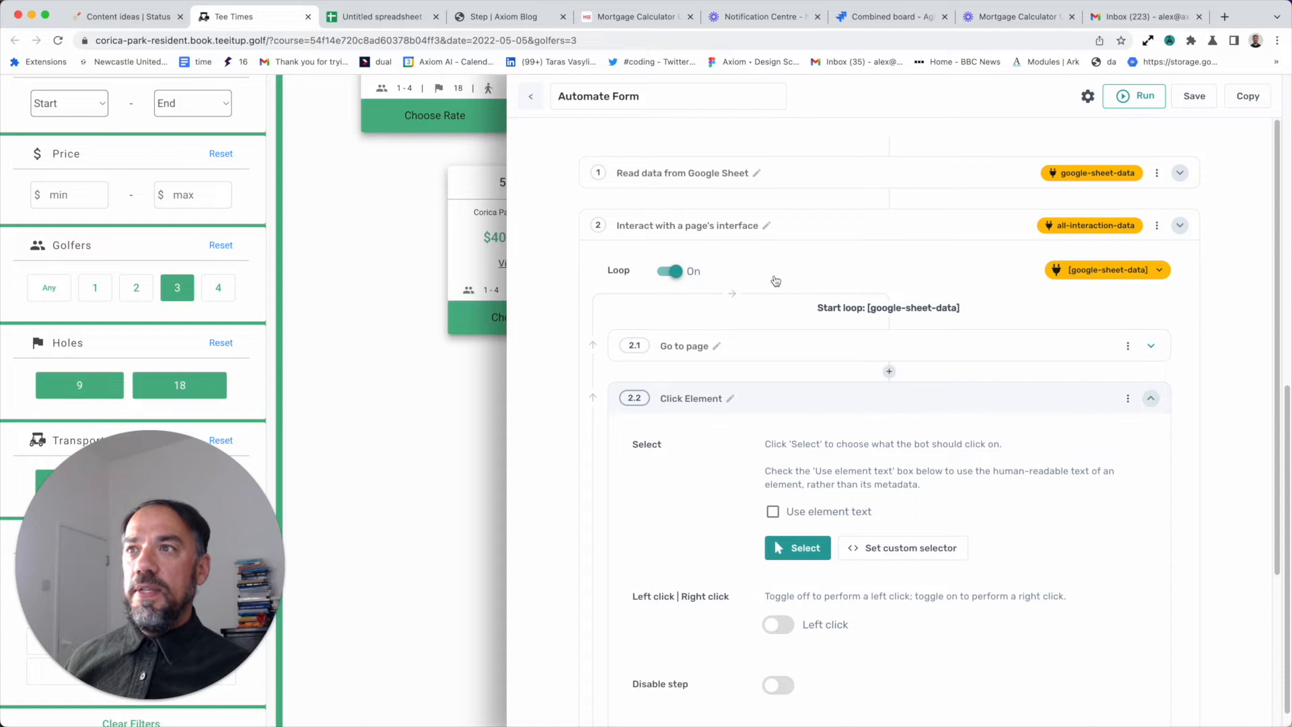
scroll(884, 591, "down", 3)
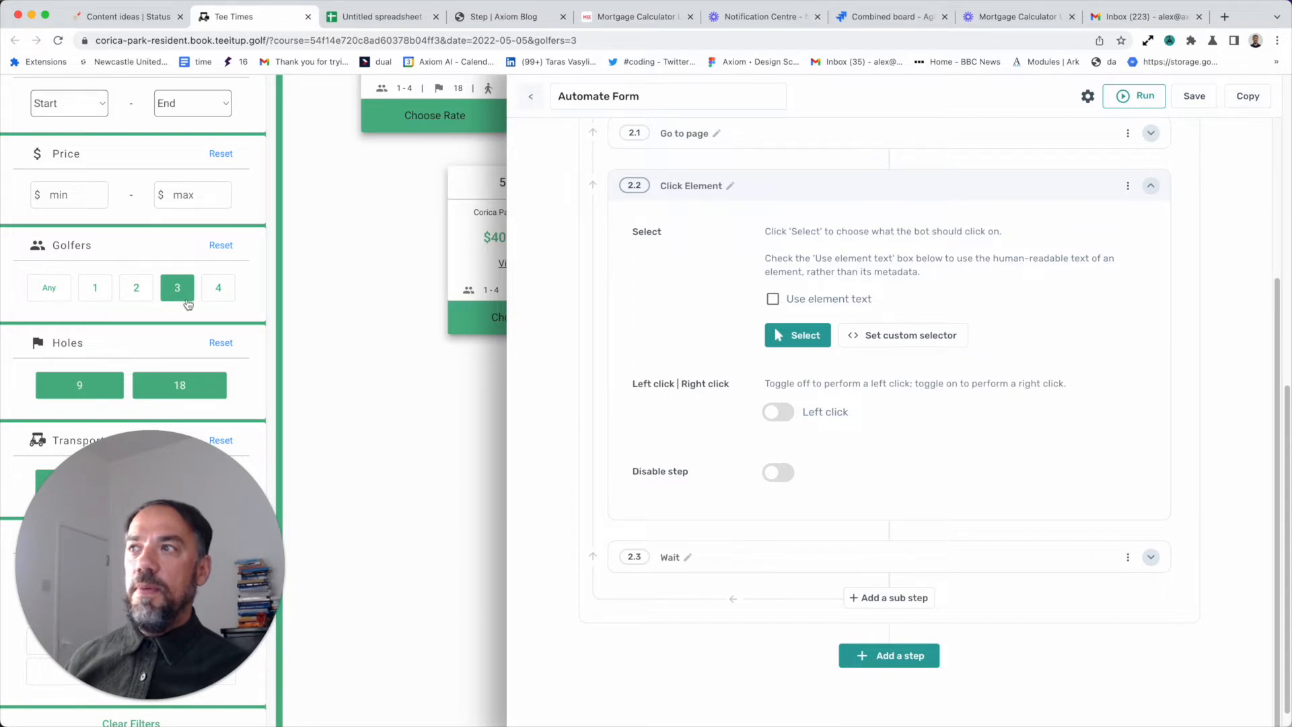
left_click(1136, 96)
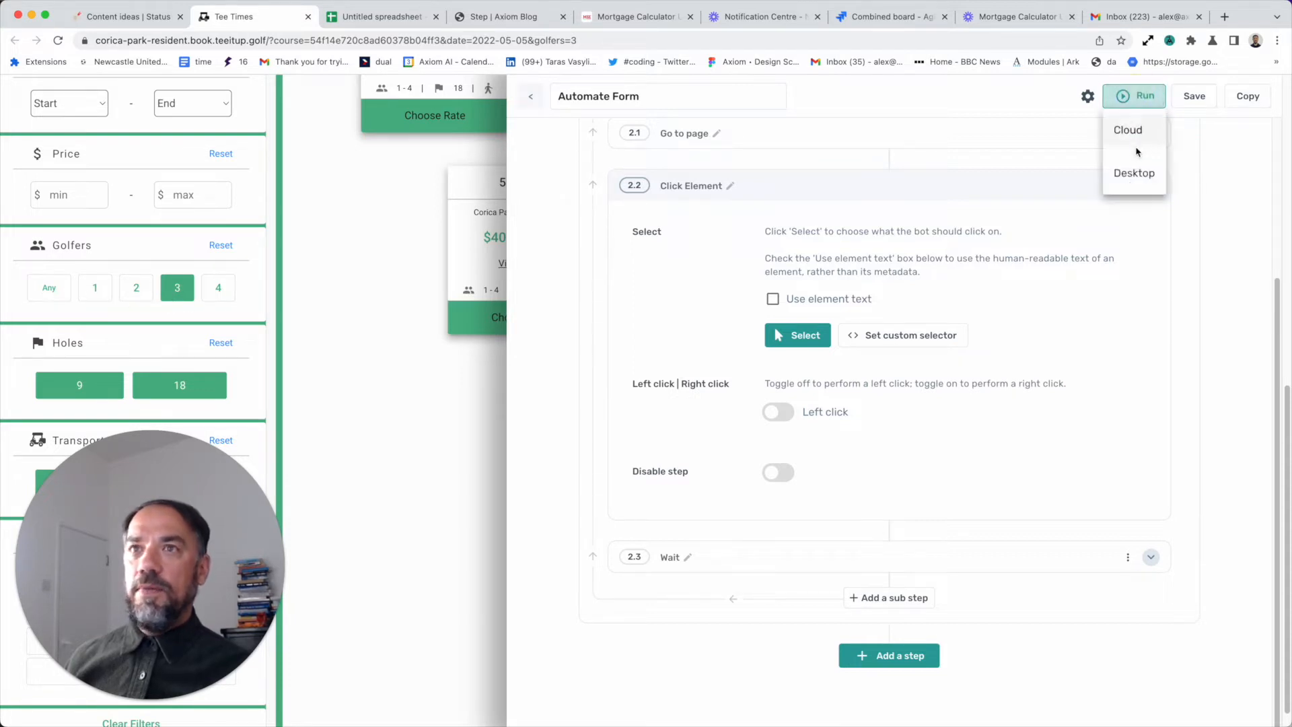
left_click(1134, 171)
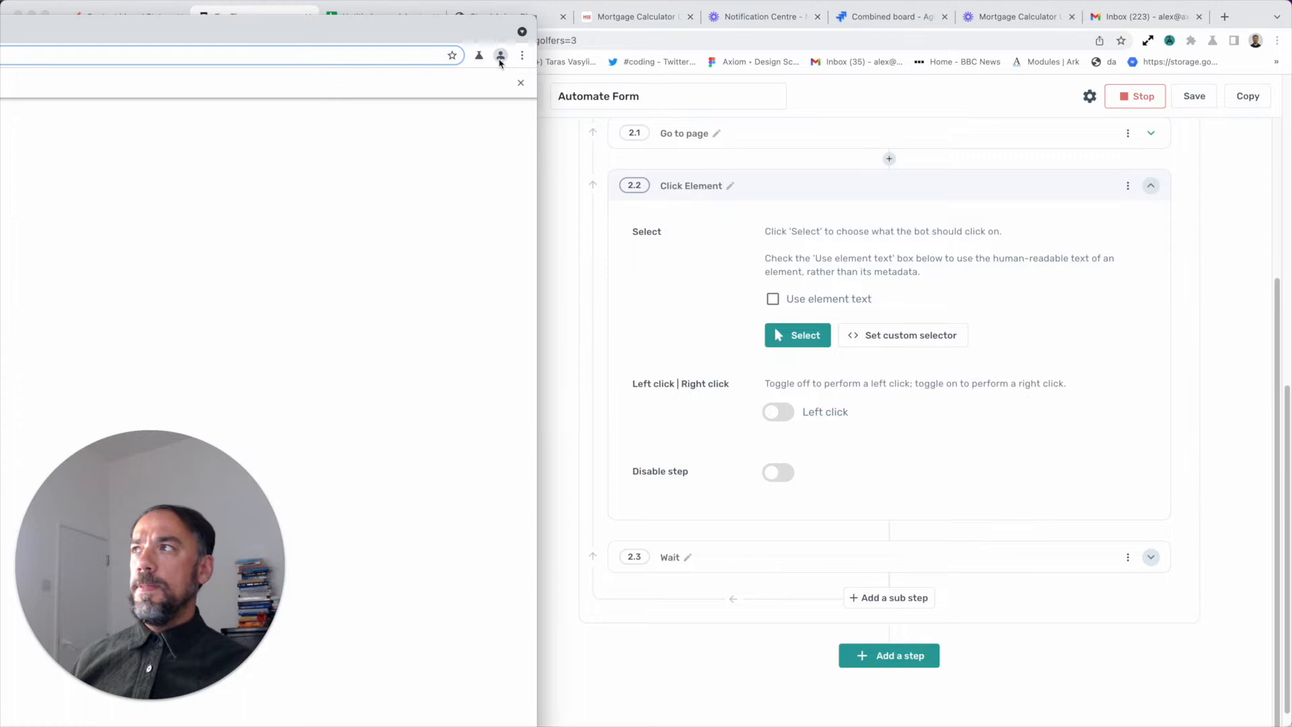
left_click_drag(380, 40, 861, 37)
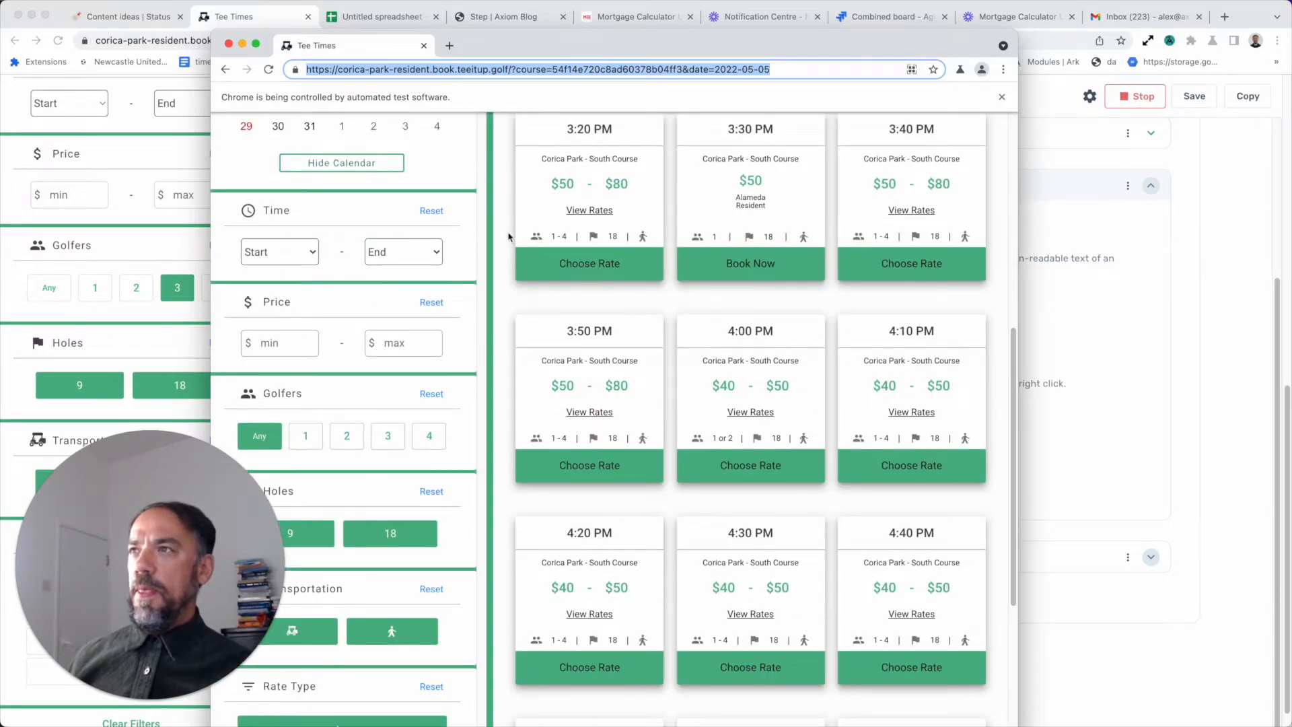
left_click(422, 46)
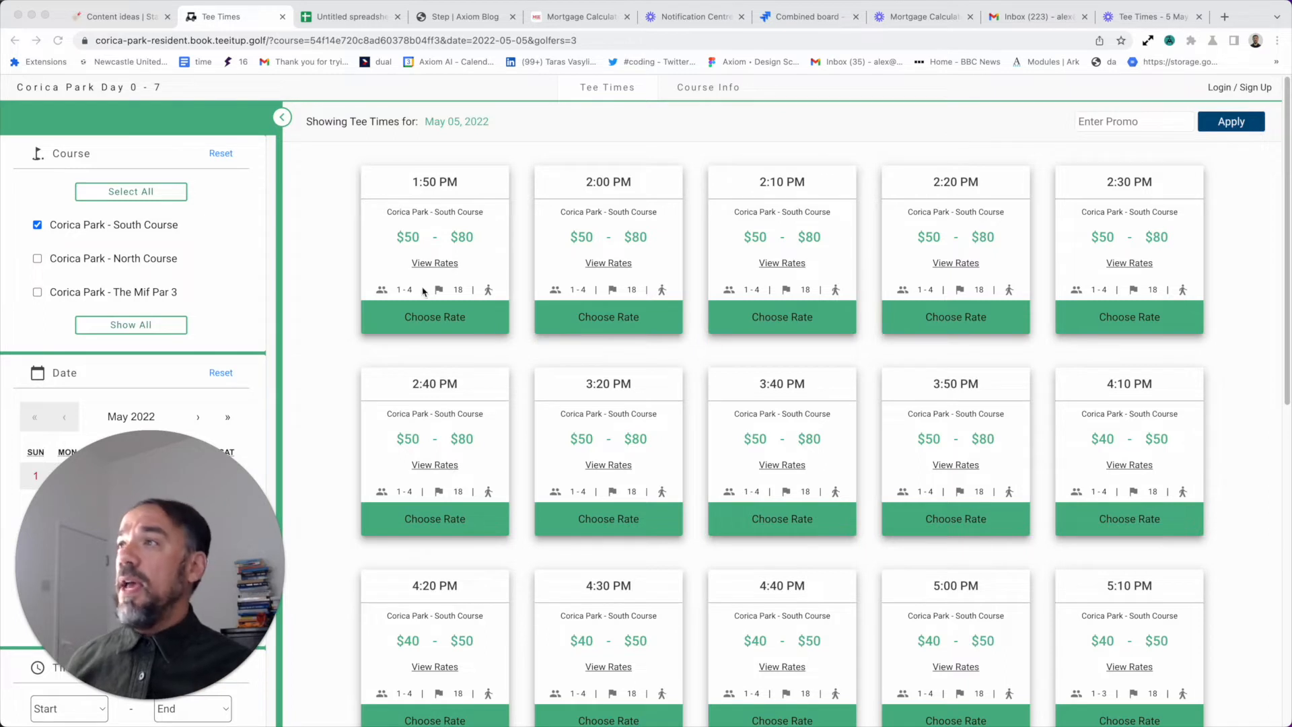
- Examine the course, date and golfers parameters in the Tee Times page URL and the dates in column A of the Google Sheet
left_click(473, 42)
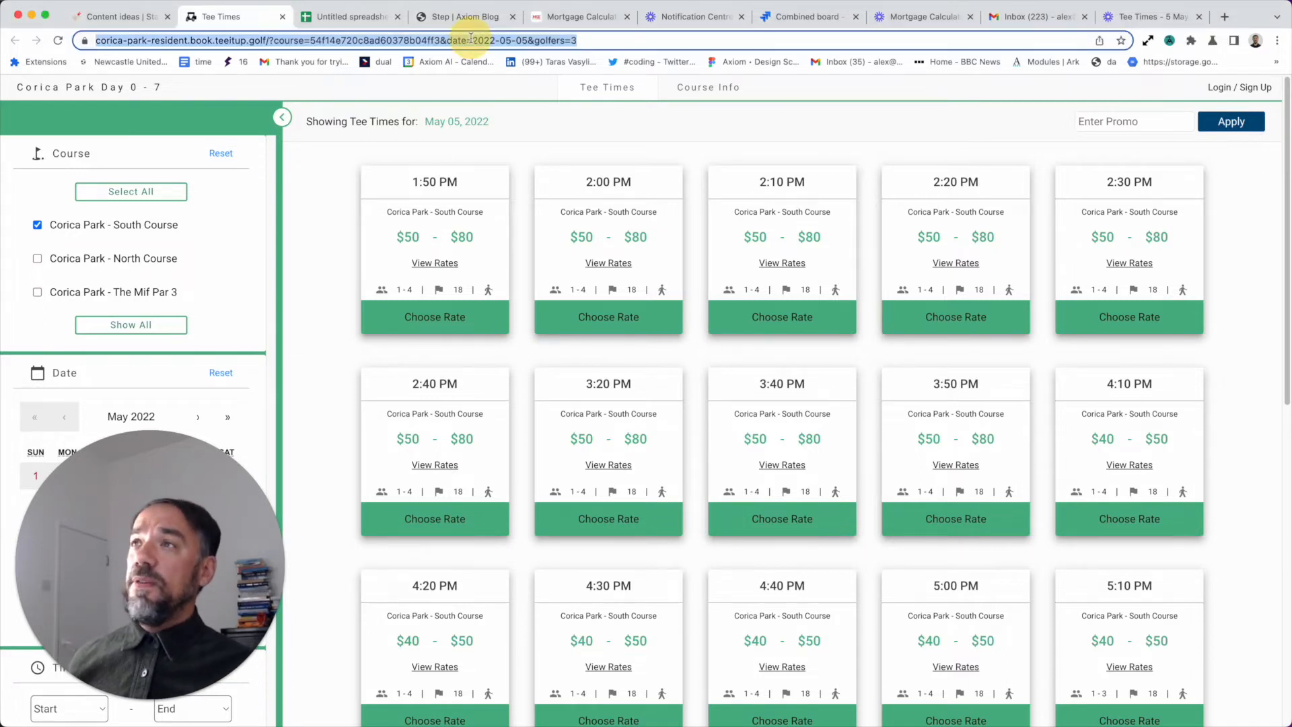
left_click(587, 42)
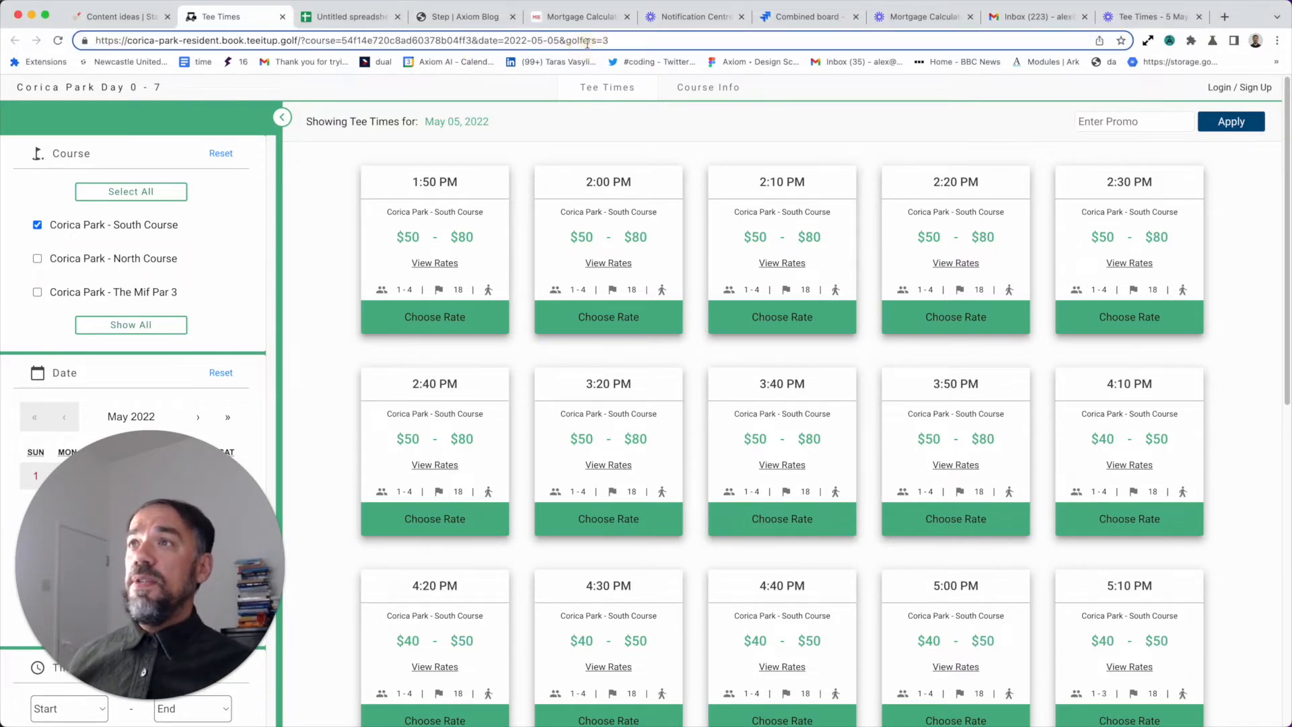
triple_click(406, 42)
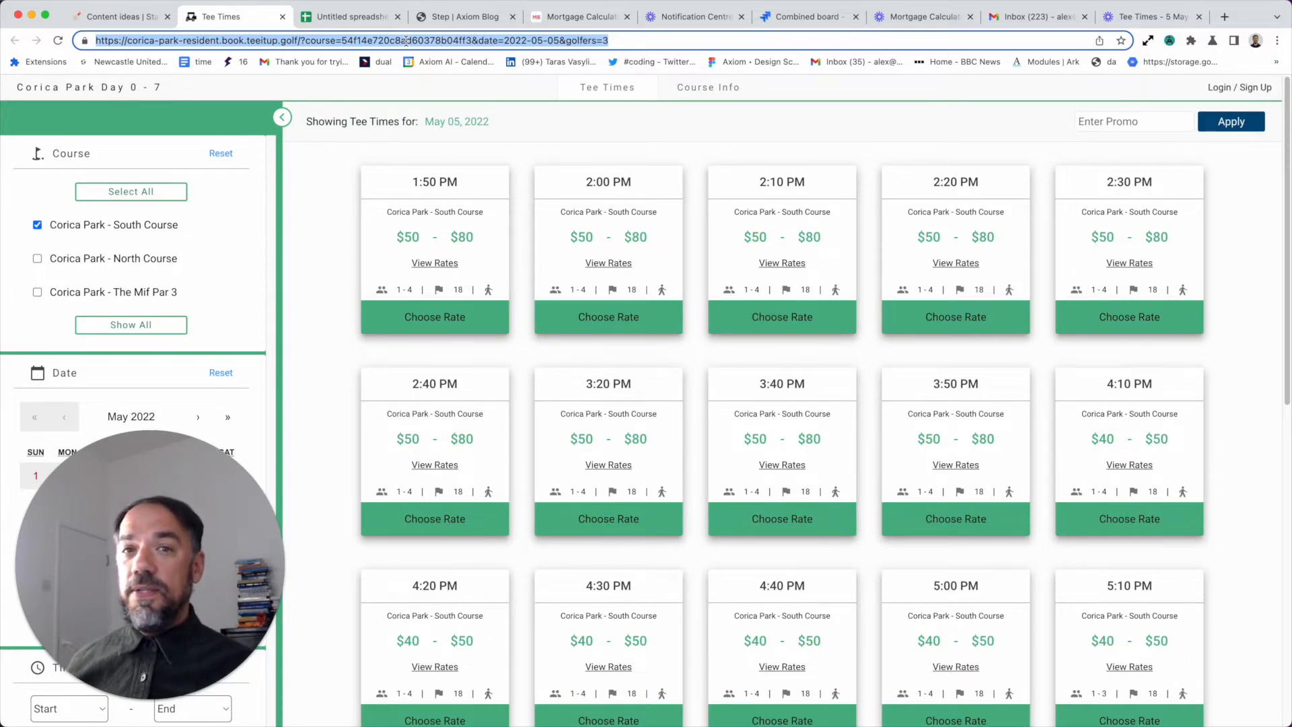
double_click(406, 42)
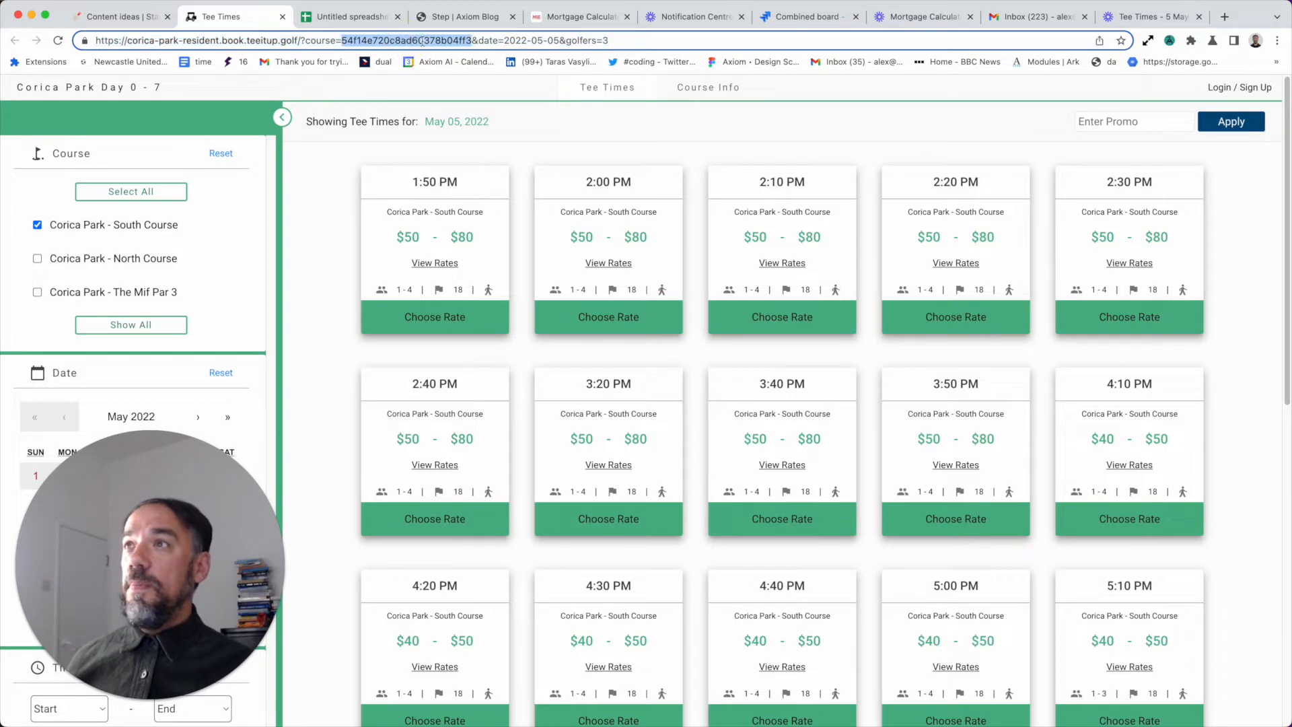
left_click(620, 41)
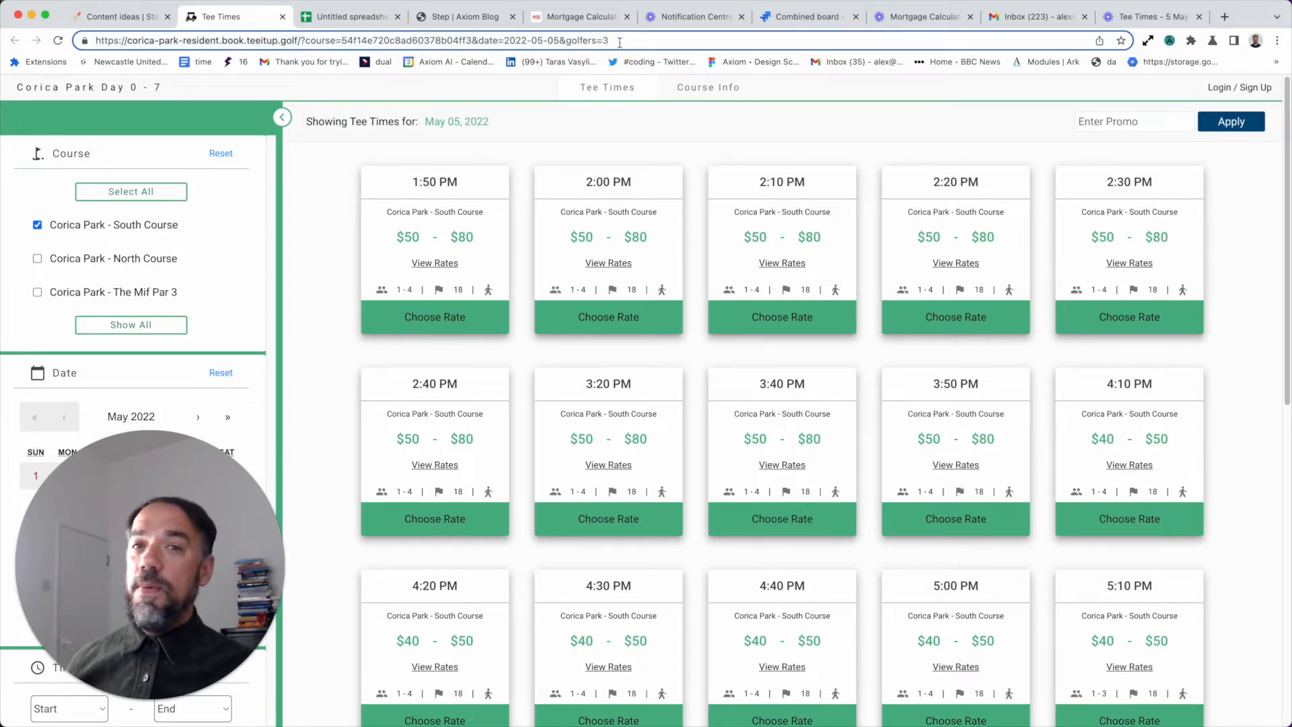
triple_click(620, 42)
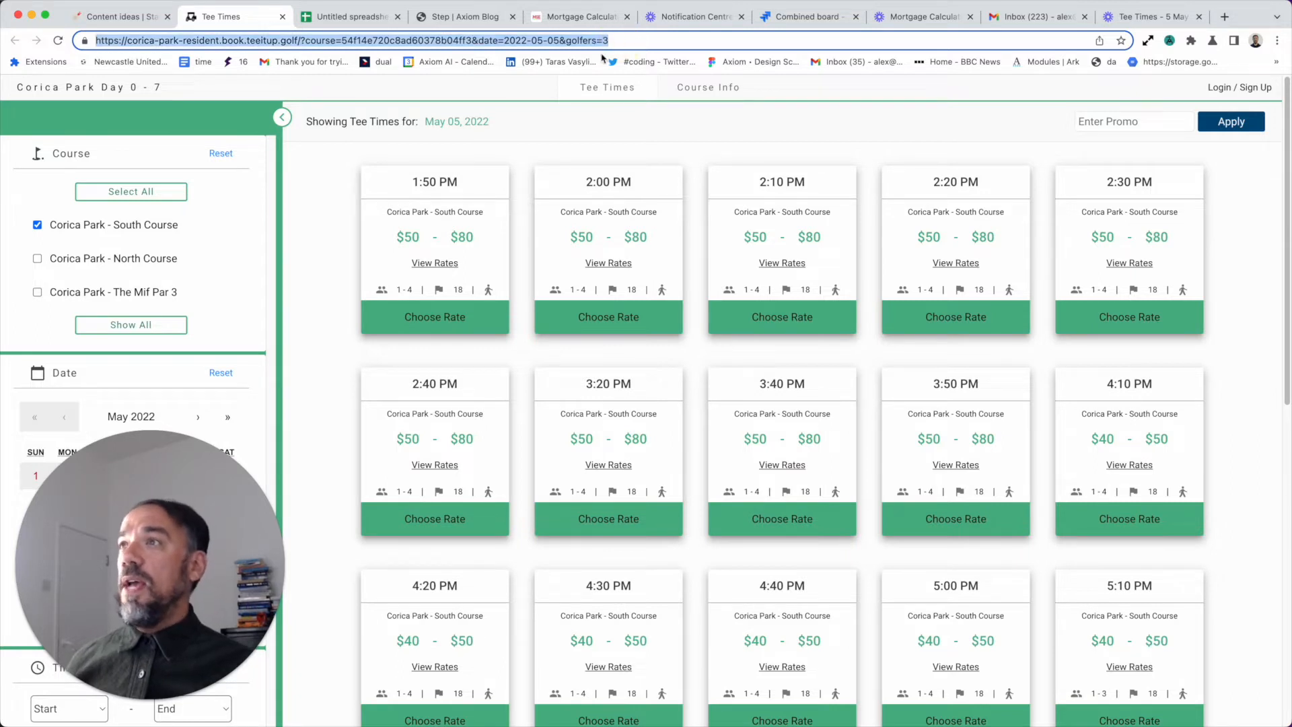
left_click(624, 44)
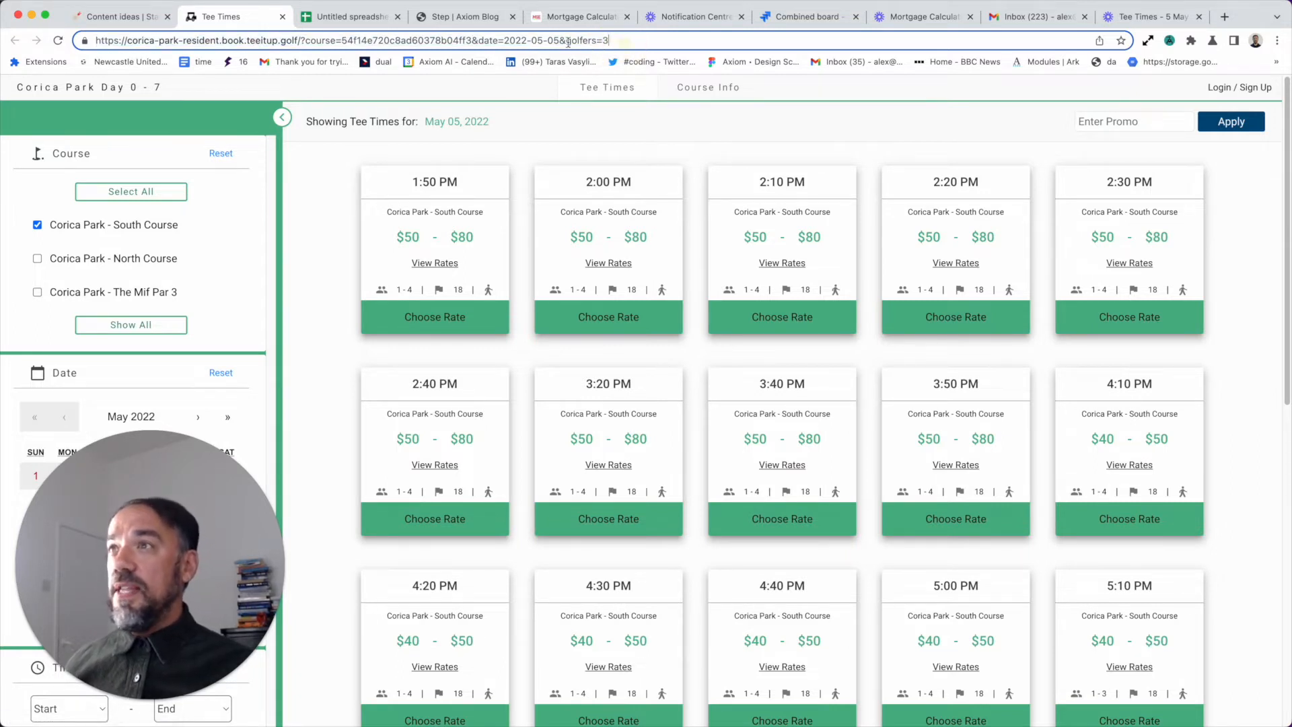
left_click_drag(557, 42, 506, 45)
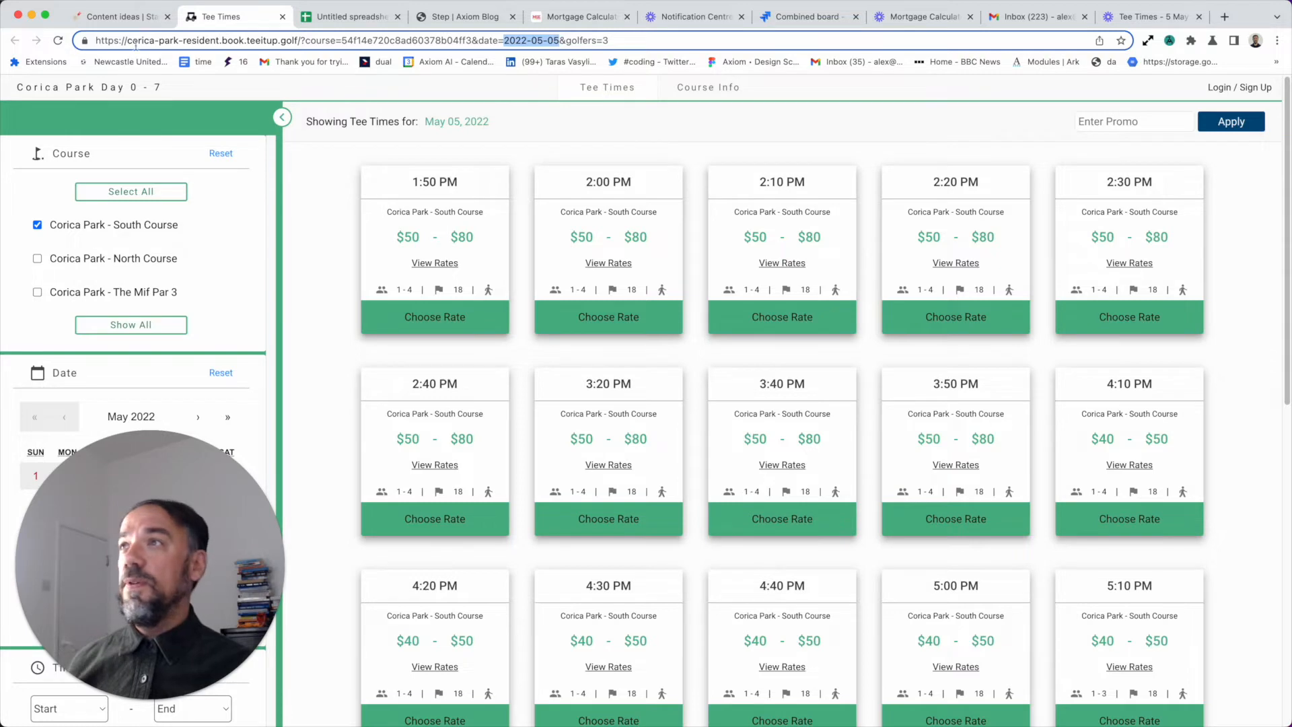
left_click(311, 19)
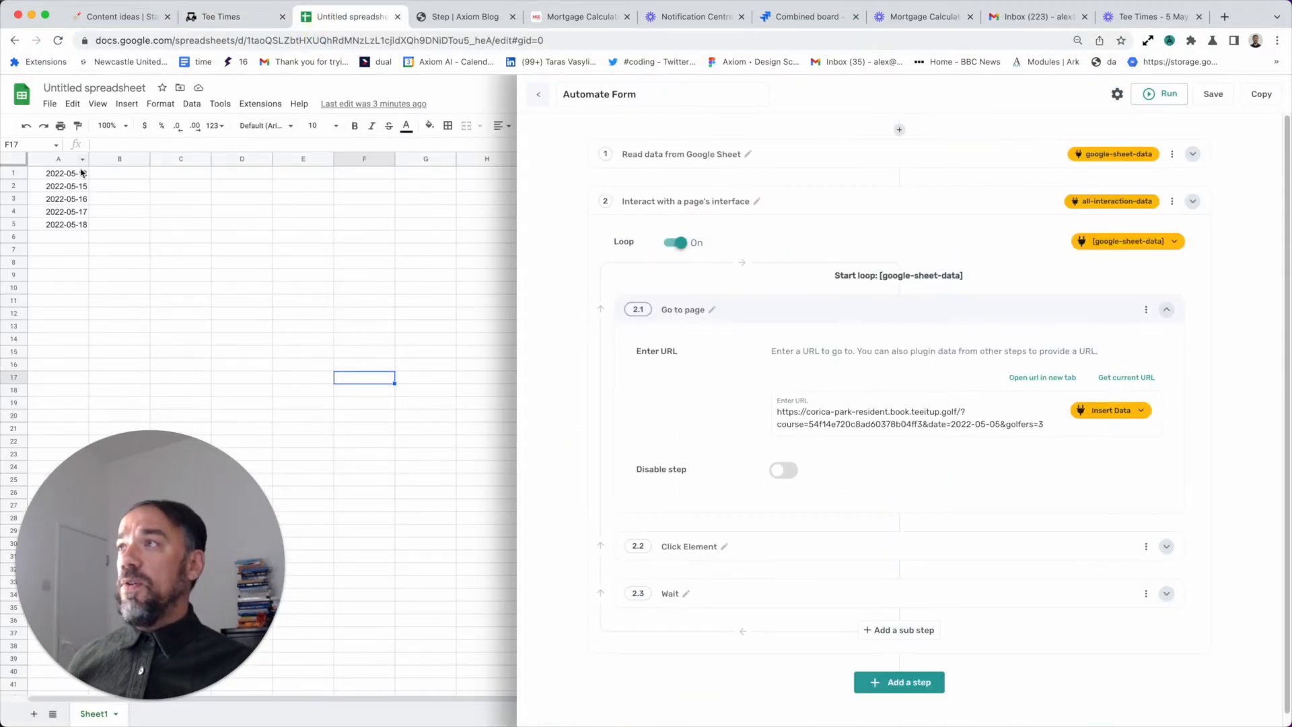
left_click(243, 18)
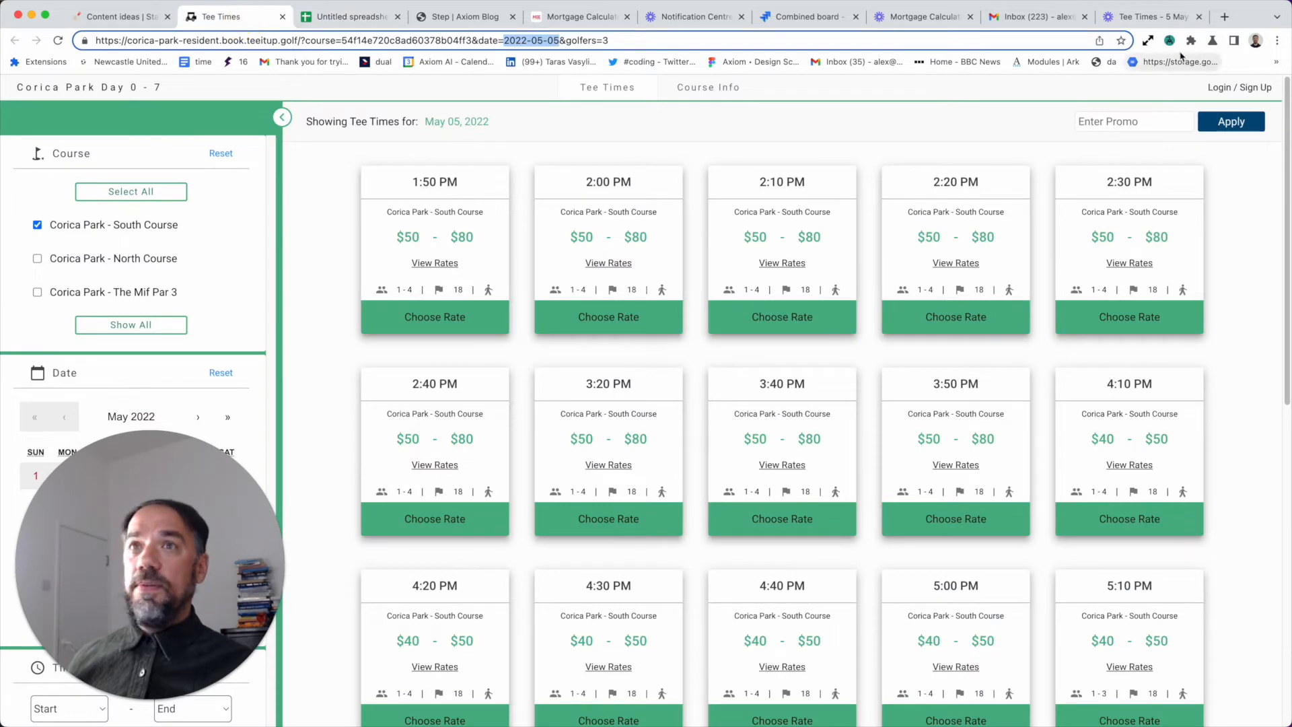
- Replace the date 2022-05-05 in the Go to page step's URL with column A of google-sheet-data
left_click(1170, 40)
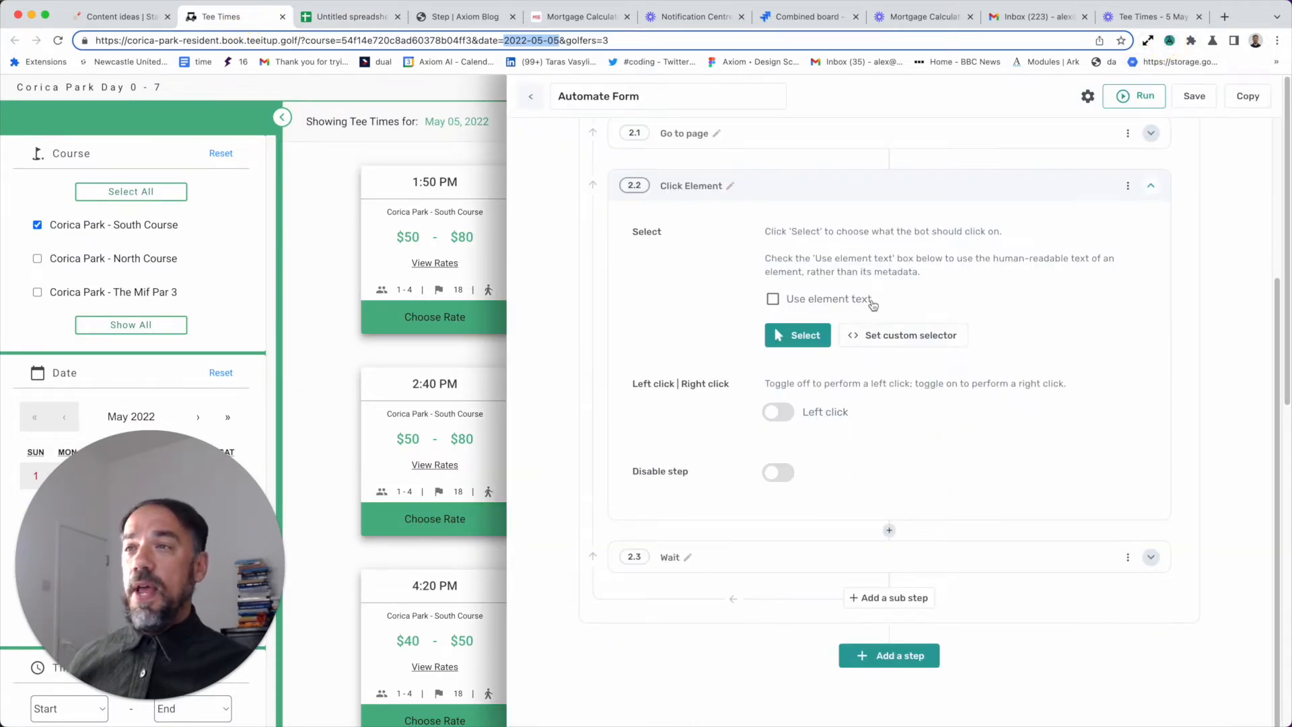
scroll(873, 305, "up", 3)
left_click(861, 349)
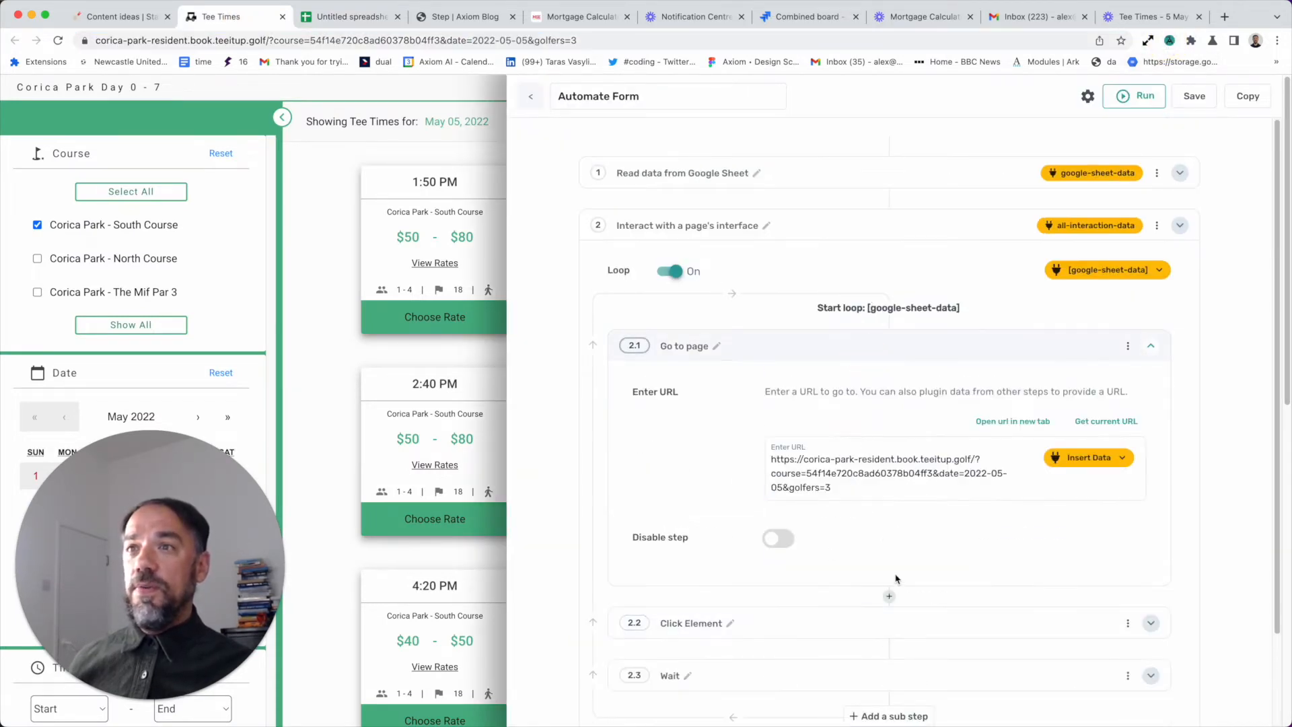
double_click(967, 482)
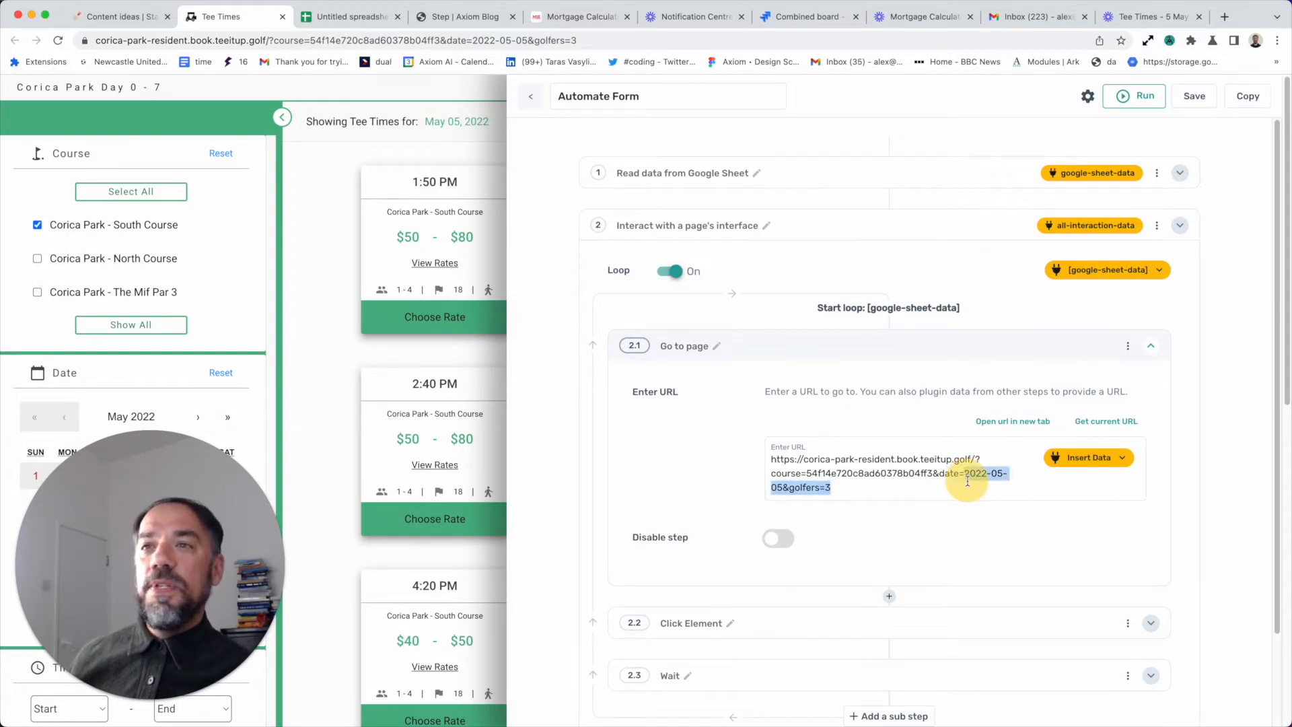
left_click_drag(967, 482, 783, 483)
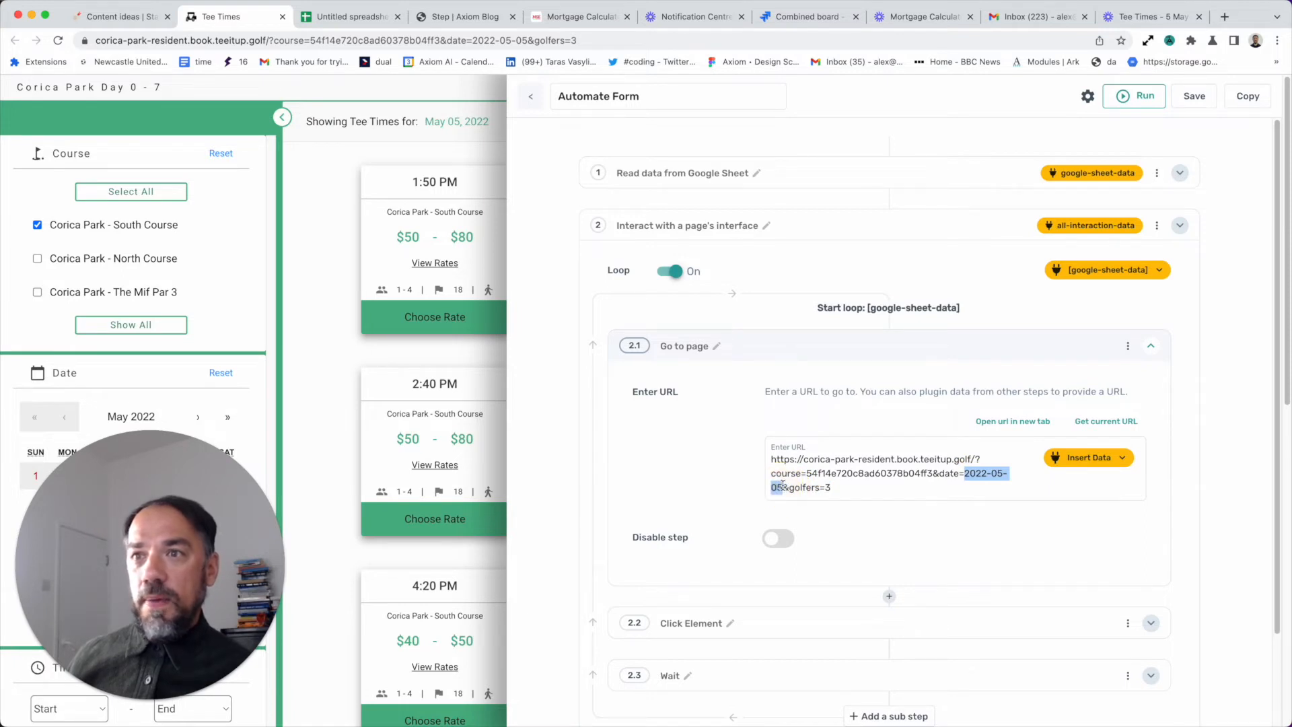
key("BackSpace")
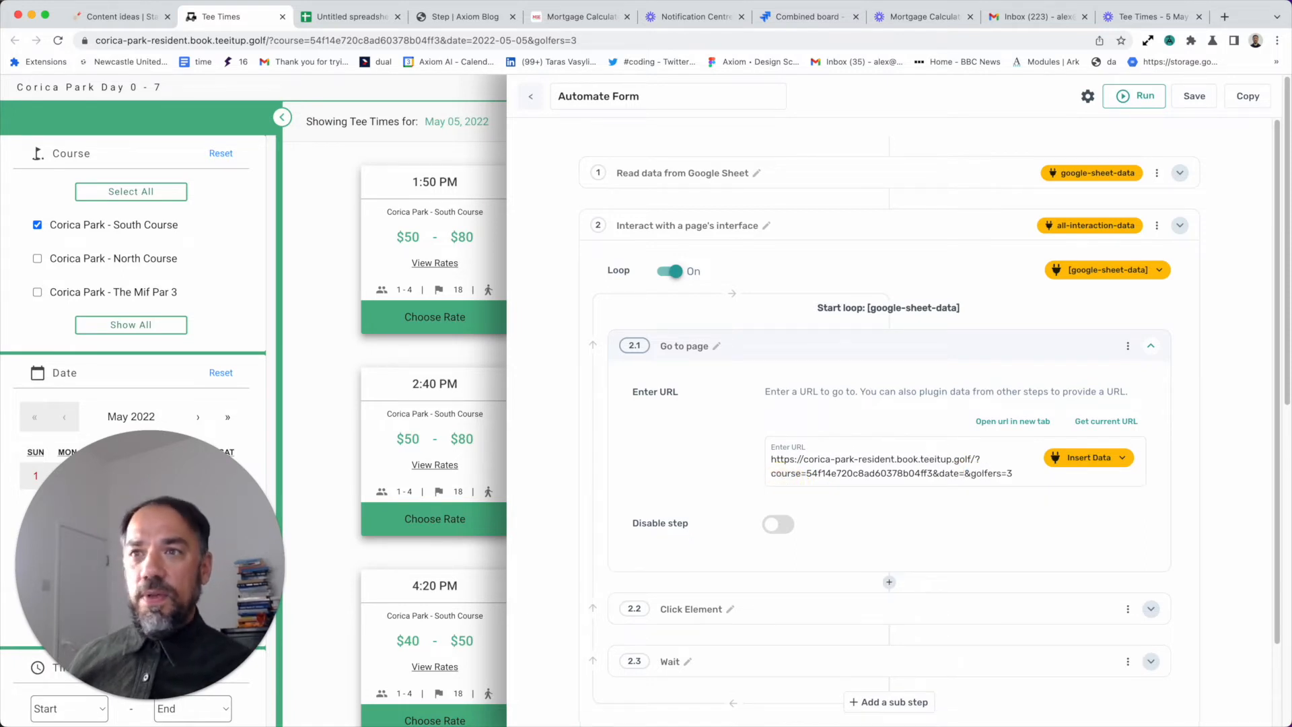
left_click(1089, 458)
left_click(1073, 488)
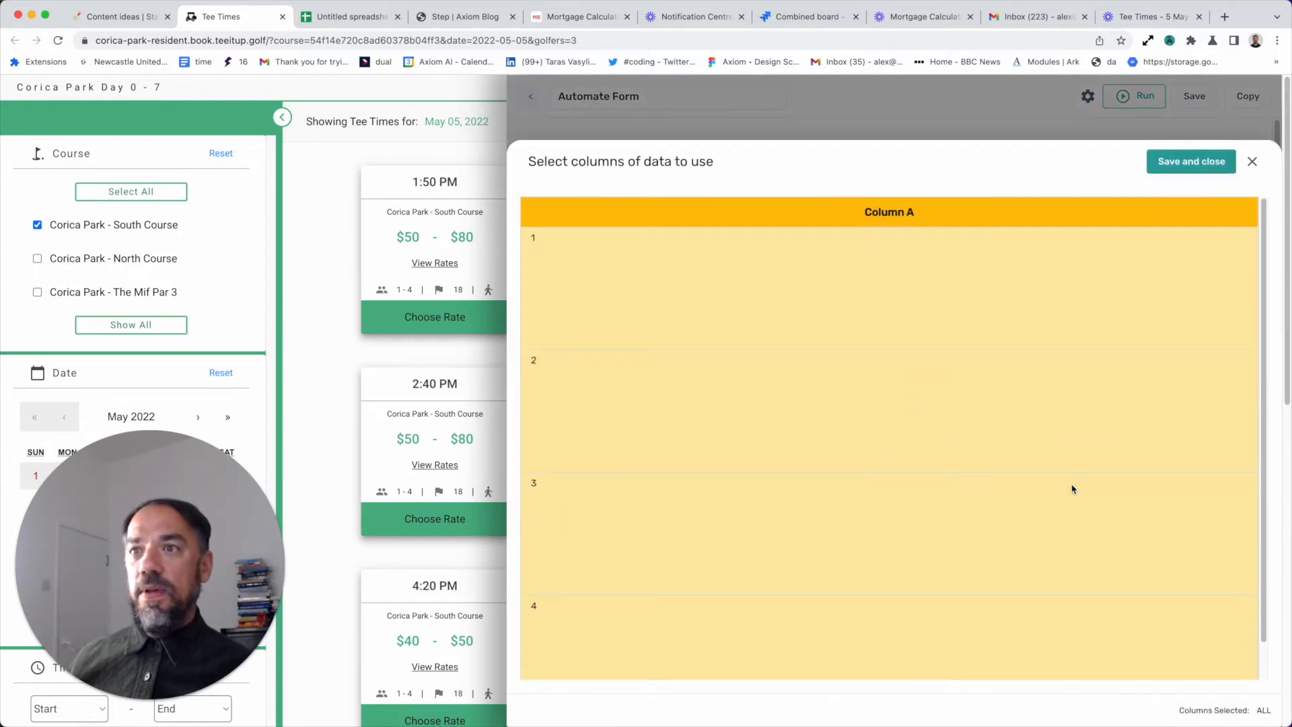
scroll(869, 464, "down", 2)
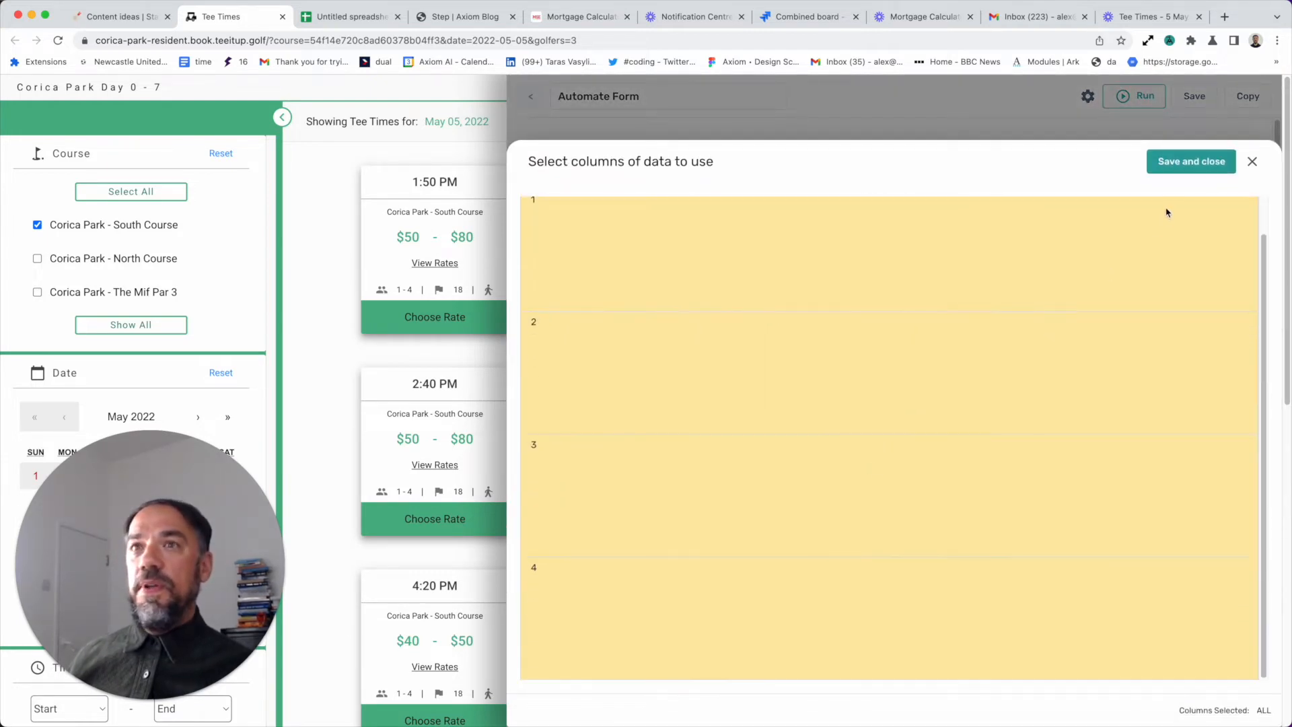
left_click(1182, 168)
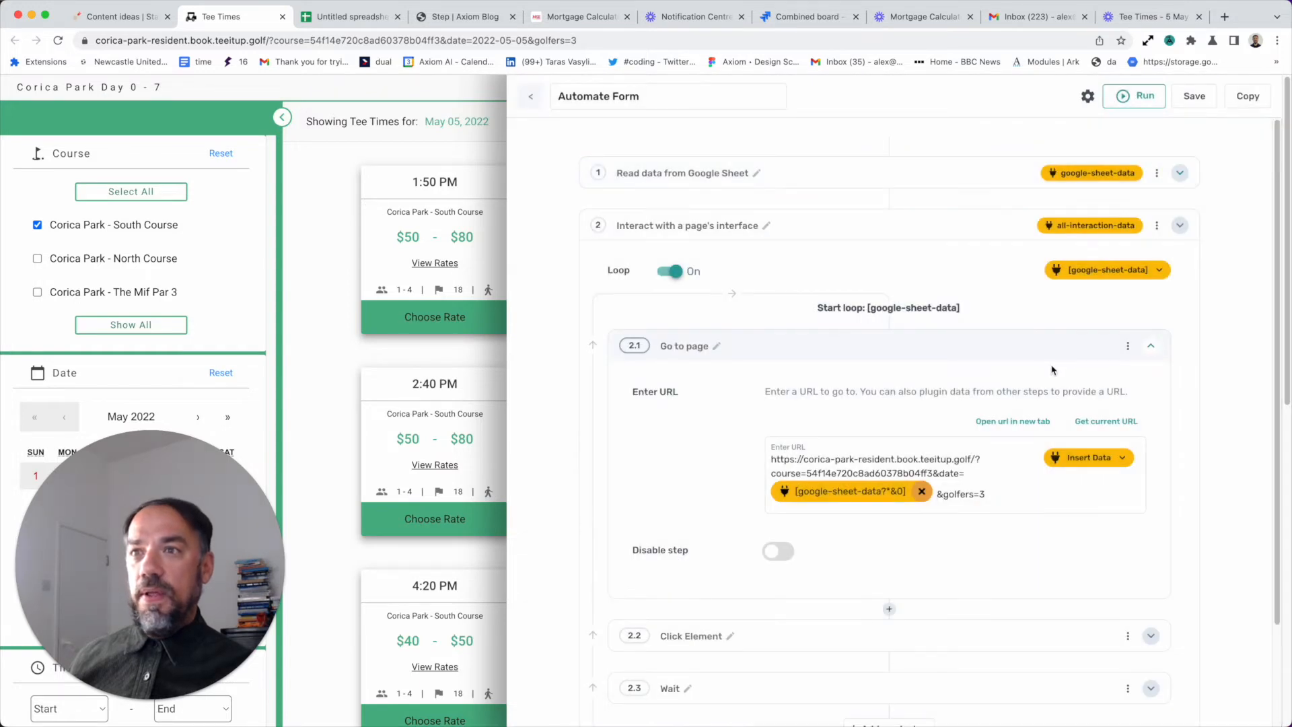
- Refresh the Read data from Google Sheet step by reloading Sheet1 and check its output preview
left_click(857, 174)
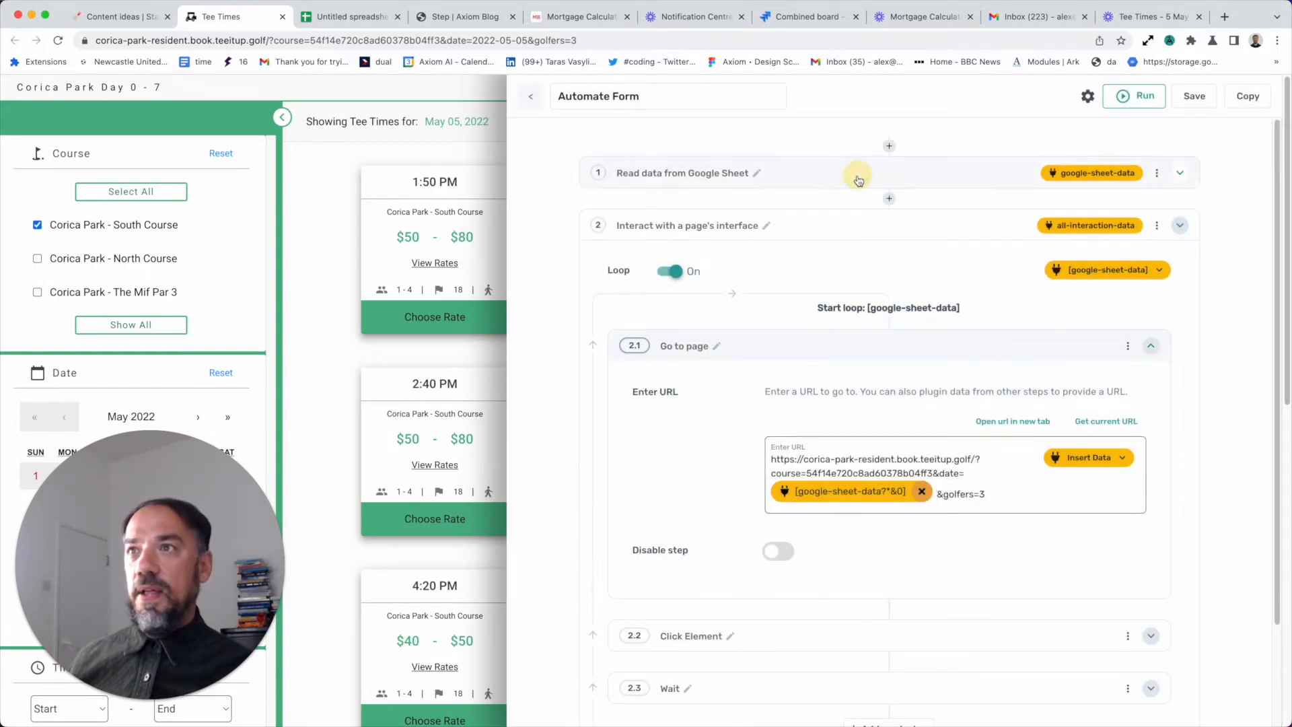
scroll(848, 283, "down", 6)
scroll(833, 390, "up", 3)
scroll(833, 391, "up", 3)
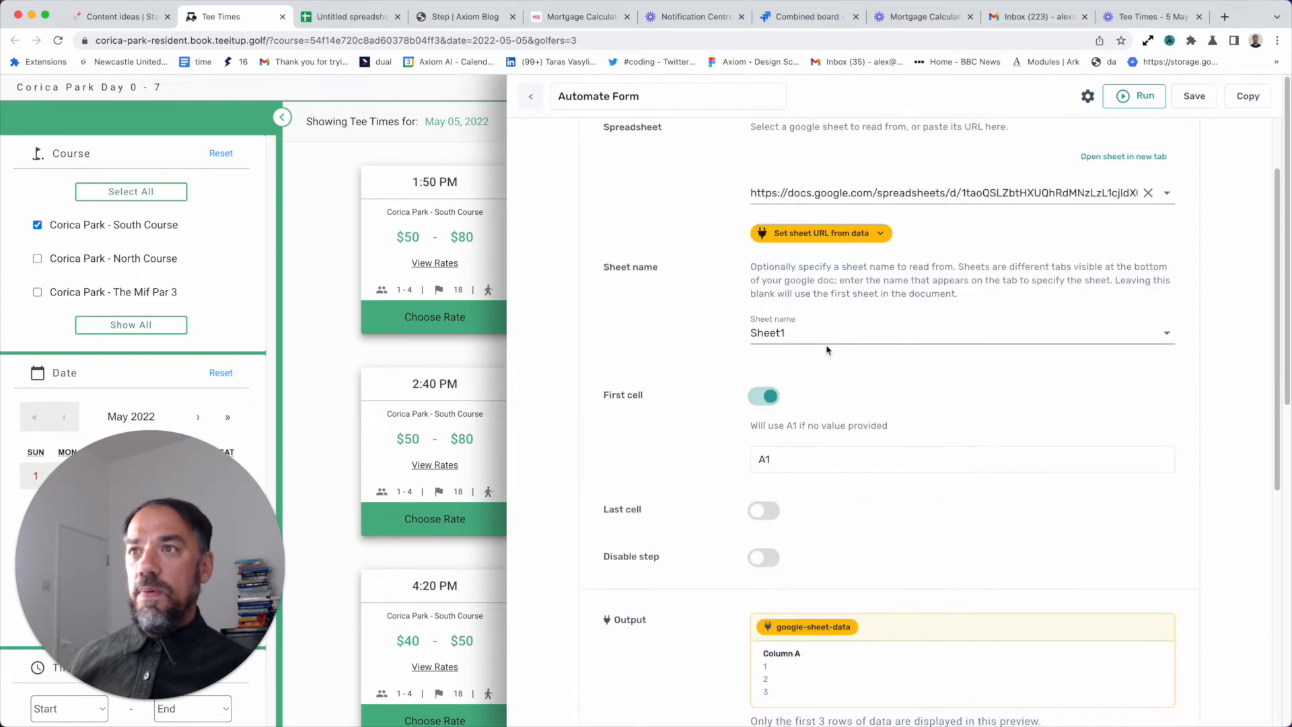
left_click(827, 346)
left_click(827, 346)
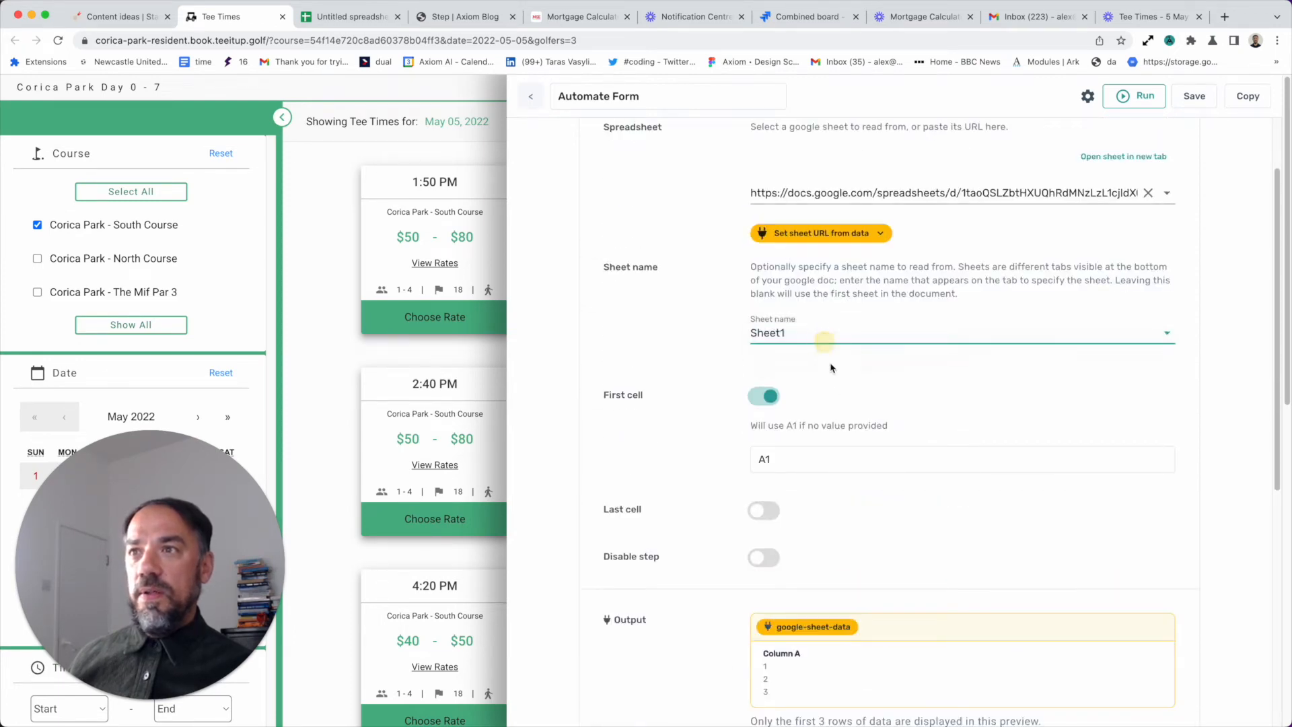
scroll(831, 496, "down", 4)
scroll(831, 497, "up", 5)
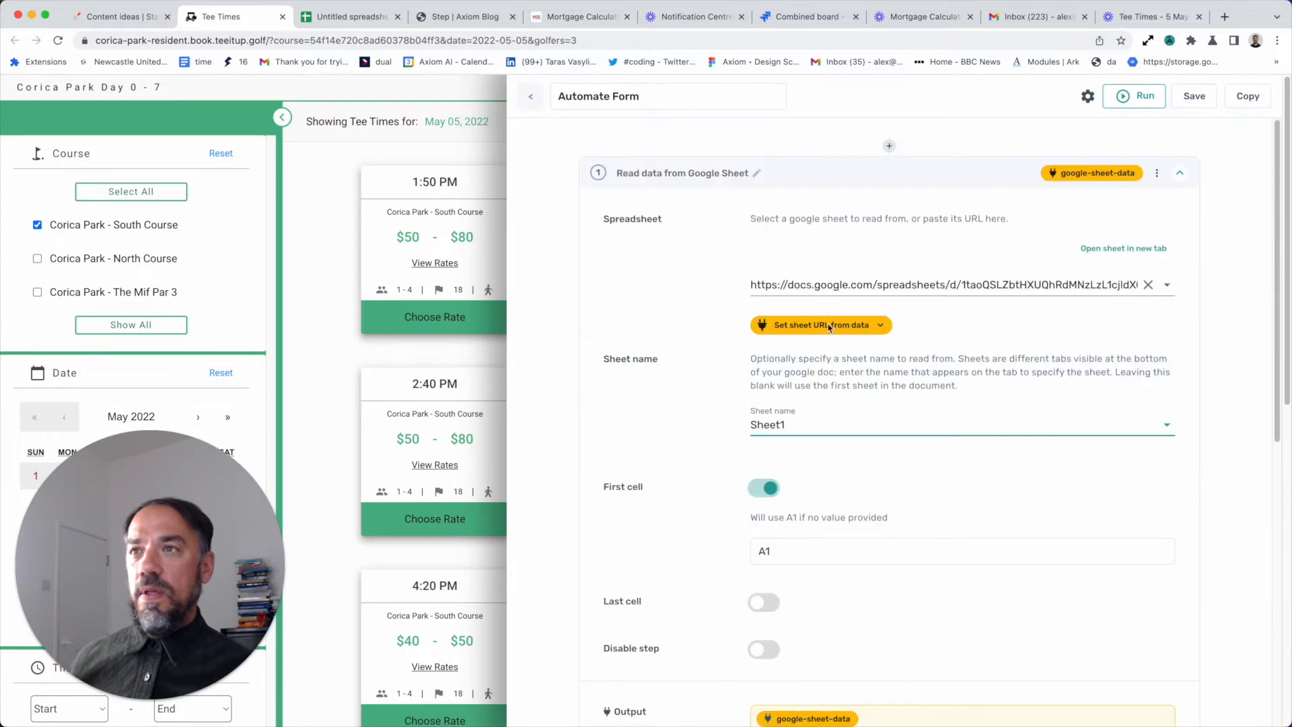
left_click(819, 173)
left_click(820, 173)
scroll(835, 498, "down", 4)
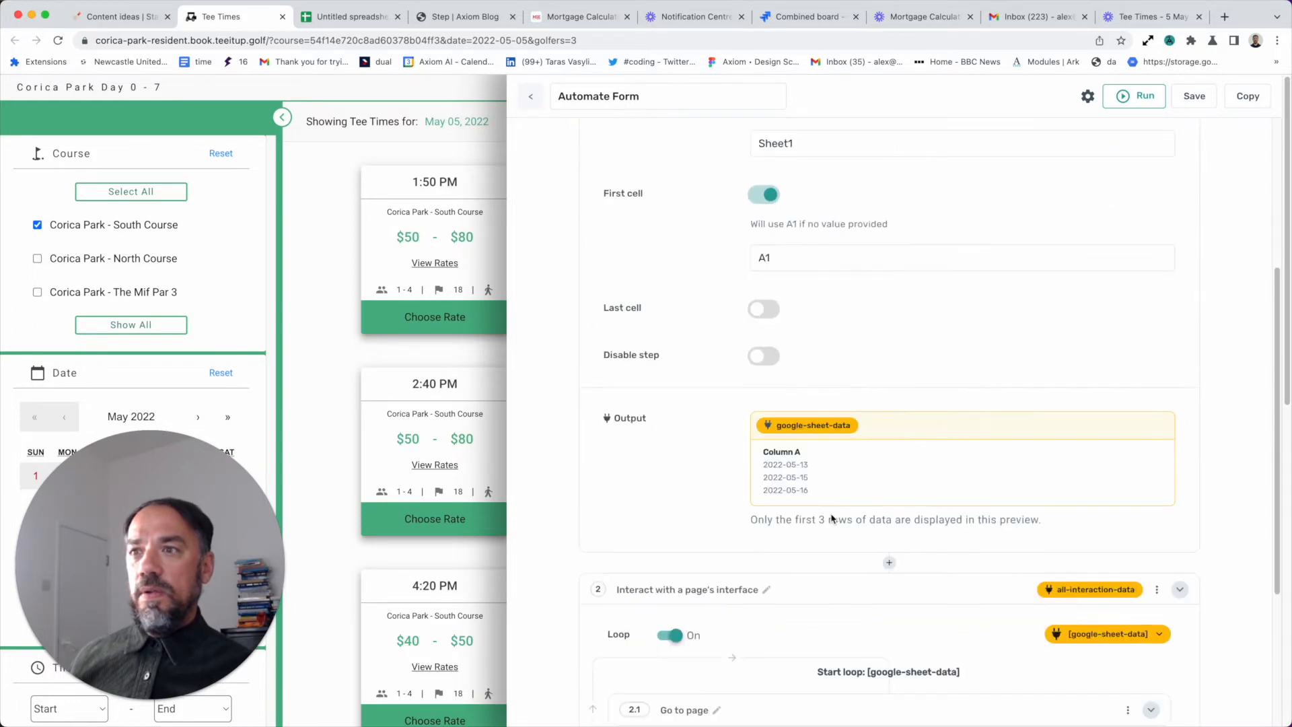
scroll(828, 531, "down", 2)
- Remove the data token after date= in the Go to page URL, reinsert google-sheet-data there and save the automation
left_click(816, 590)
scroll(814, 592, "down", 5)
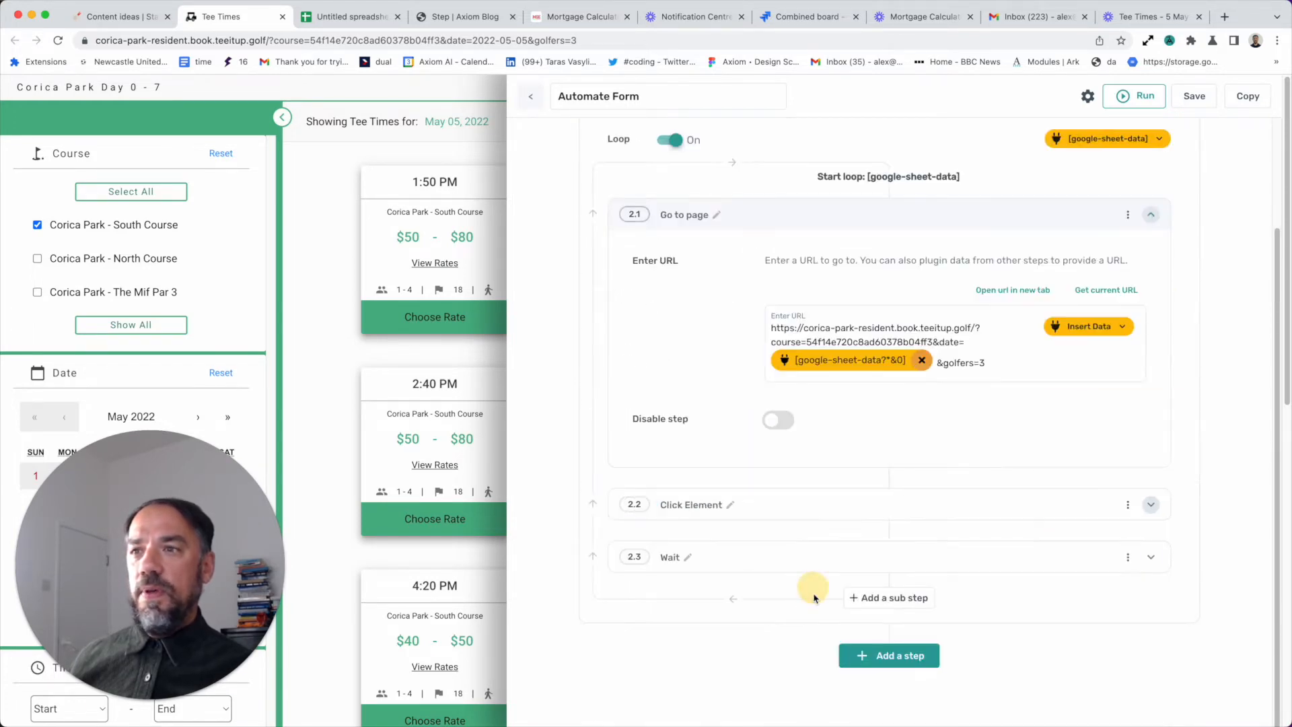
left_click(921, 360)
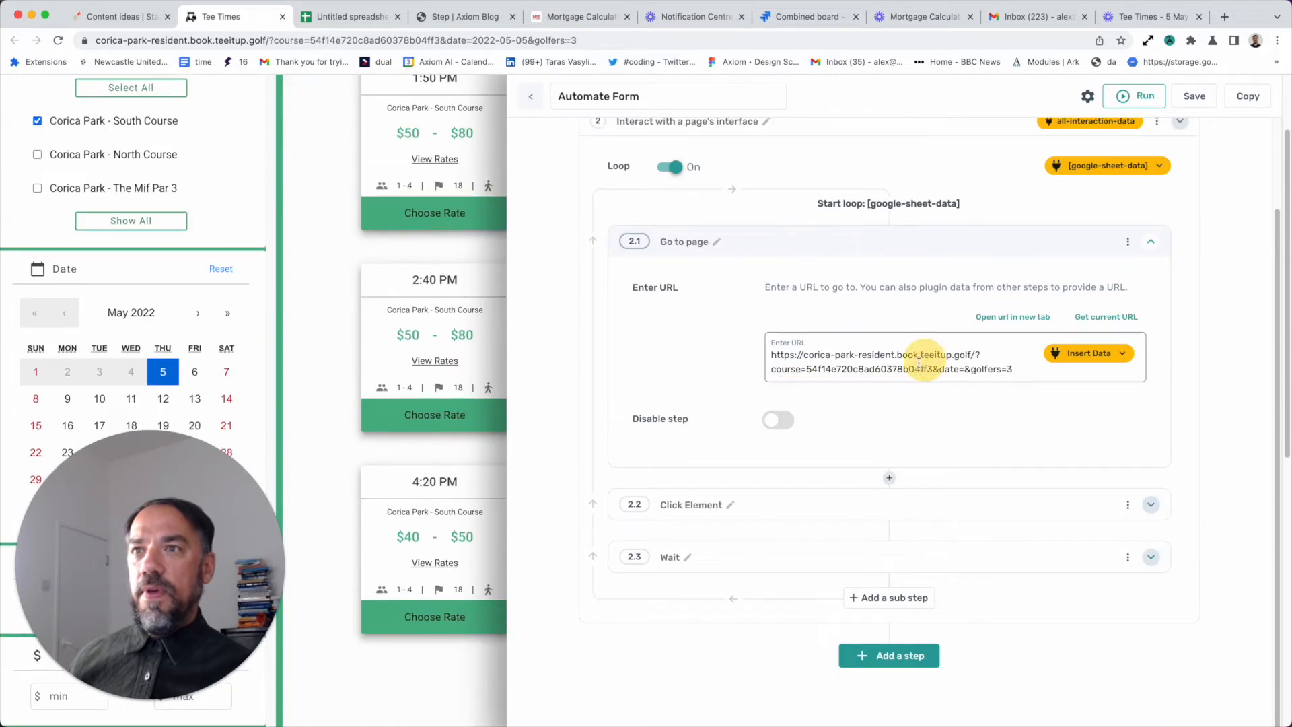
left_click(964, 370)
left_click(1075, 356)
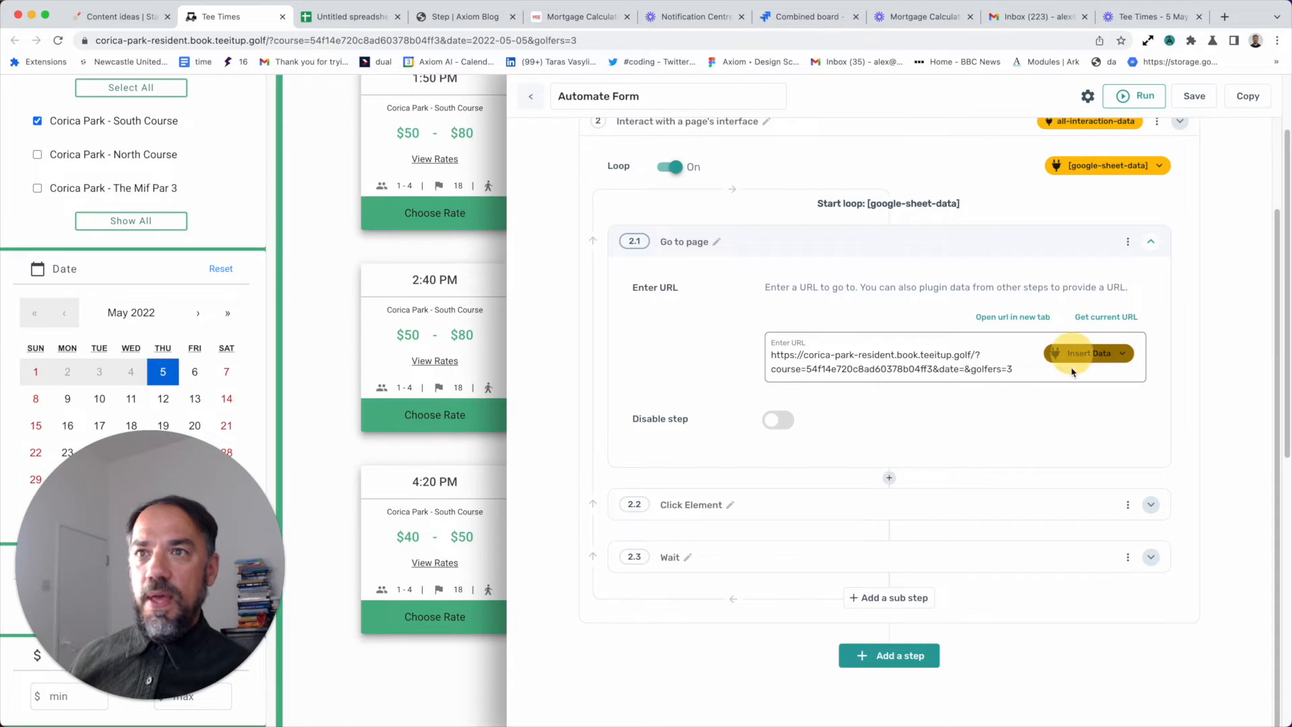
left_click(1072, 381)
left_click(1191, 162)
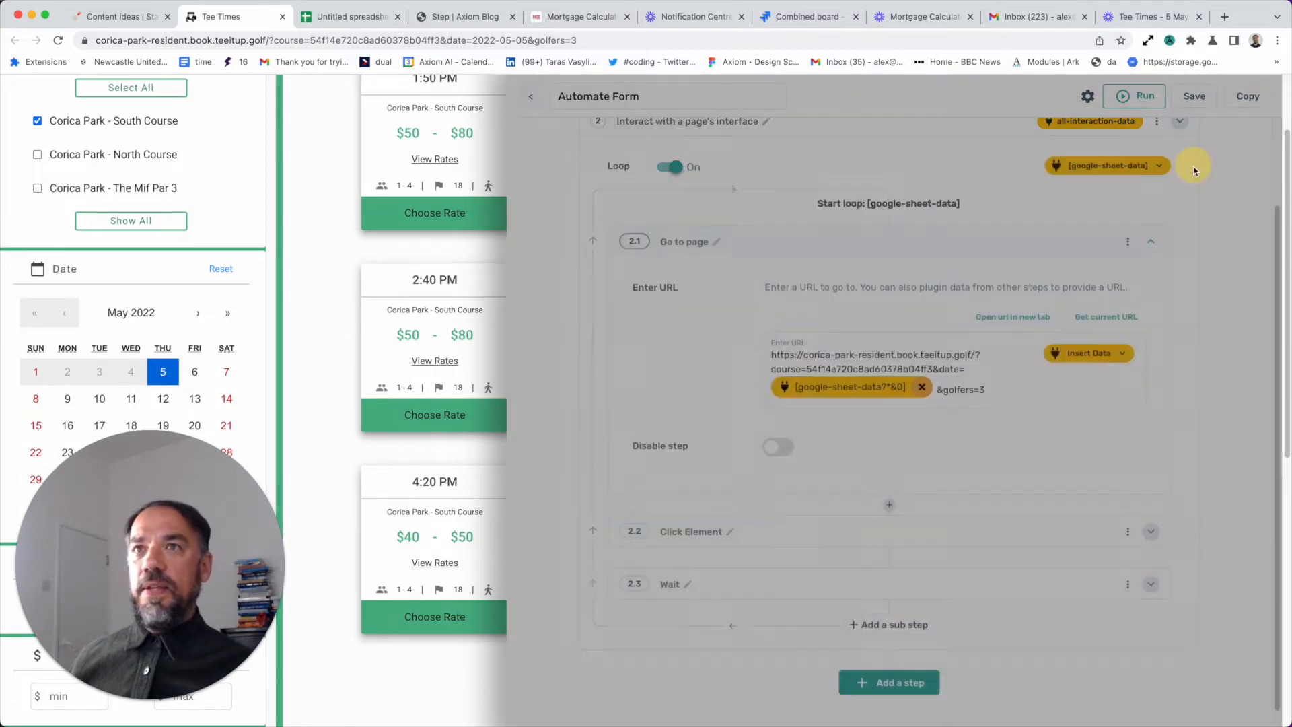
left_click(1194, 96)
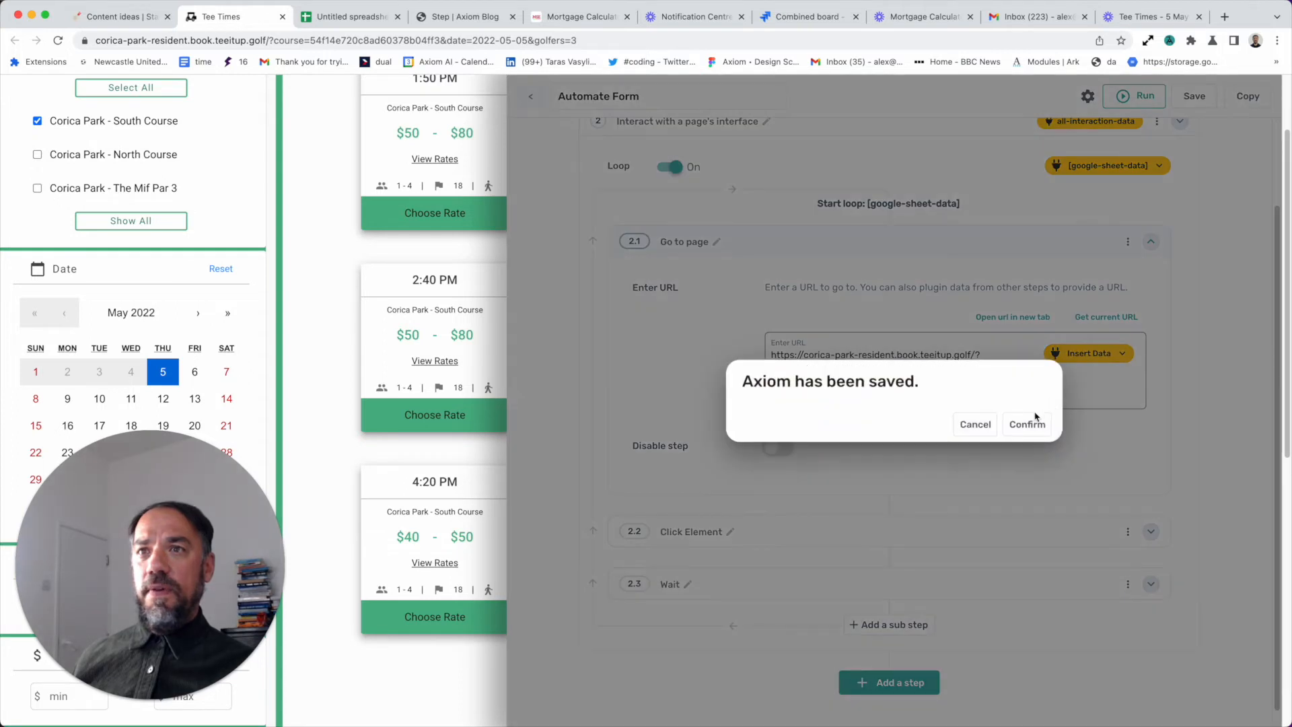
left_click(1030, 421)
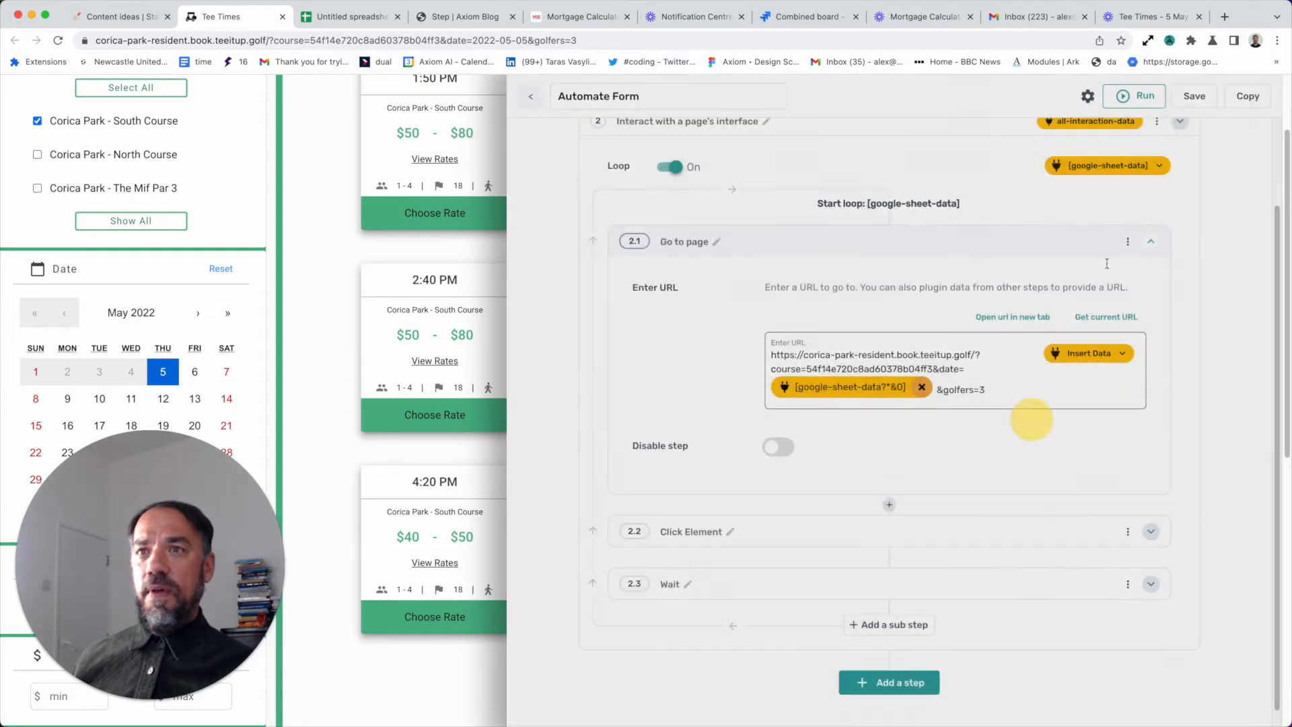
- Run the Tee Times automation and move the bot's browser window aside while it loops through the dates
left_click(1139, 98)
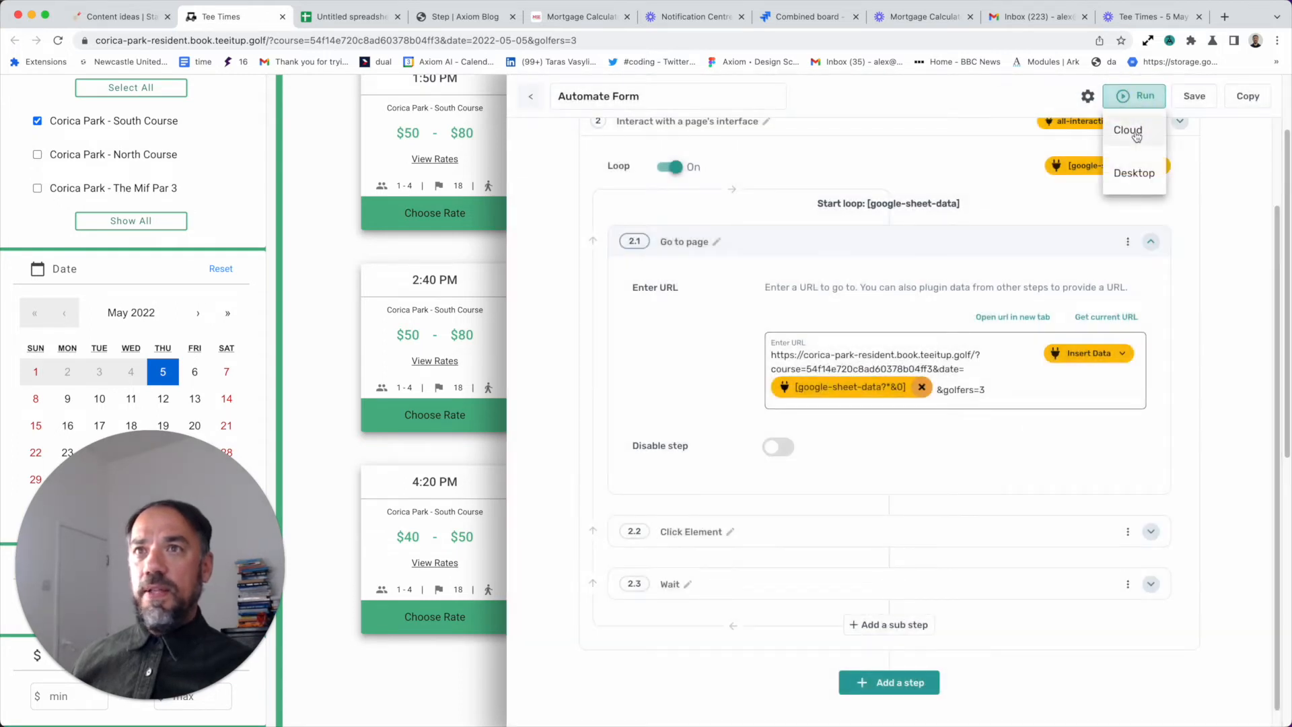
left_click(1137, 137)
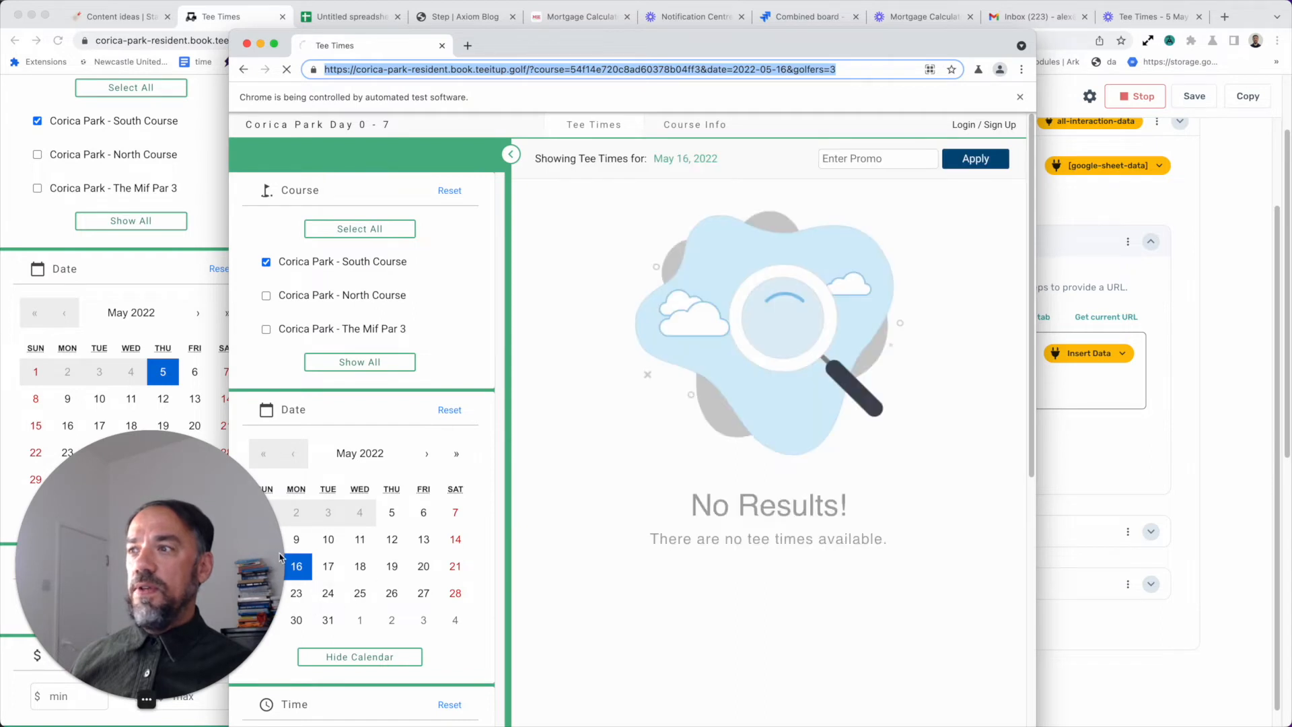
left_click_drag(673, 50, 743, 27)
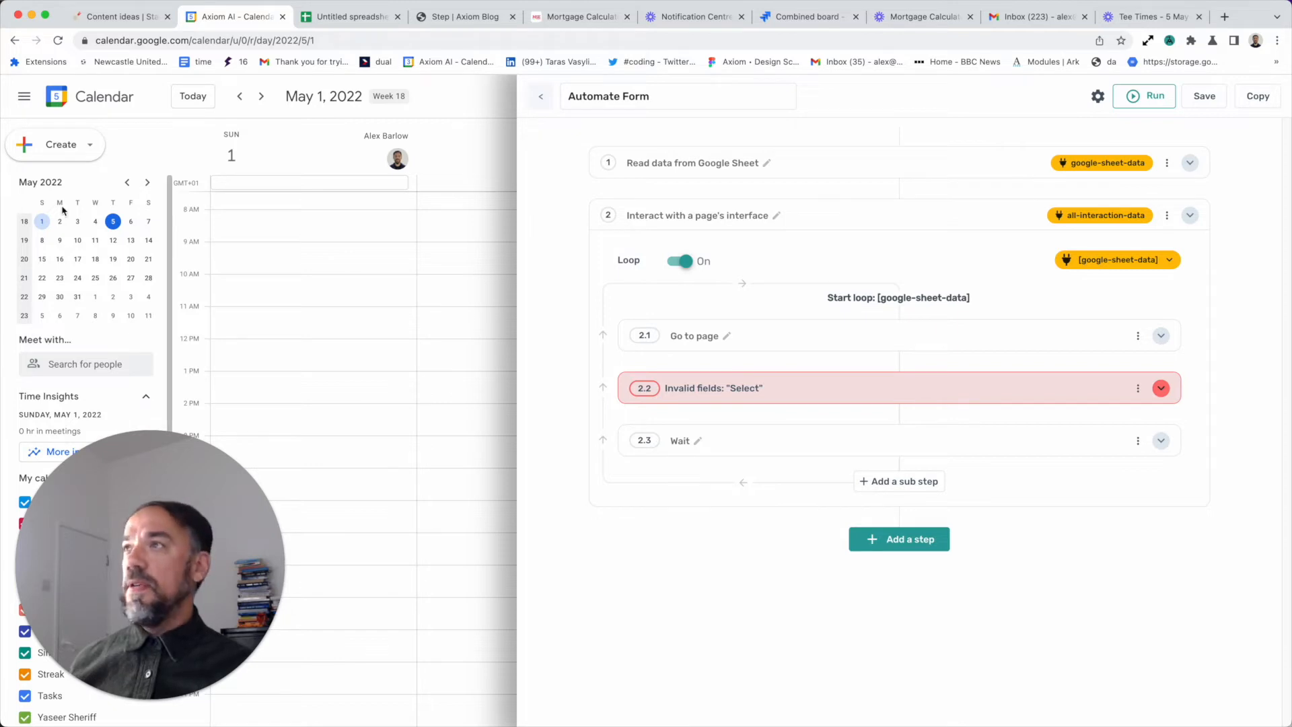
- Check the date format in column A of the Google Sheet with the Axiom panel hidden, and return to Google Calendar
left_click(338, 18)
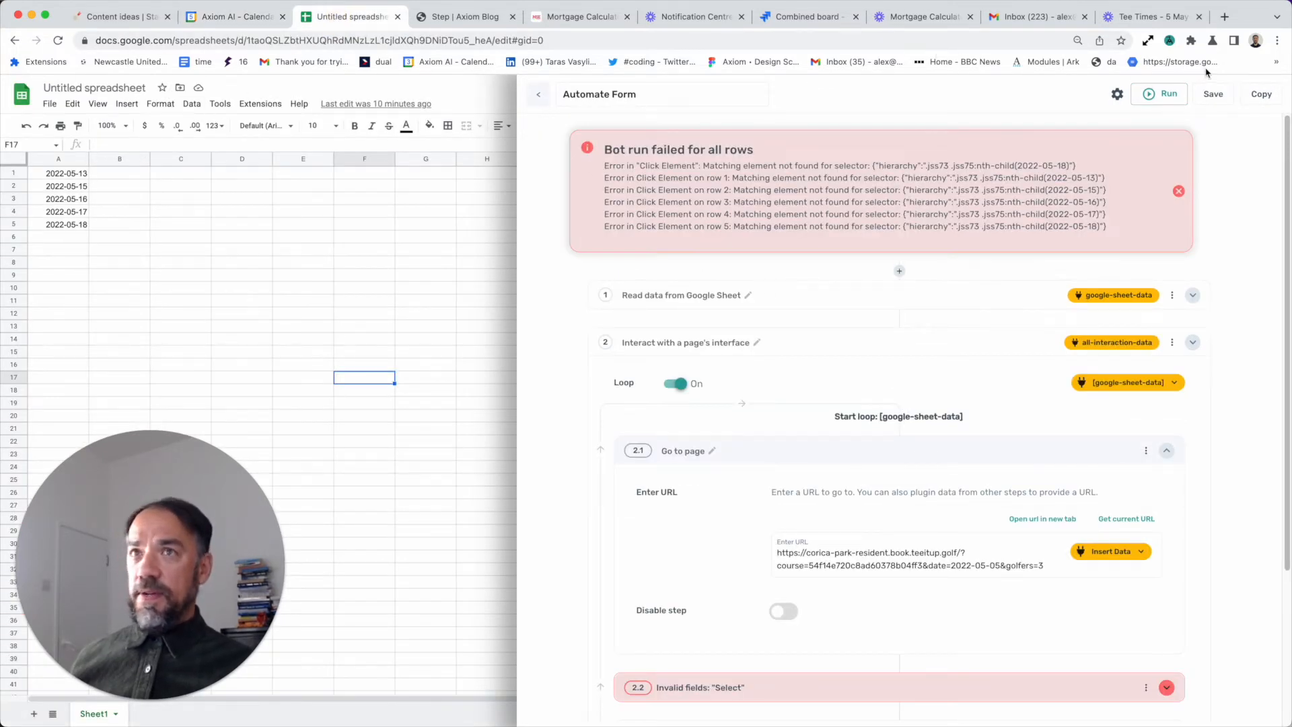
left_click(1170, 41)
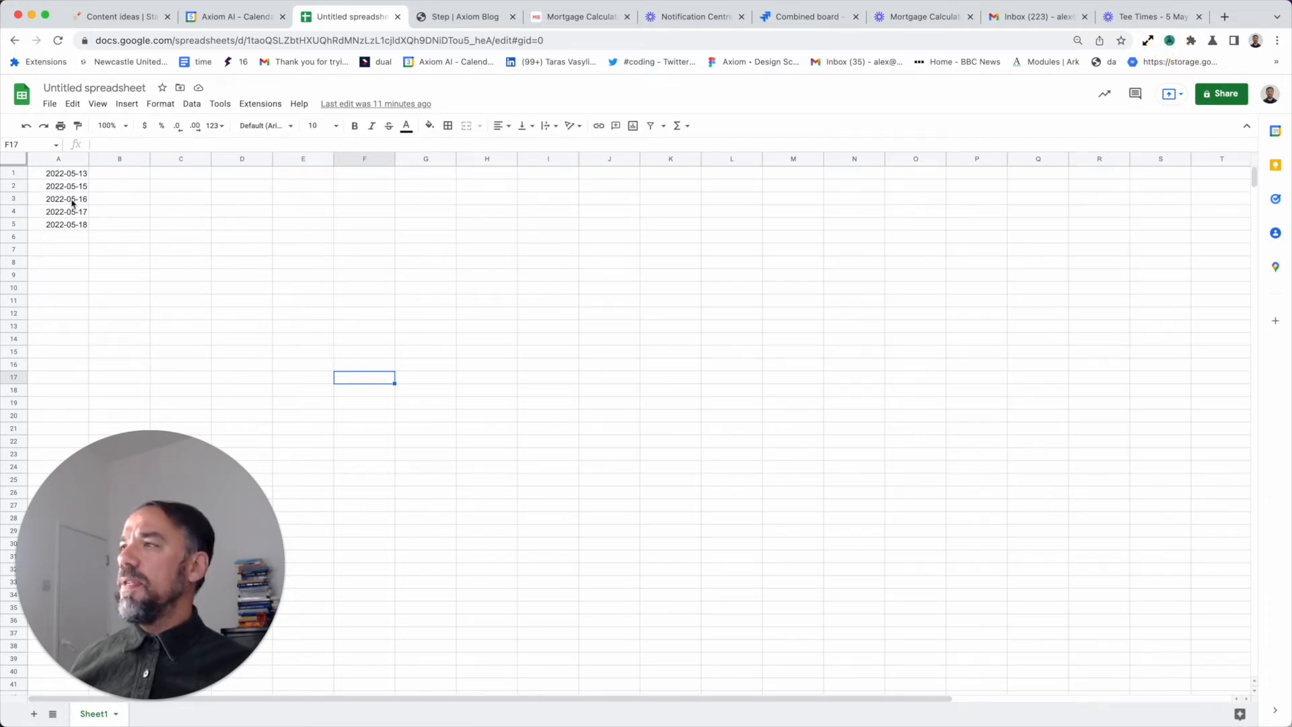
left_click(224, 16)
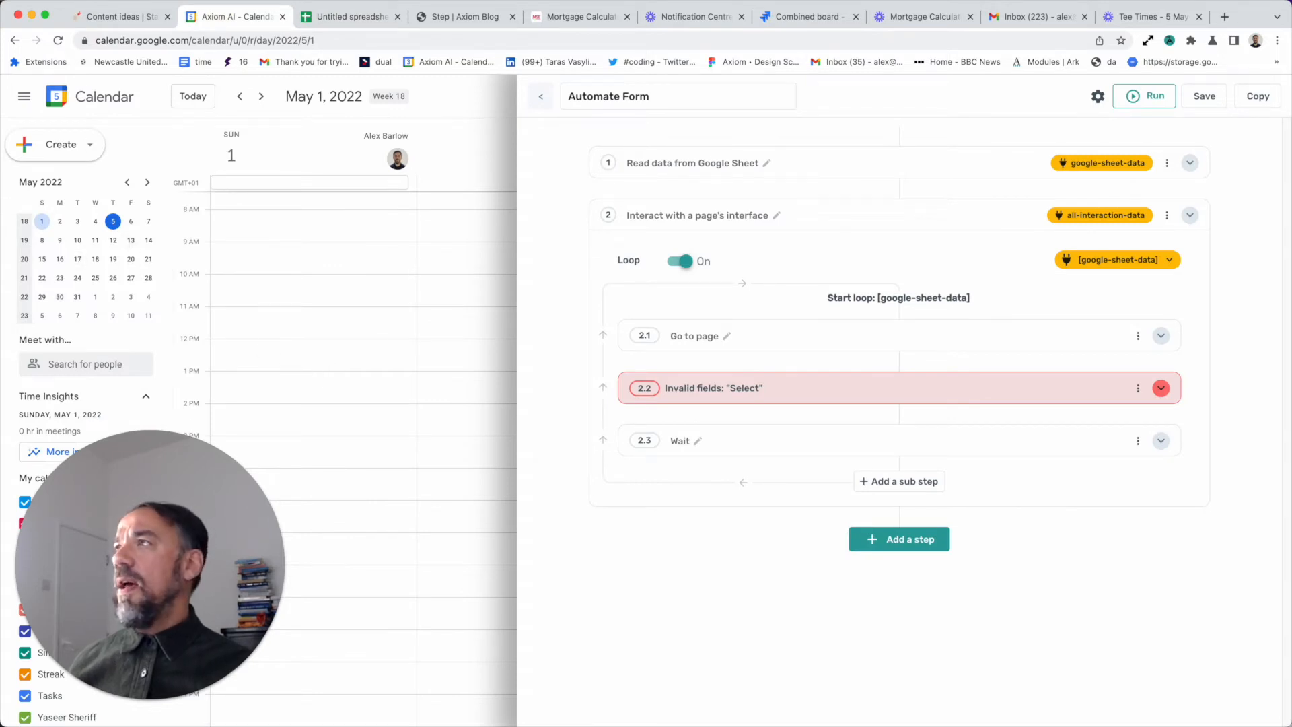
- Inspect May 9 in the mini calendar with DevTools and copy its data-date="20220509" attribute
left_click(0, 0)
mouse_move(42, 205)
left_click(92, 218)
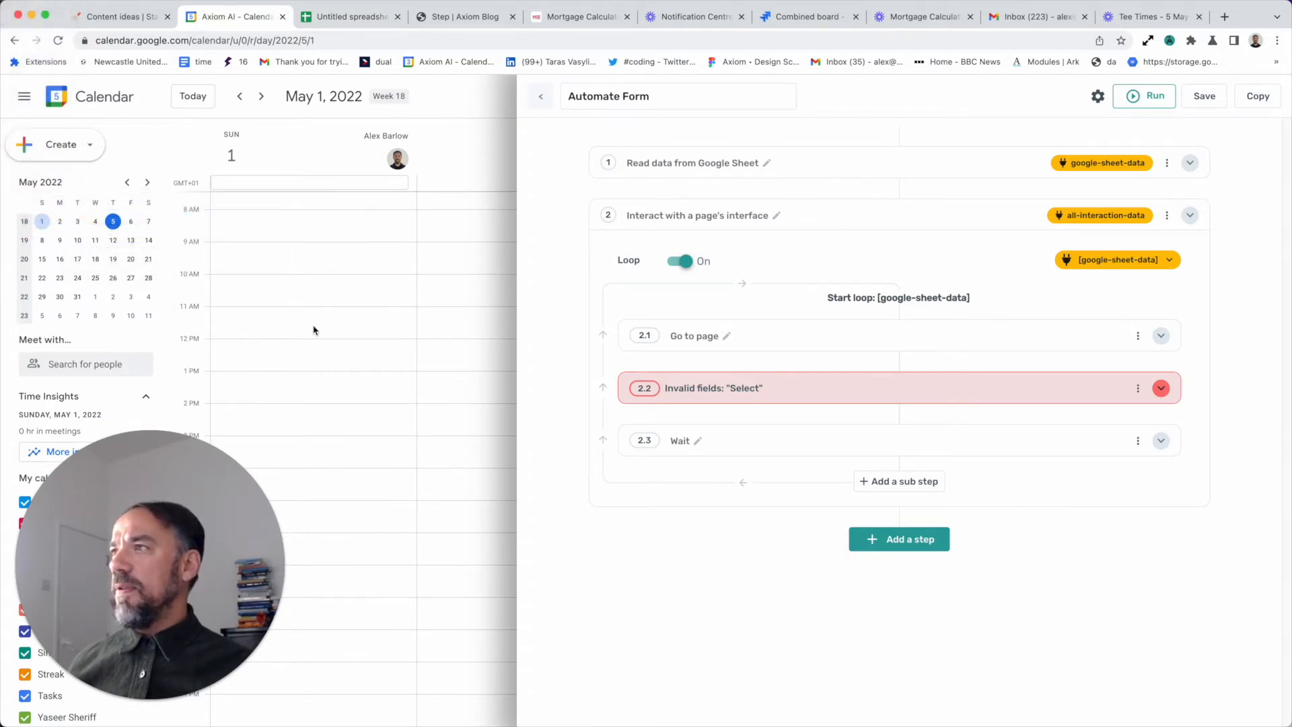
left_click(410, 465)
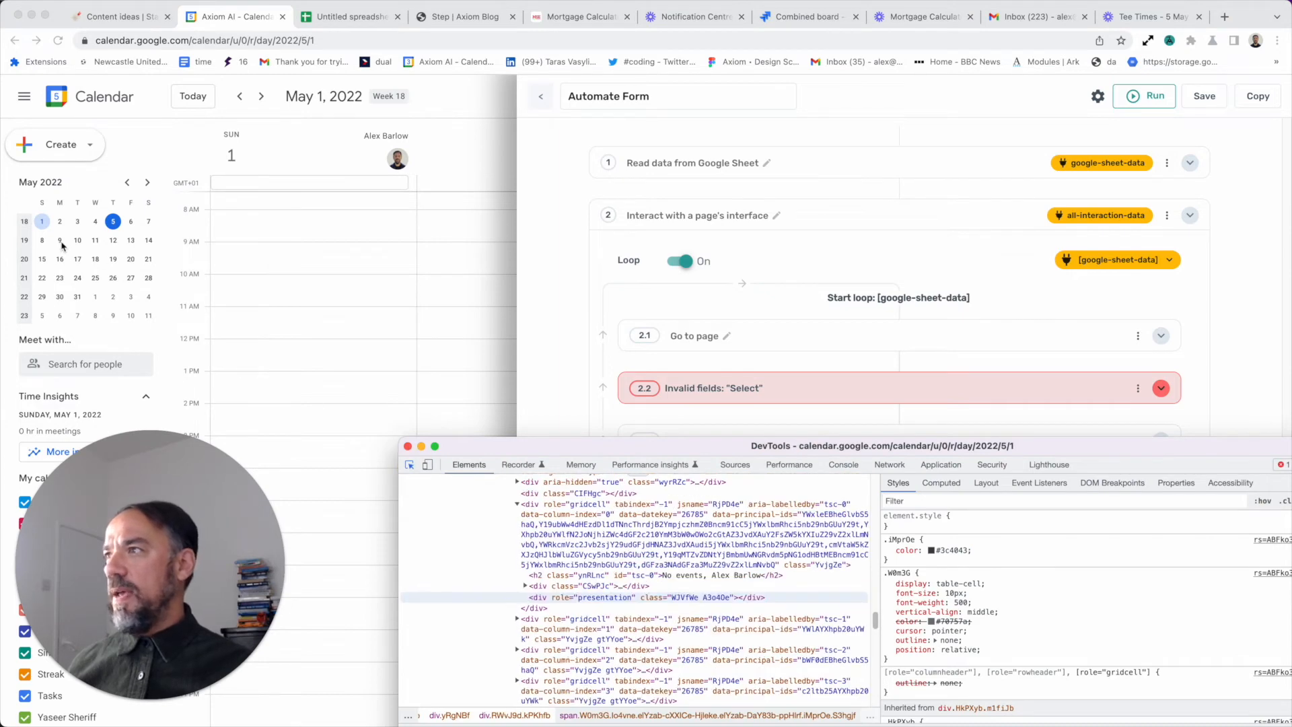
left_click(77, 240)
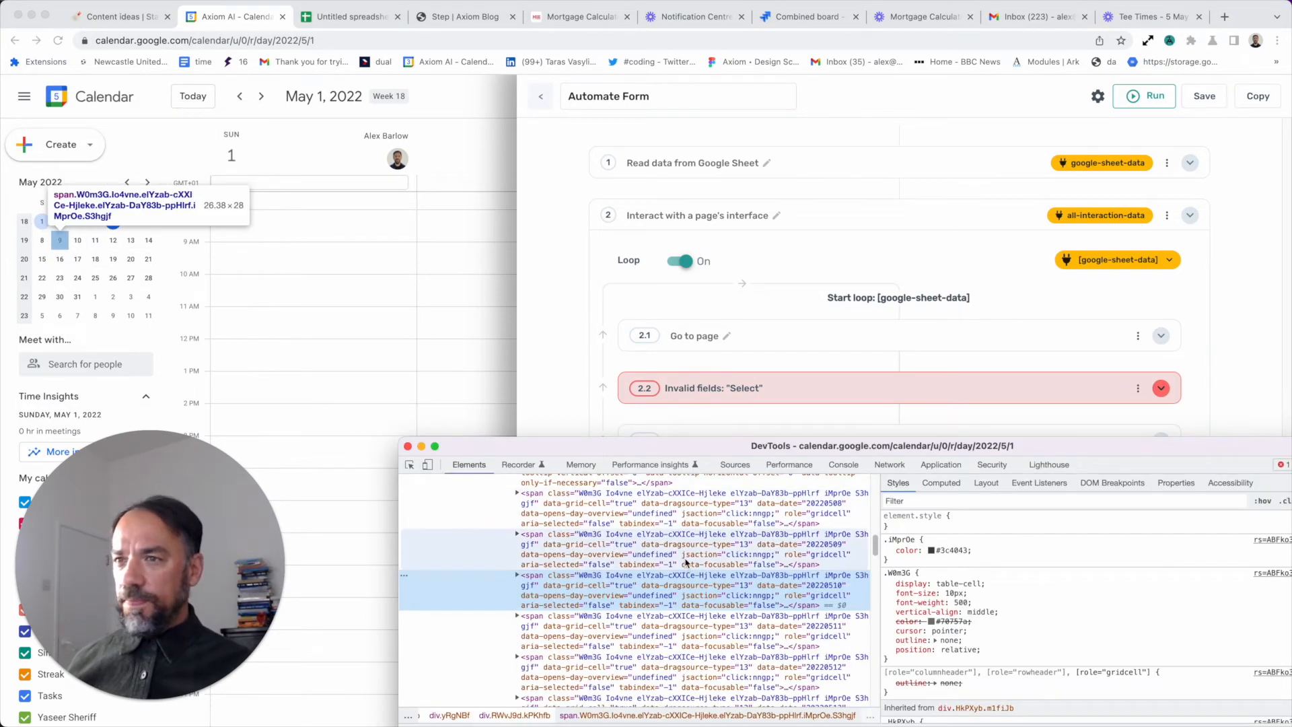
left_click(762, 546)
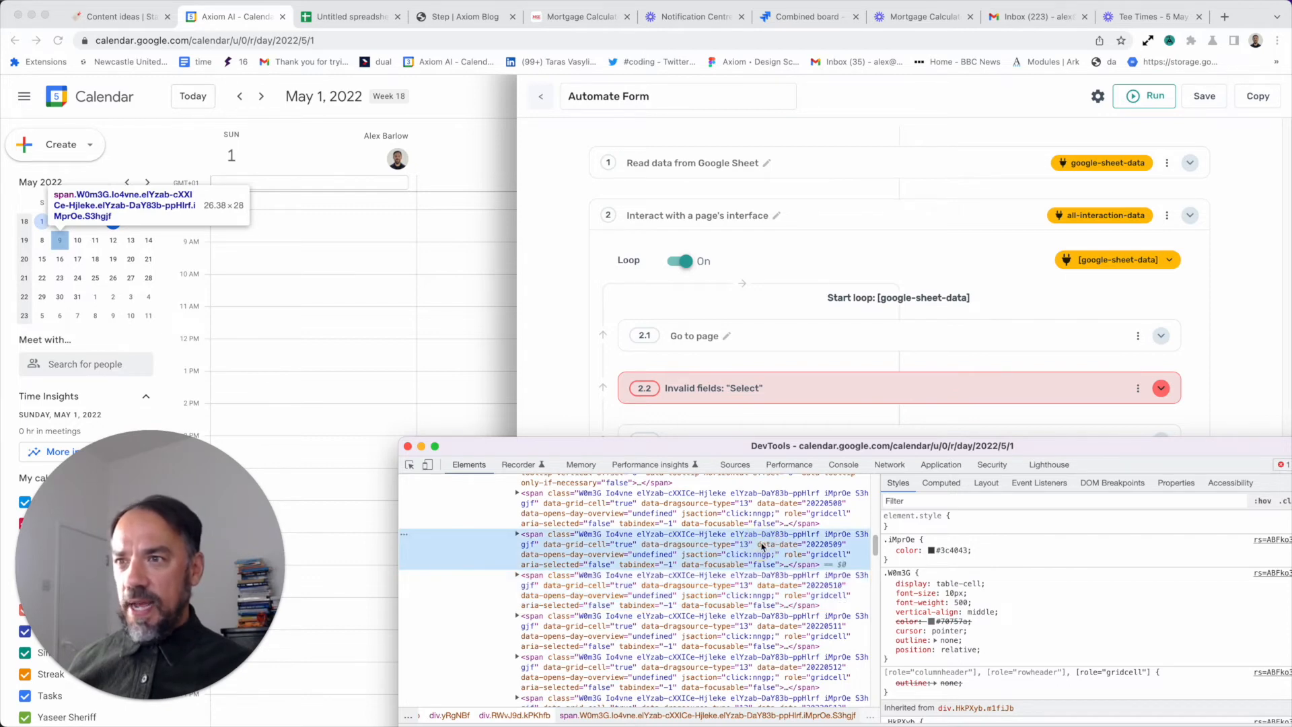
double_click(798, 546)
key("super+c")
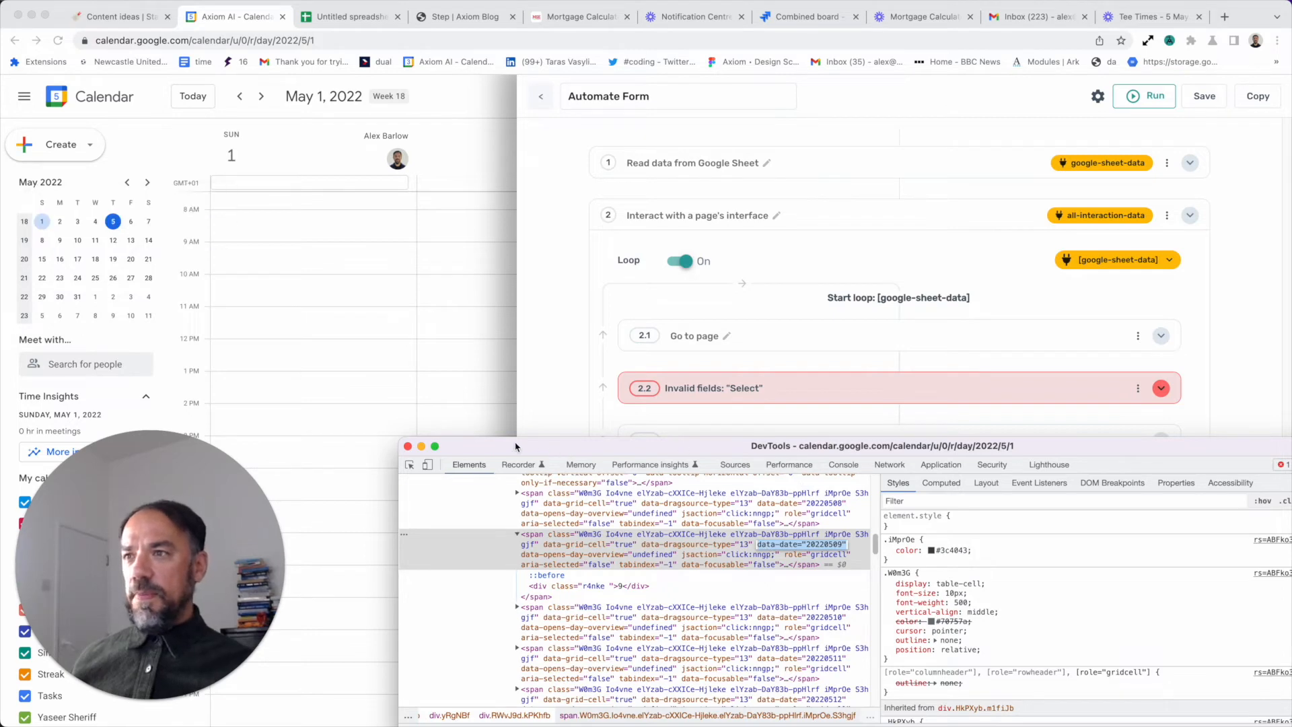
- Enter [data-date="20220509"] as the custom selector of the Click Element step
left_click(750, 412)
left_click(785, 397)
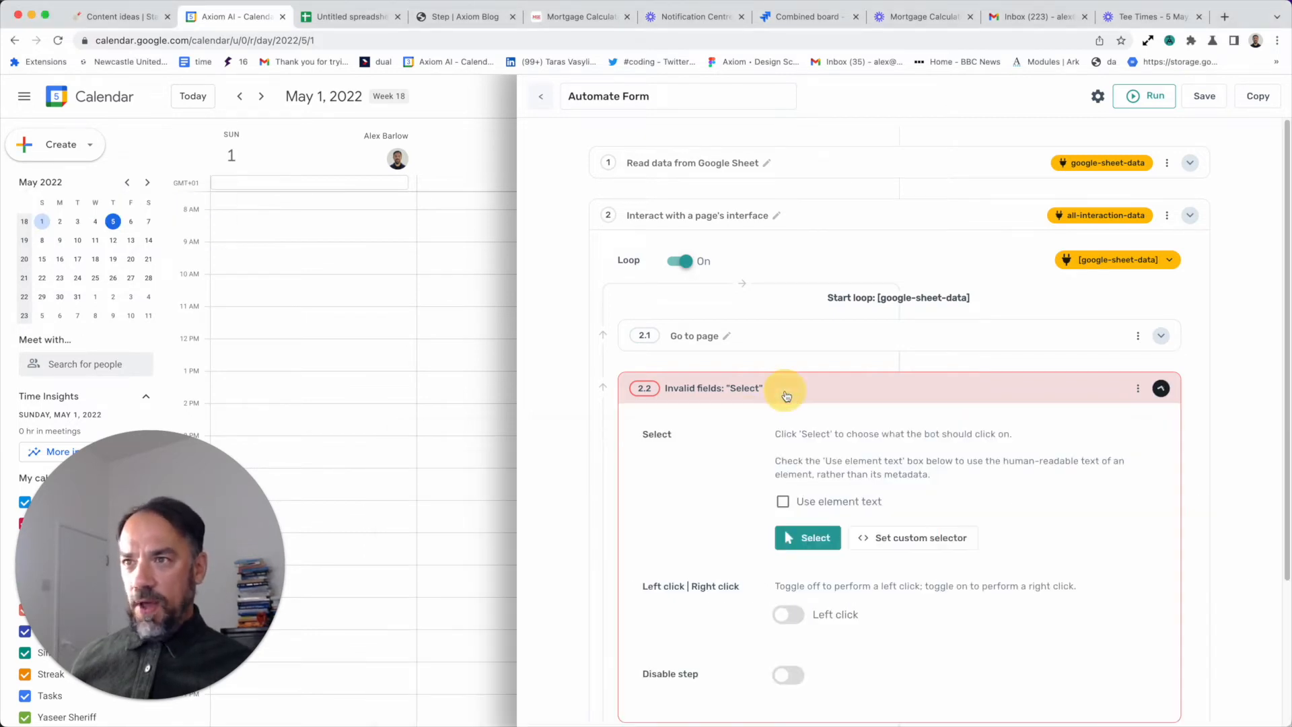
left_click(903, 537)
scroll(828, 599, "down", 1)
left_click(820, 606)
key("super+v")
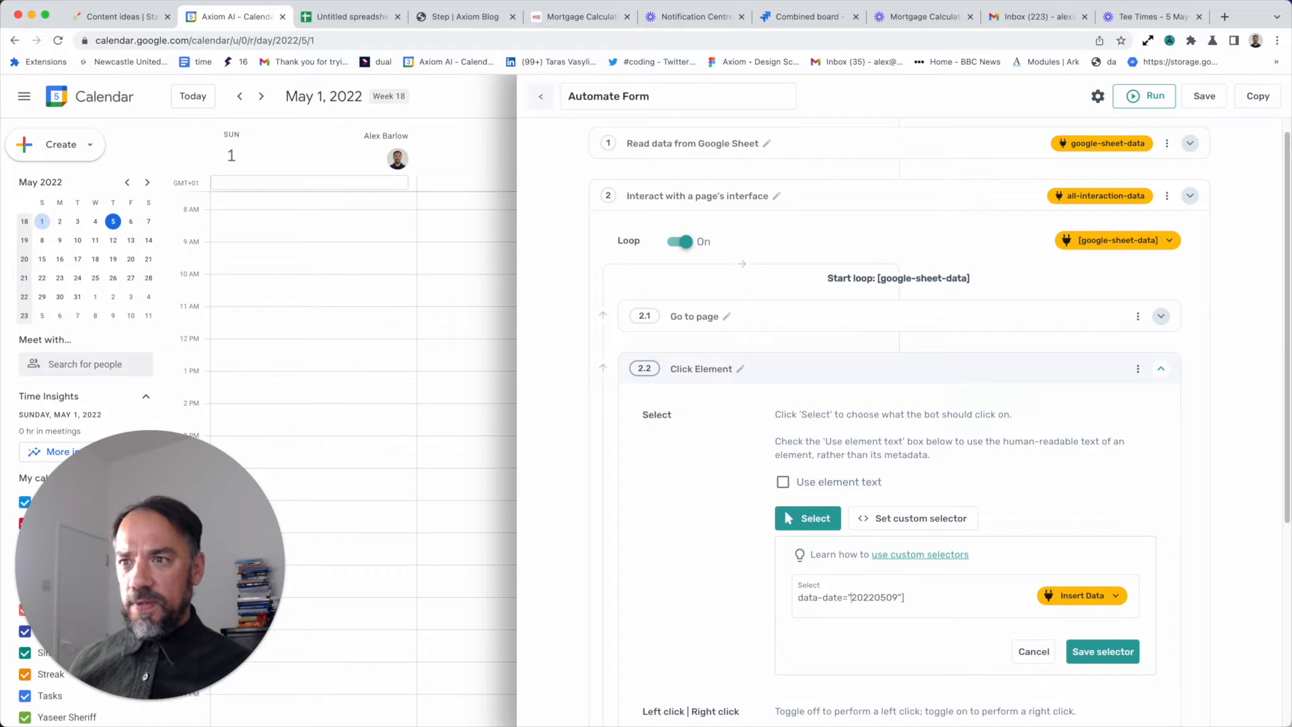
type("[")
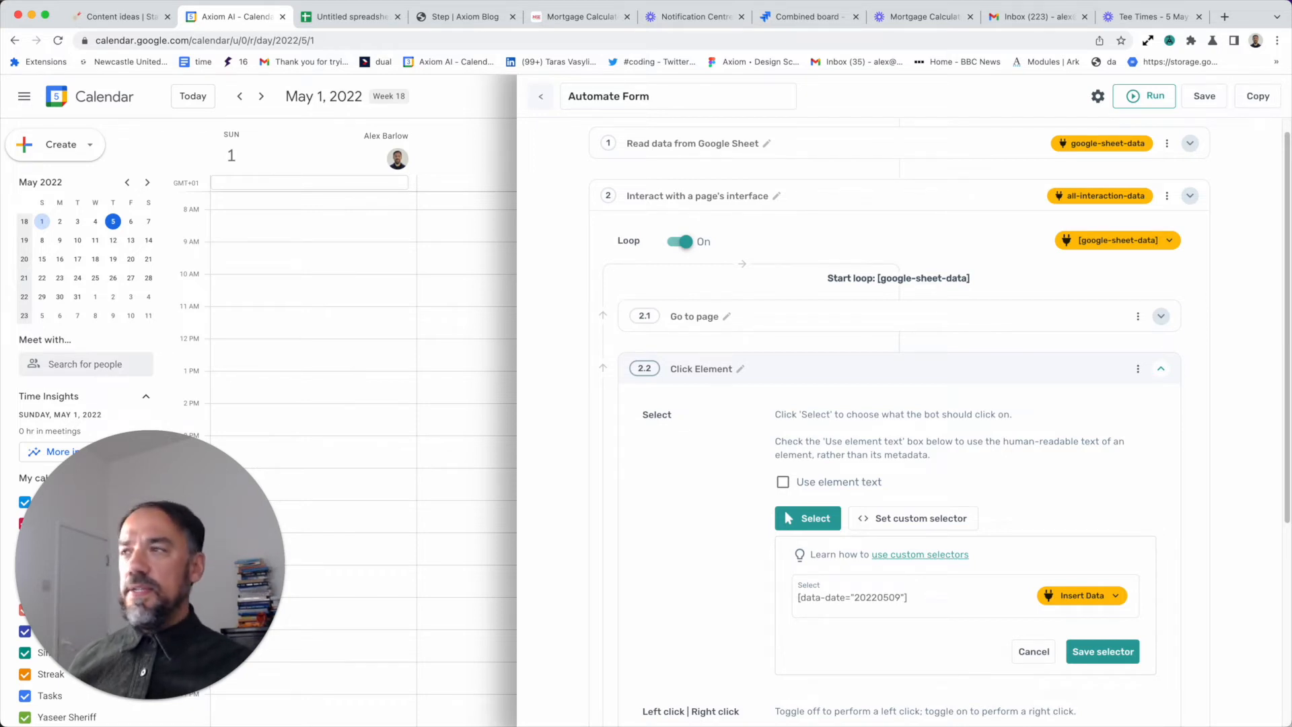
- Reopen DevTools on the calendar page and copy the class name W0m3G from the May 9 span
left_click(3, 1)
mouse_move(47, 207)
left_click(108, 218)
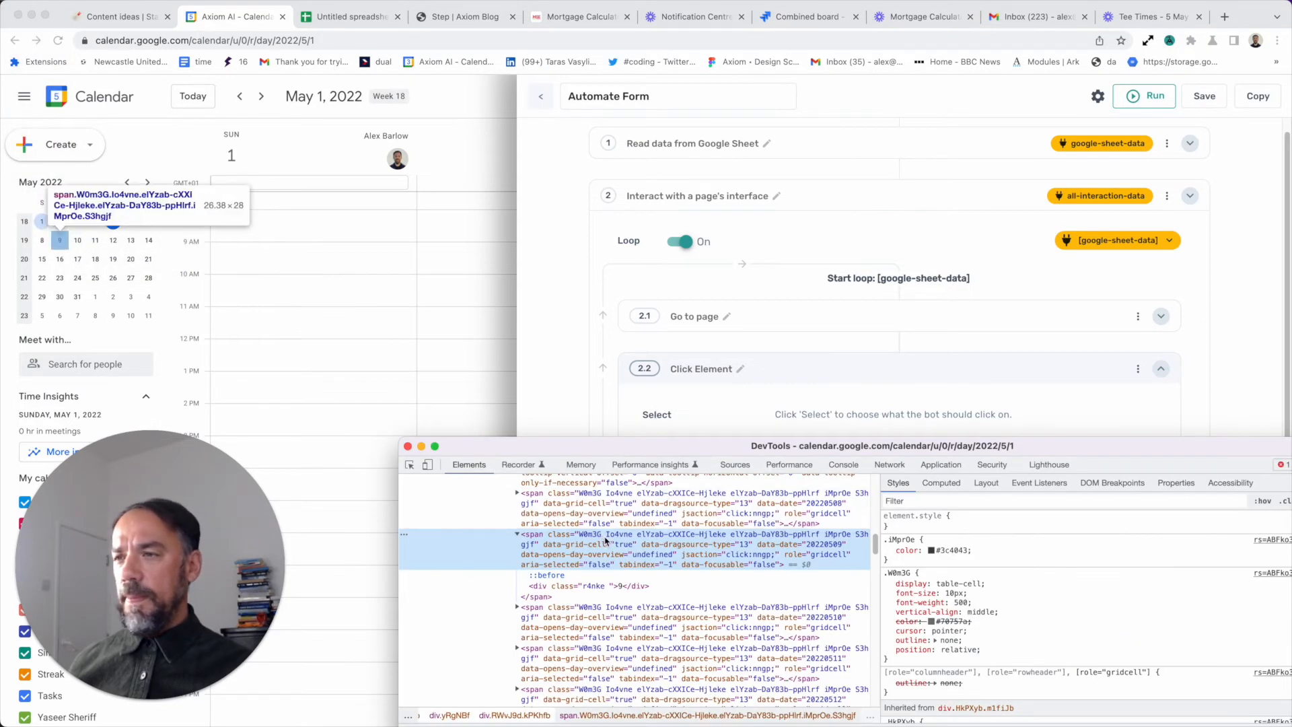
double_click(603, 538)
left_click(603, 538)
left_click_drag(603, 538, 577, 538)
key("ctrl+c")
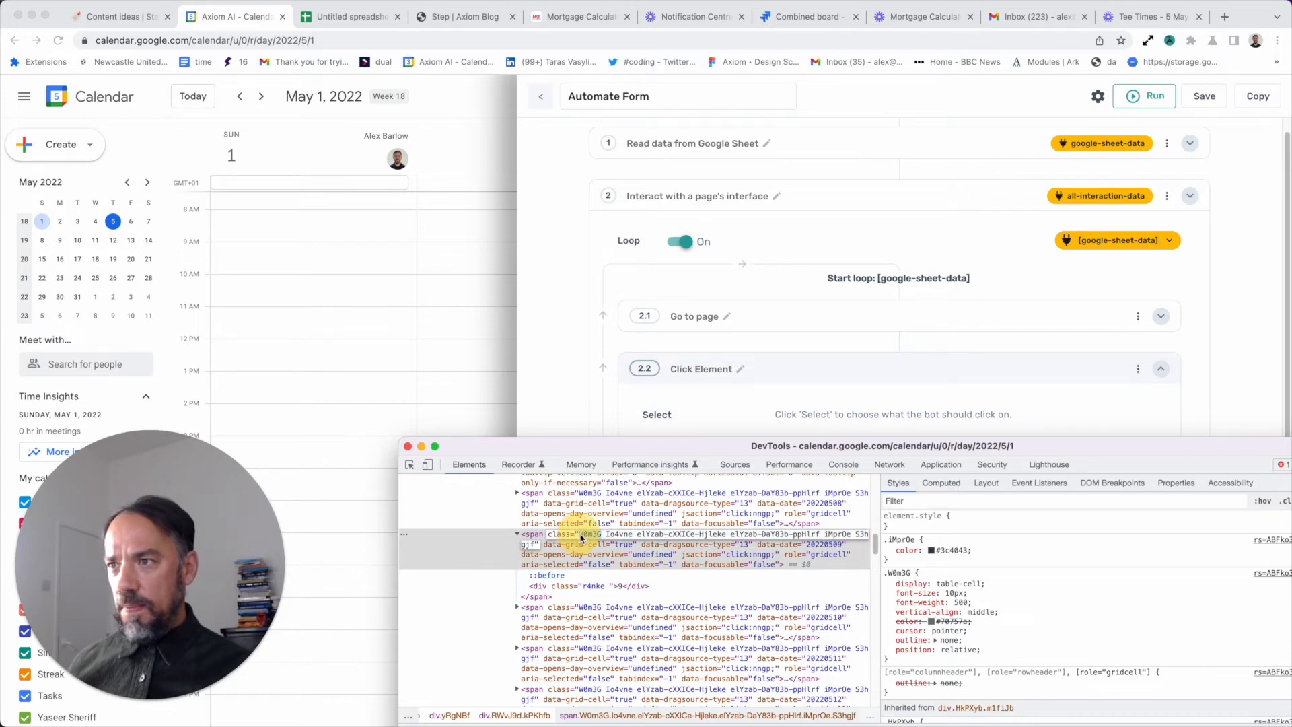
- Prefix the custom selector with the class to make .W0m3G[data-date="20220509"], save the selector and collapse the Click Element step
left_click(712, 400)
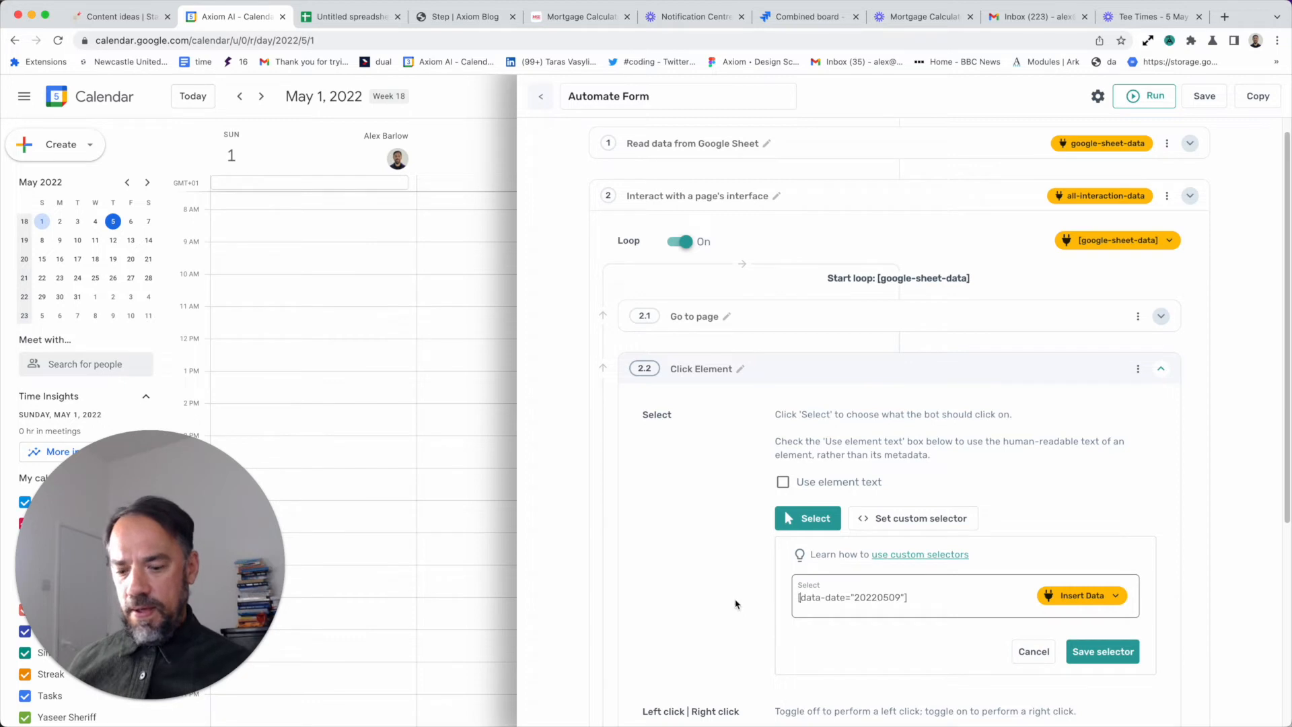
type(".")
key("ctrl+v")
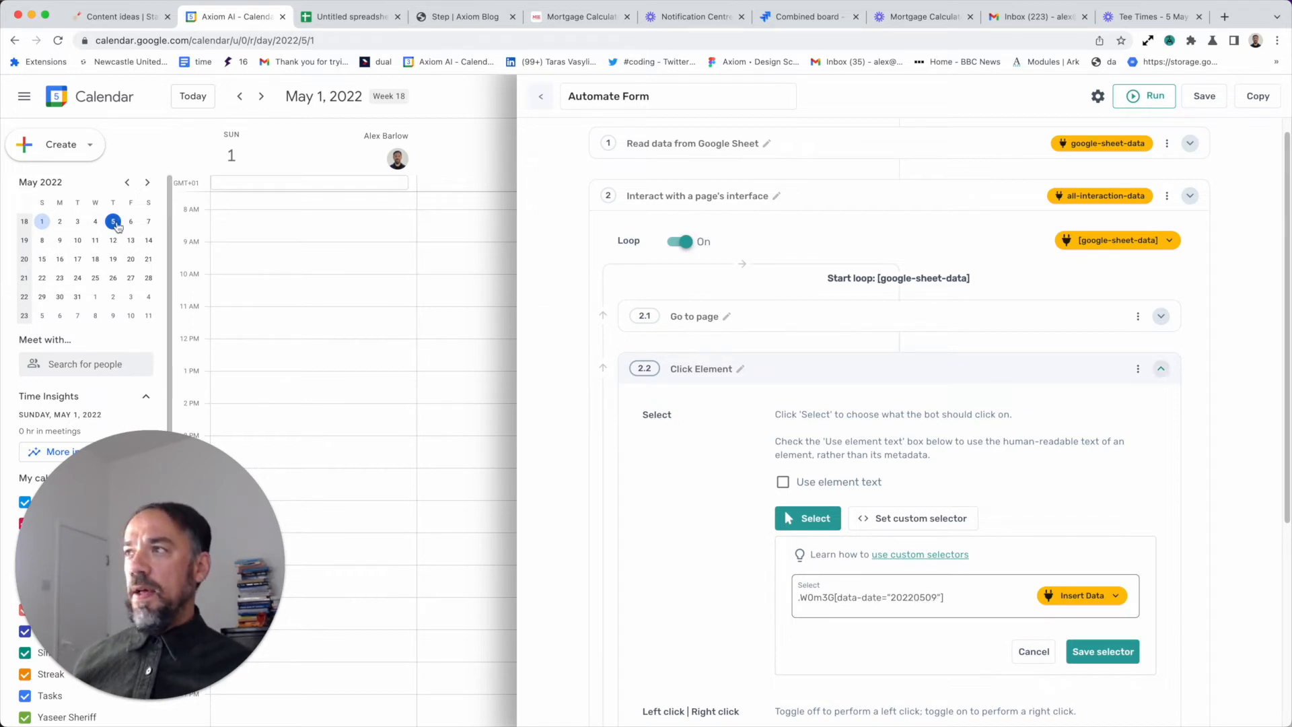
left_click(1135, 668)
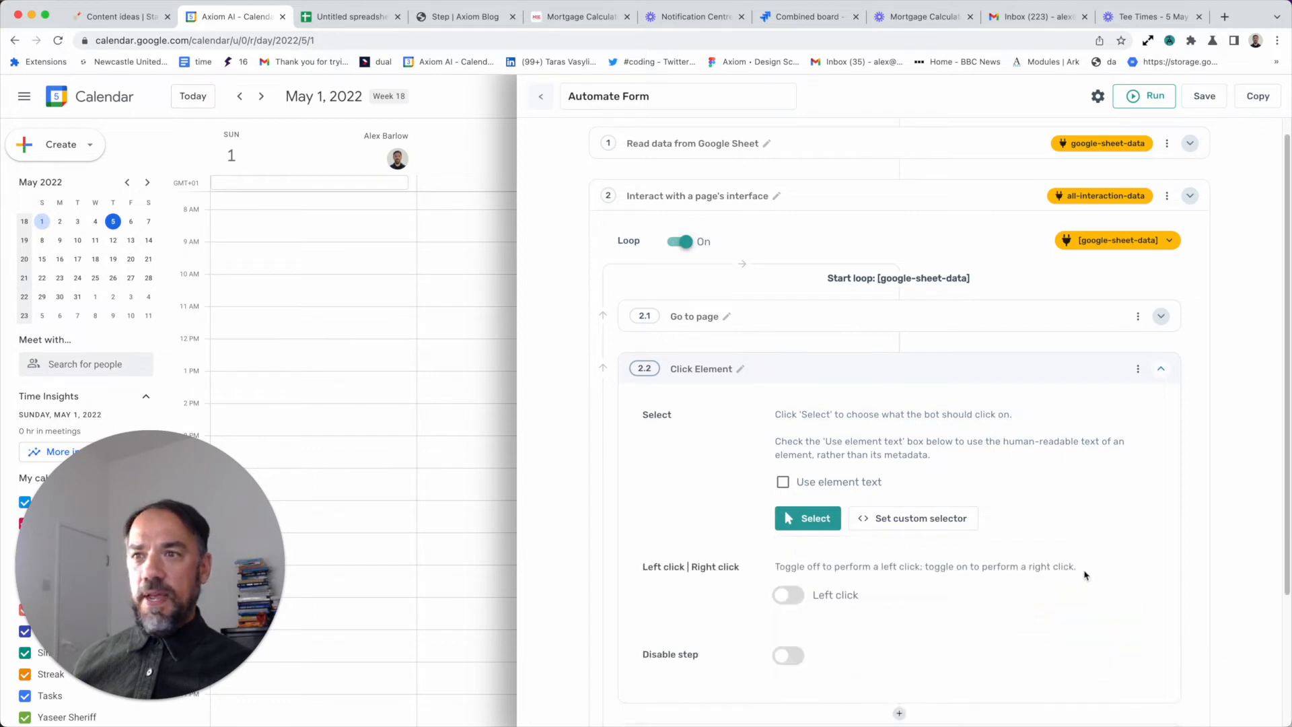
left_click(965, 369)
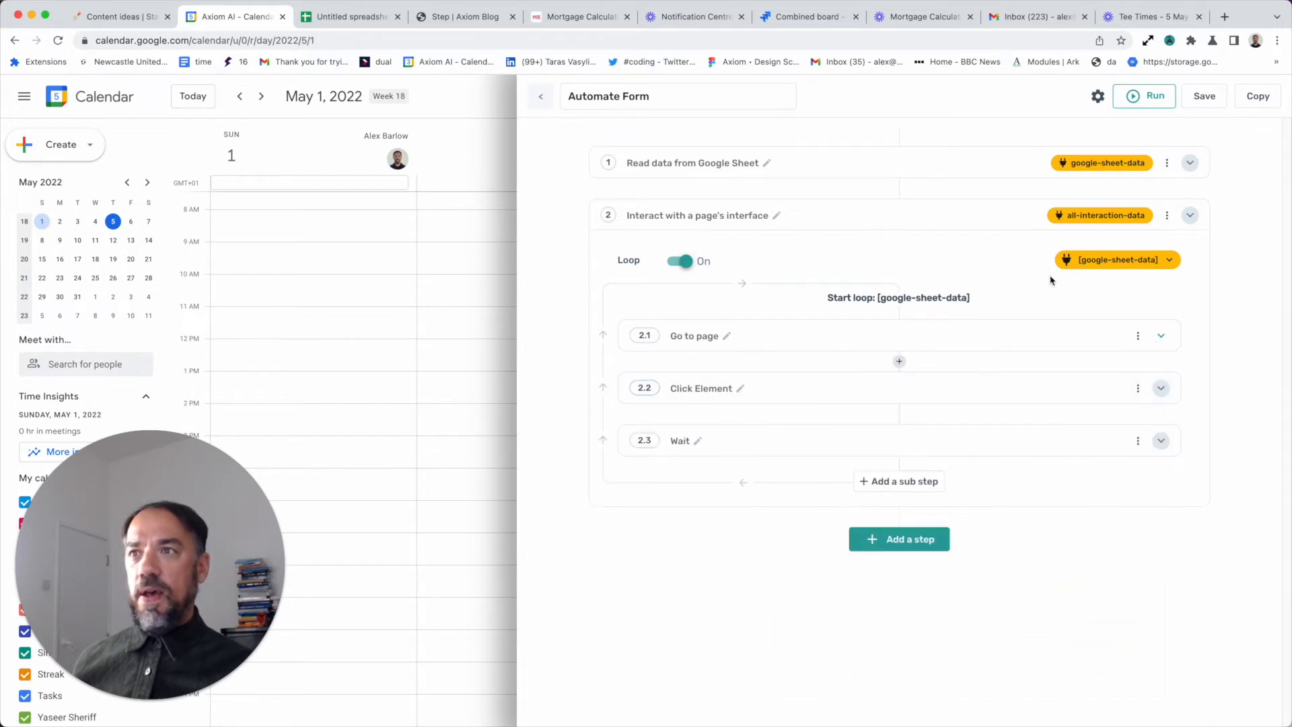
- Run the calendar automation on the desktop and close the bot's browser window to end the run
left_click(1135, 100)
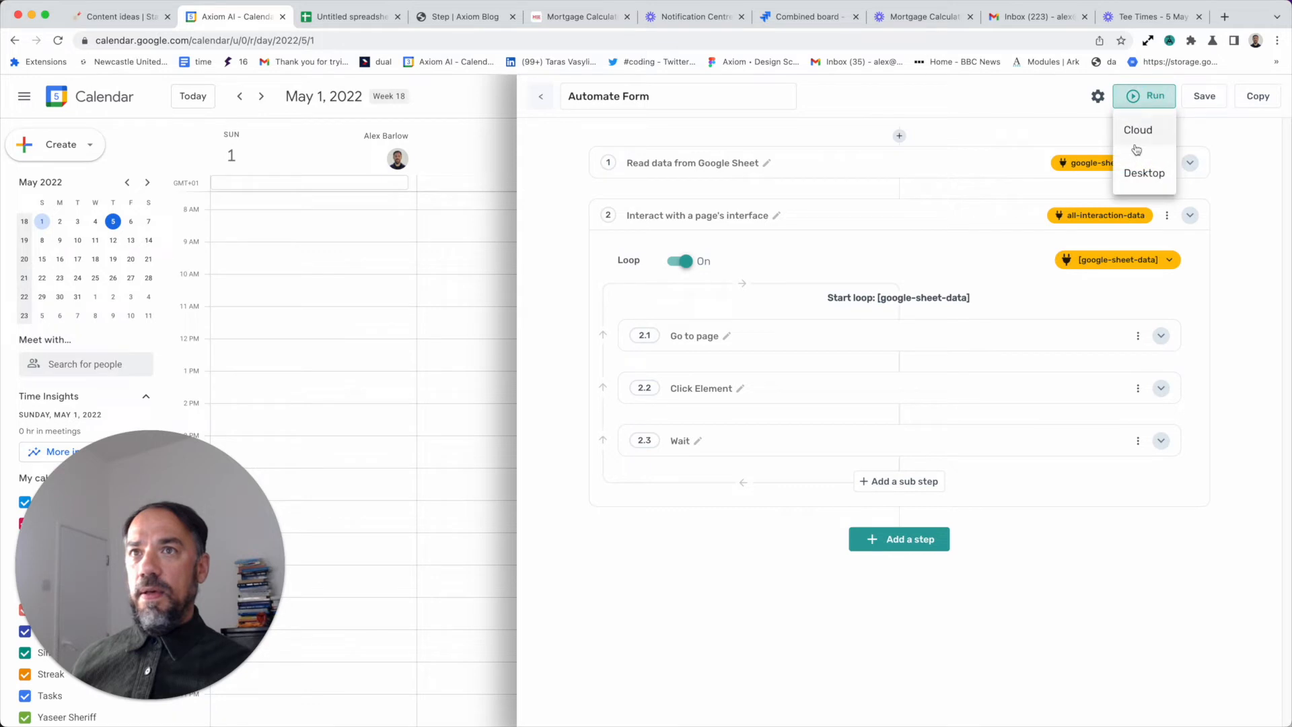
left_click(1137, 173)
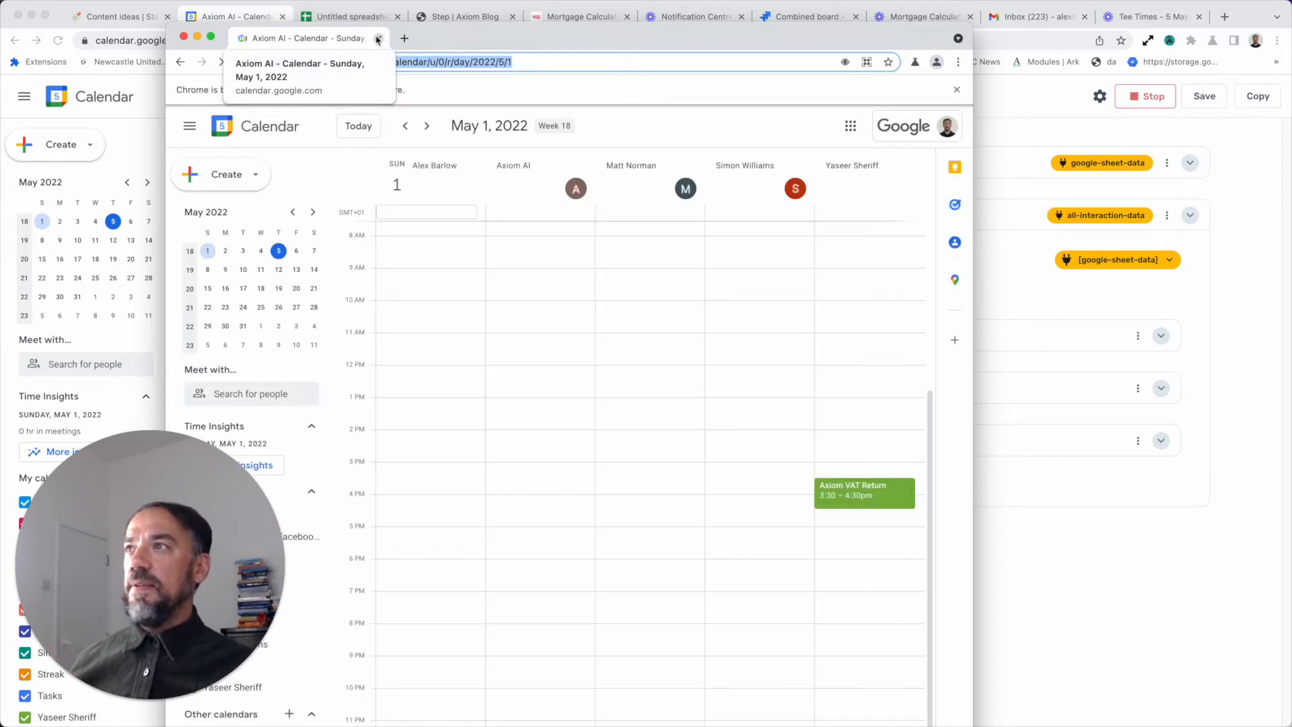
left_click(377, 40)
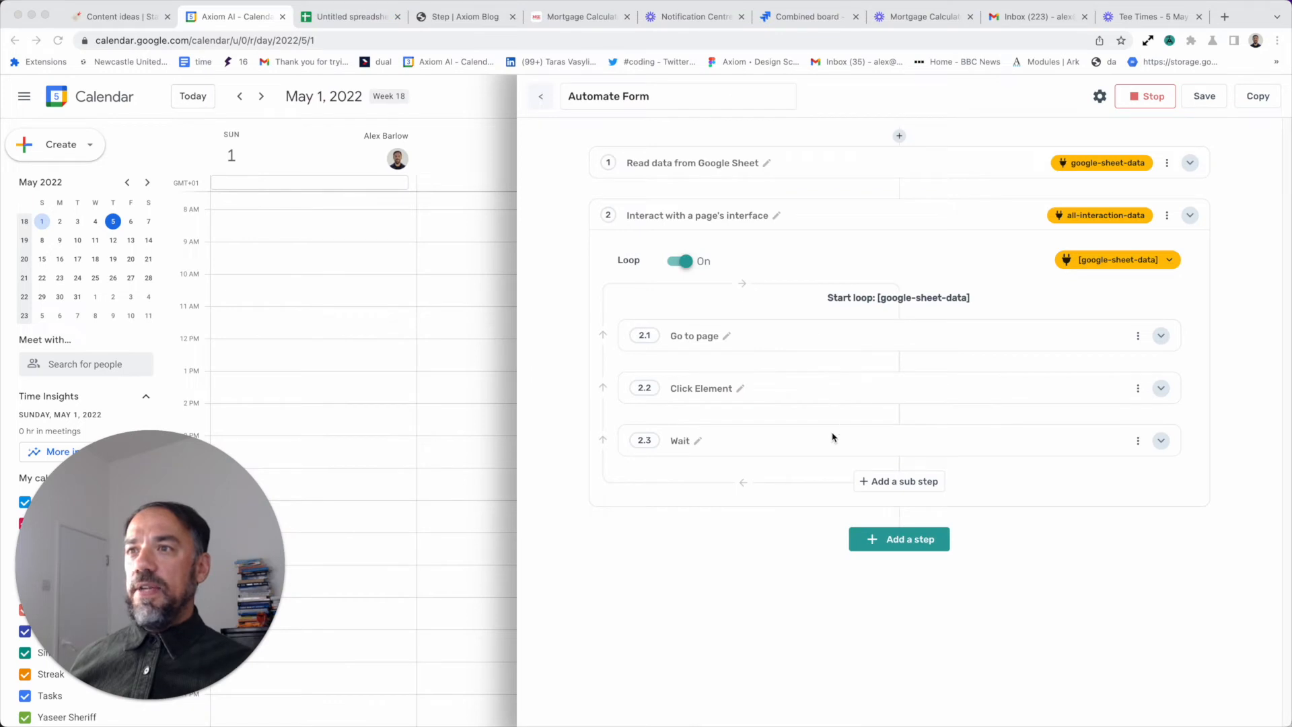
- Replace 20220509 in the Click Element step's custom selector with column A of google-sheet-data
left_click(820, 387)
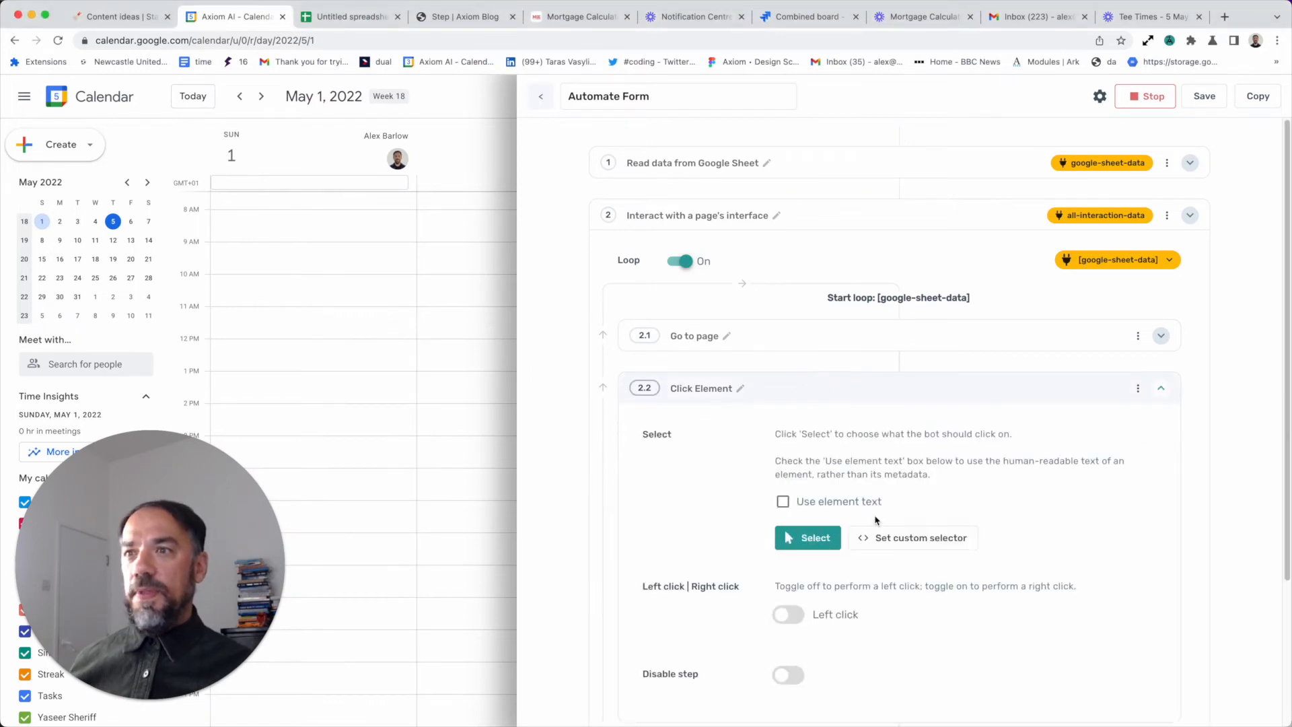
left_click(886, 538)
scroll(929, 592, "down", 1)
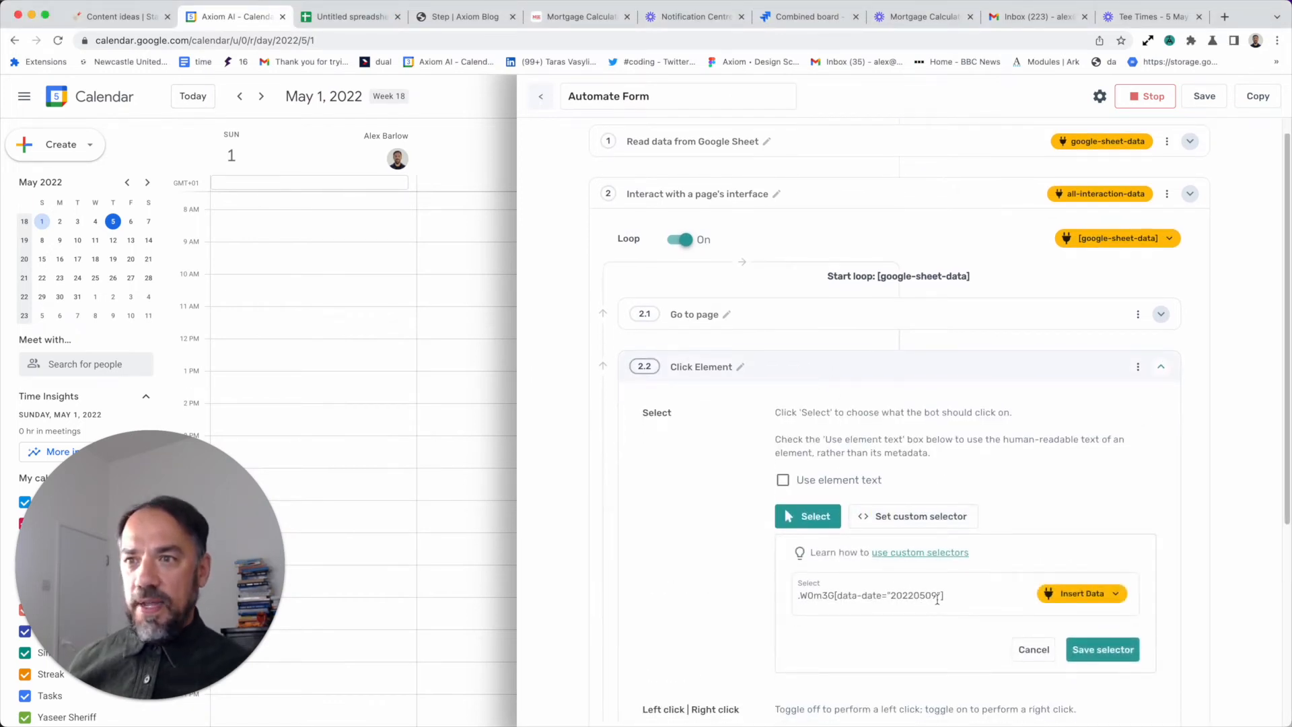
left_click_drag(937, 598, 892, 598)
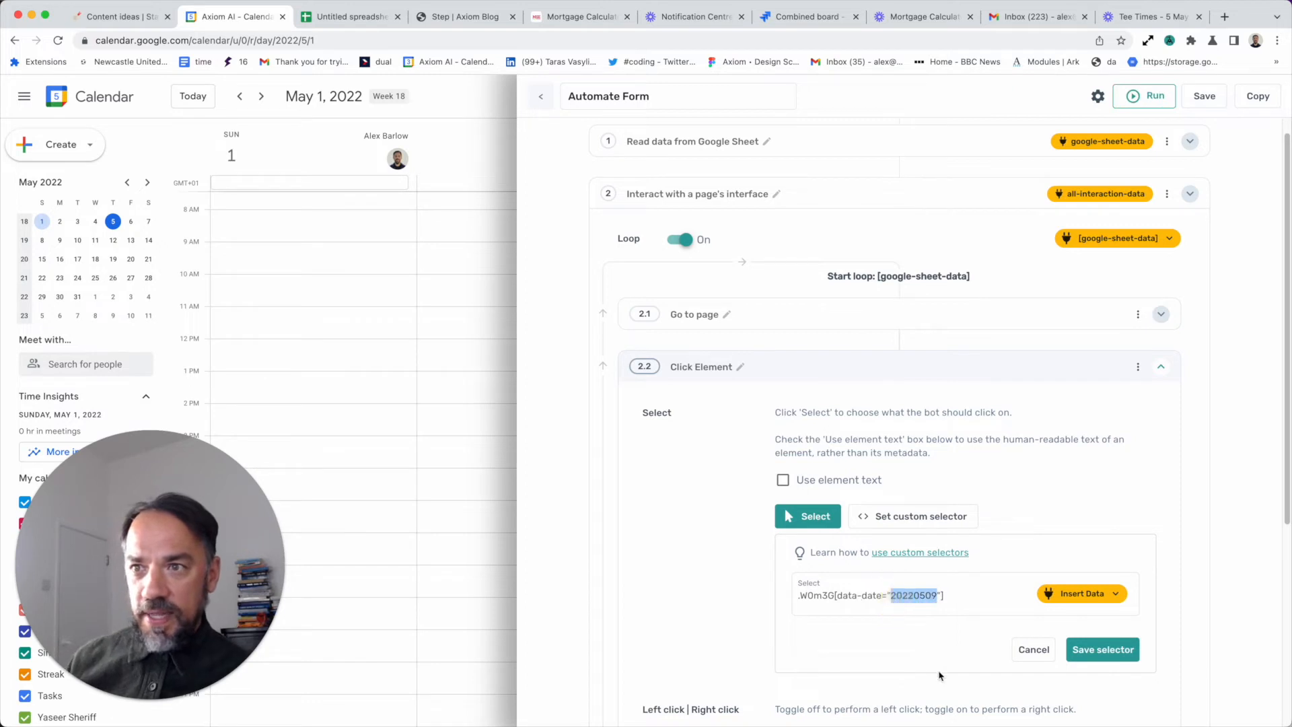
key("BackSpace")
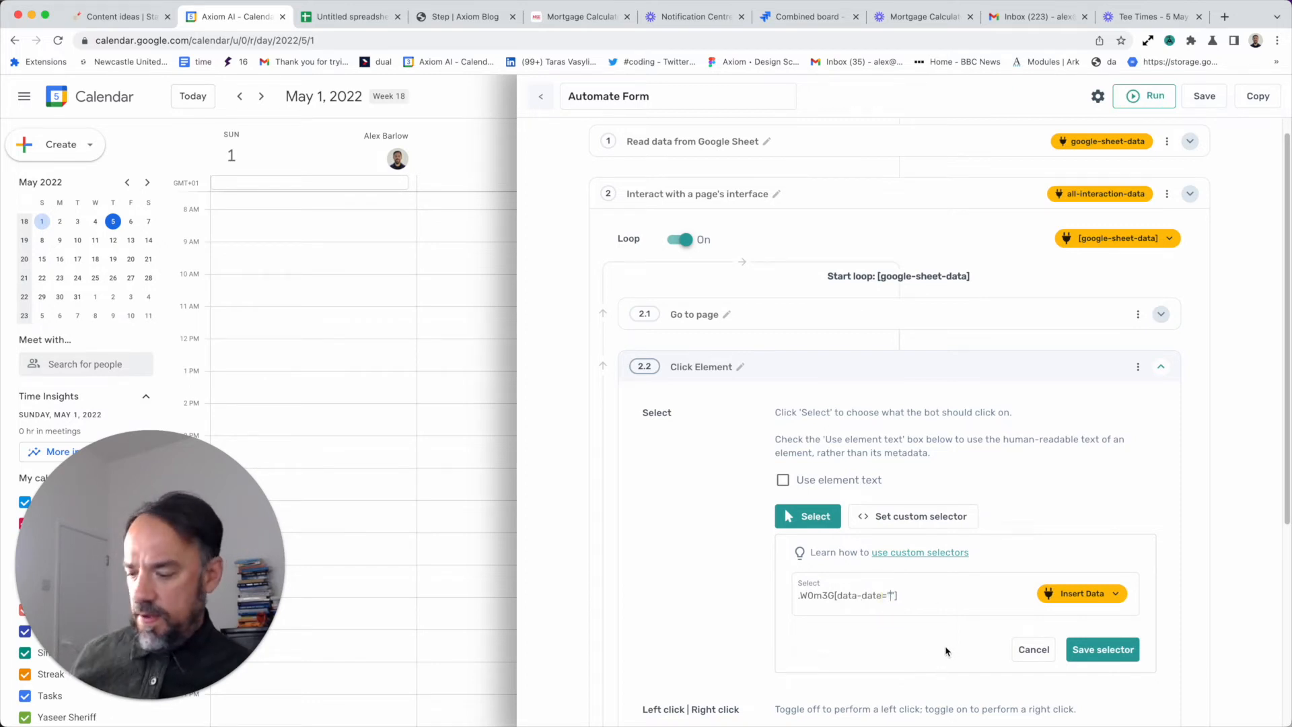
left_click(1052, 594)
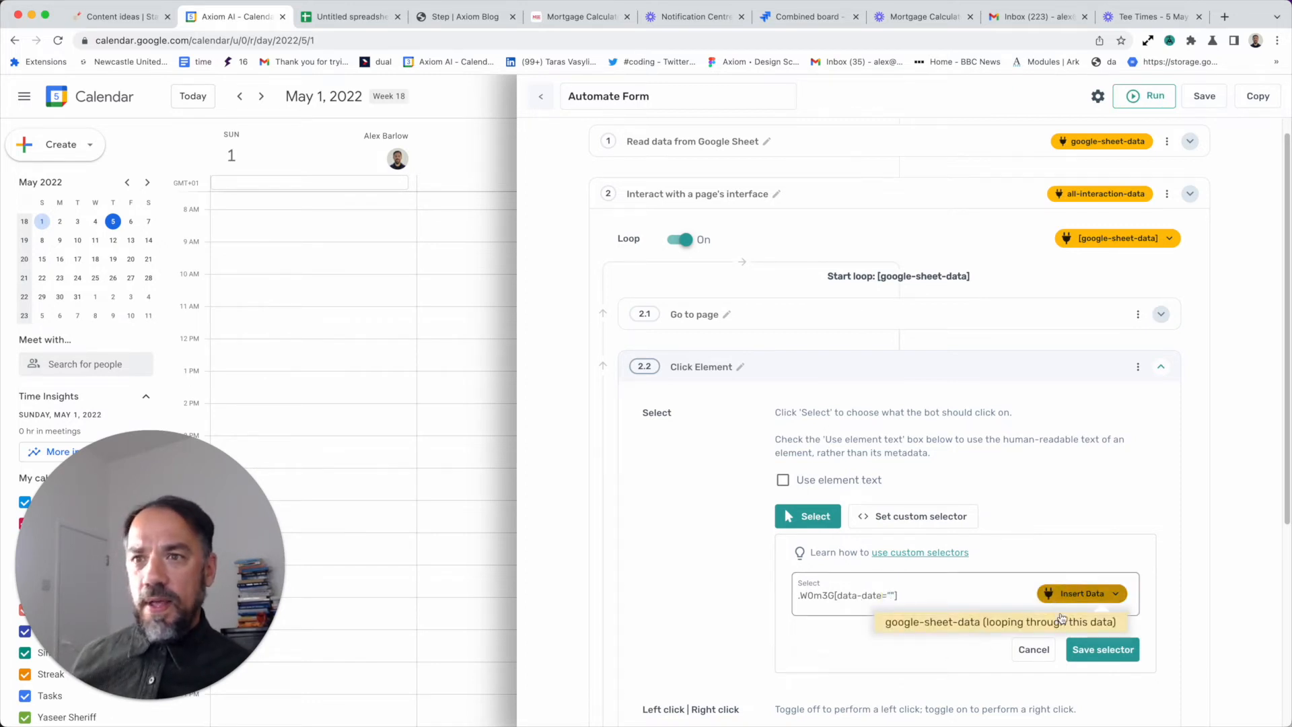
left_click(1061, 620)
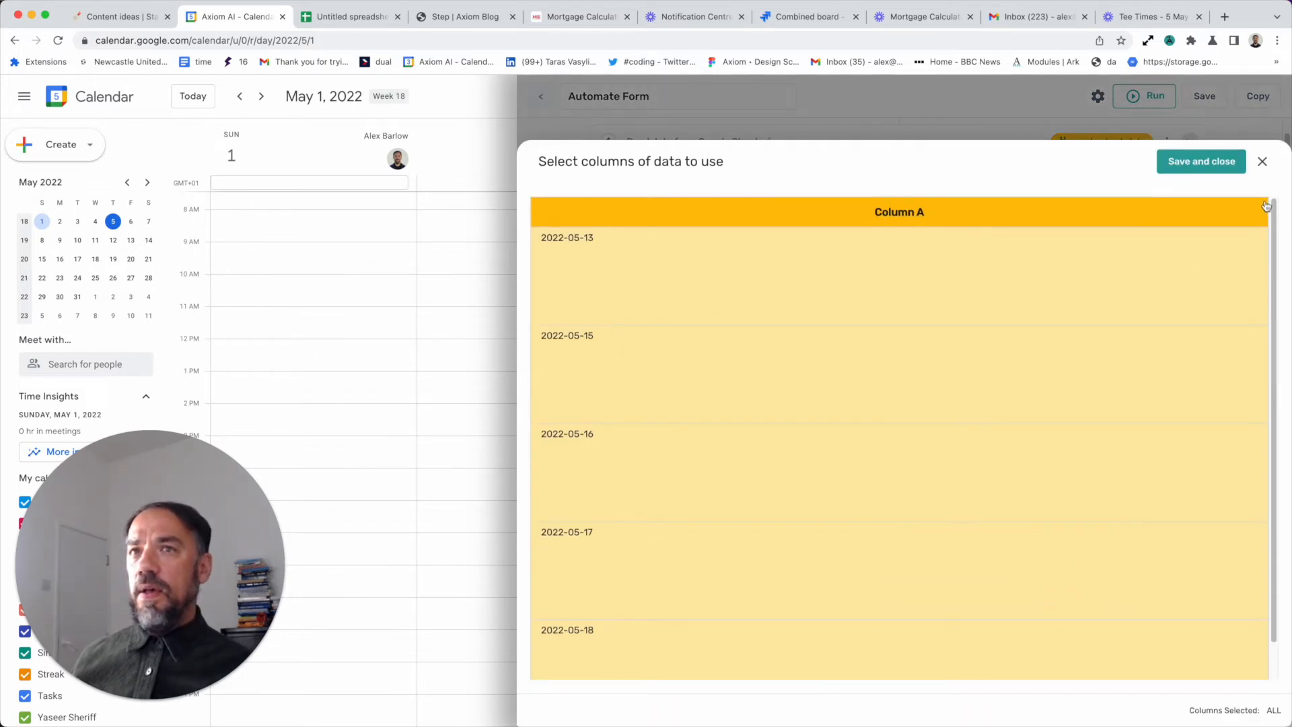
left_click(1216, 168)
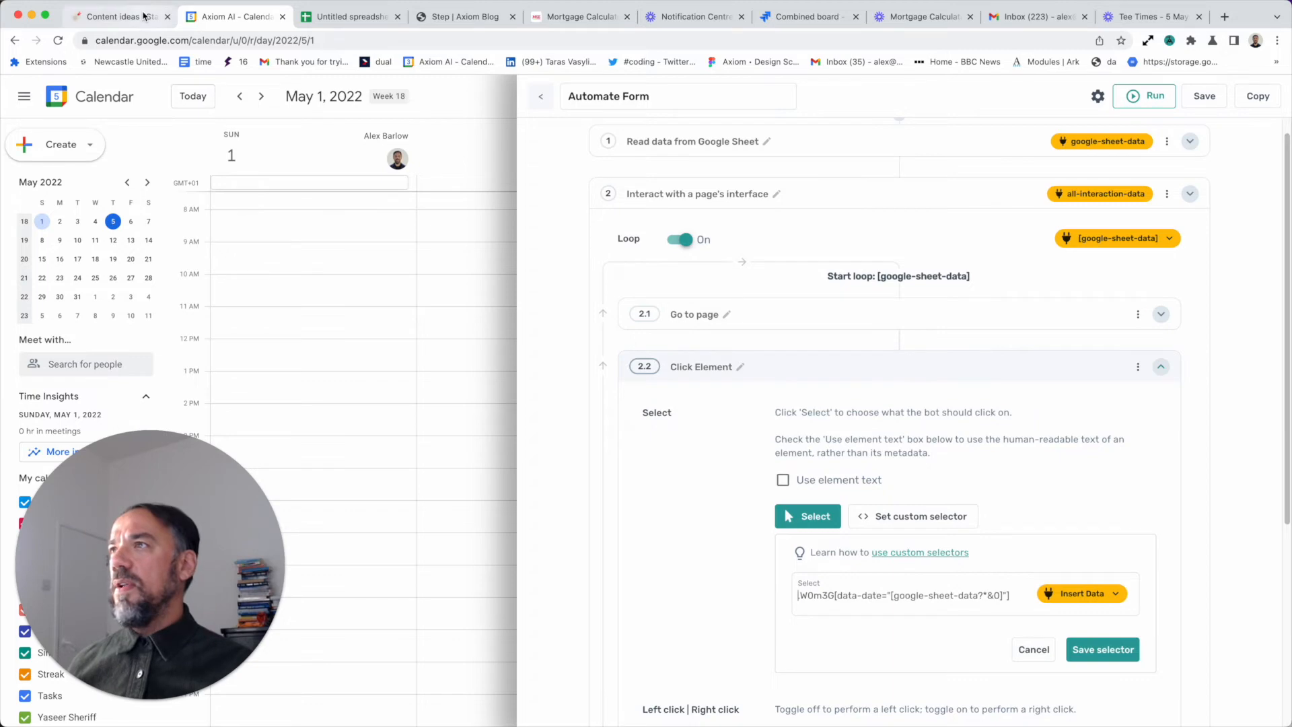
- Inspect May 27 in the mini calendar with DevTools and copy its data-date value 20220527
left_click(1, 0)
mouse_move(40, 203)
left_click(103, 219)
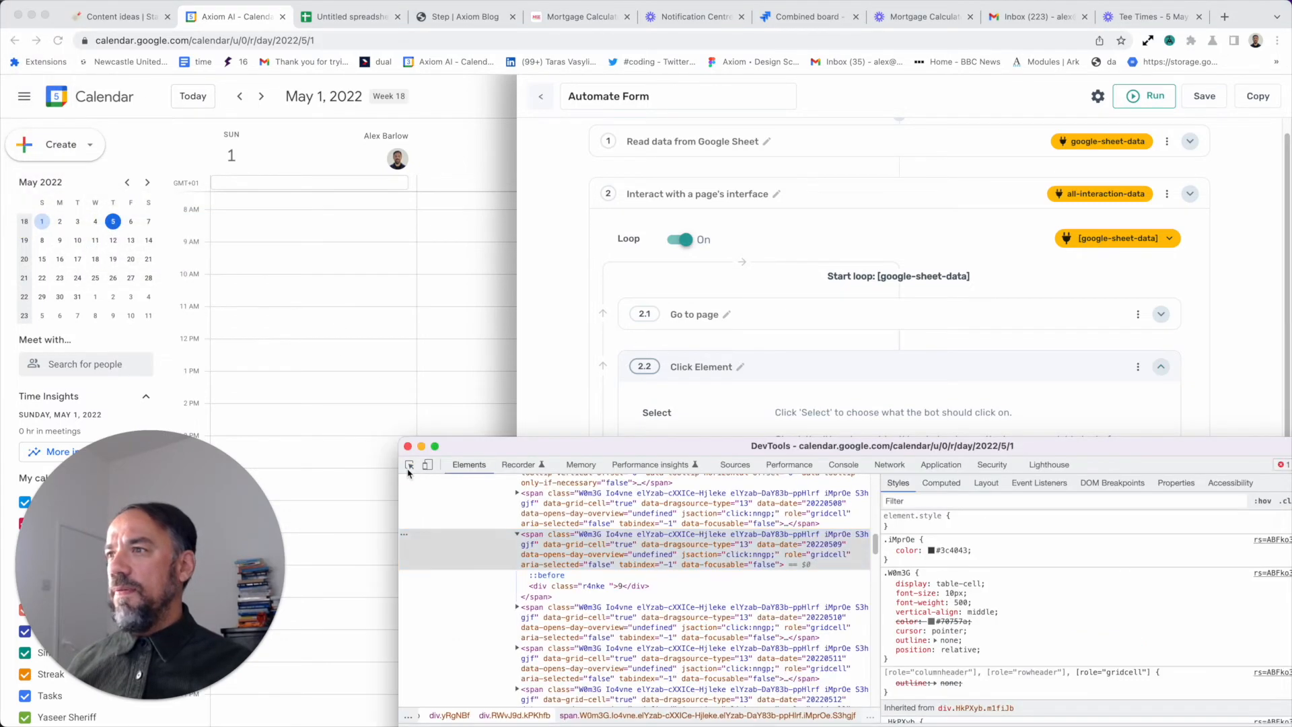
left_click(409, 464)
left_click(132, 285)
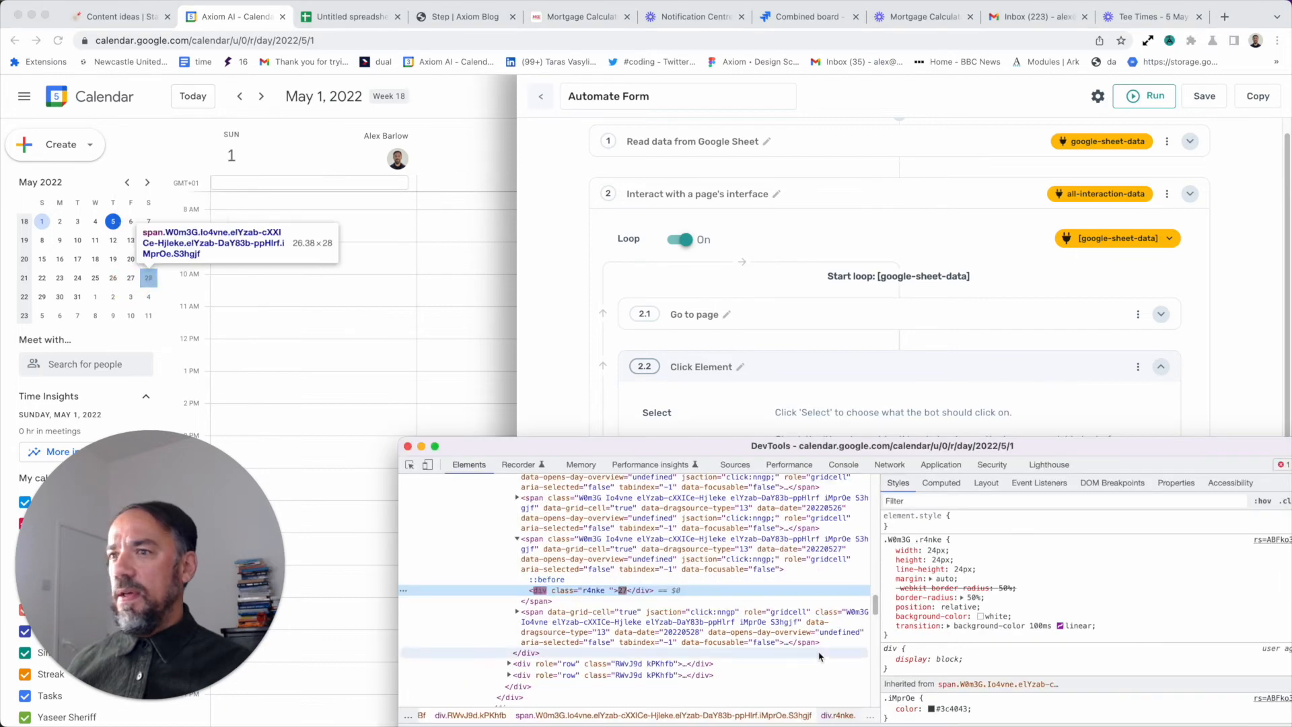
double_click(822, 551)
key("super+c")
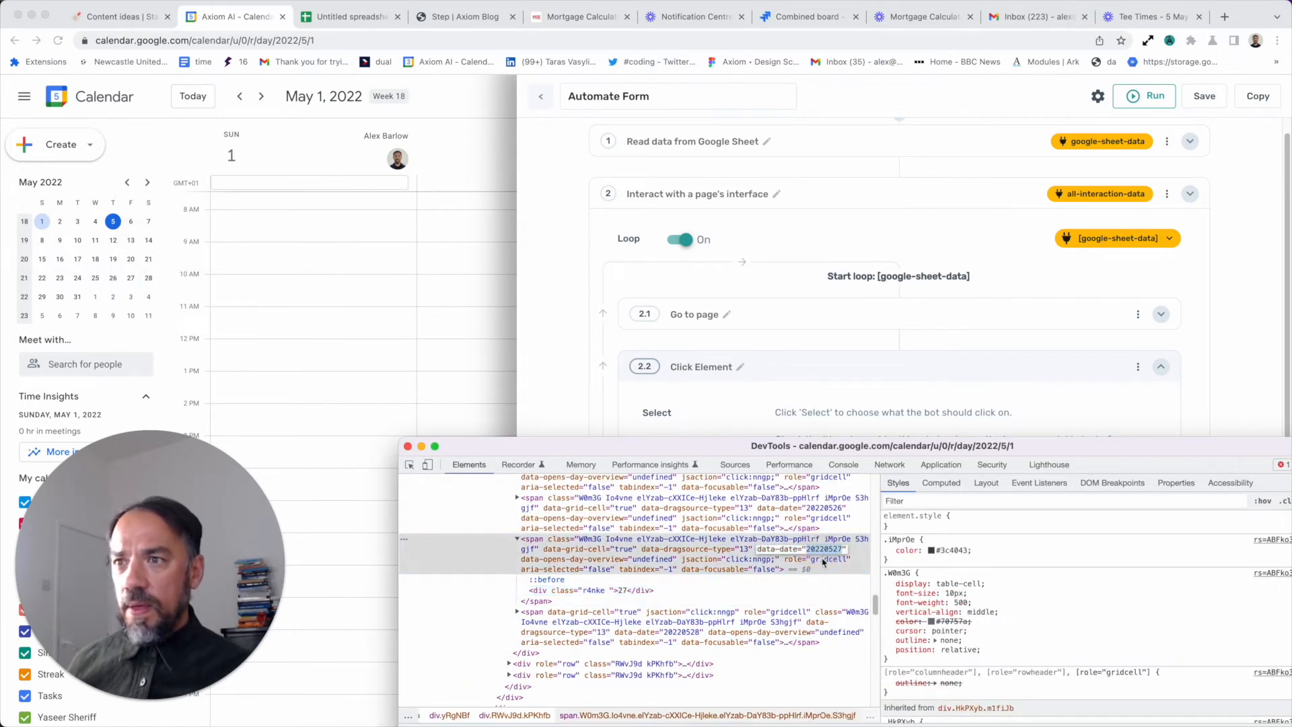
- Return to the Automate Form panel, save the automation and dismiss the confirmation
left_click(863, 372)
left_click(1190, 103)
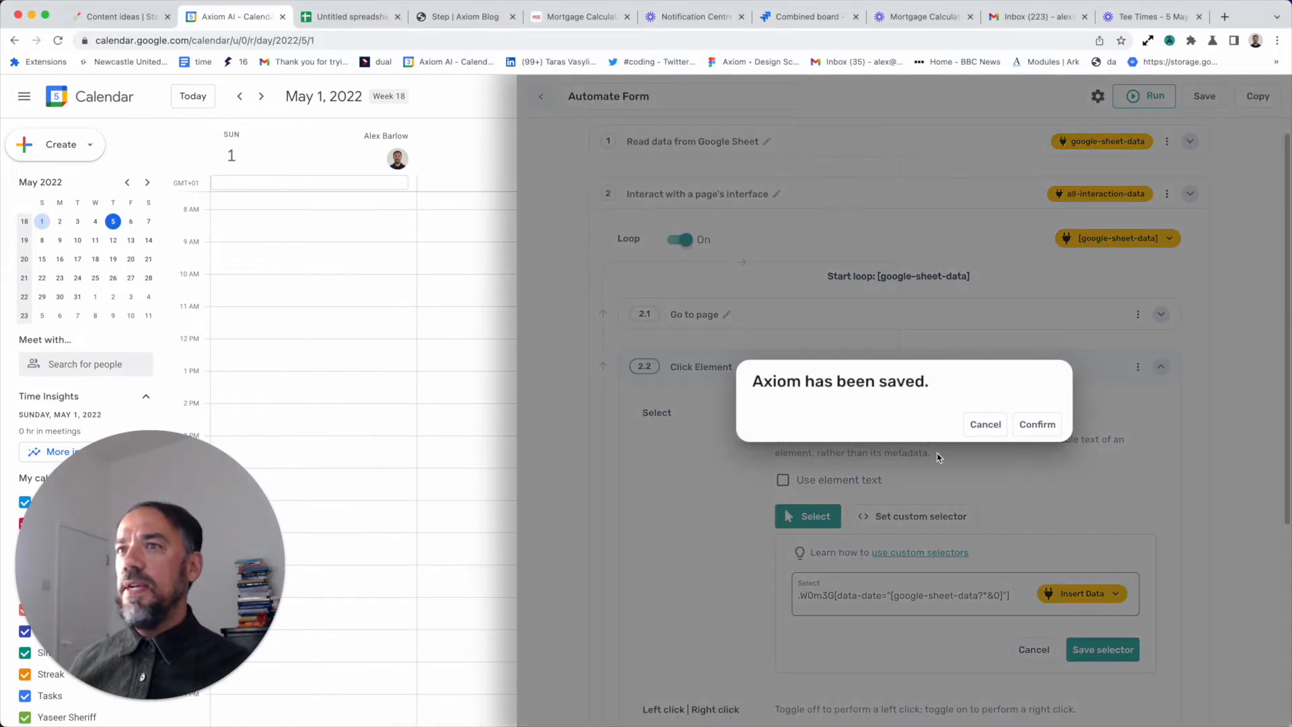
left_click(1037, 424)
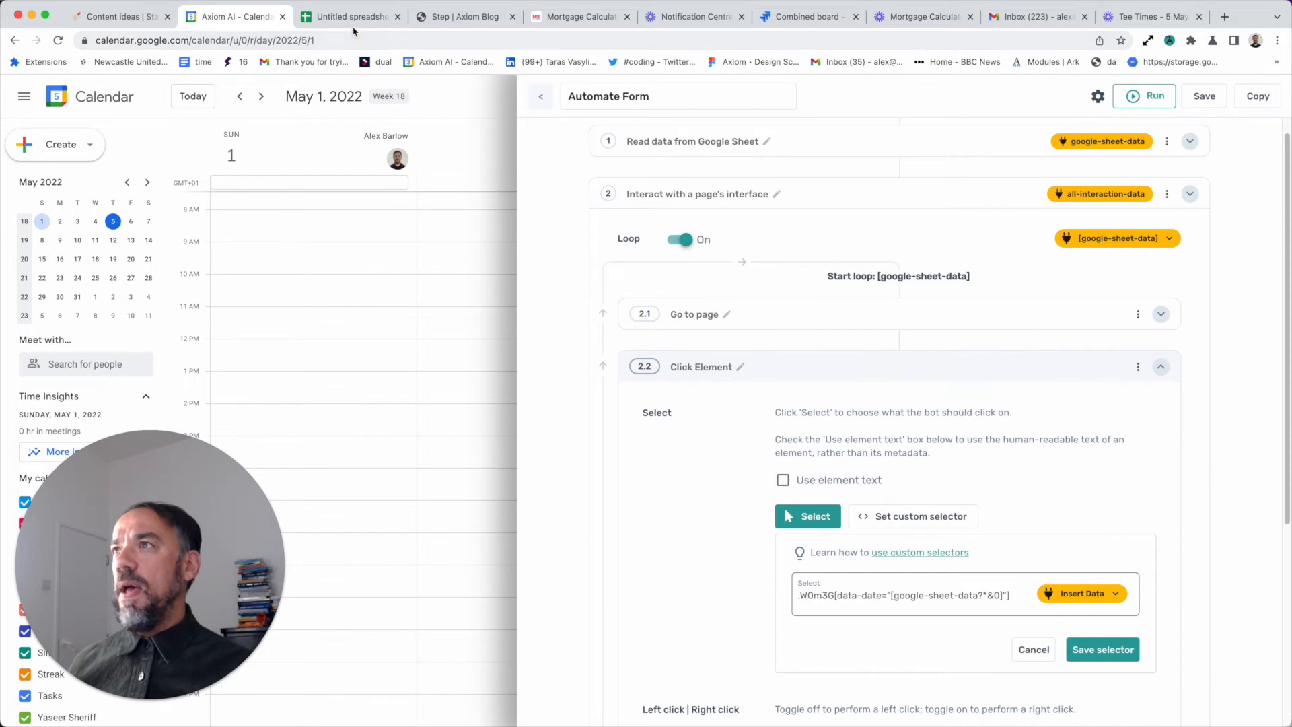
- Switch to the spreadsheet of dates and paste 20220527 into cells A1, A2 and A3
left_click(354, 17)
double_click(61, 173)
key("super+v")
left_click(147, 186)
double_click(63, 185)
key("super+v")
left_click(93, 187)
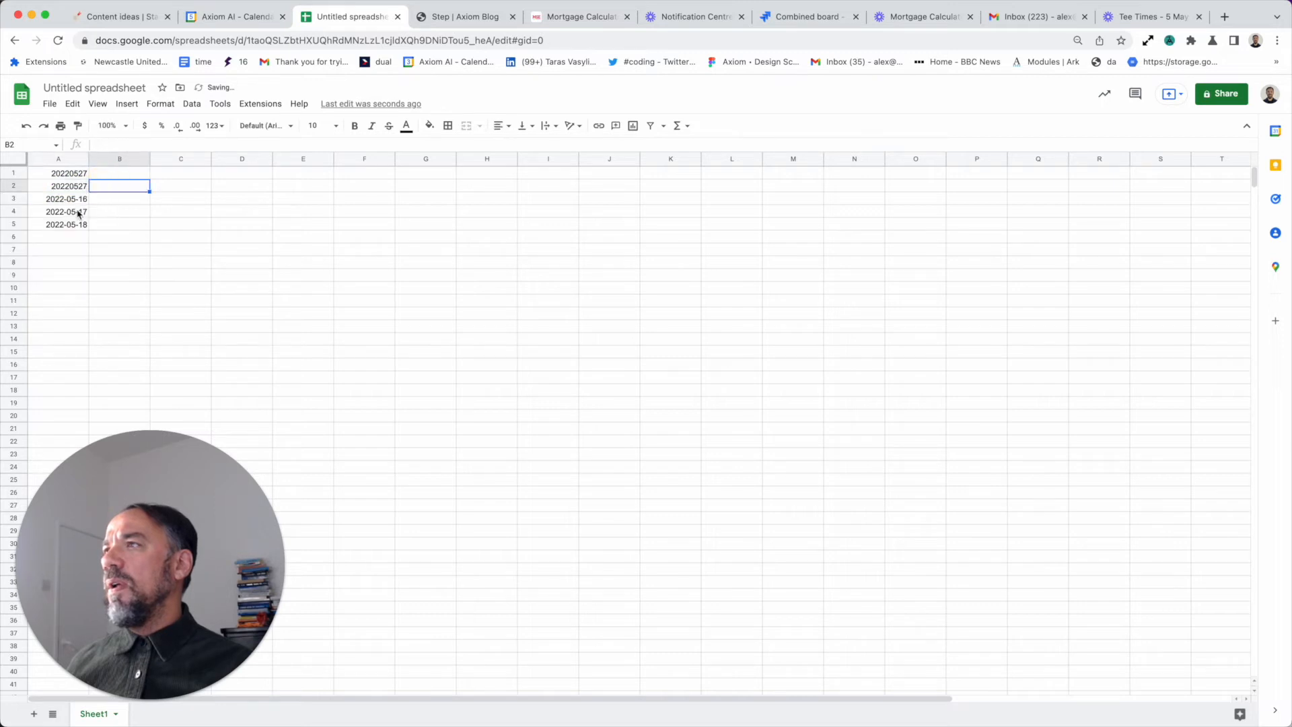
left_click(75, 201)
double_click(83, 199)
key("super+a")
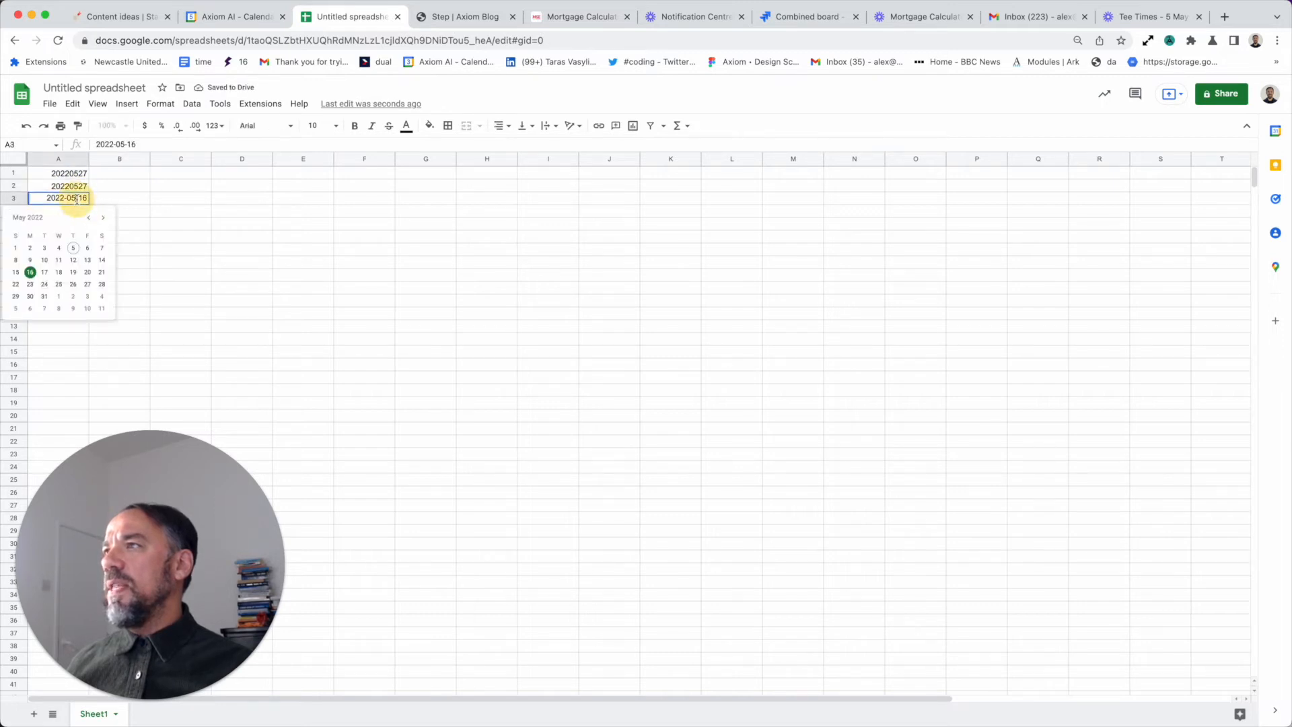
key("super+v")
- Change cell A2 to 20220526 and cell A3 to 20220525
left_click(85, 188)
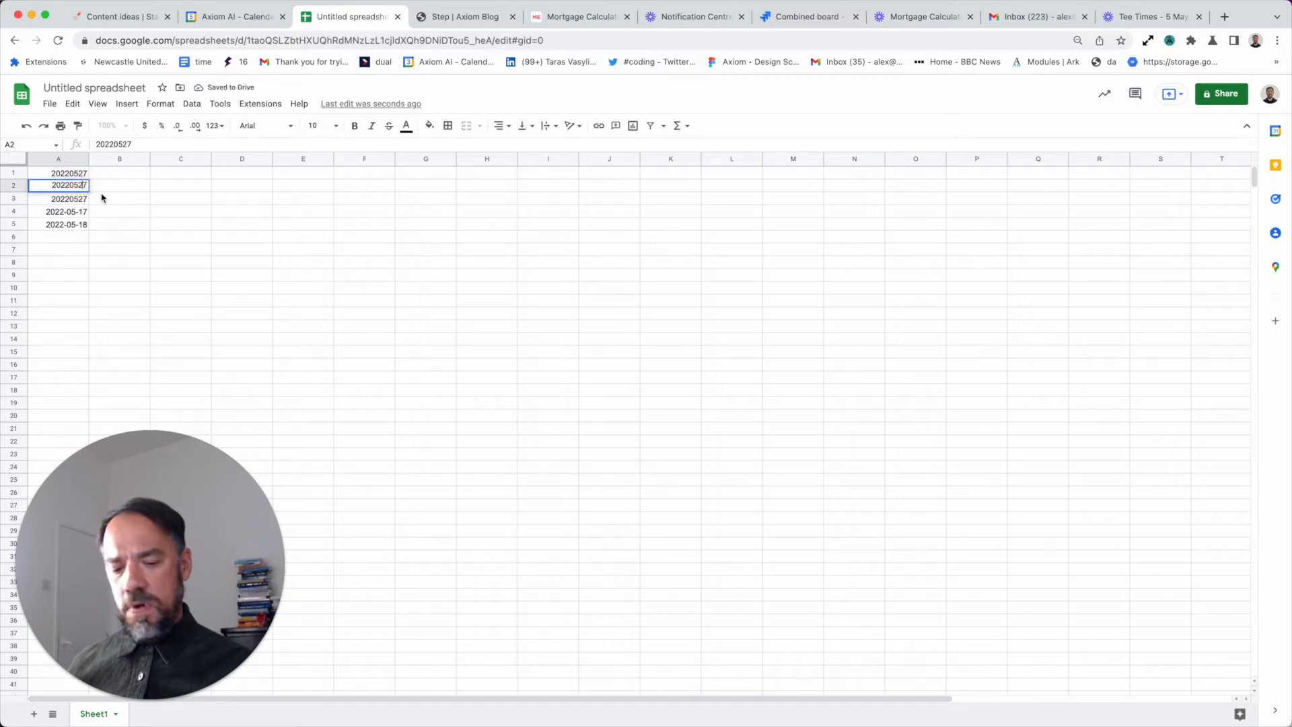
key("Tab")
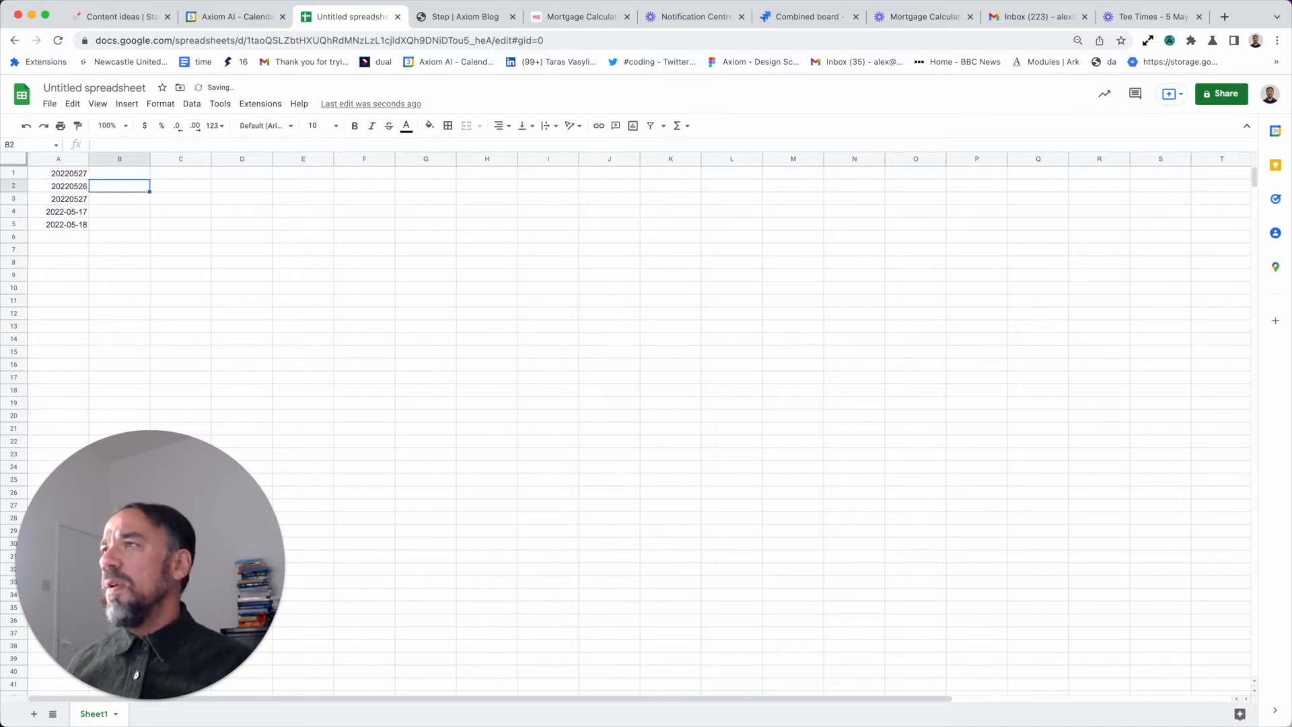
key("Tab")
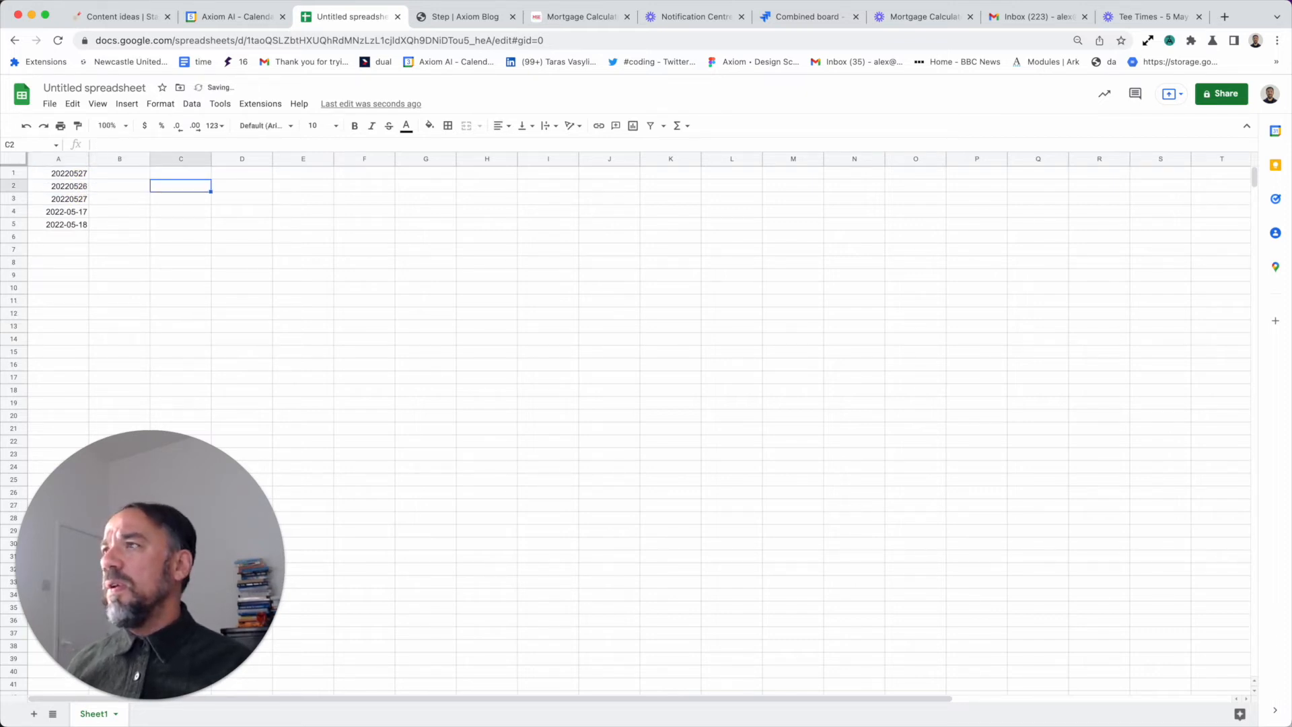
left_click(81, 199)
left_click(83, 199)
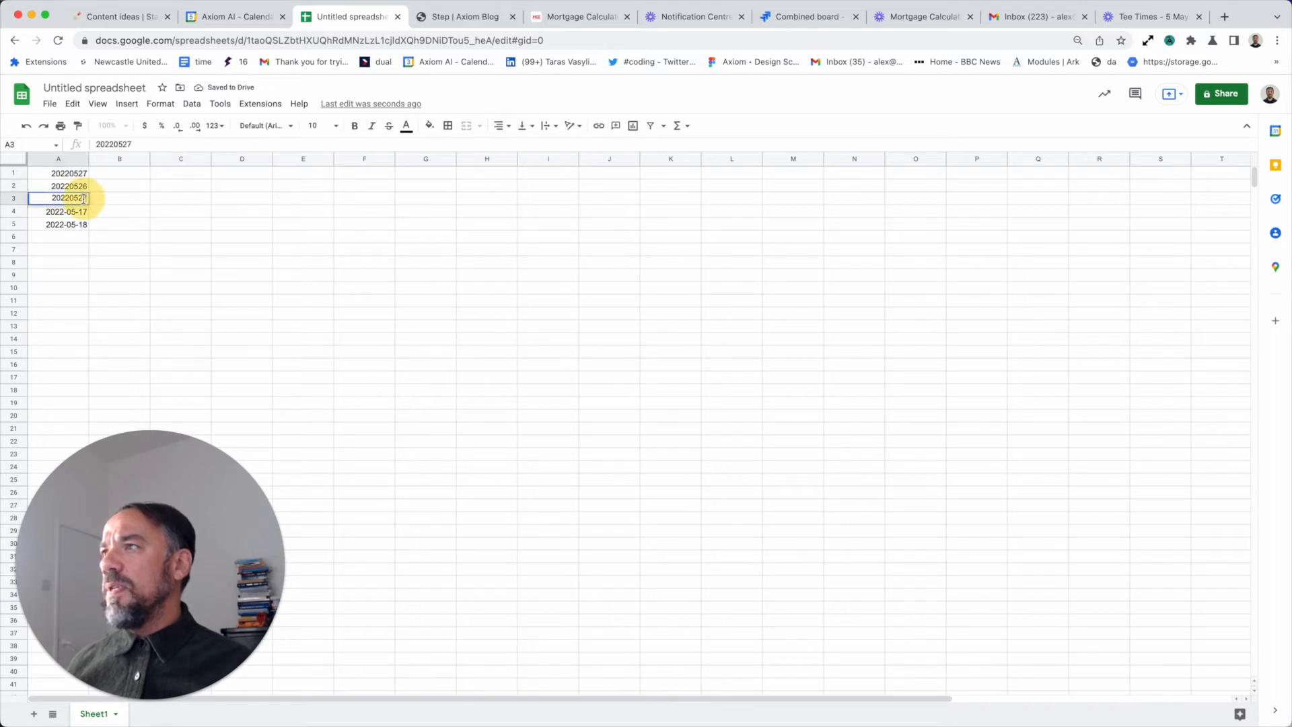
- Clear the leftover dates in cells A4 and A5
left_click(50, 224)
left_click(53, 215, "shift")
key("Delete")
left_click(144, 213)
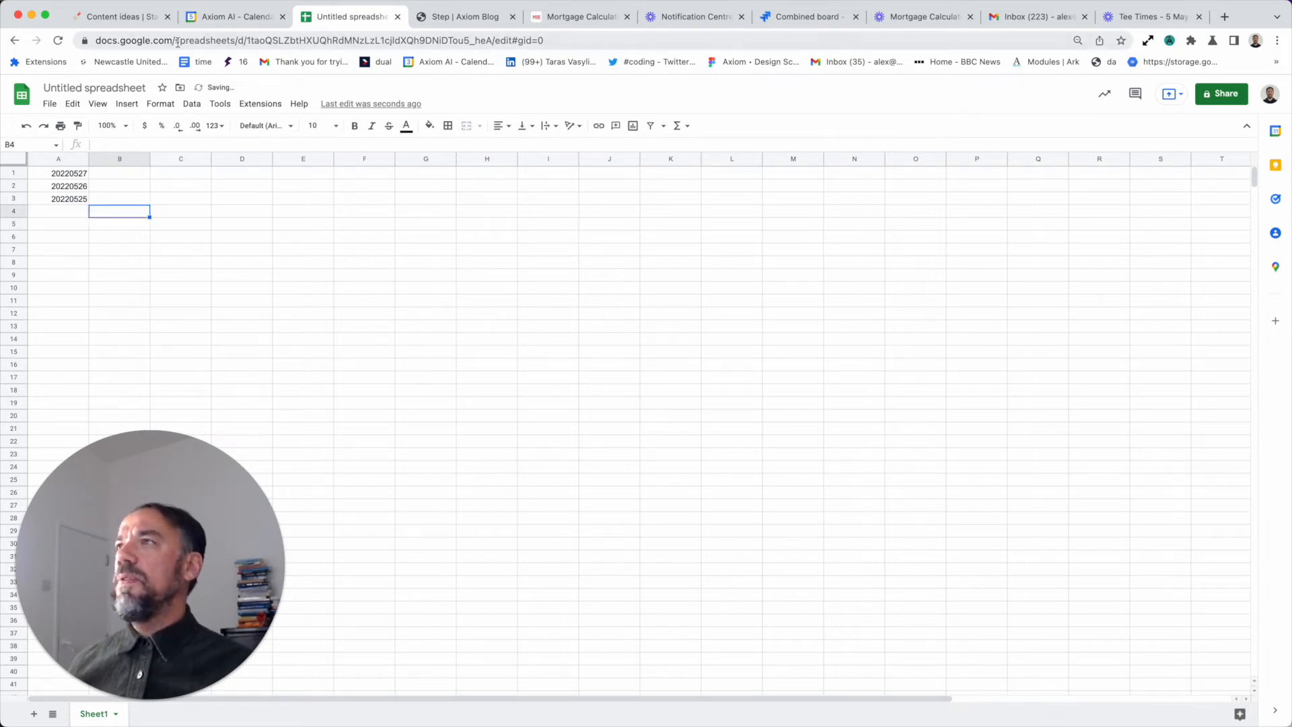
- Return to the Automate Form panel and reload the Read data from Google Sheet step's output with the new dates
left_click(222, 16)
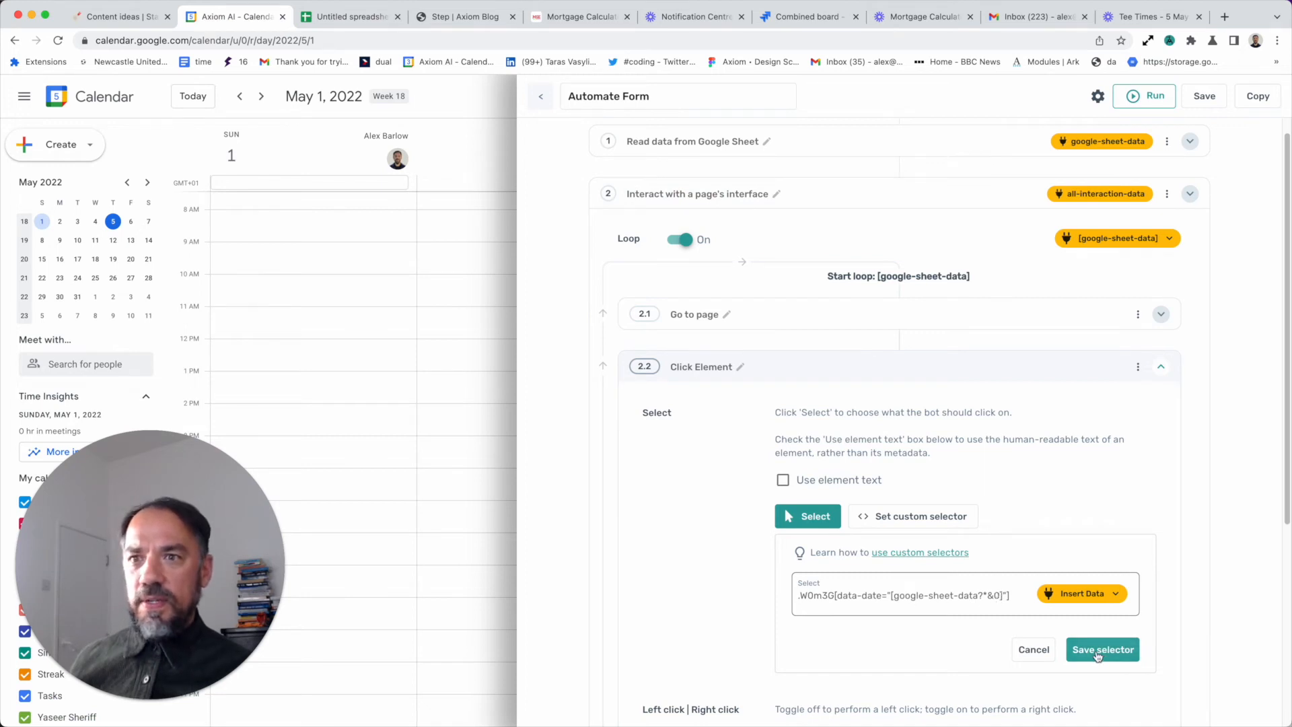
scroll(893, 134, "up", 1)
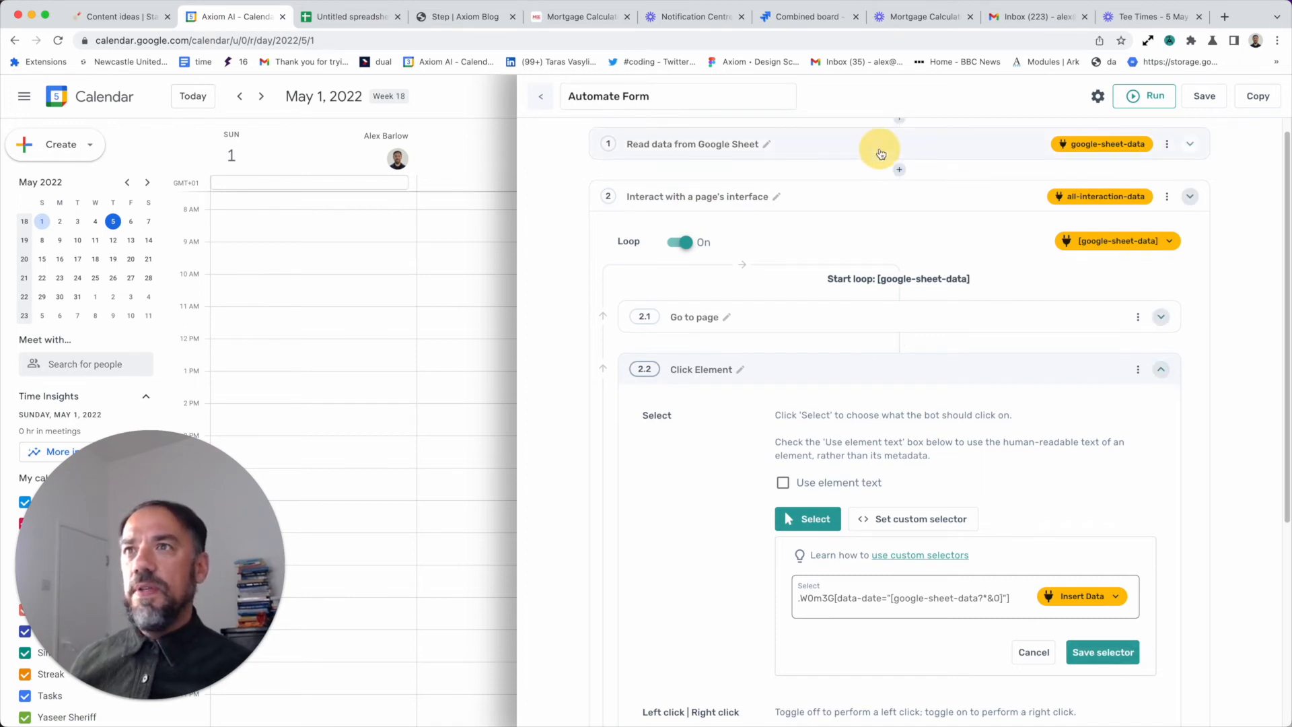
left_click(880, 146)
scroll(773, 496, "down", 4)
scroll(773, 492, "up", 3)
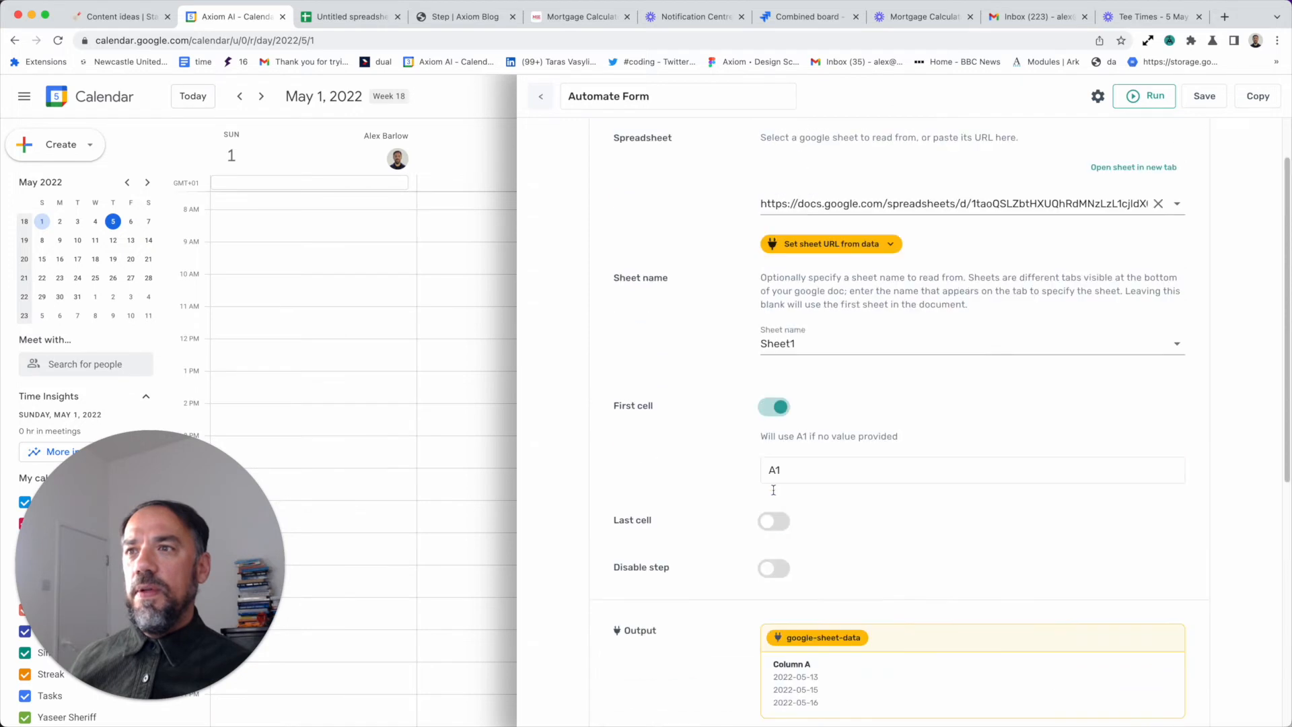
scroll(770, 207, "up", 1)
left_click(785, 168)
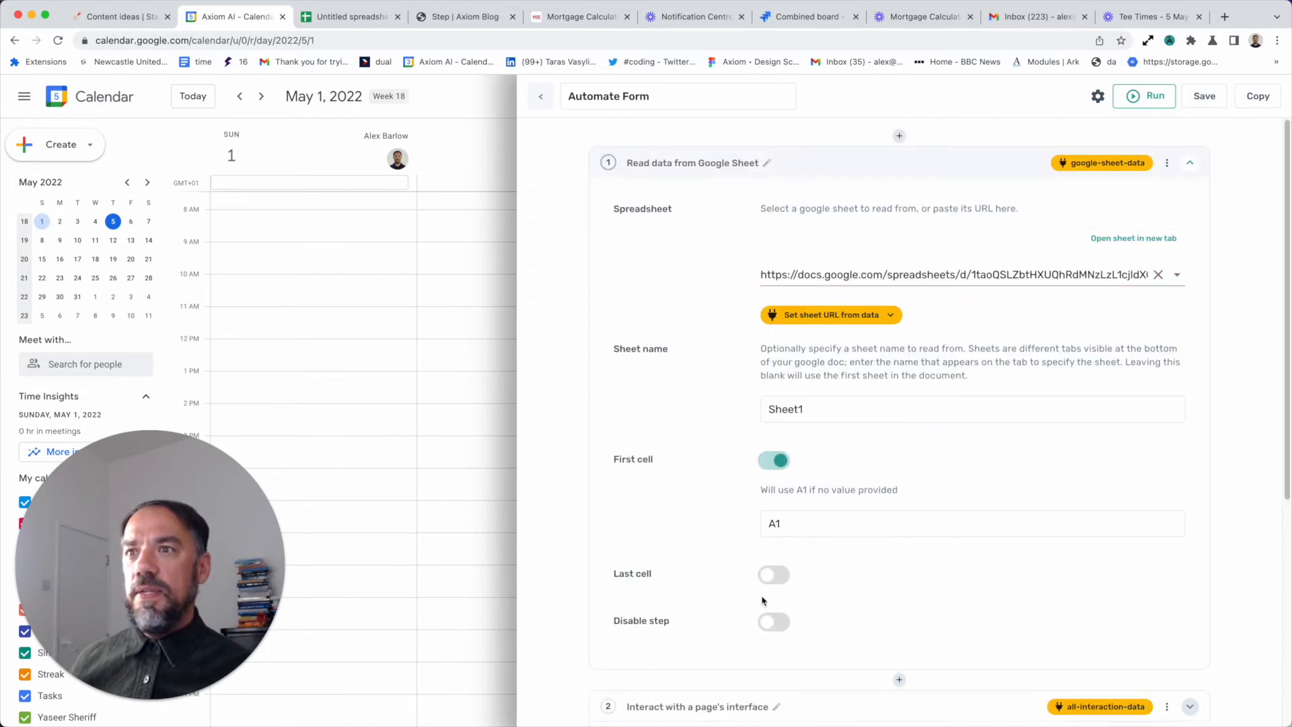
scroll(763, 600, "down", 6)
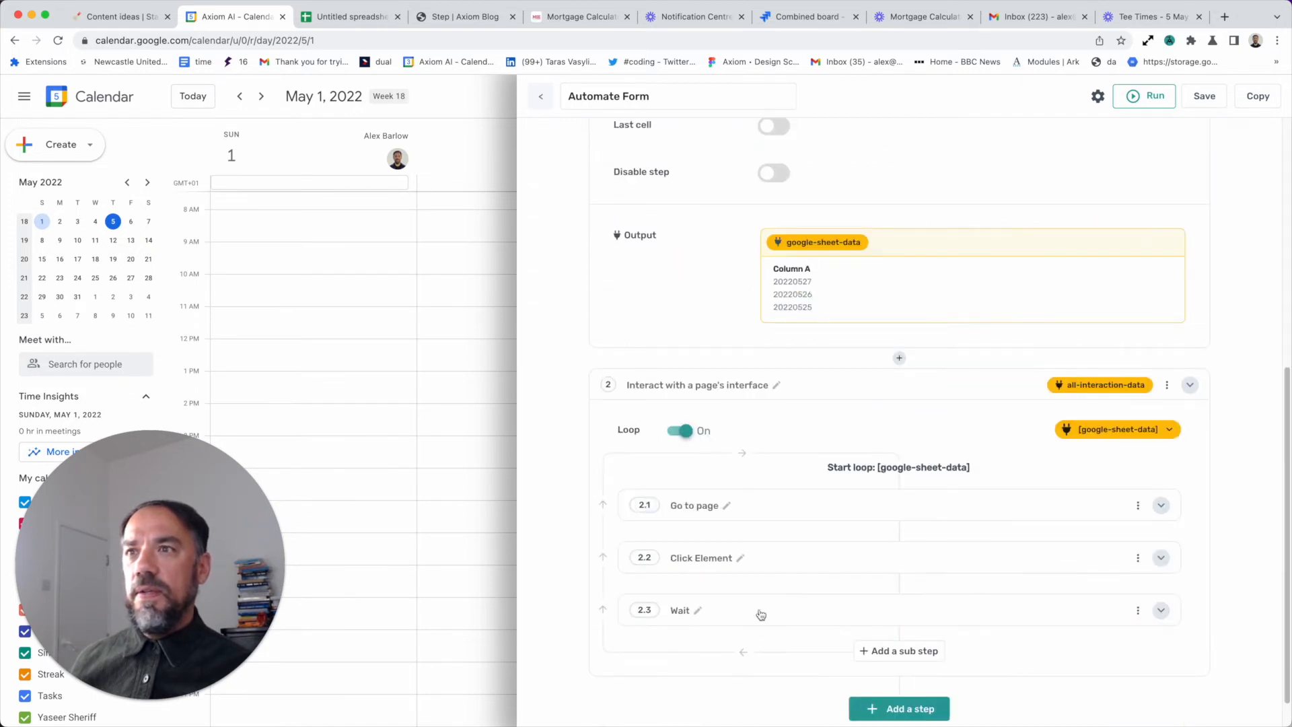
- Replace the data-date value in the Click Element step's custom selector with freshly inserted google-sheet-data column A, and save the selector
left_click(810, 517)
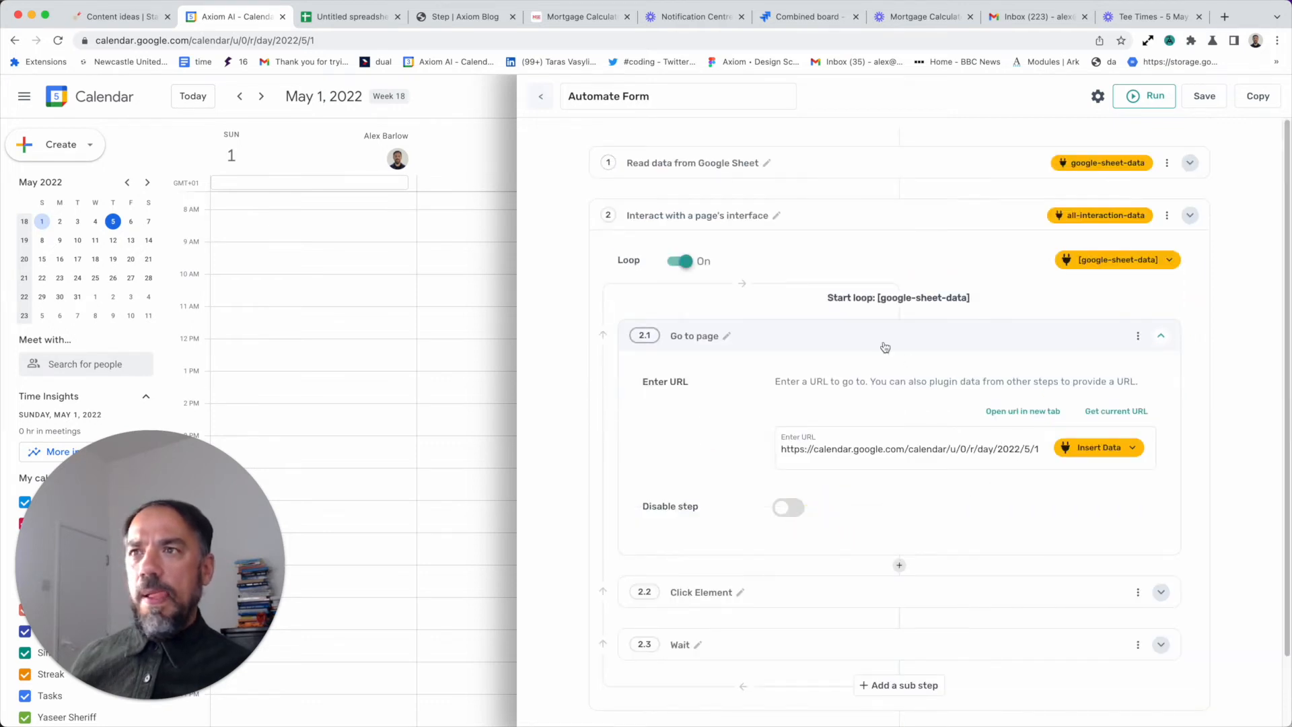
scroll(875, 538, "down", 1)
left_click(894, 564)
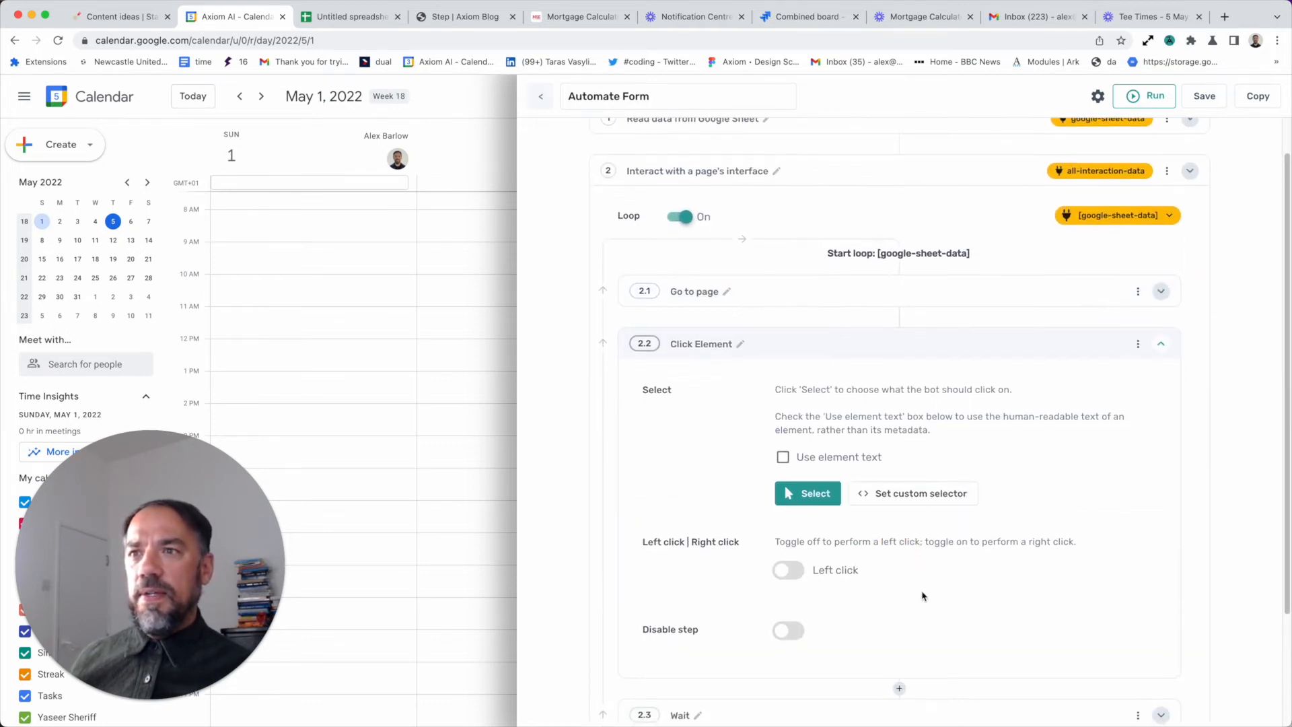
left_click(924, 498)
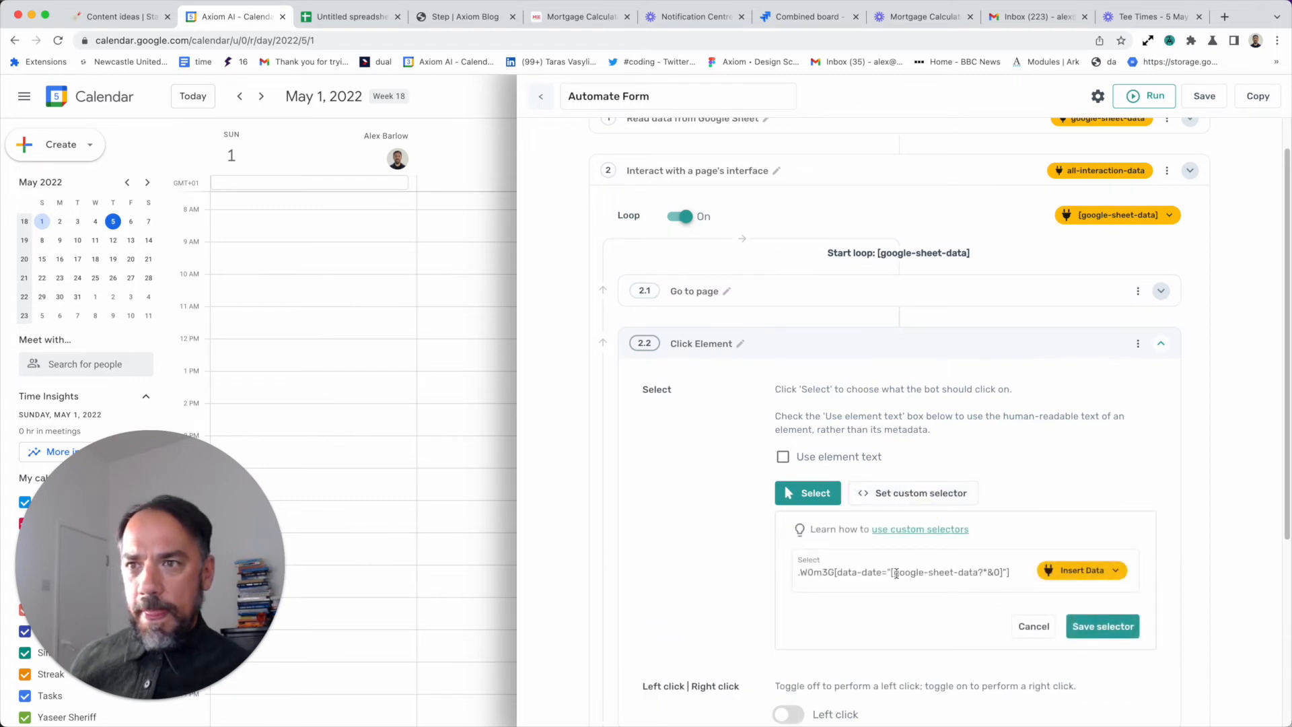
left_click_drag(892, 573, 1006, 577)
key("BackSpace")
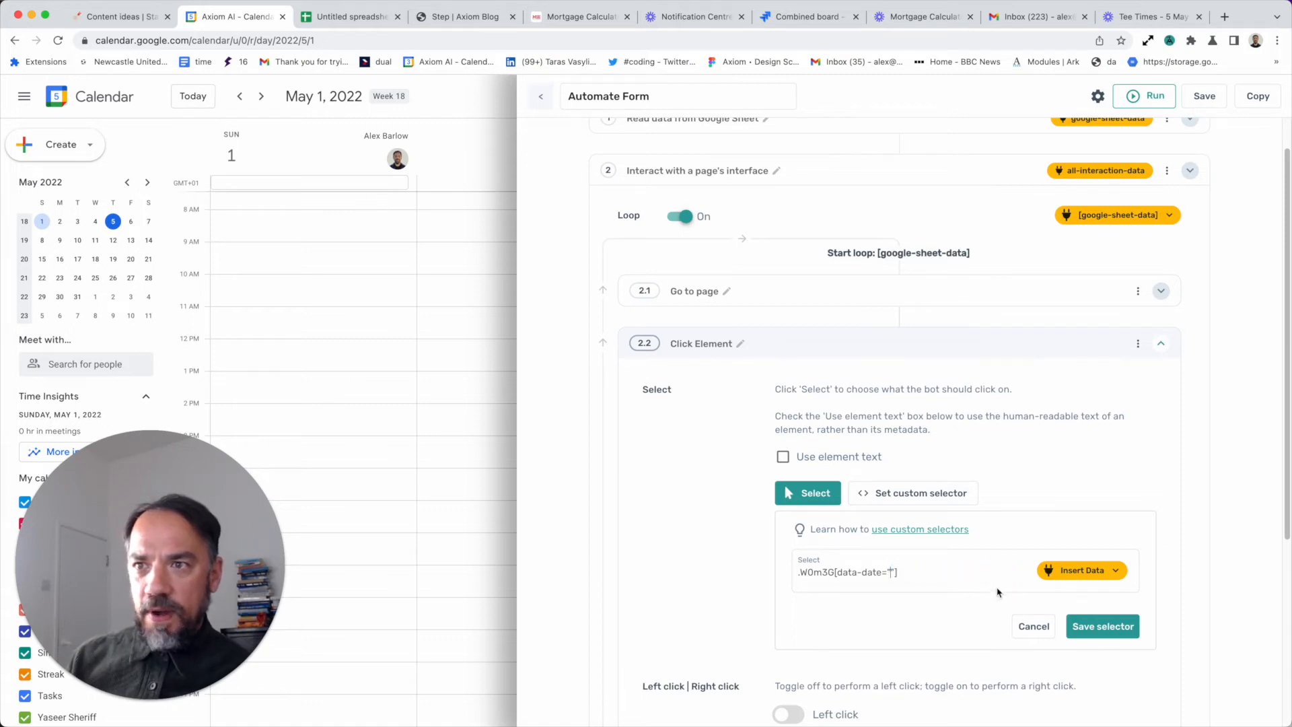
left_click(1060, 570)
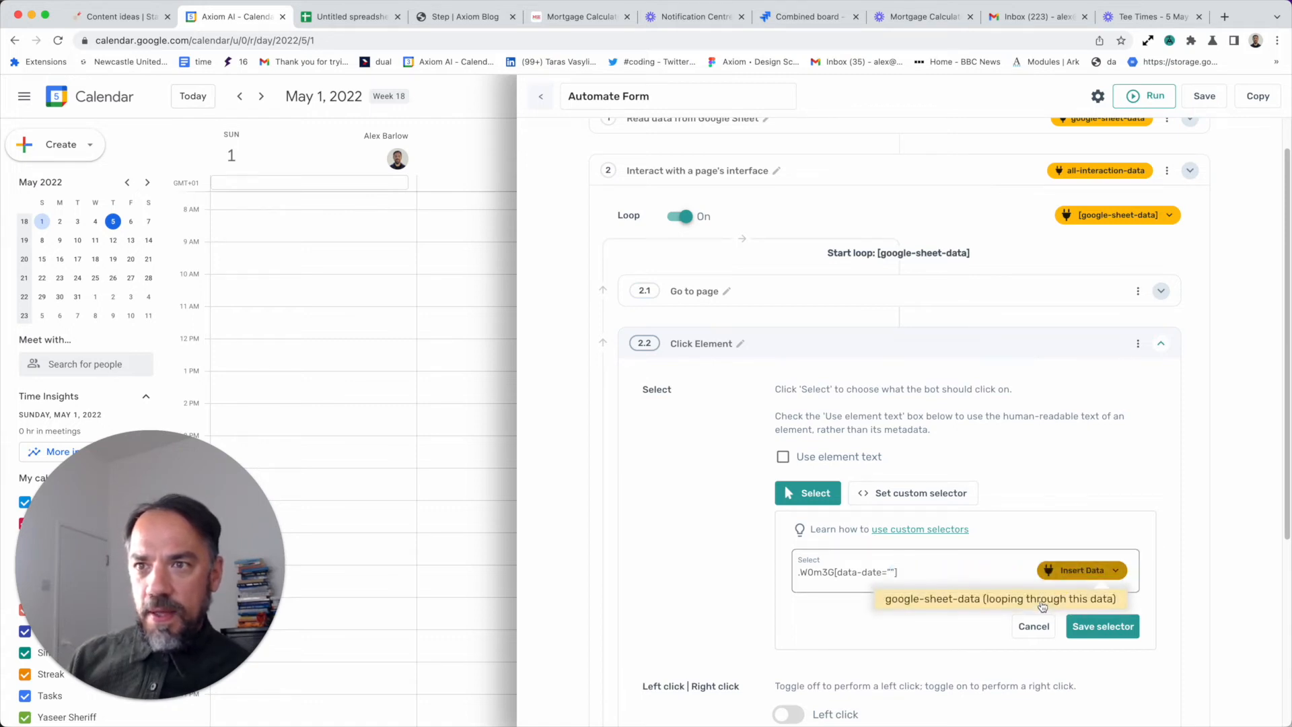
left_click(1043, 600)
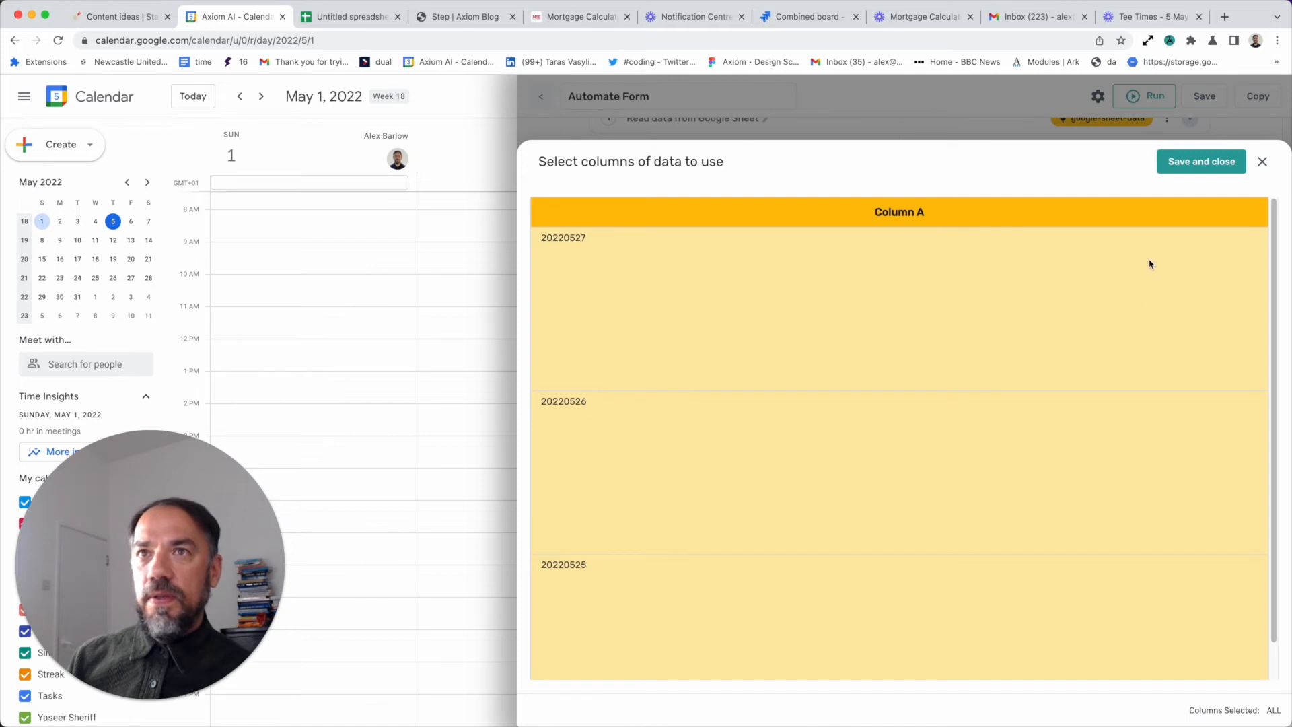
left_click(1179, 166)
left_click(1096, 634)
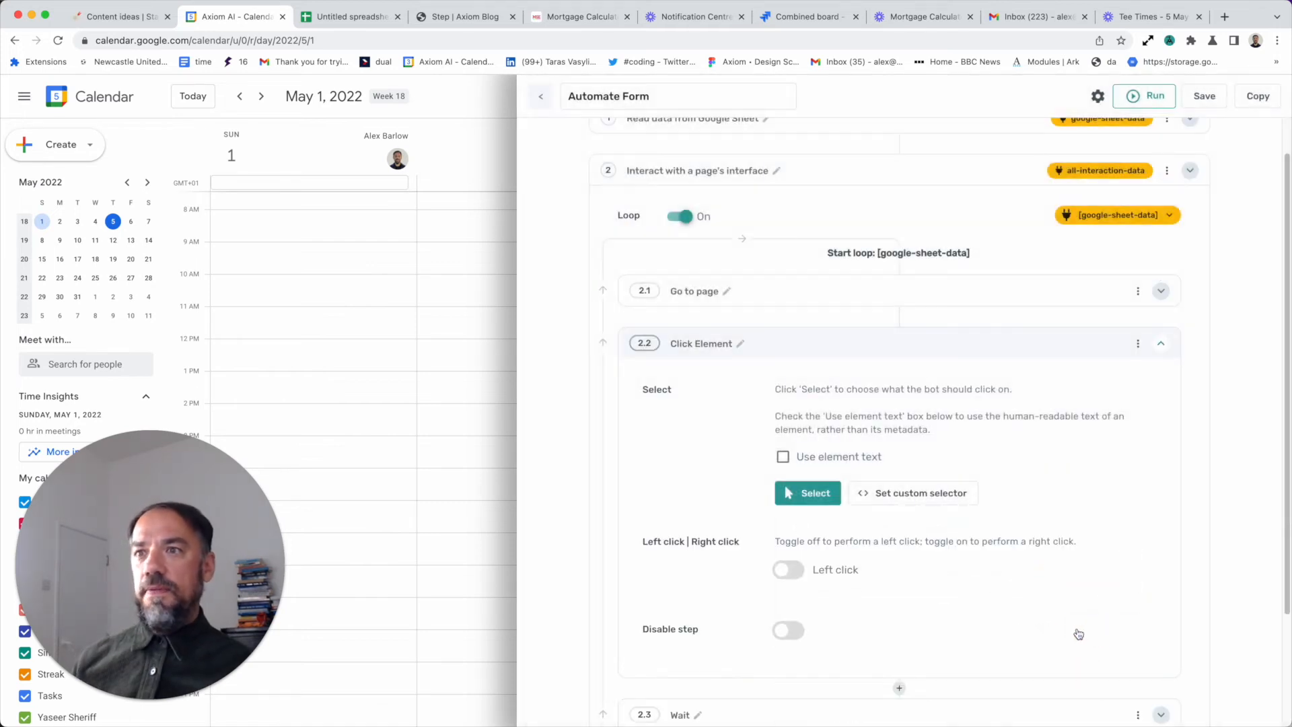
left_click(867, 346)
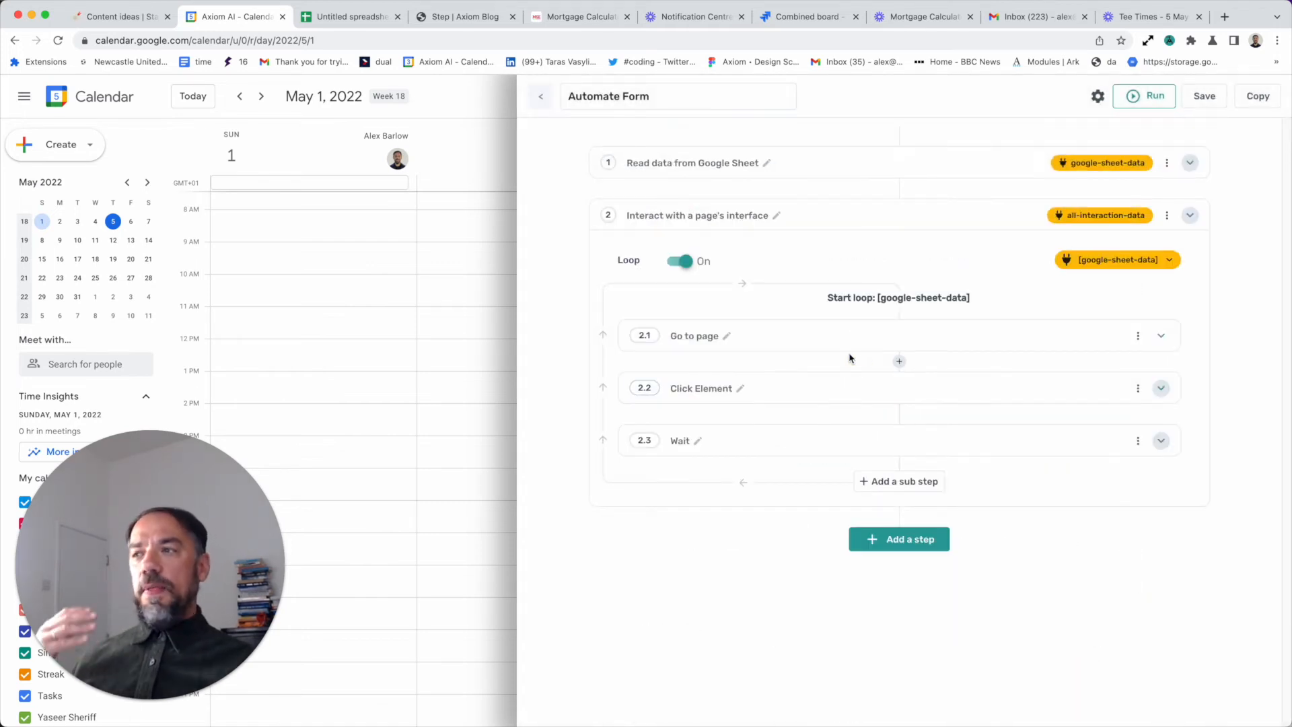
- Save the automation, then run it on the desktop, closing the bot's calendar tab to end the run
left_click(1204, 95)
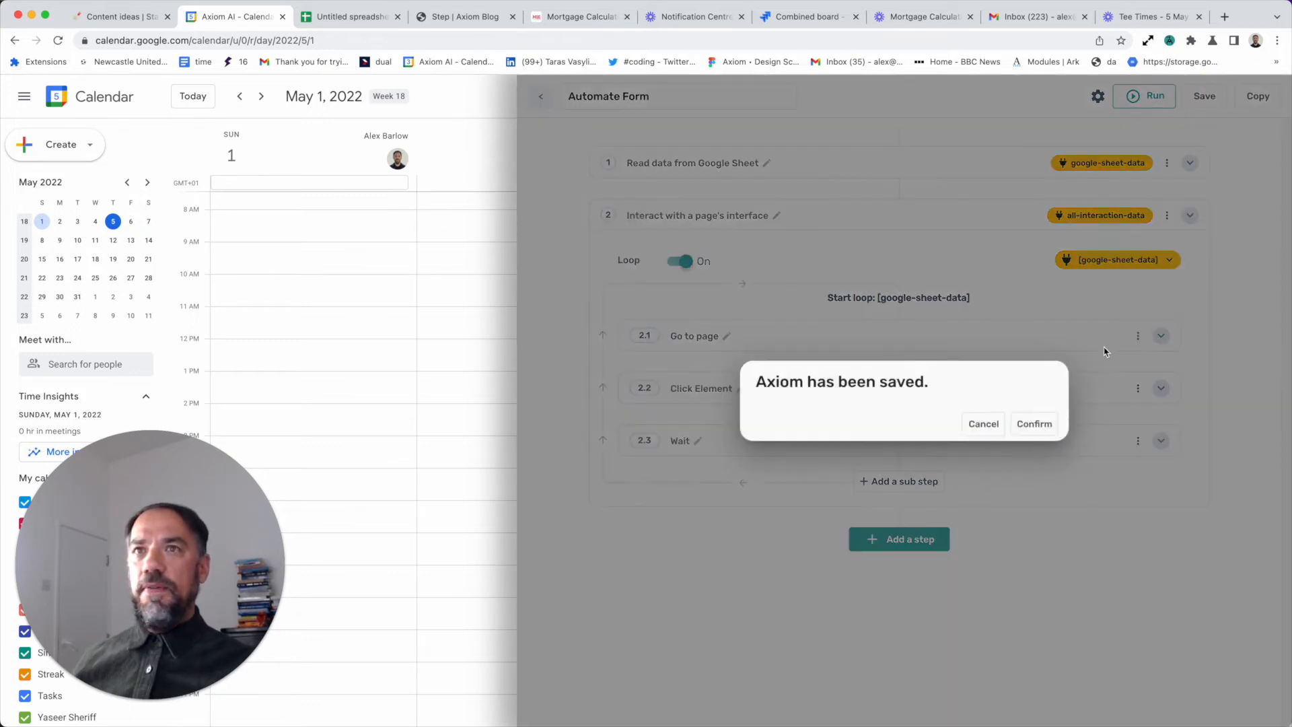
left_click(1055, 422)
left_click(1153, 96)
left_click(1150, 172)
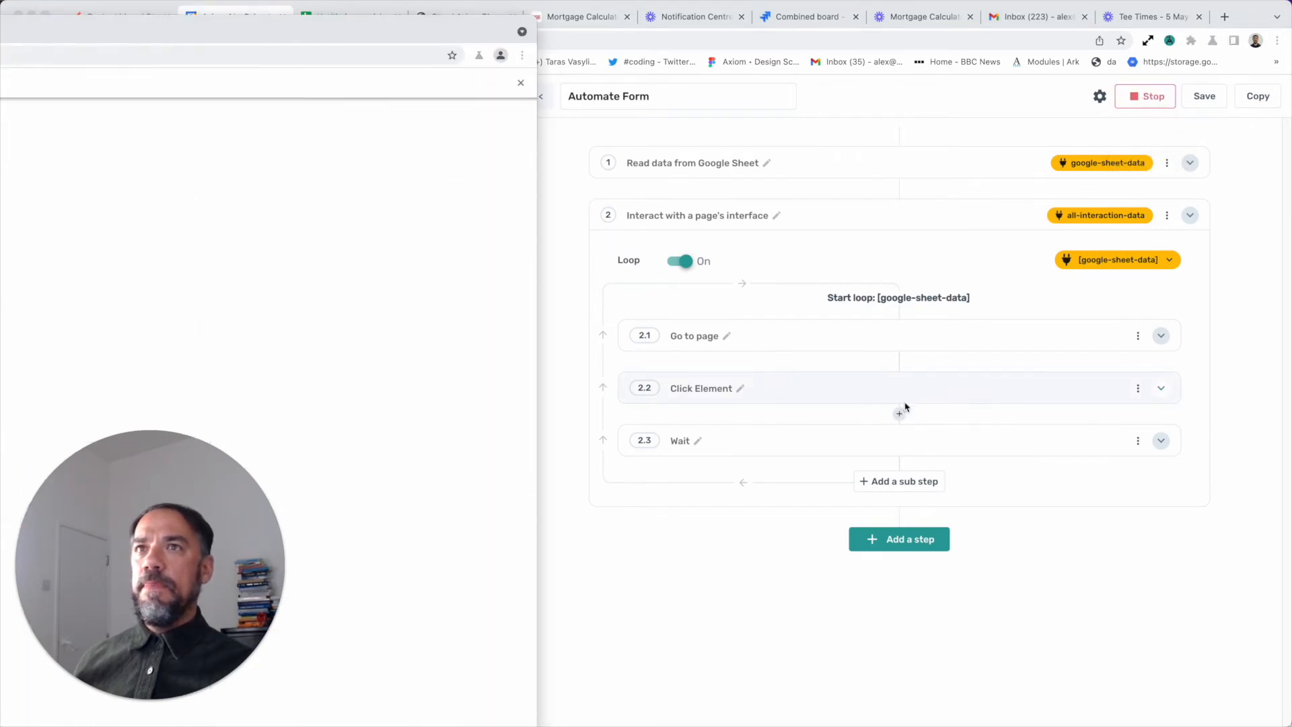
left_click_drag(329, 34, 727, 30)
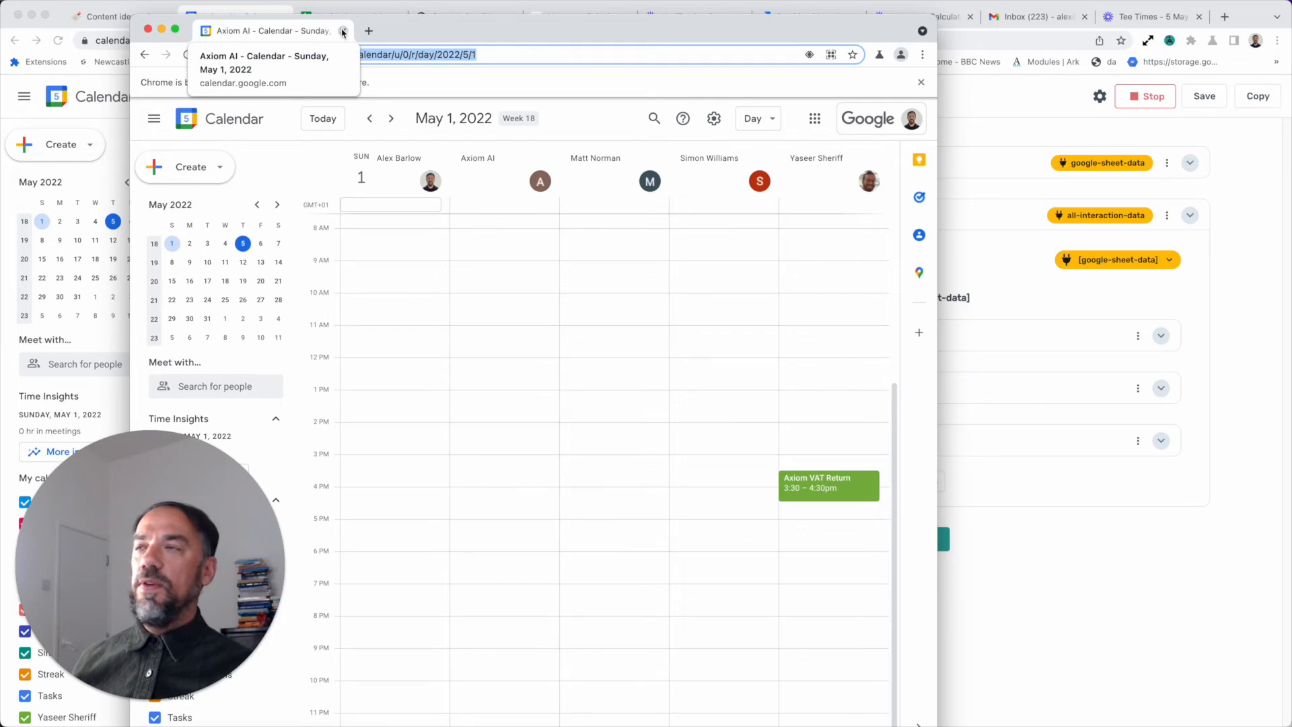
left_click(343, 31)
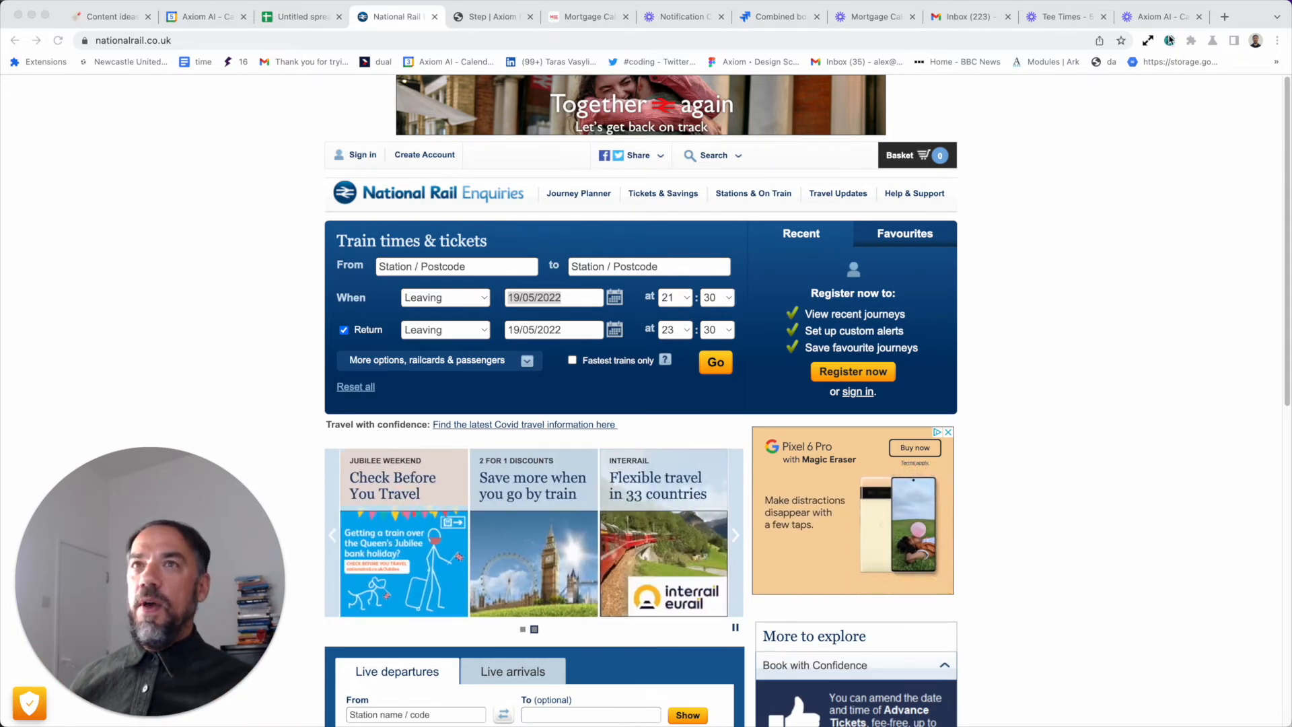
left_click(1170, 40)
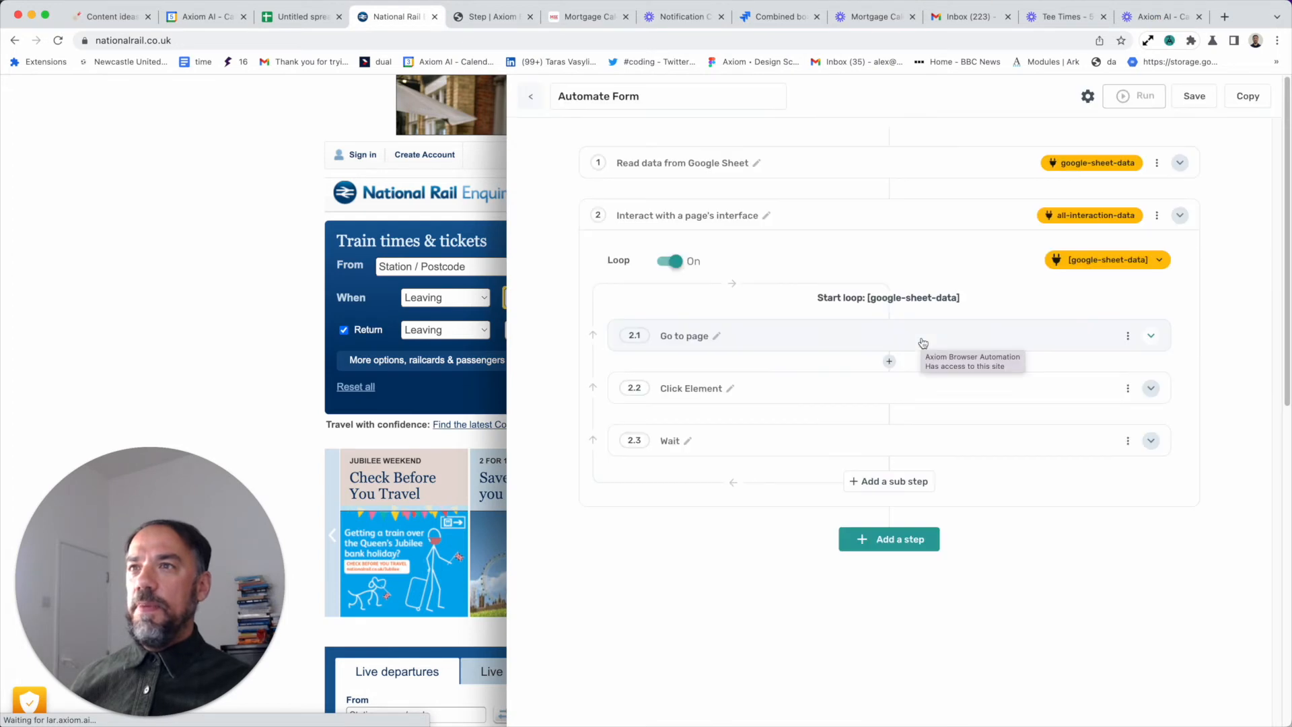
left_click(1128, 389)
left_click(997, 395)
left_click(996, 388)
left_click(1171, 42)
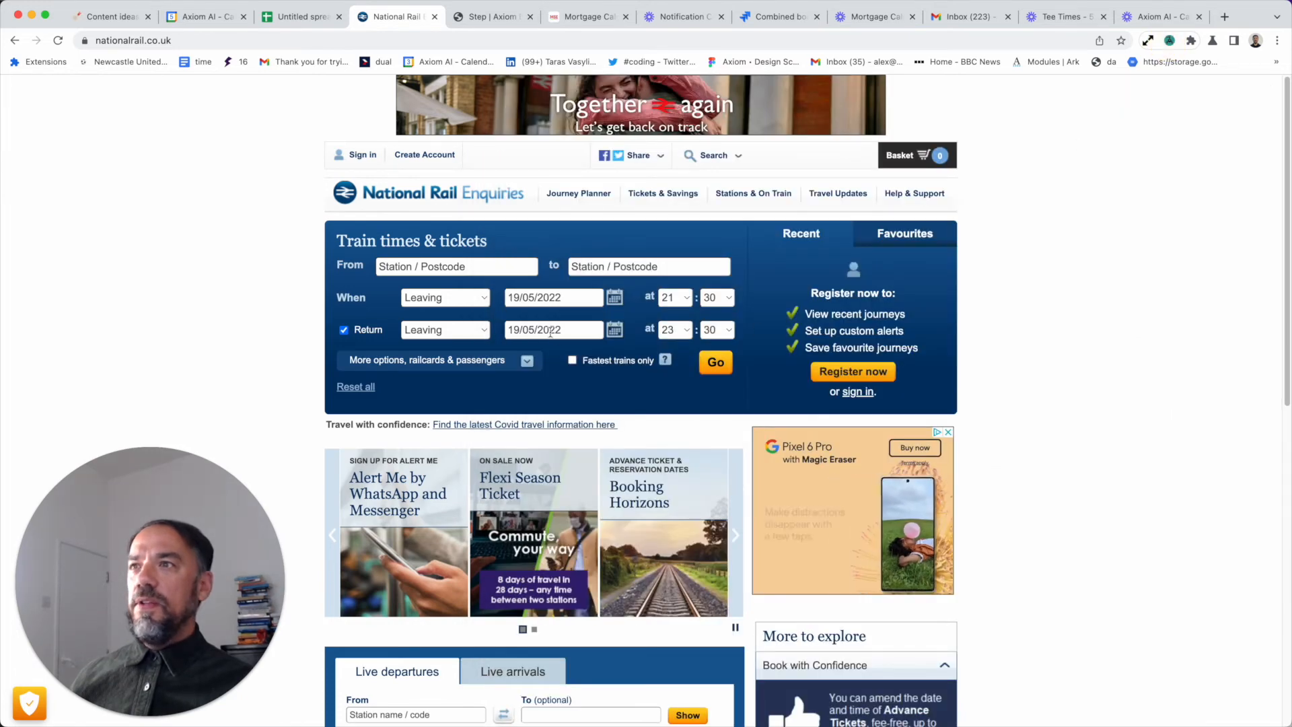
- Try to edit and delete the outward travel date directly in its text field on the National Rail form
left_click(604, 297)
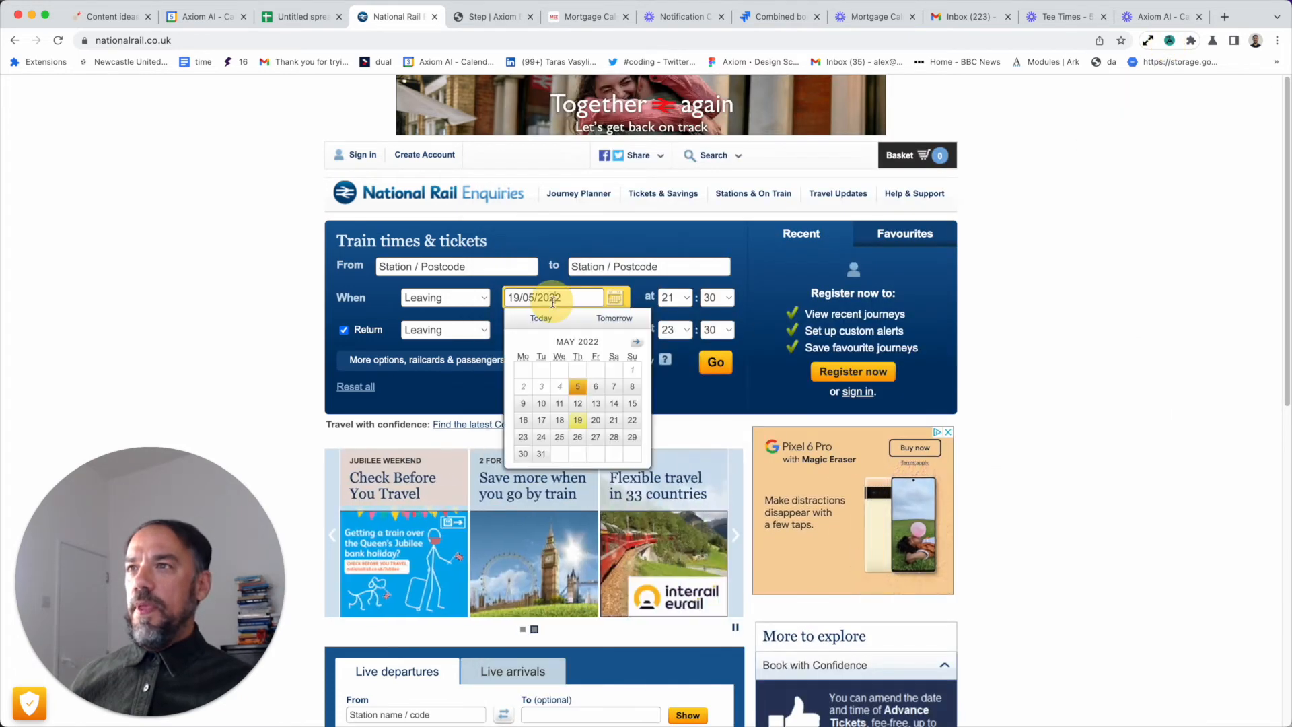
triple_click(589, 297)
left_click(589, 296)
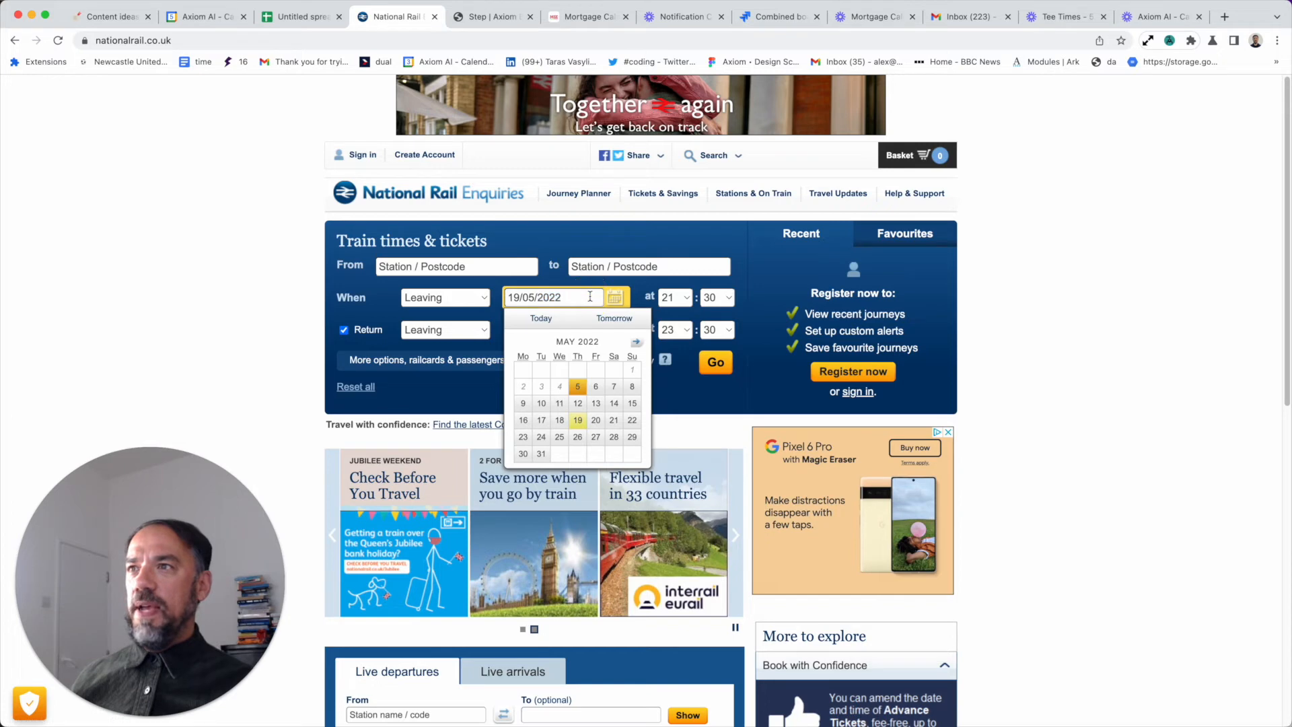
left_click(548, 291)
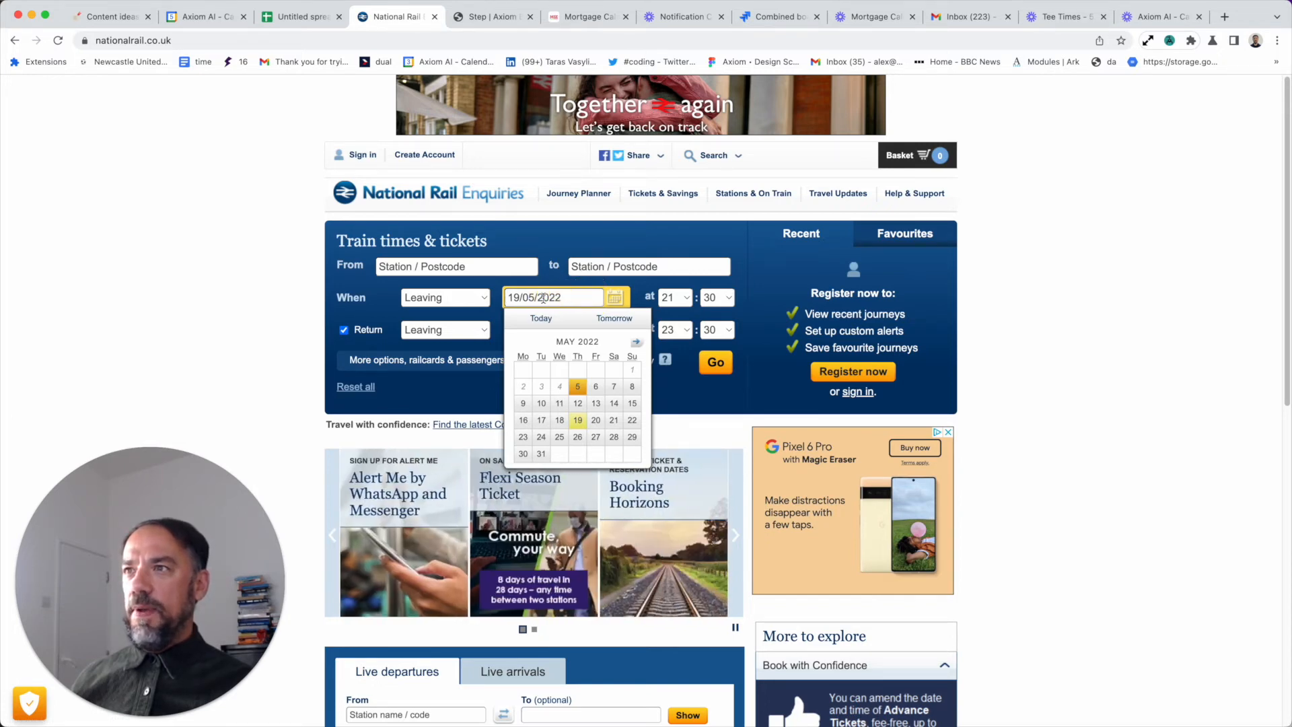
left_click(533, 297)
left_click(578, 296)
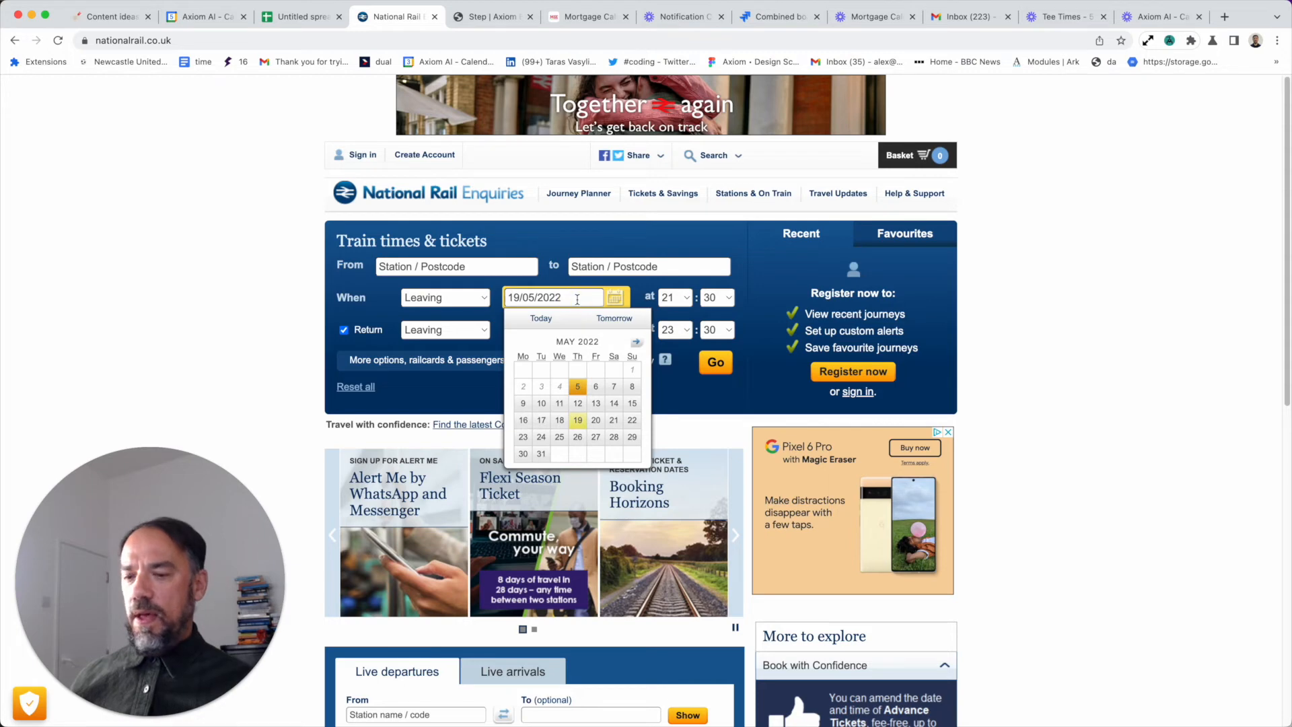
key("BackSpace")
key("BackSpace")
key("BackSpace")
key("BackSpace")
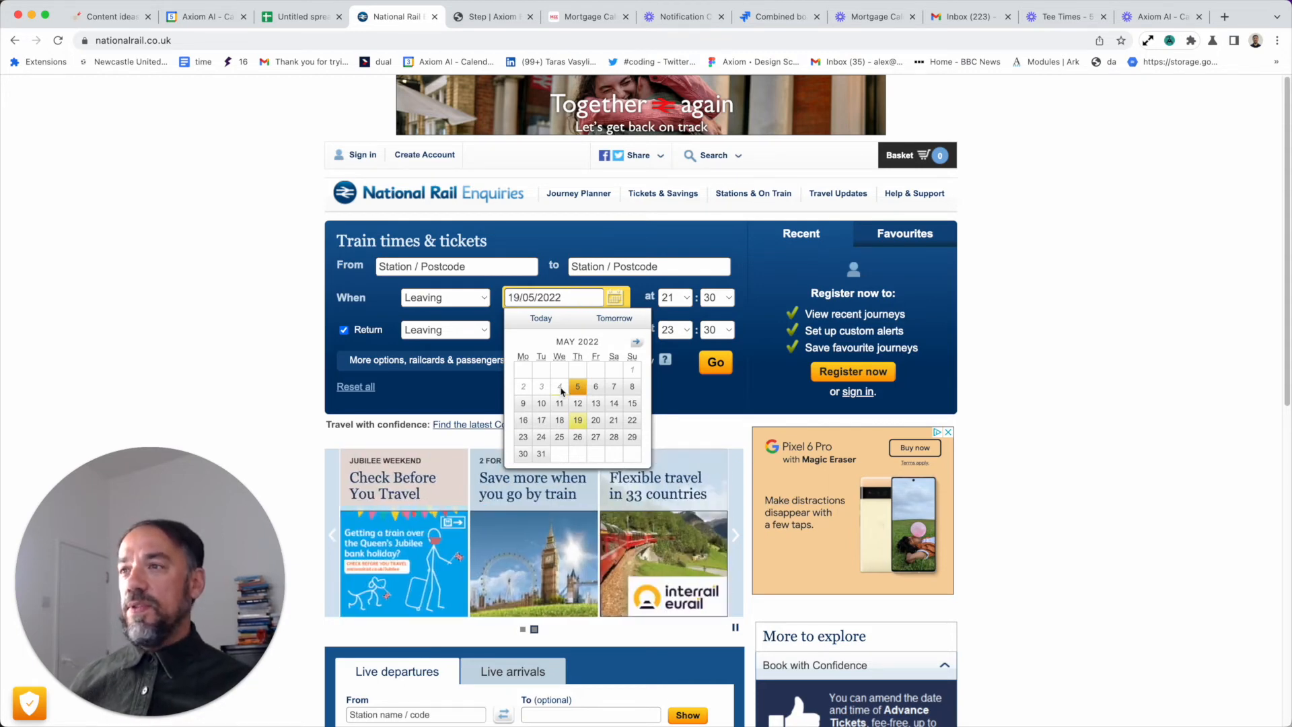
- Pick 11 May 2022 as the outward travel date and close the date picker
left_click(559, 403)
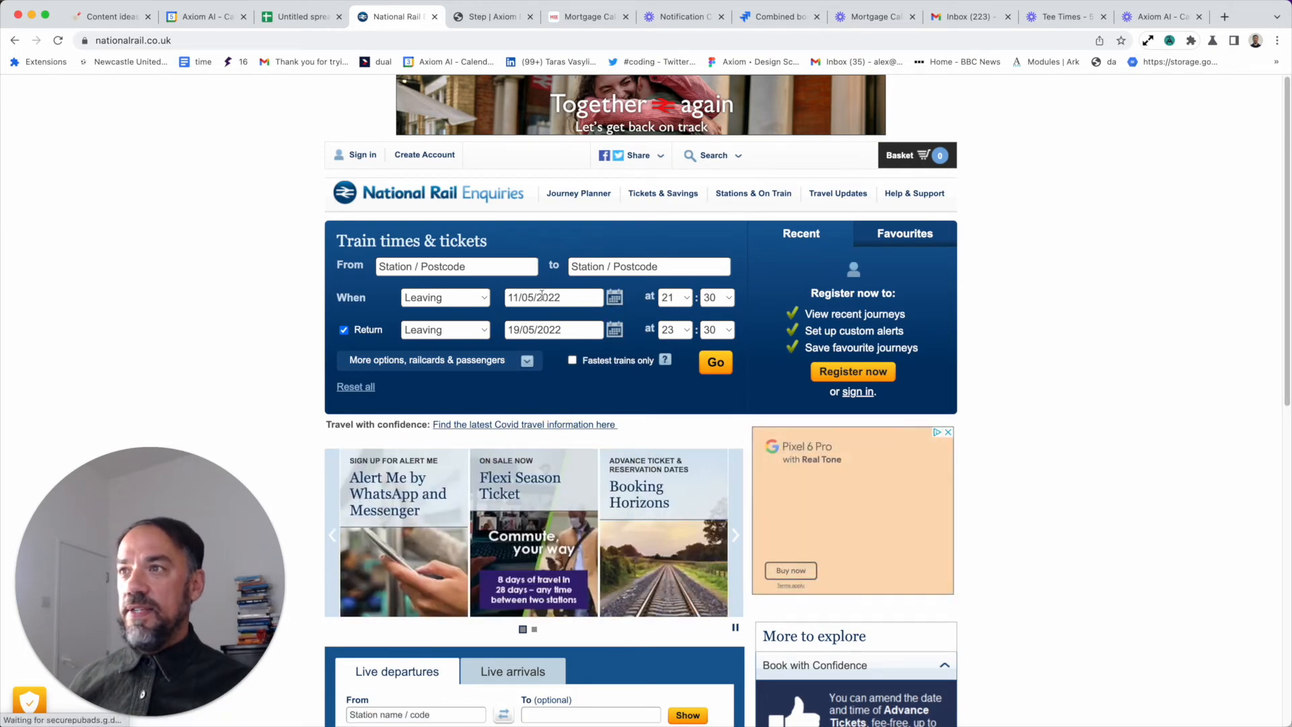
double_click(525, 297)
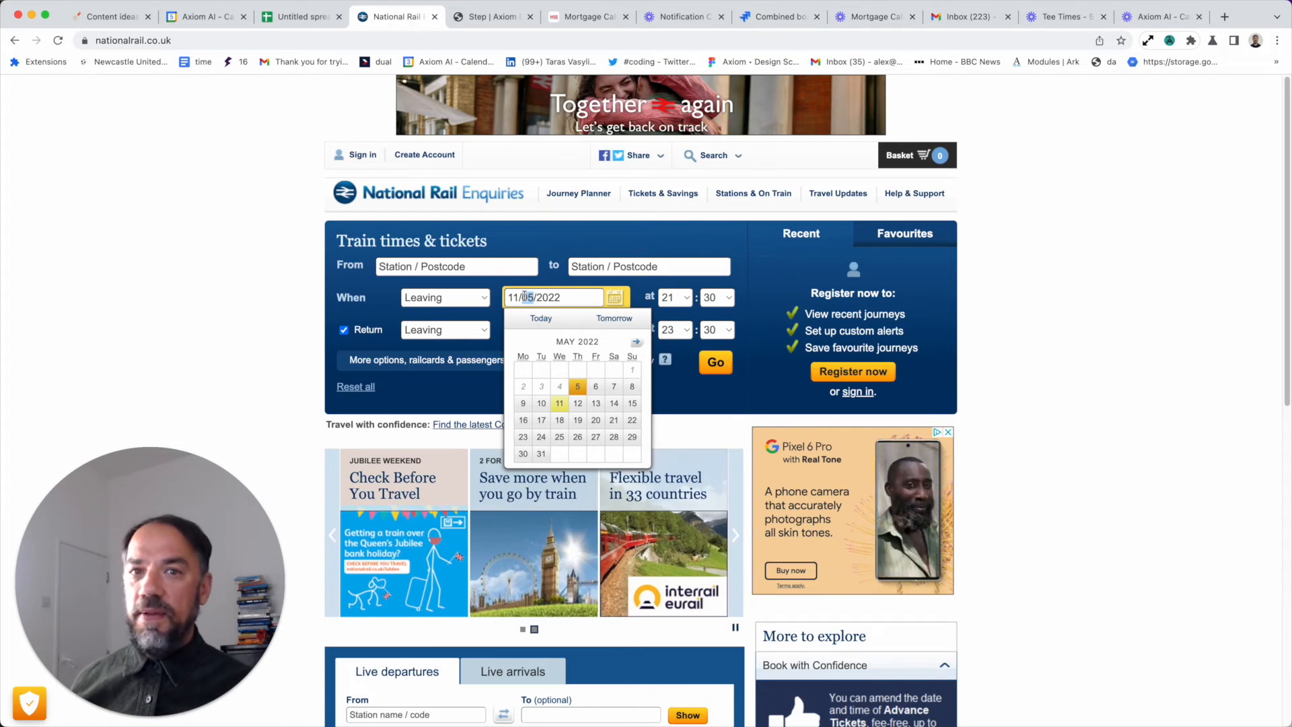
left_click_drag(1177, 288, 1177, 280)
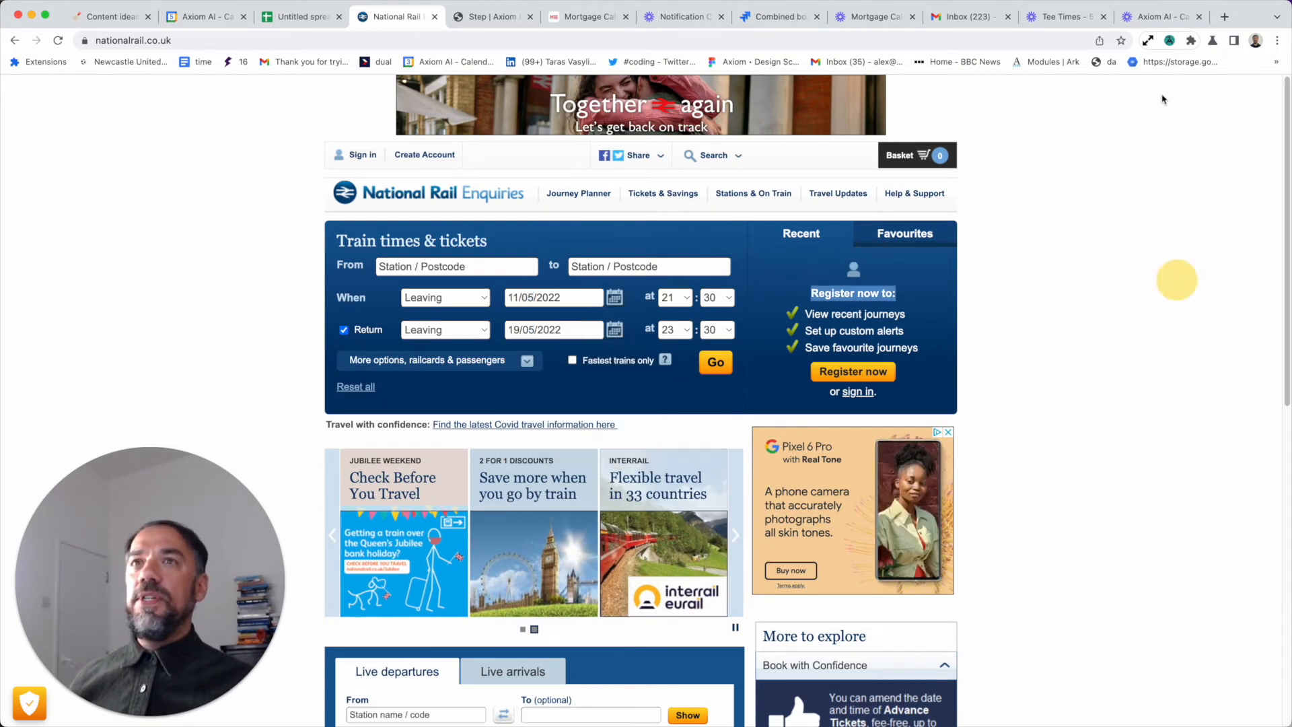
- Select the outward travel date field on the National Rail form as the Click Element step's target and confirm the selection
left_click(1170, 41)
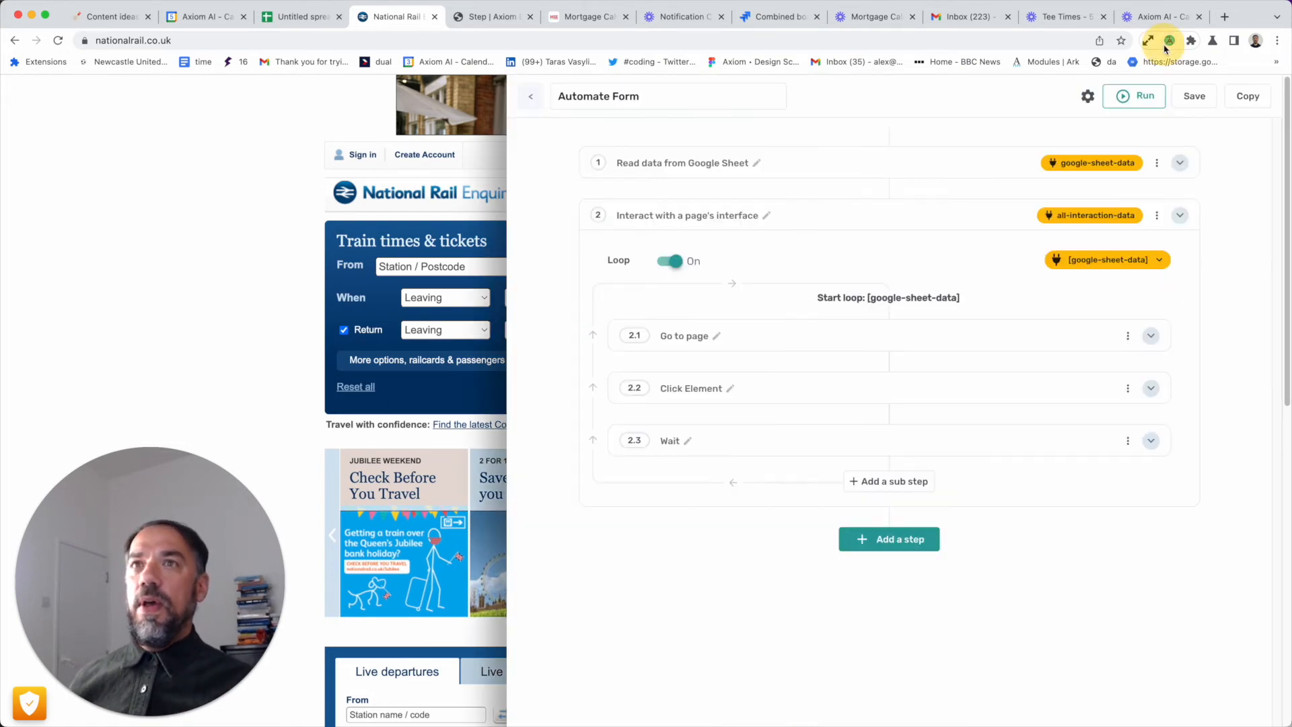
left_click(864, 387)
left_click(810, 543)
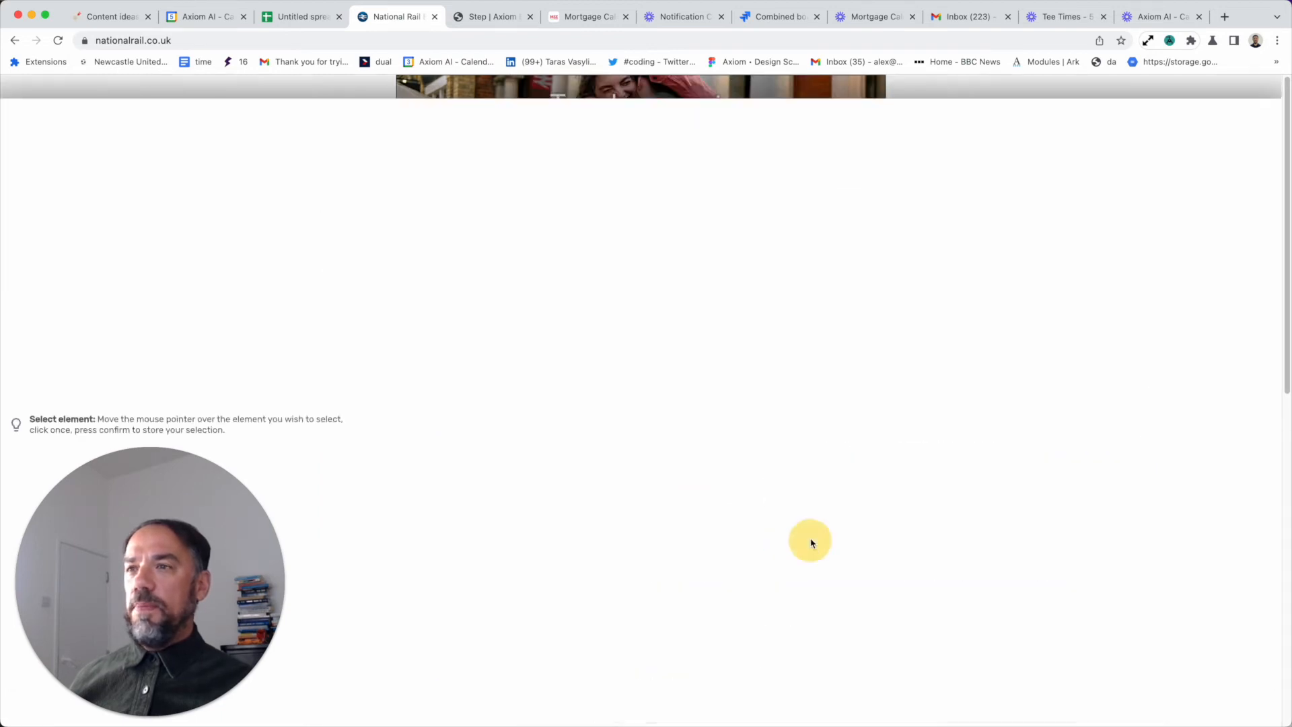
left_click(569, 297)
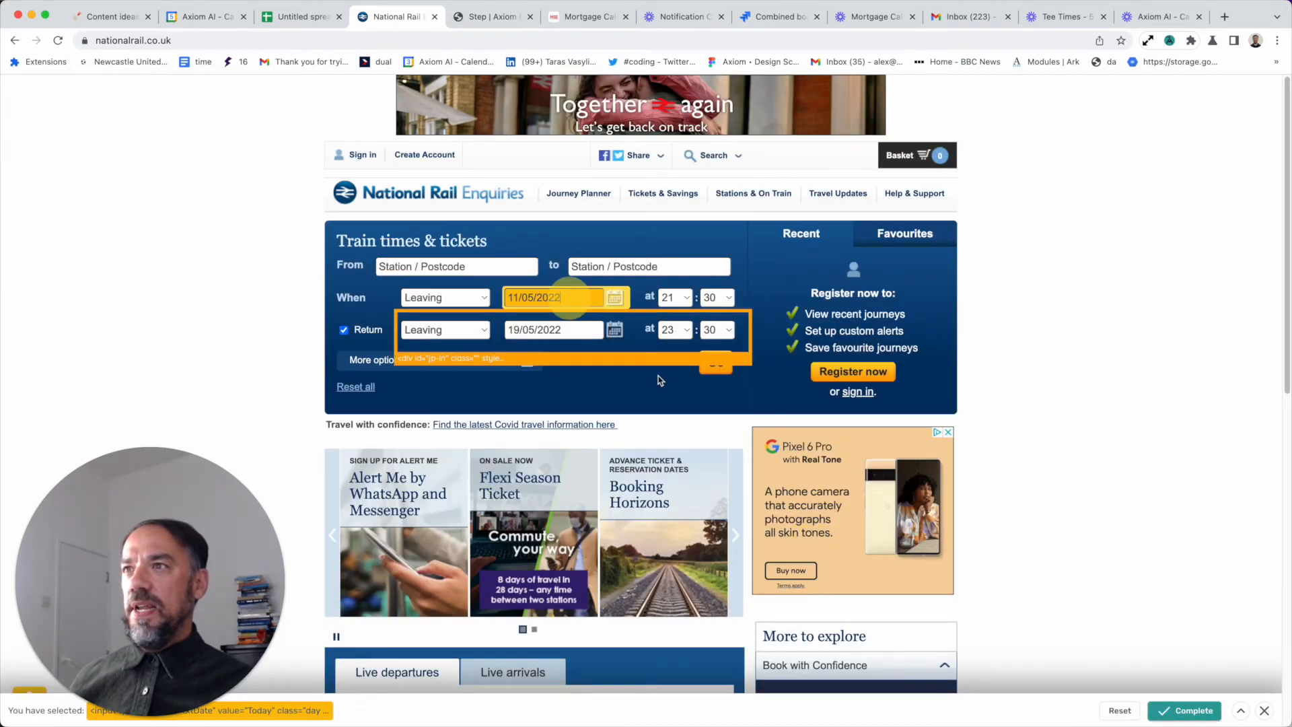
left_click(1176, 718)
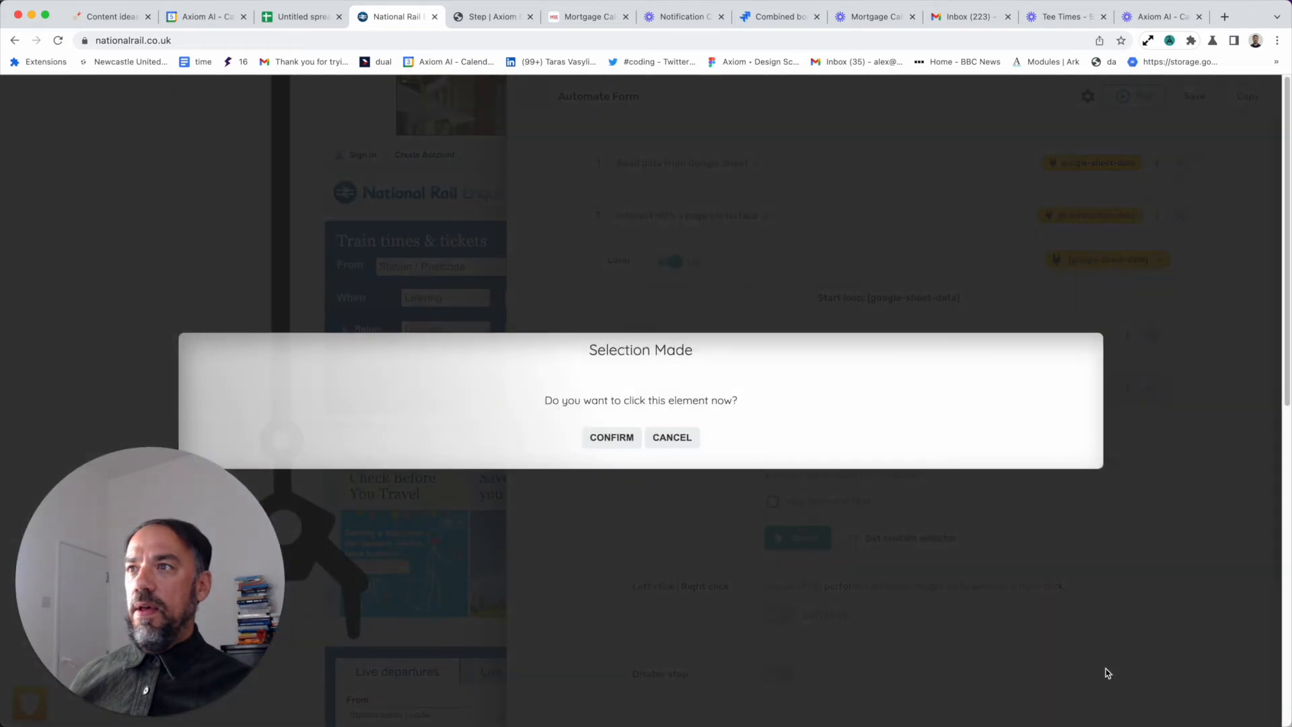
left_click(619, 438)
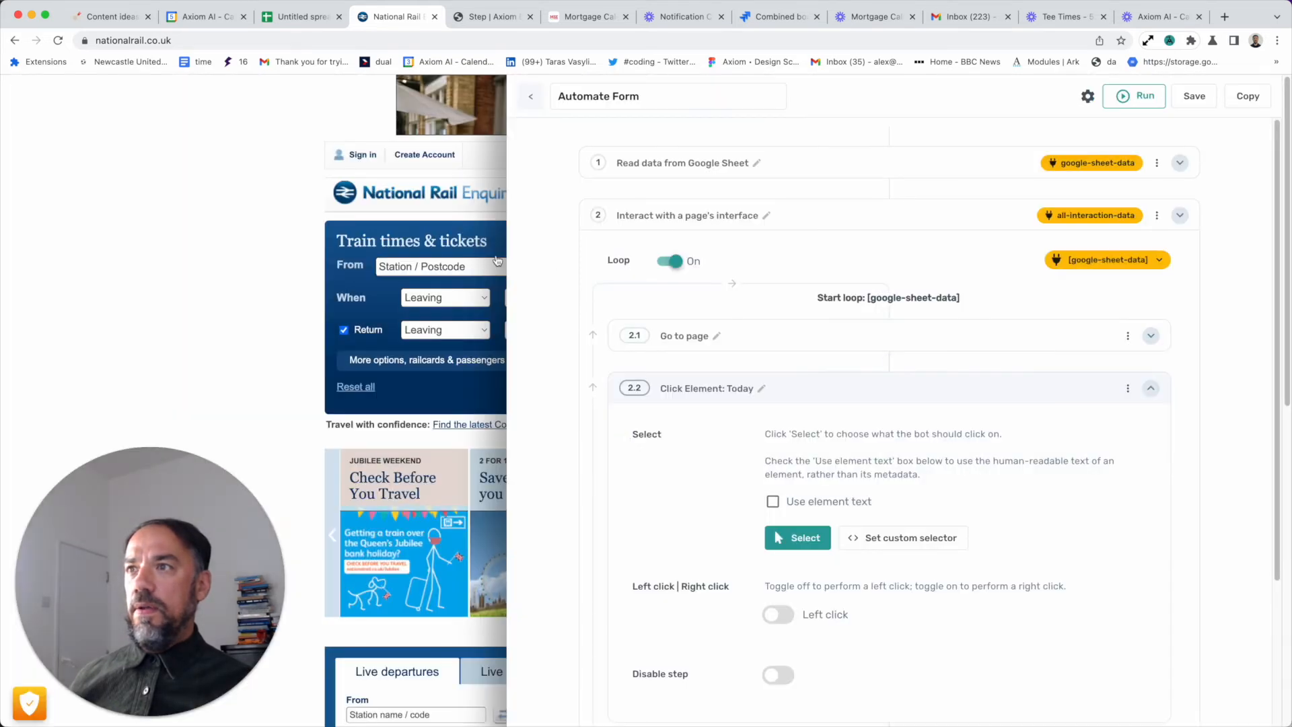
left_click(814, 386)
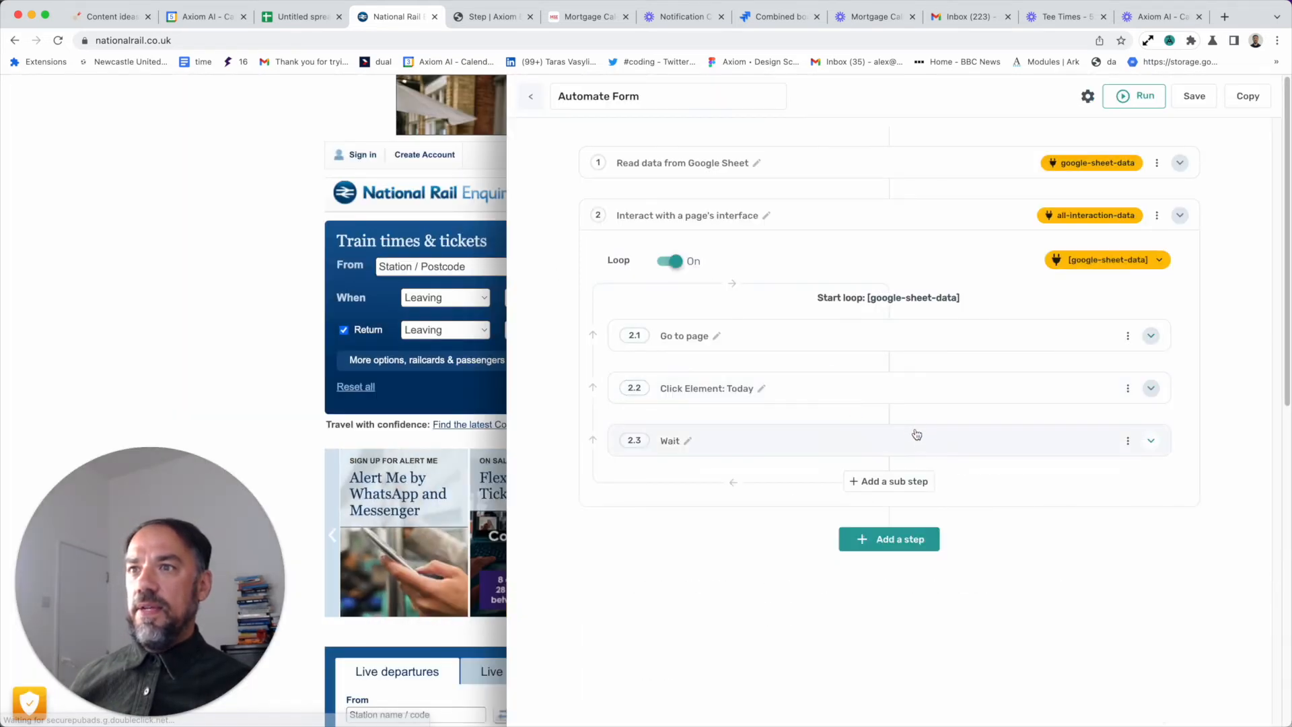
- Insert a Press Key(s) sub-step directly after the Click Element step, finding it with the search term "key"
left_click(889, 413)
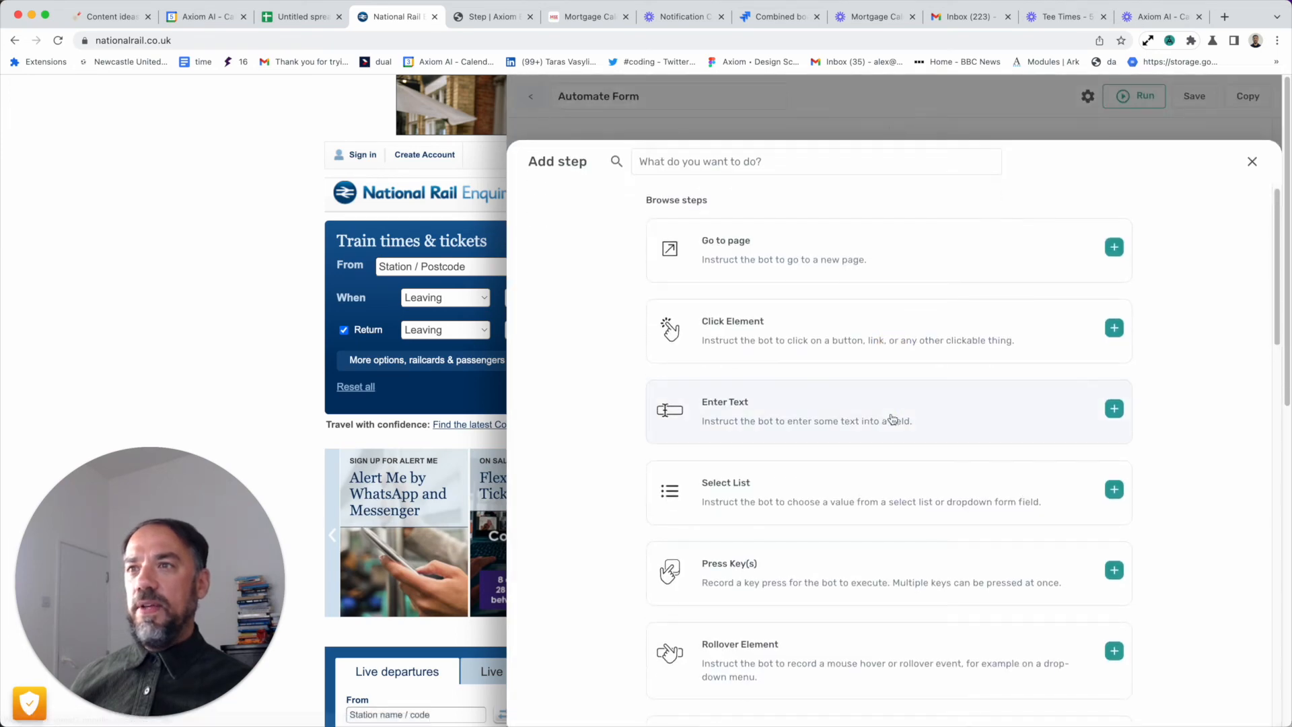
left_click(749, 165)
type("key")
left_click(900, 256)
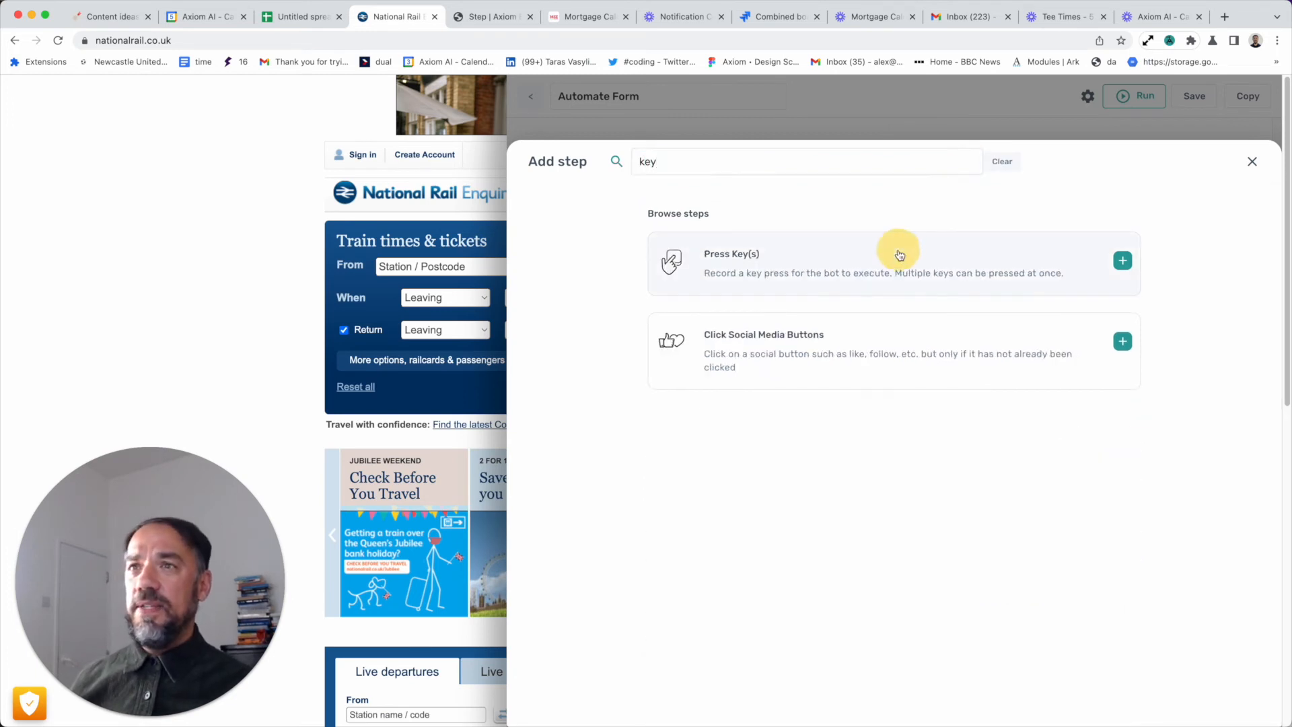
- Record seven Backspace key presses in the Press Key(s) step and collapse the step
left_click(811, 581)
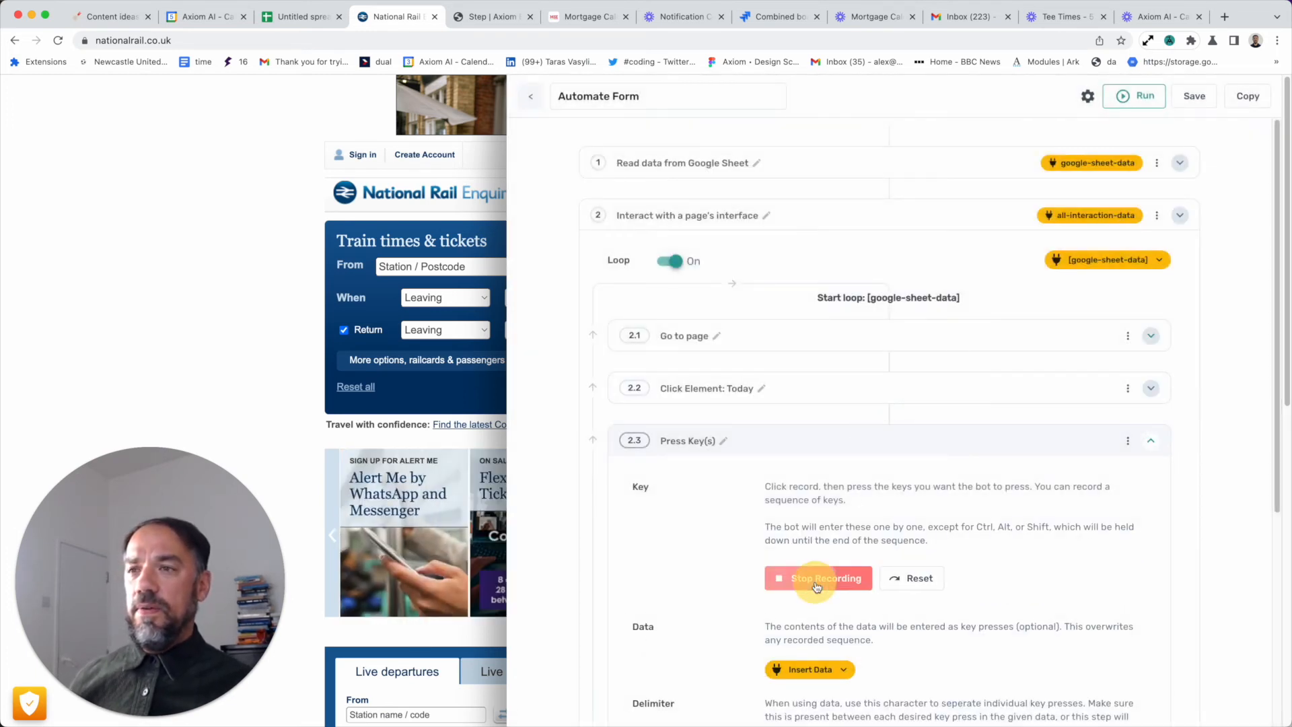
key("BackSpace")
key("BackSpace")
key("BackSpace")
key("BackSpace")
key("BackSpace")
key("BackSpace")
key("BackSpace")
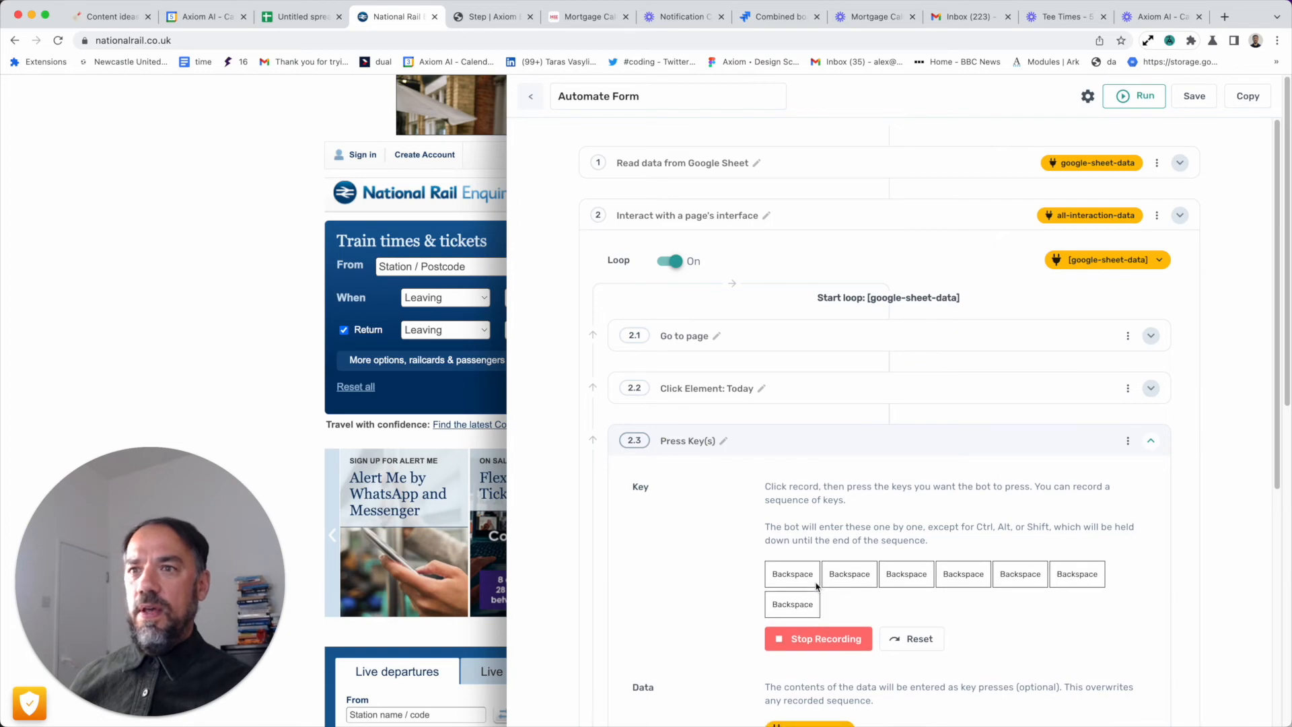
scroll(816, 586, "down", 5)
scroll(849, 425, "up", 5)
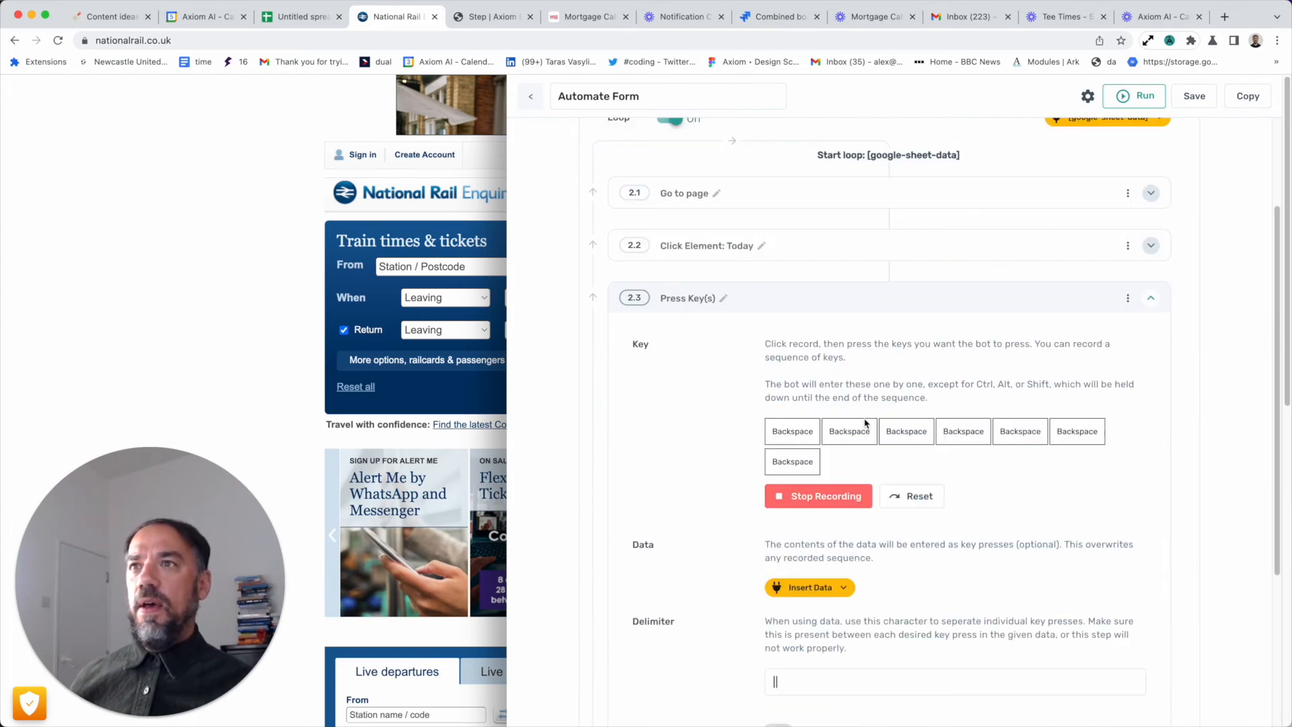
left_click(863, 299)
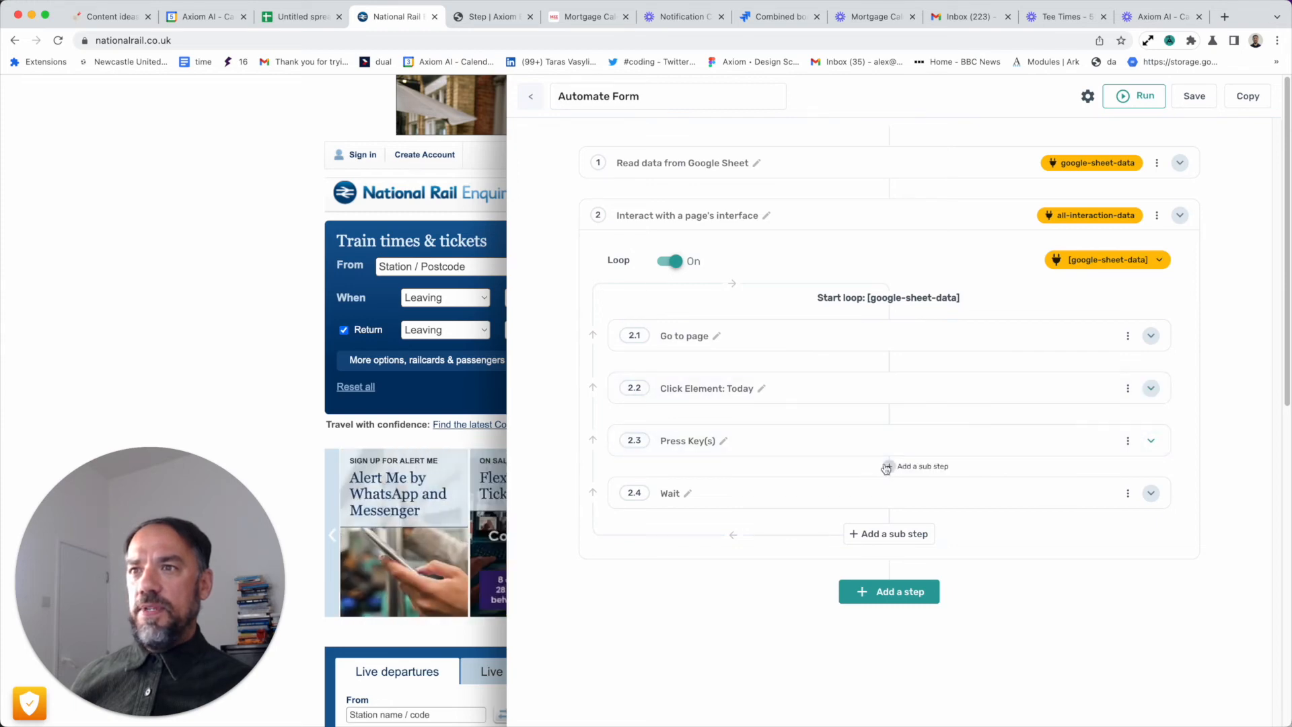
- Insert an Enter Text sub-step after Press Key(s) with the text 19/05/2022 and no text field selected
left_click(887, 466)
left_click(764, 400)
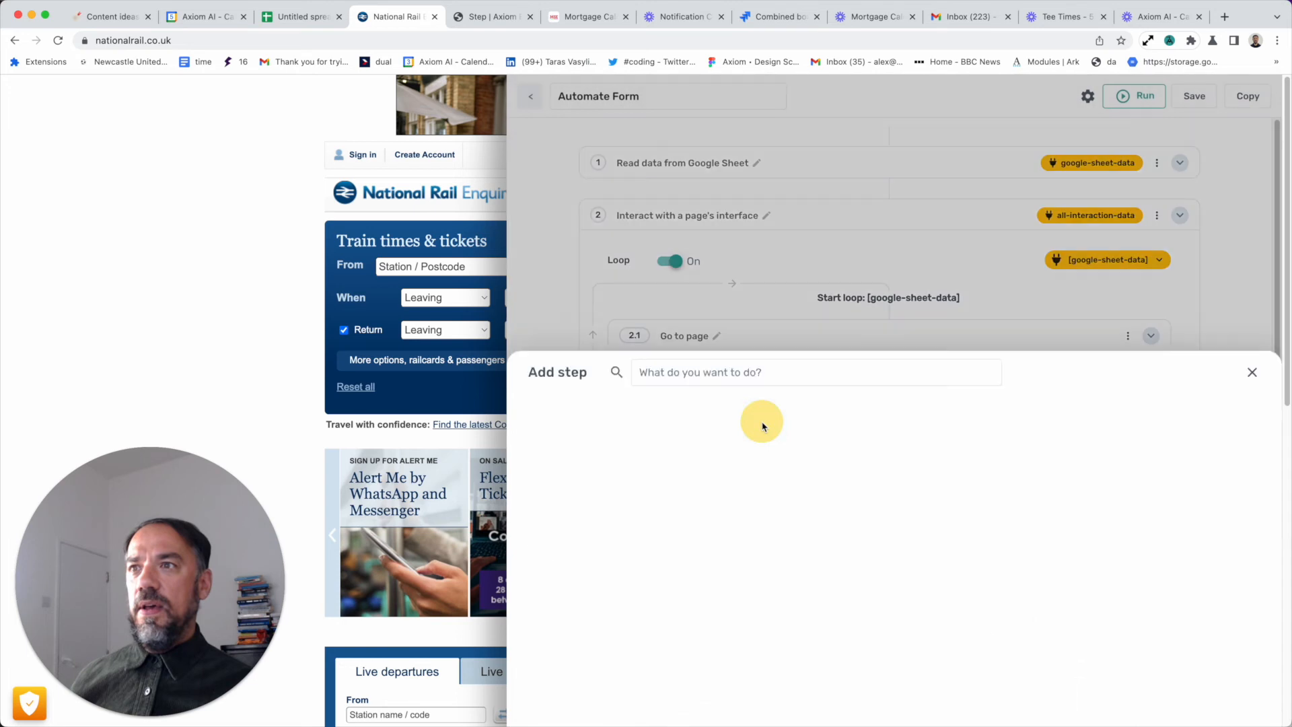
scroll(794, 579, "down", 4)
left_click(824, 550)
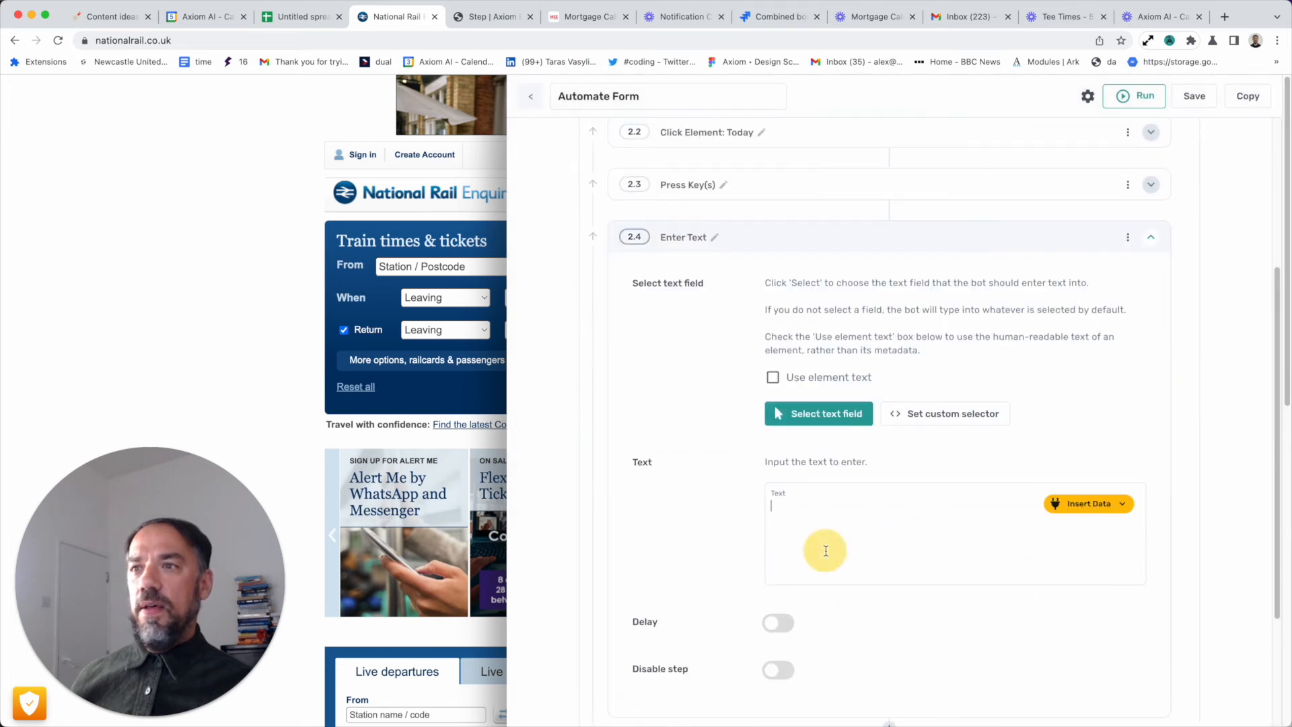
type("19/05/2022")
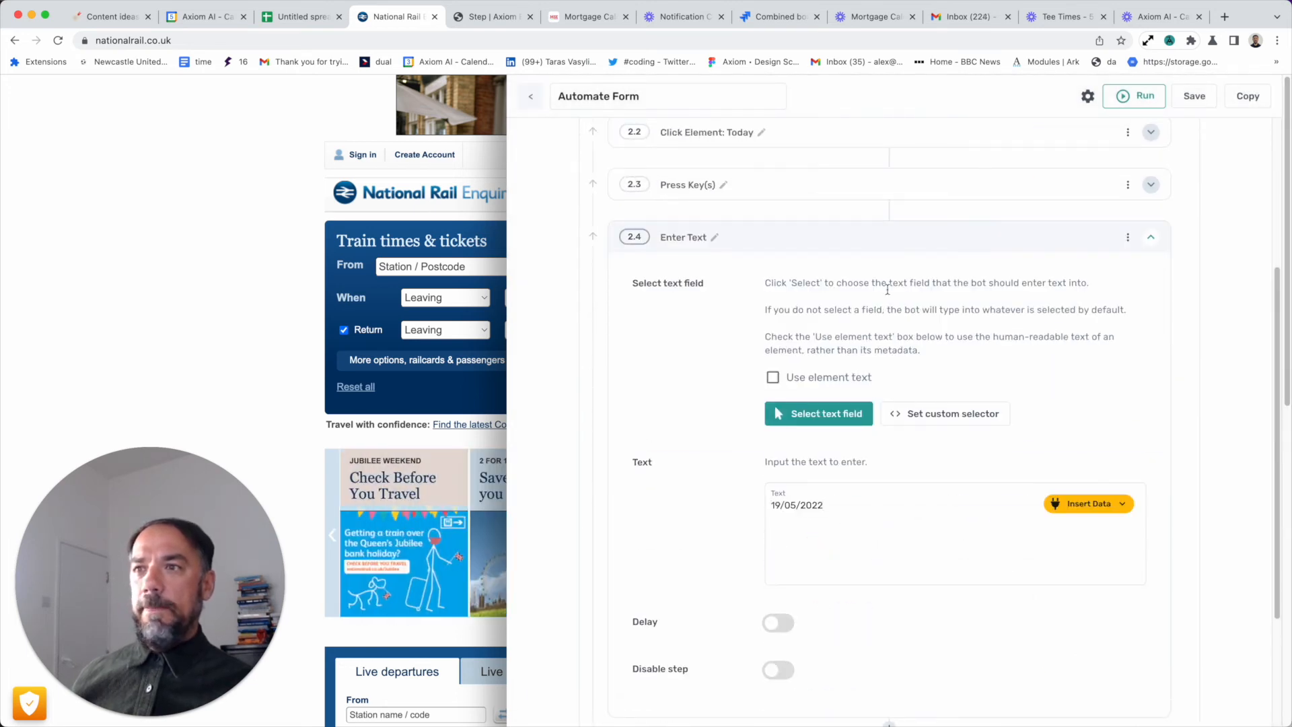
left_click(770, 240)
- Save the automation and run it on the desktop, closing the bot's Google Calendar tab to end the run
left_click(1193, 98)
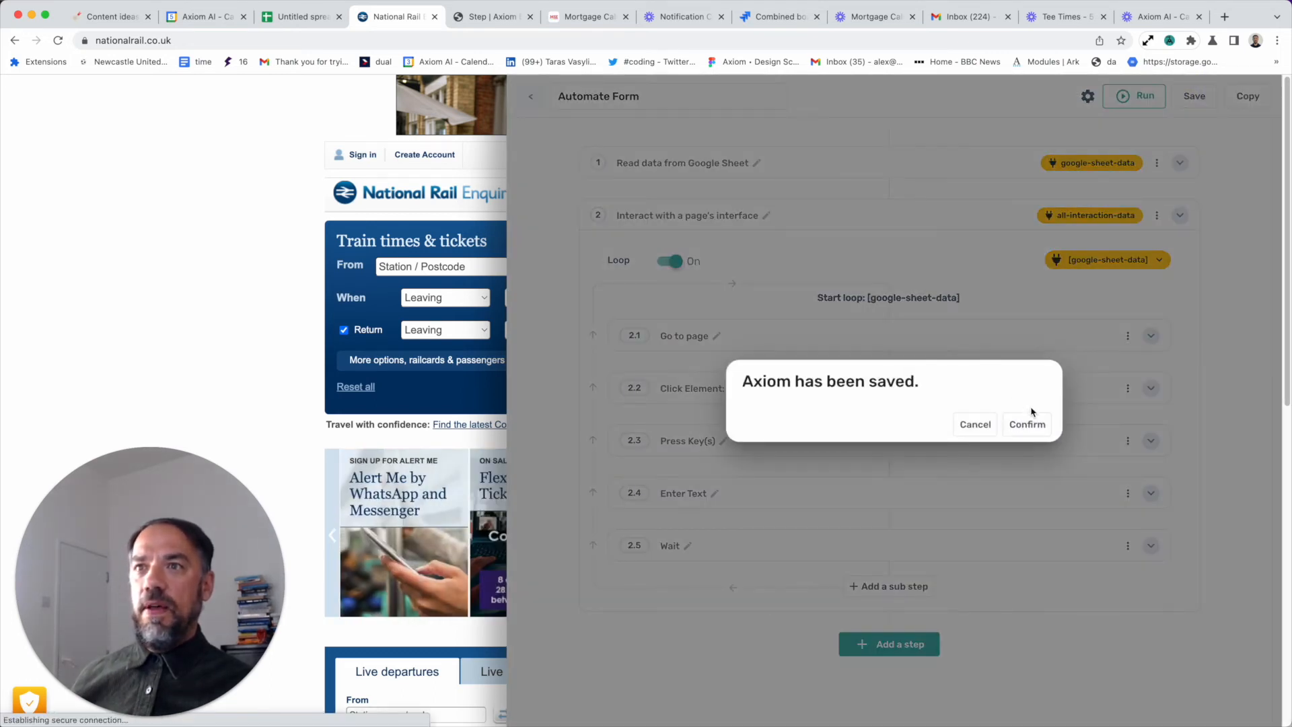
left_click(1035, 422)
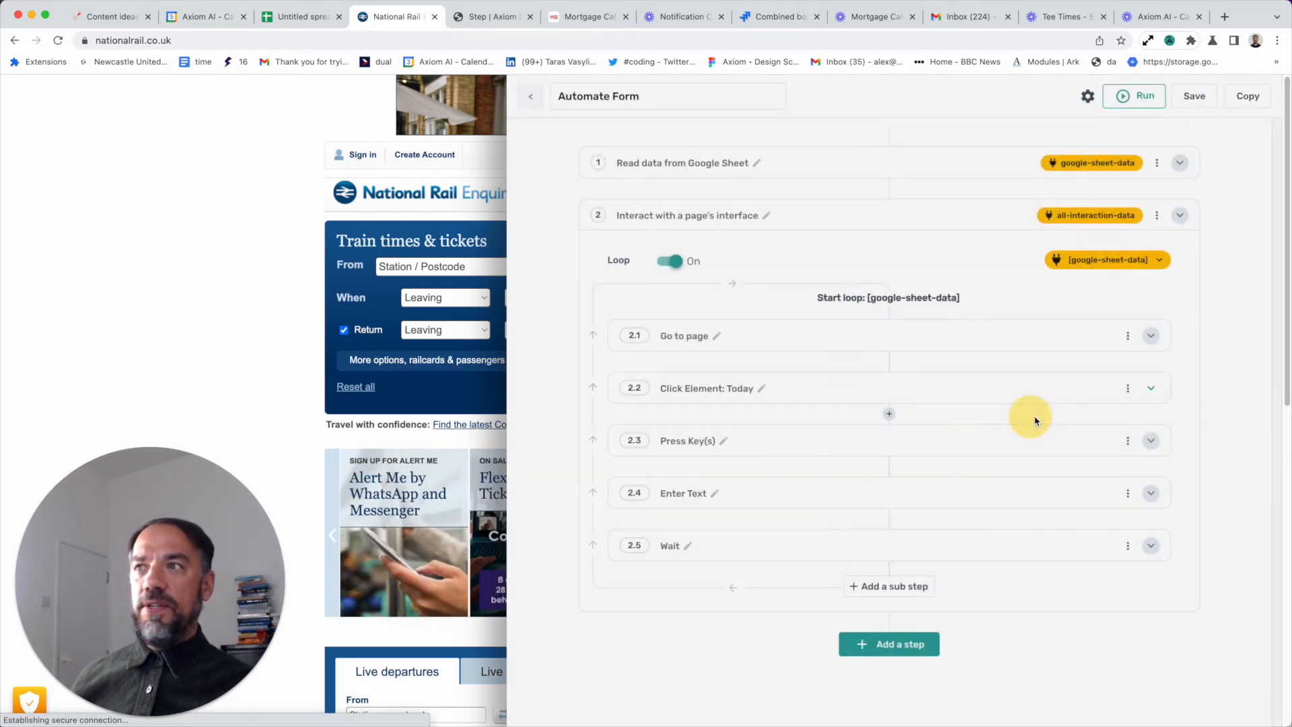
left_click(1136, 96)
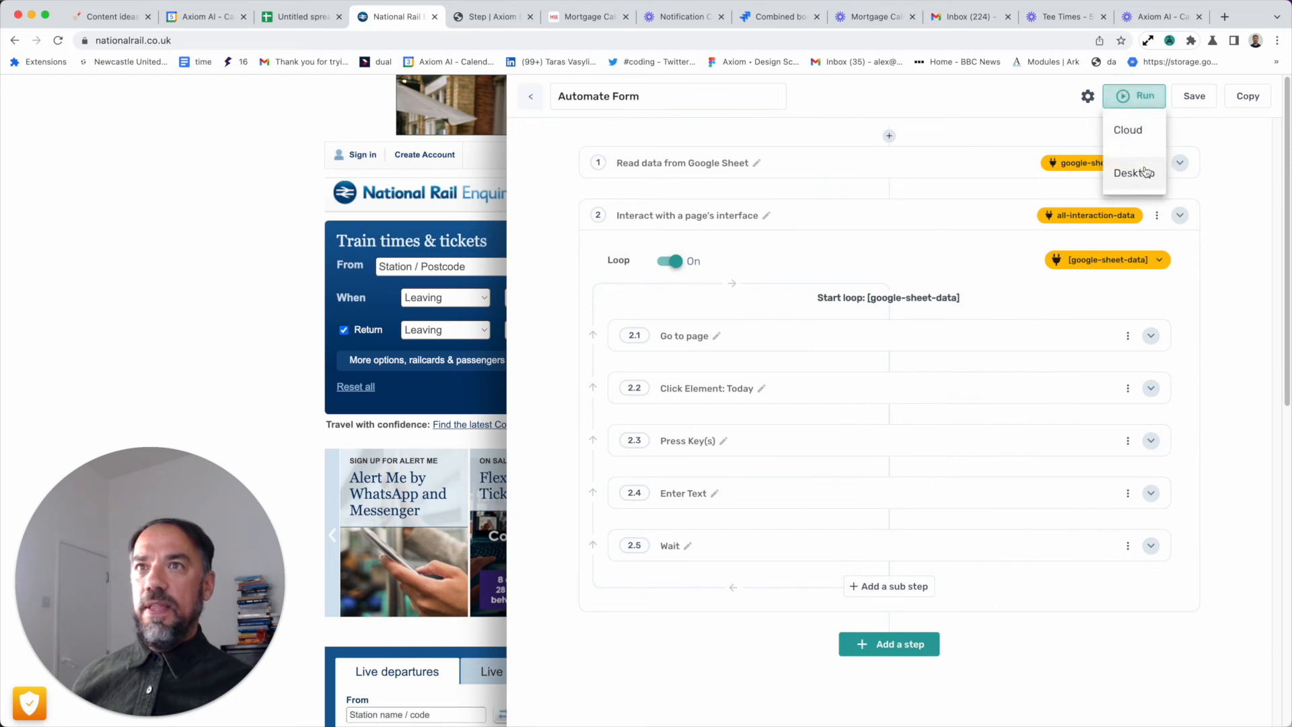
left_click(1147, 173)
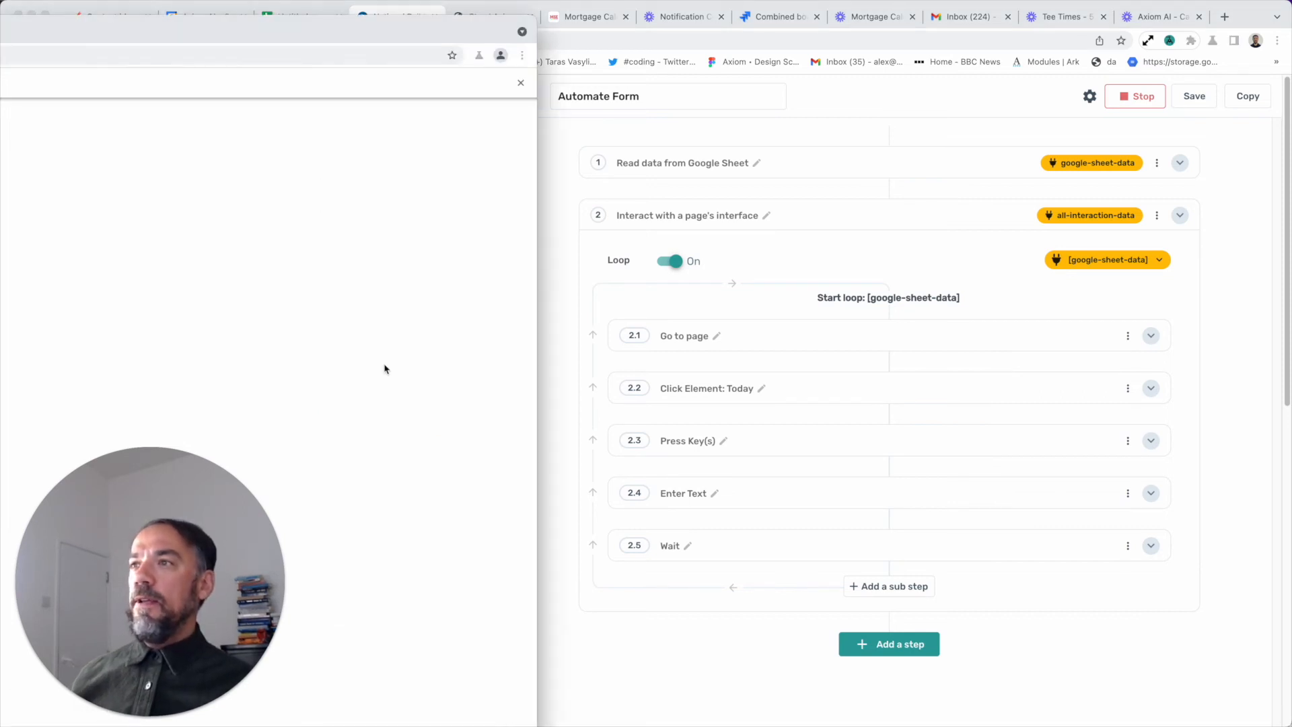
left_click_drag(303, 33, 870, 16)
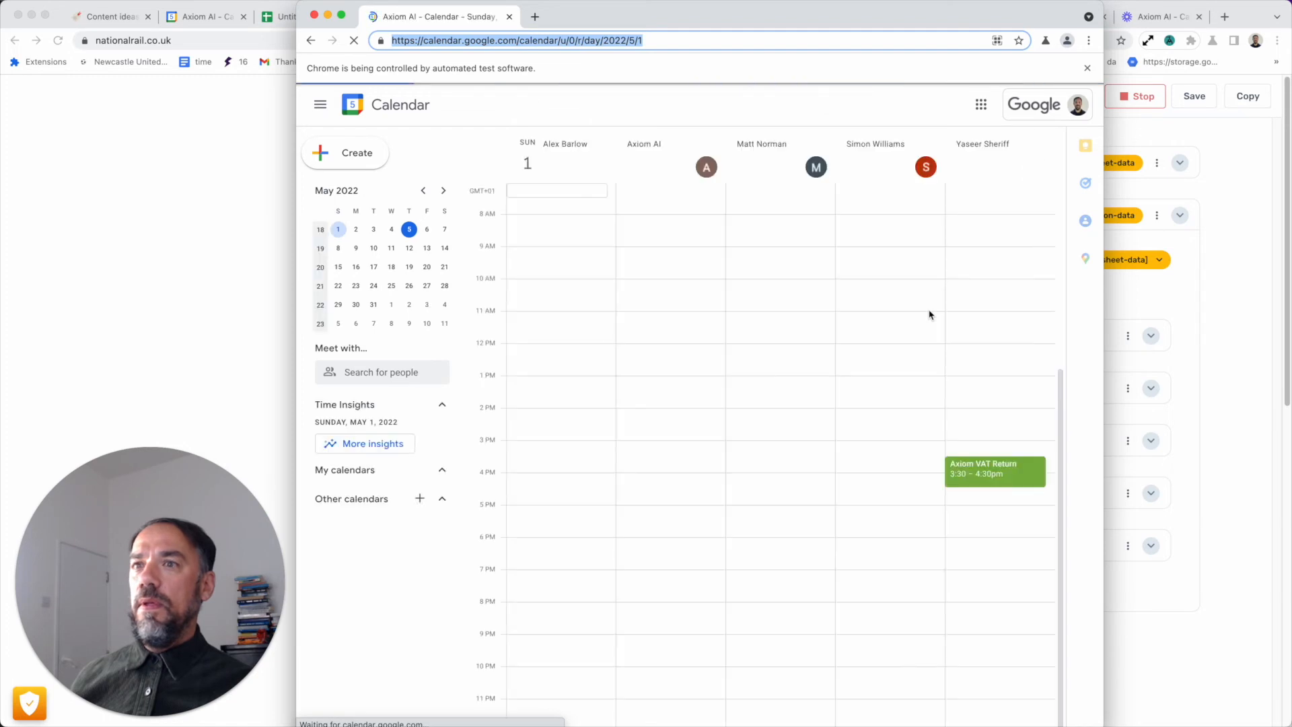
left_click(509, 18)
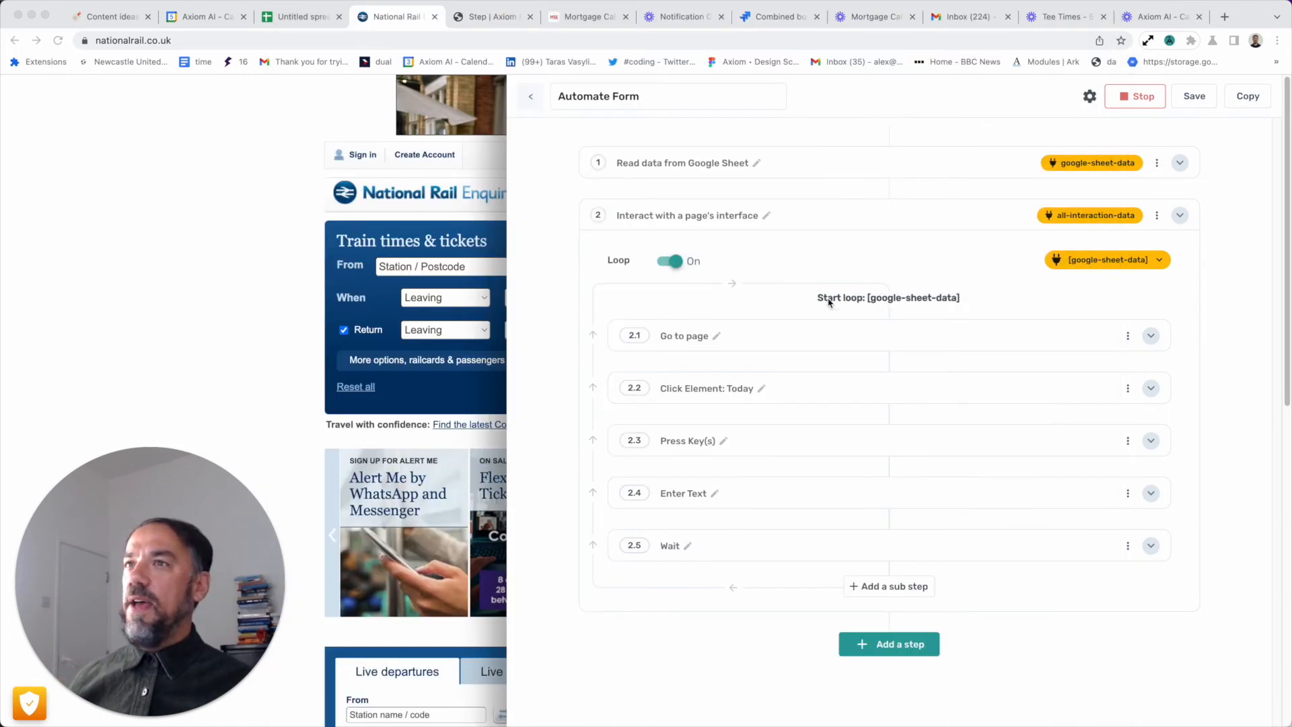
left_click(926, 338)
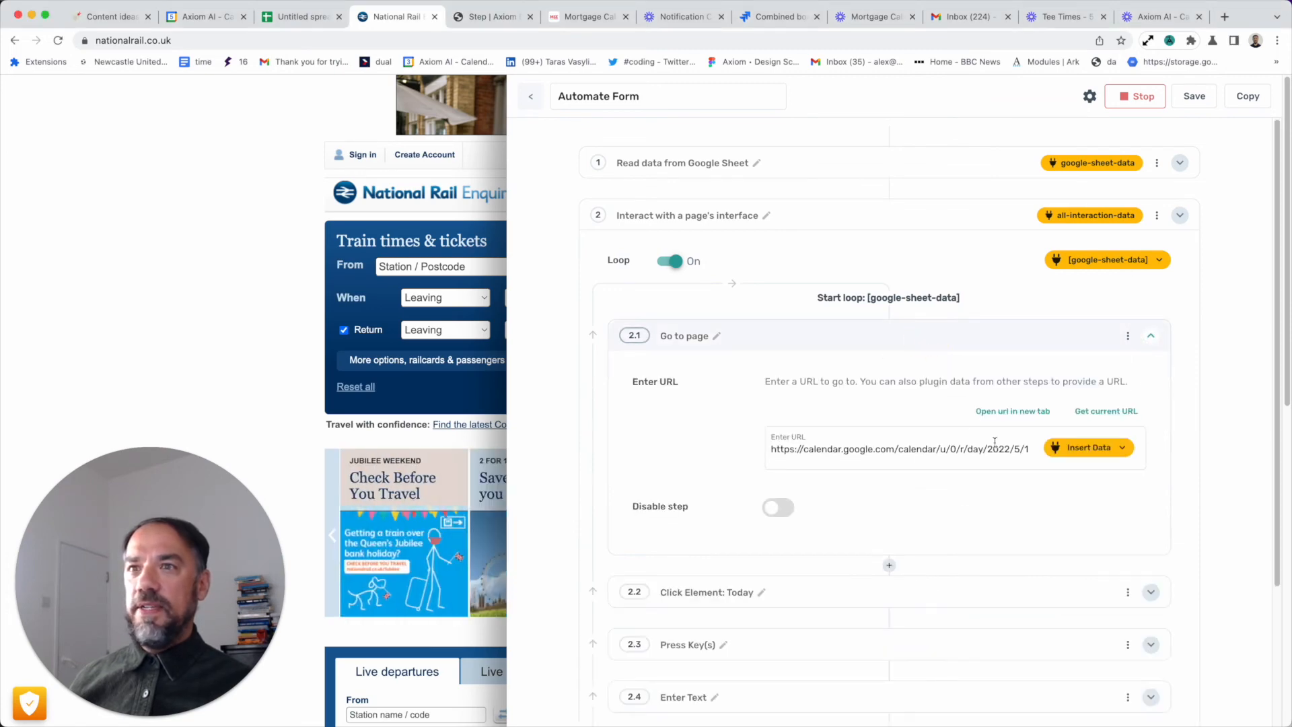
left_click(1121, 419)
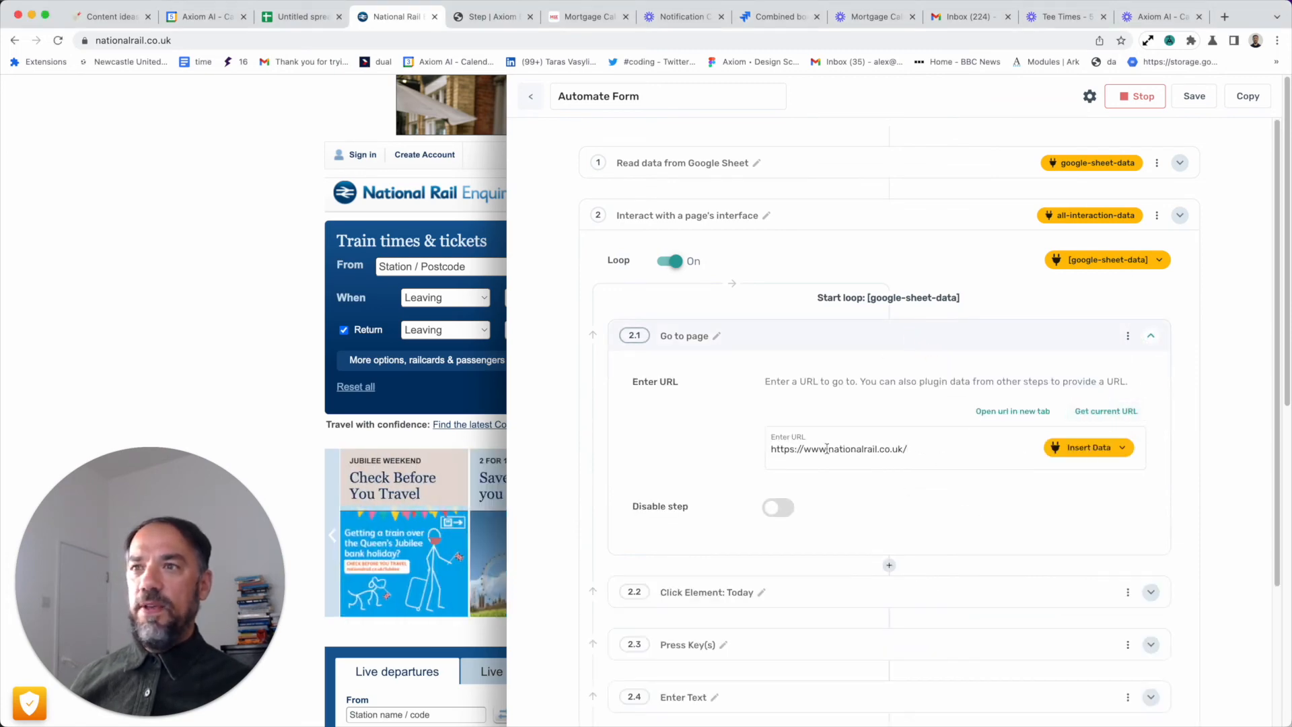
left_click(896, 341)
left_click(1120, 96)
- Save the automation with its National Rail URL and start a new run
left_click(1193, 96)
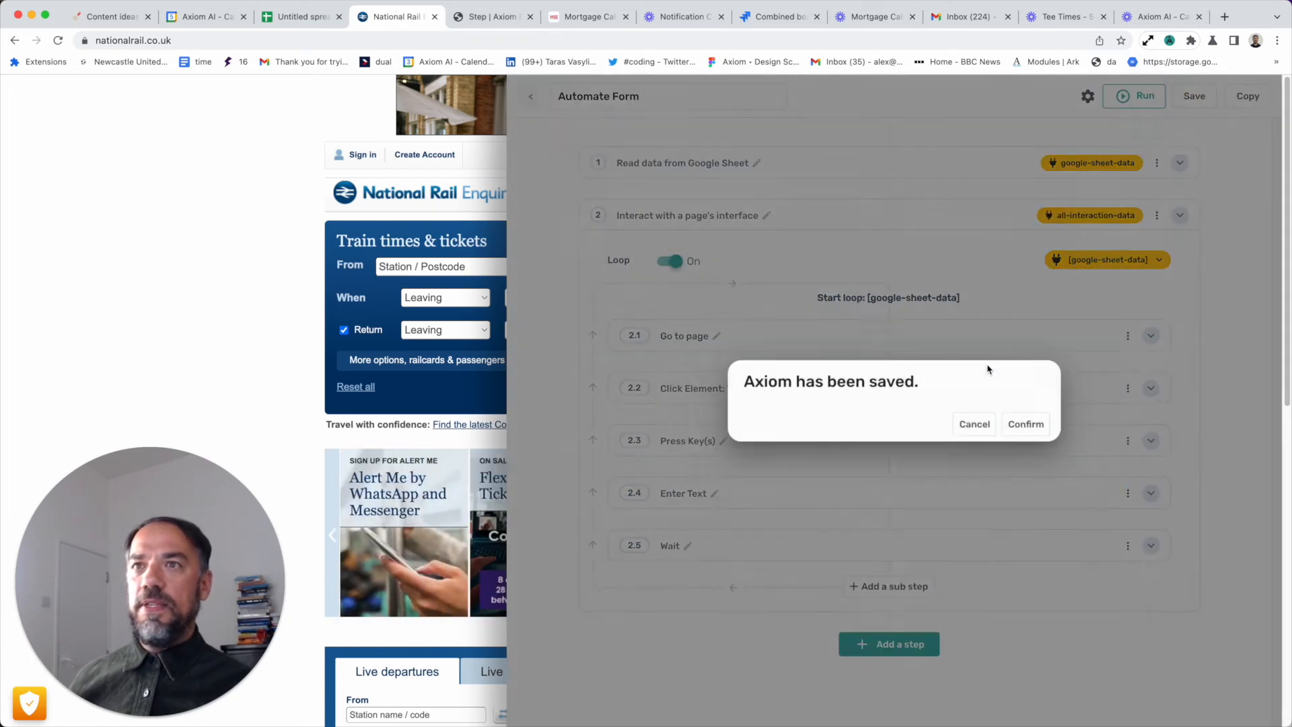
left_click(1042, 425)
left_click(1145, 96)
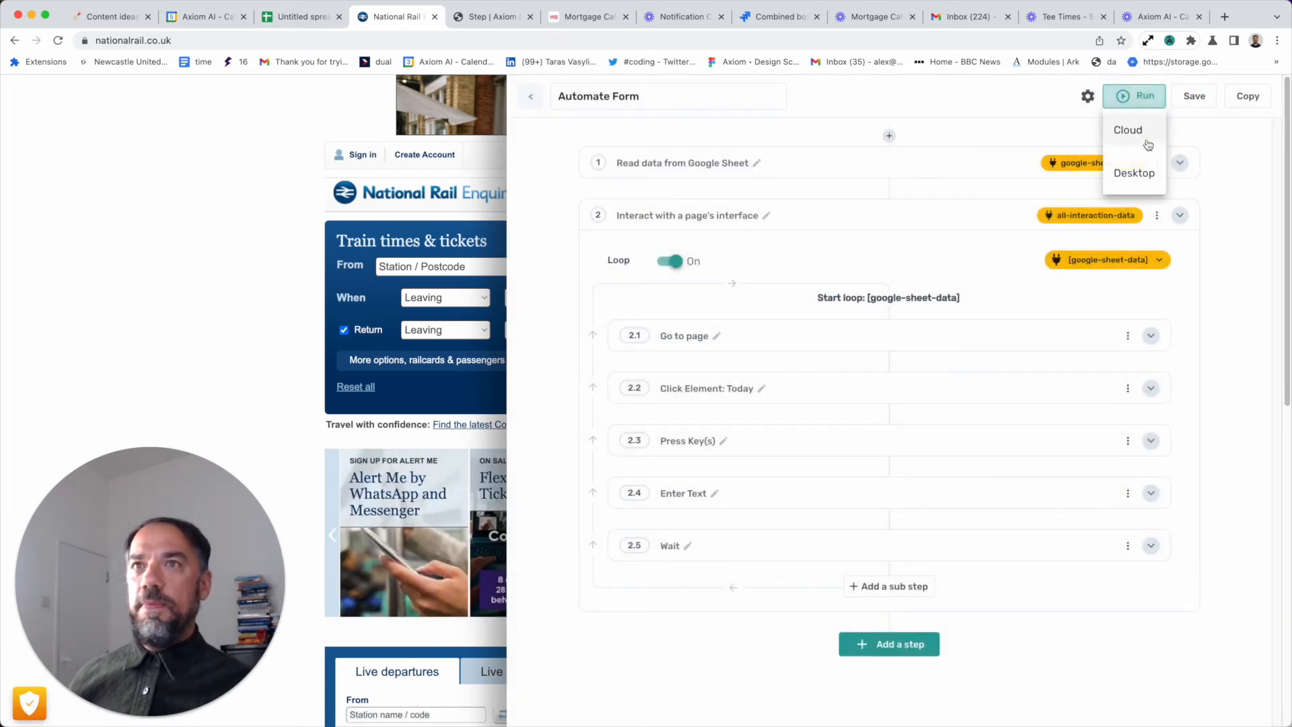
left_click(1147, 139)
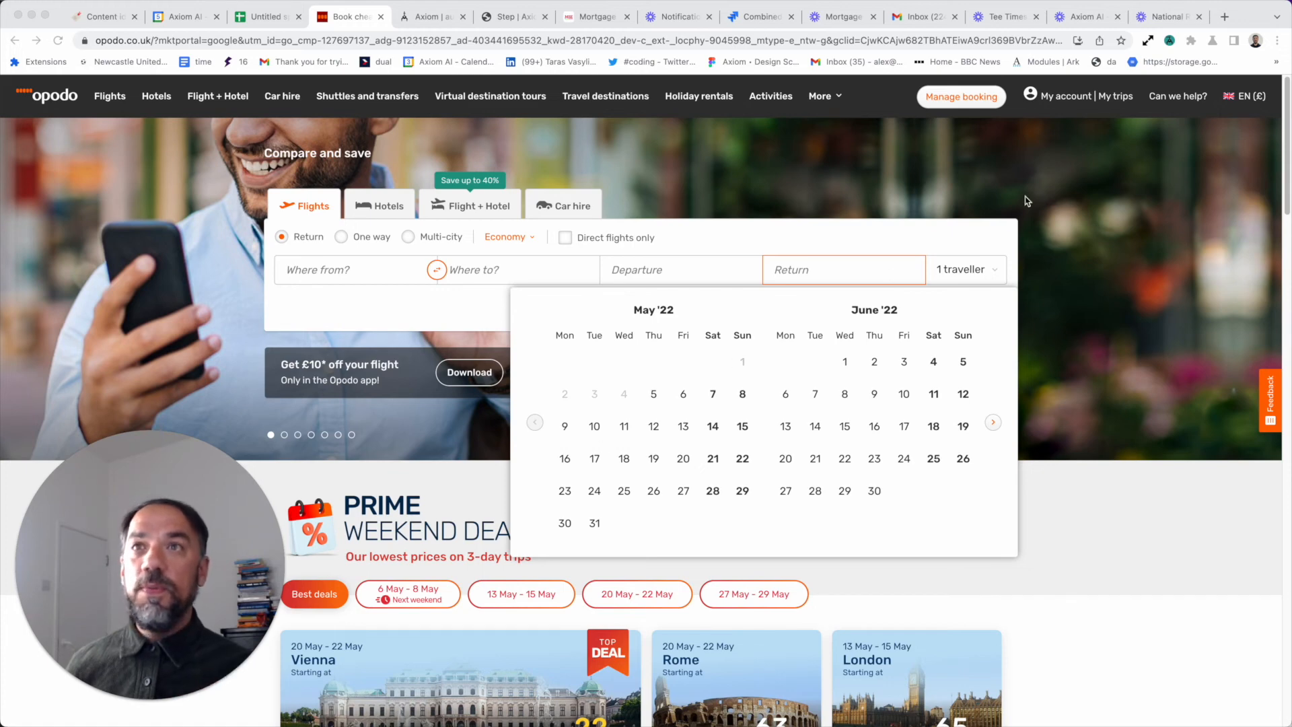
- Insert a Write javascript sub-step after Press Key(s) in the Automate Form automation, and switch to the Axiom website tab
left_click(1171, 41)
left_click(891, 463)
left_click(746, 164)
type("jav")
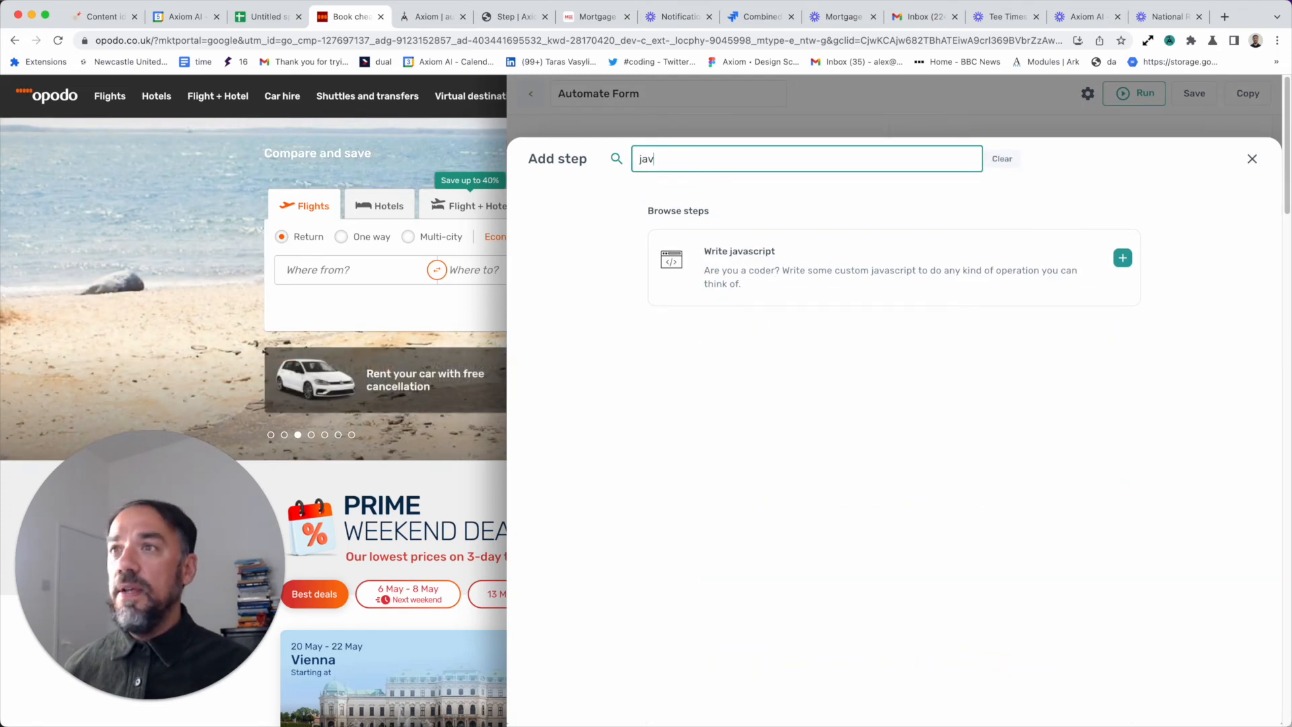
left_click(843, 303)
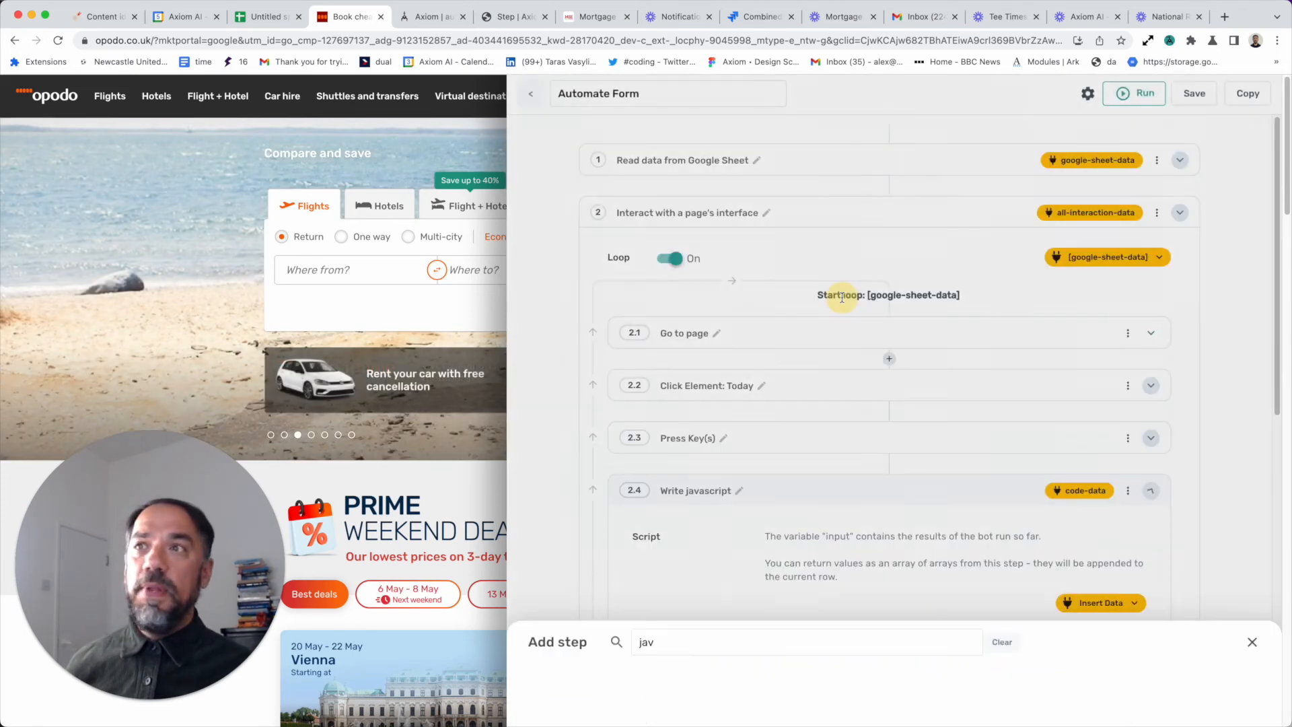
scroll(878, 549, "down", 3)
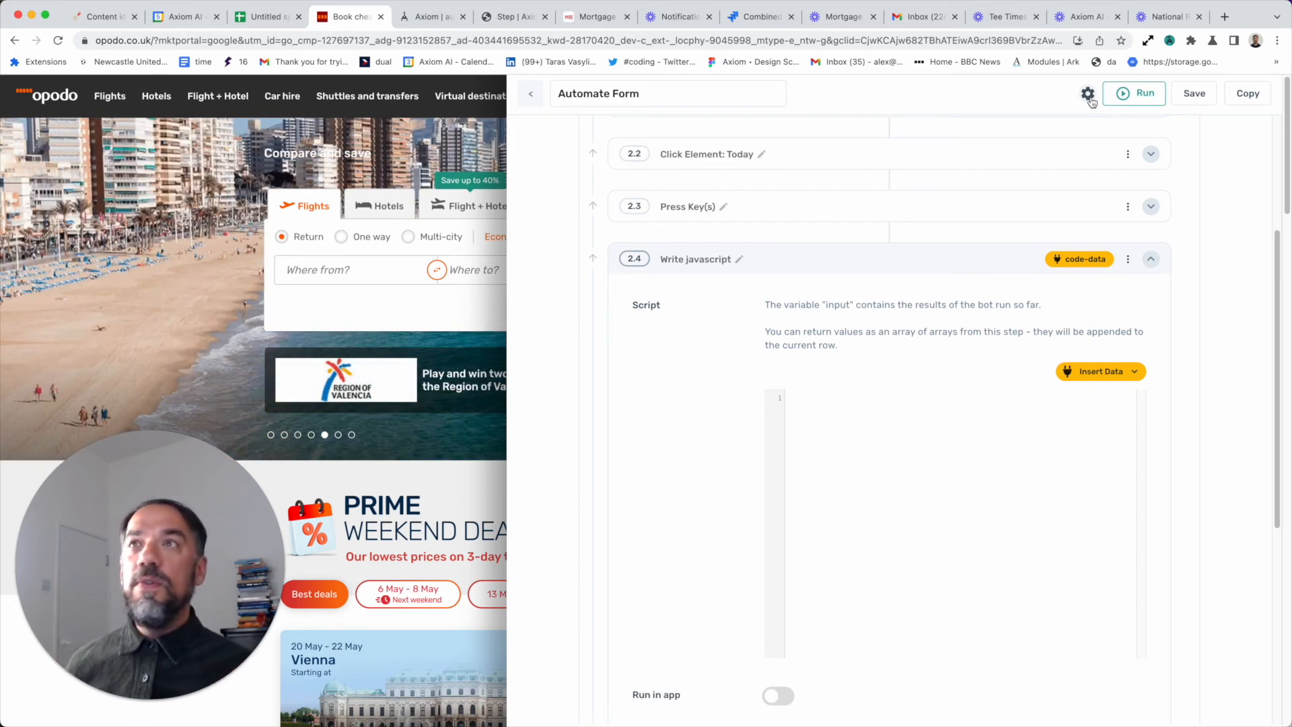
left_click(406, 20)
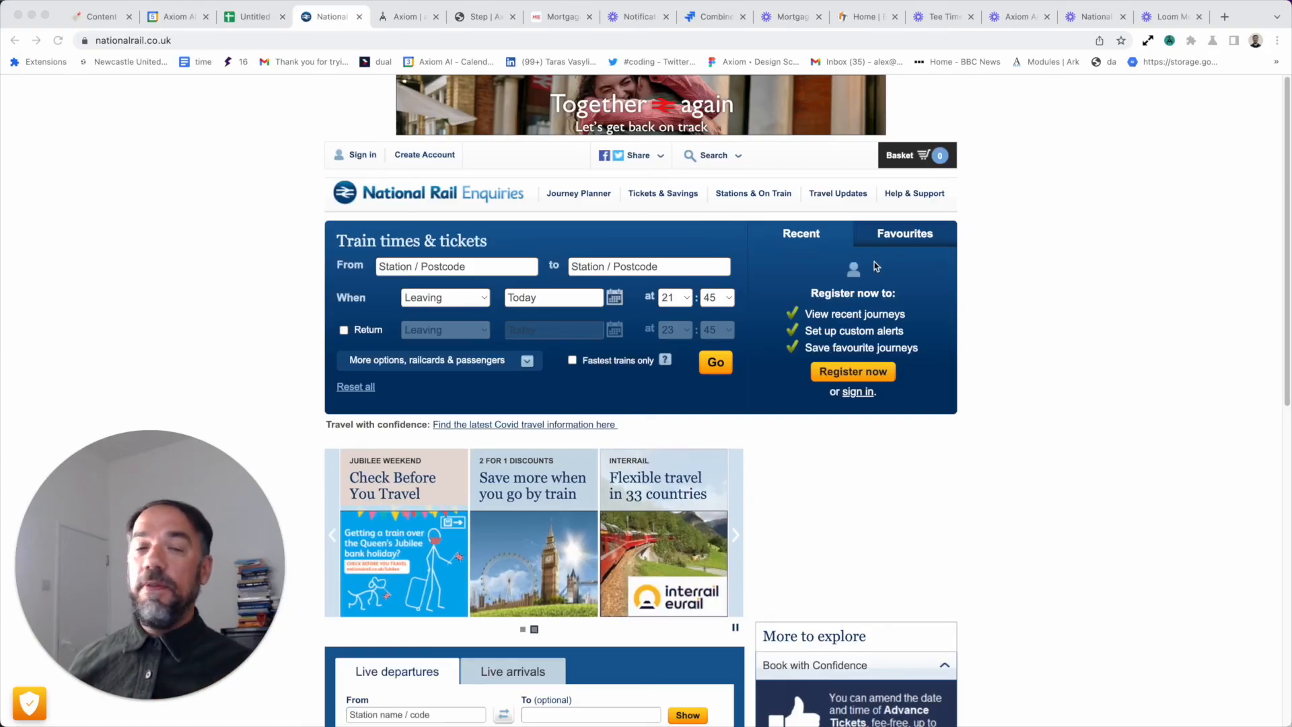
- Set the outward departure hour to 18 on the National Rail form, and view the minute and hour options
left_click(681, 298)
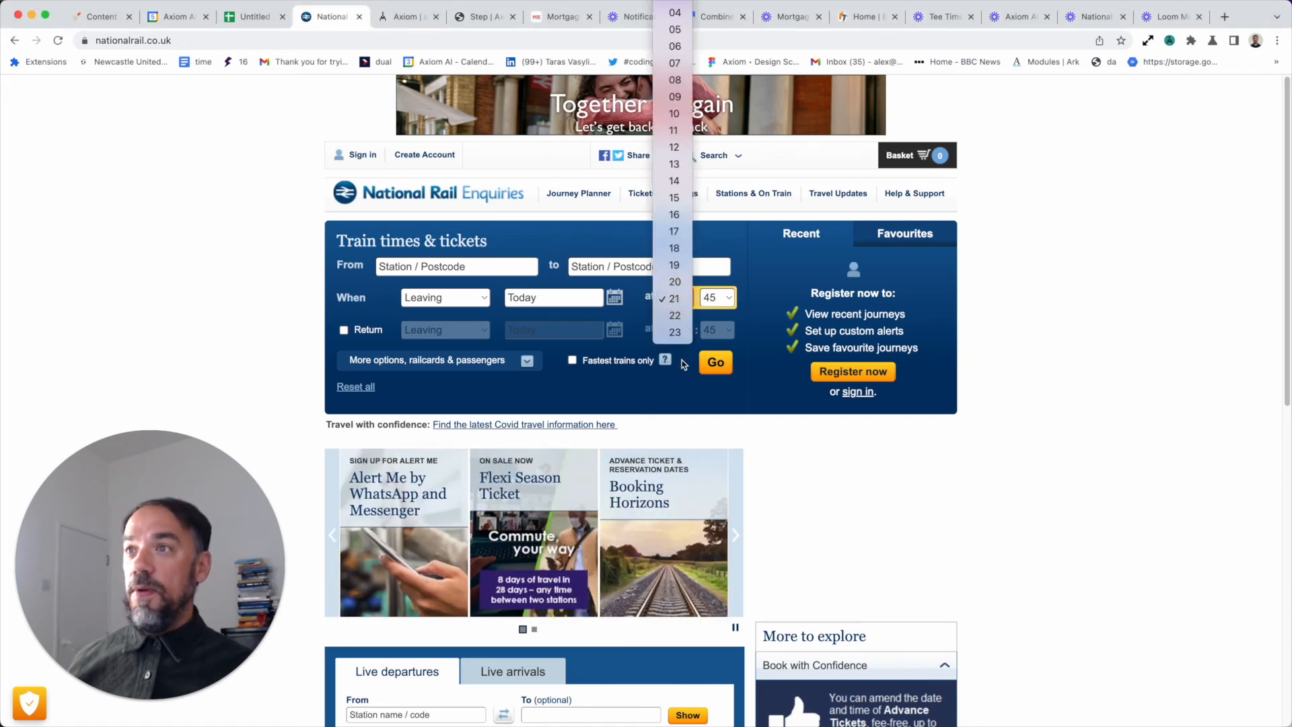
left_click(675, 248)
left_click(717, 305)
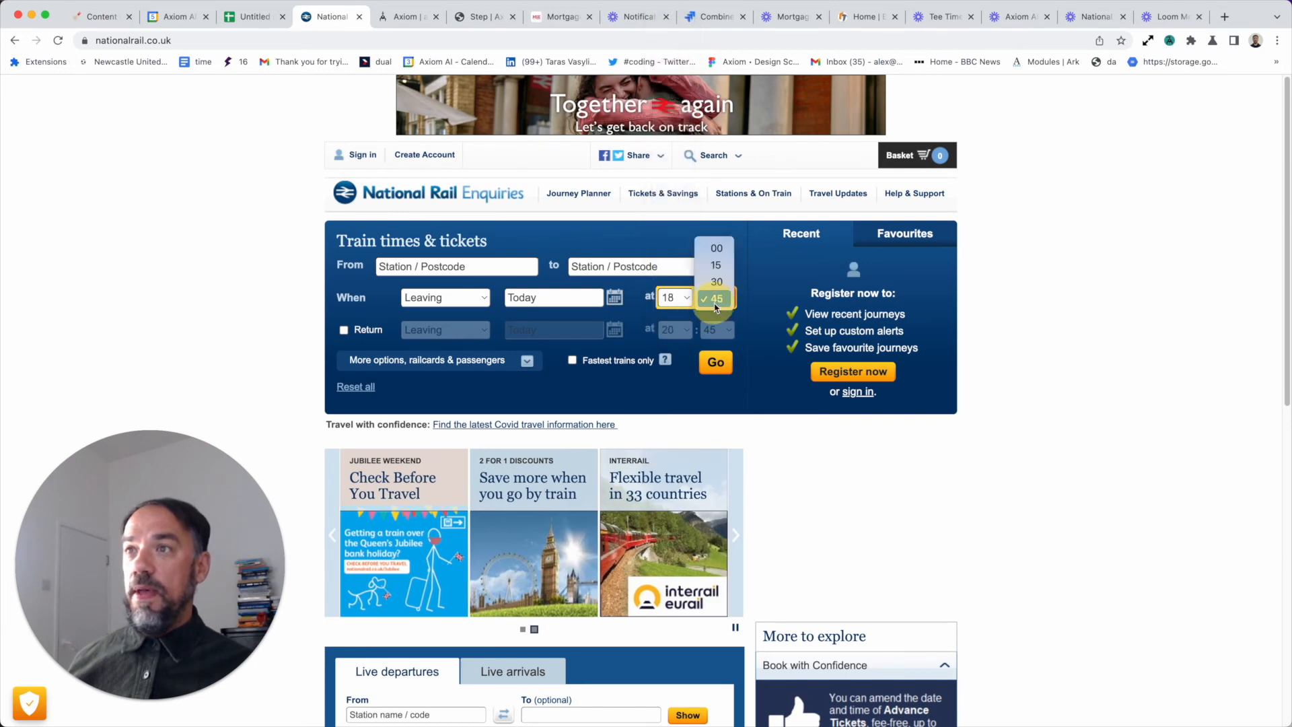
left_click(679, 307)
left_click(681, 307)
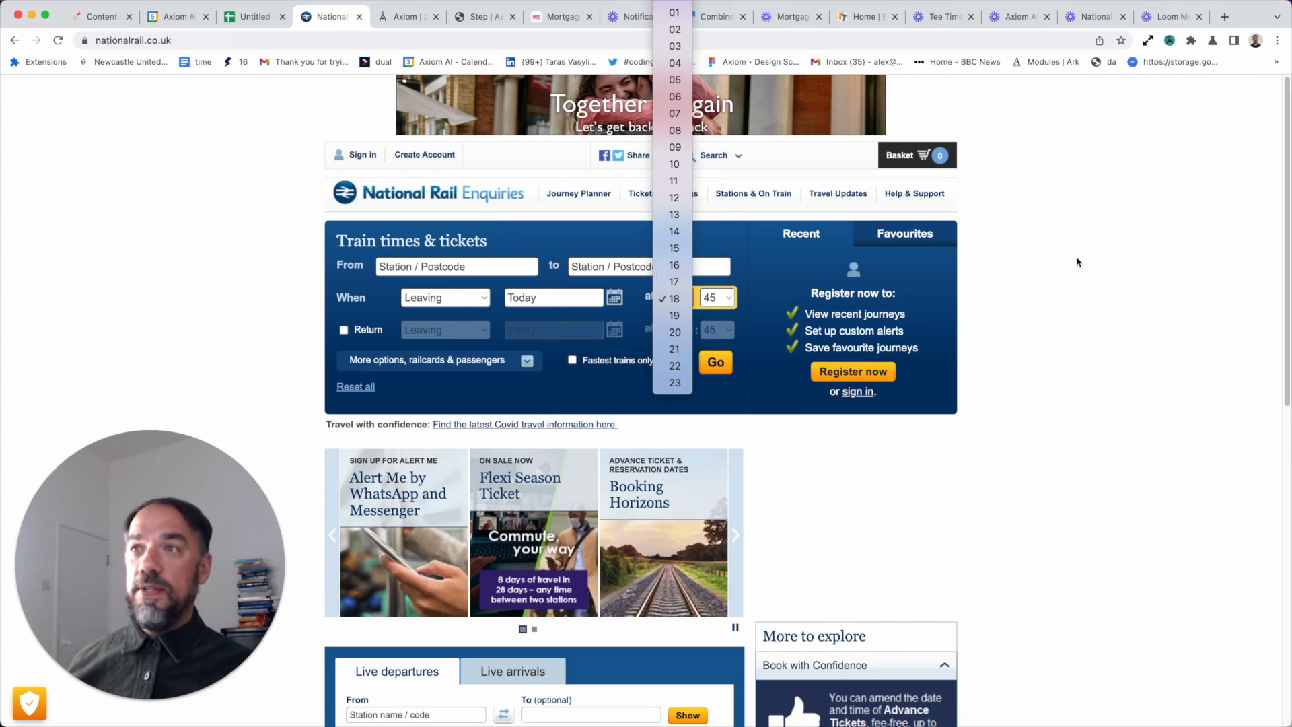
left_click(1090, 256)
left_click(1170, 40)
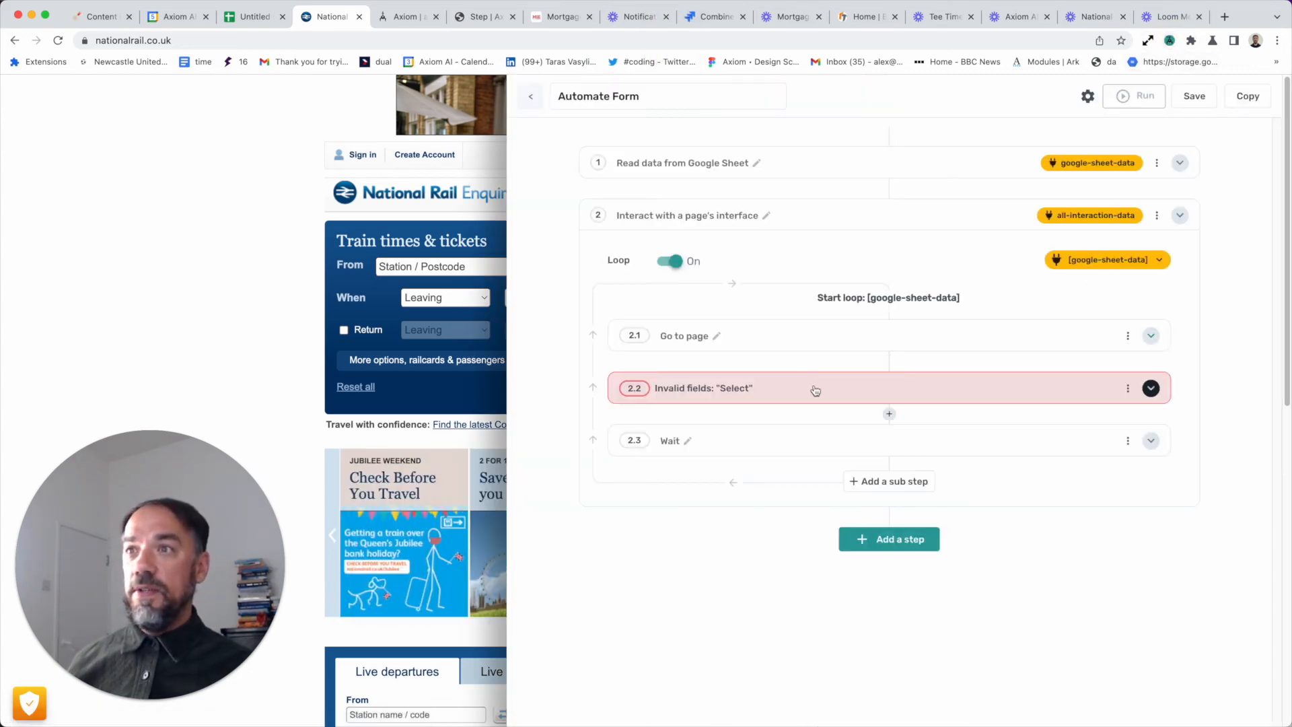
left_click(814, 388)
left_click(812, 335)
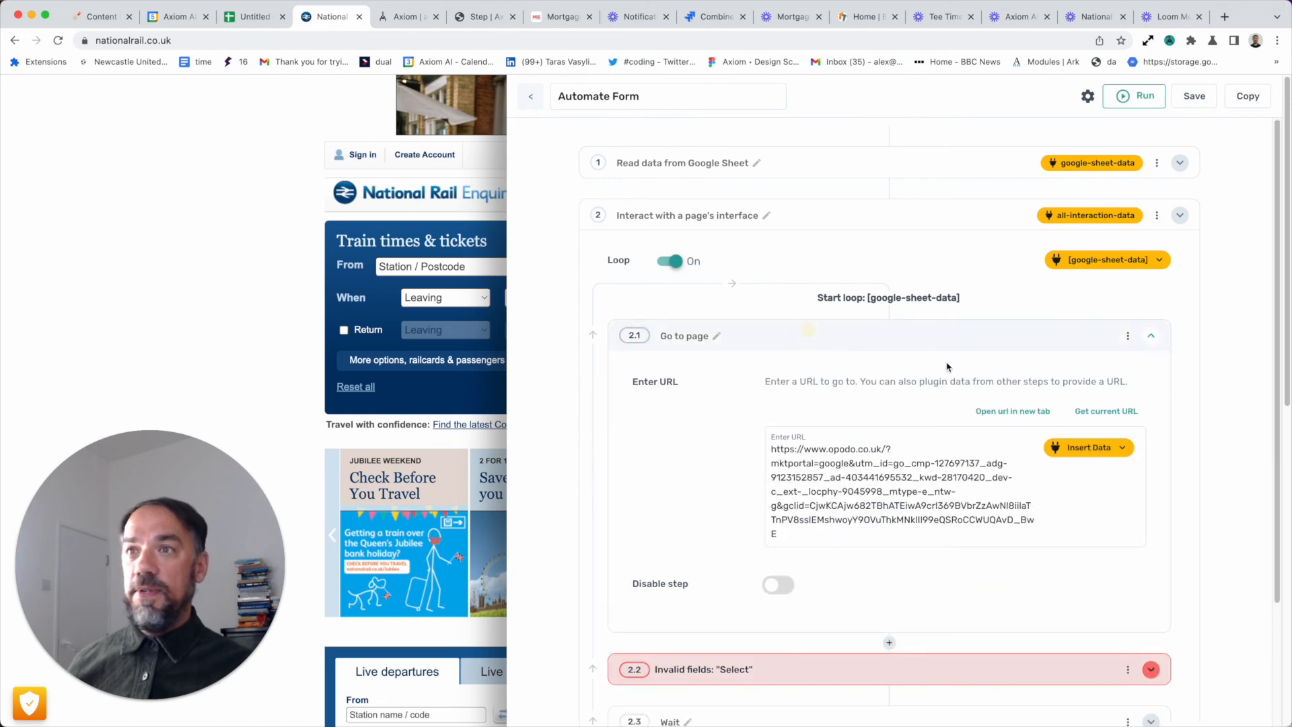
left_click(1120, 416)
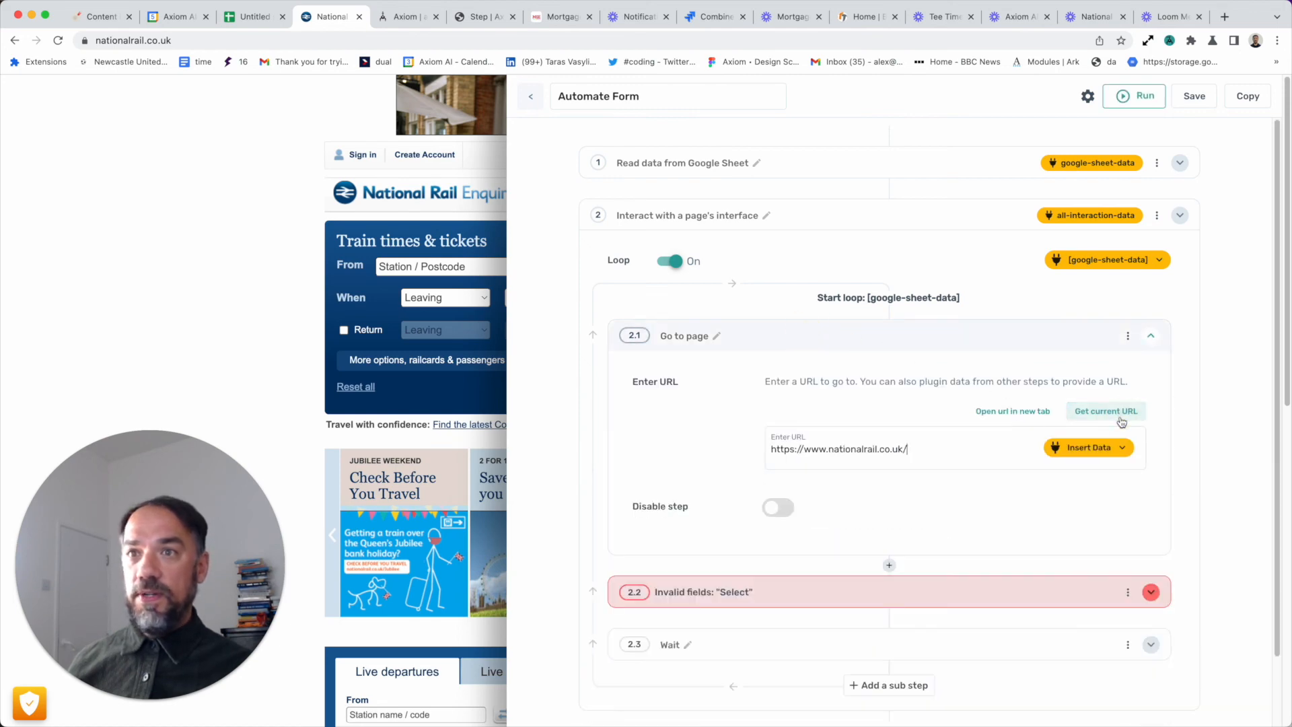
left_click(917, 339)
- Choose the outward departure hour list on the National Rail form as the Select List step's target
left_click(893, 395)
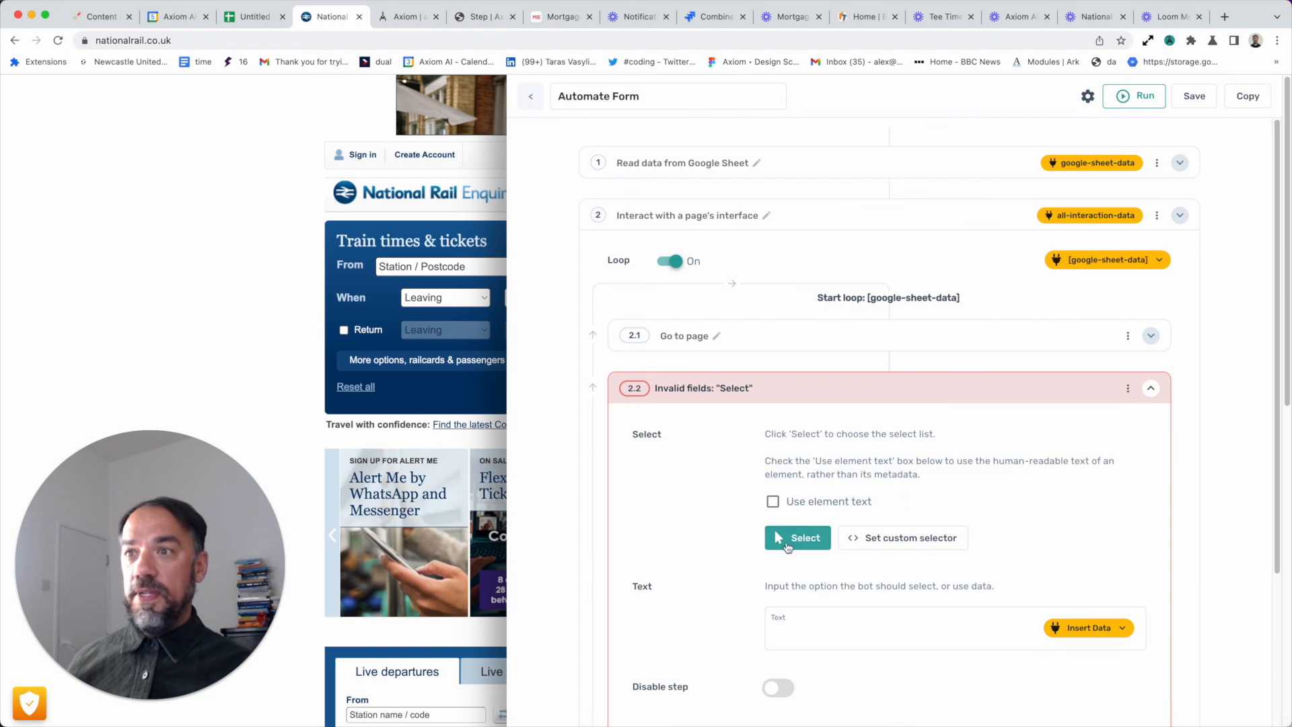
left_click(808, 536)
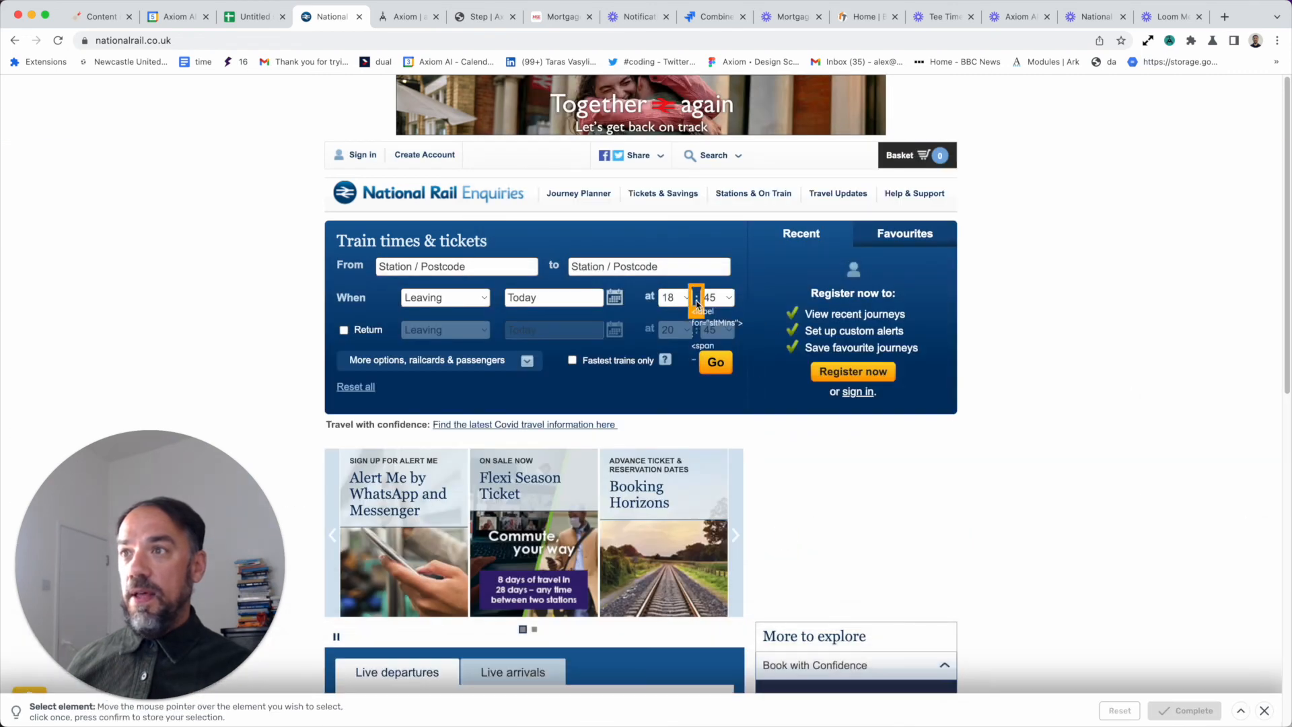
left_click(660, 304)
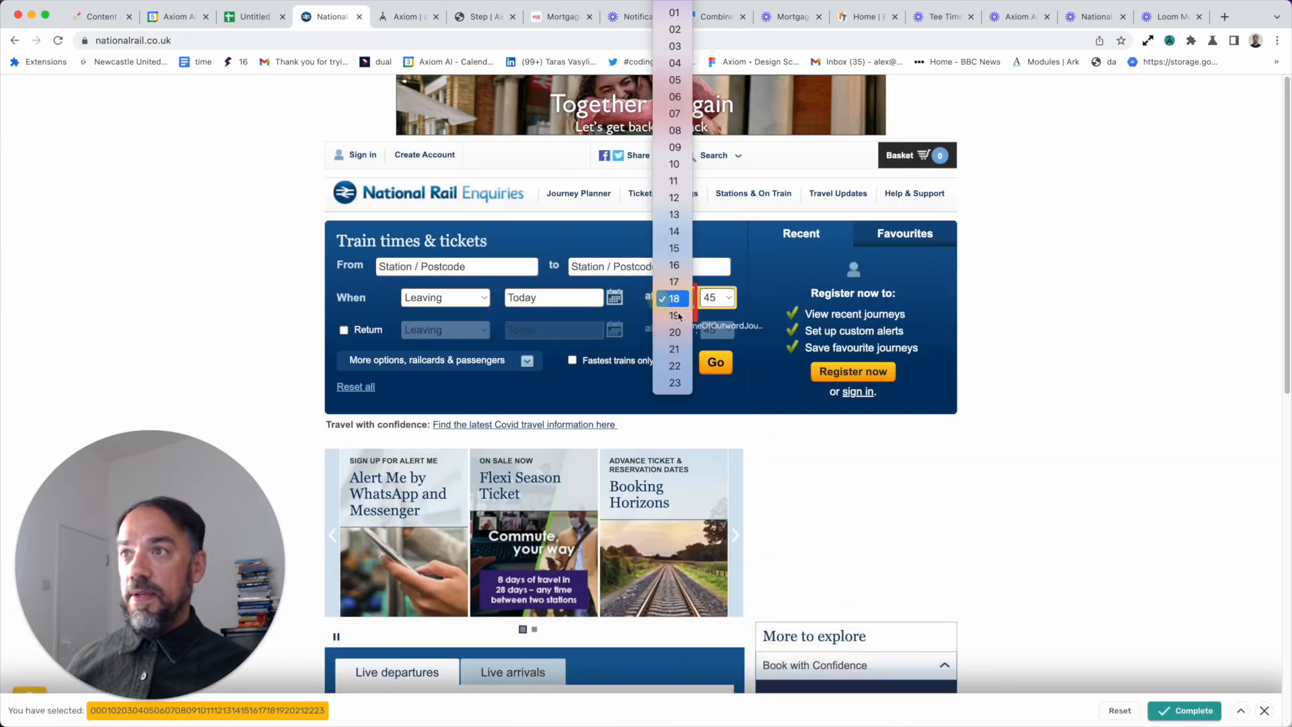
left_click(1185, 714)
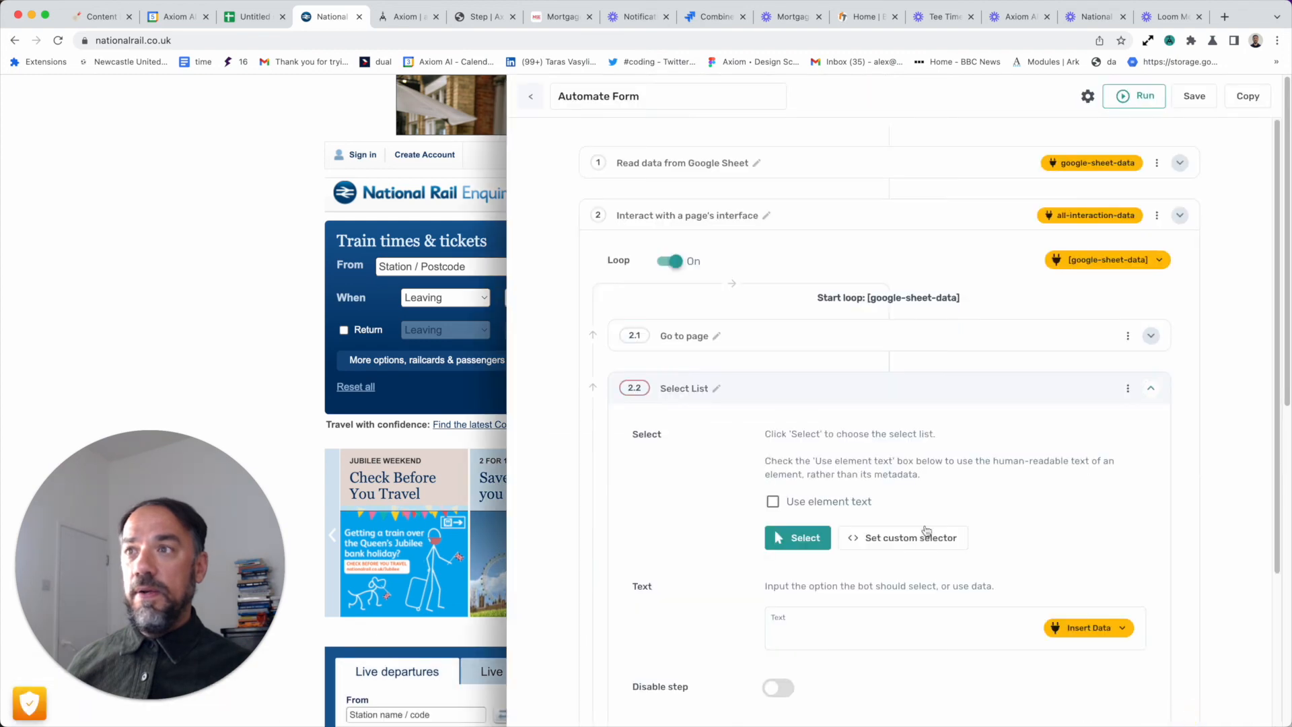
- Set the Select List step's option text to 20 and collapse the step
scroll(850, 580, "down", 3)
left_click(831, 434)
type("20")
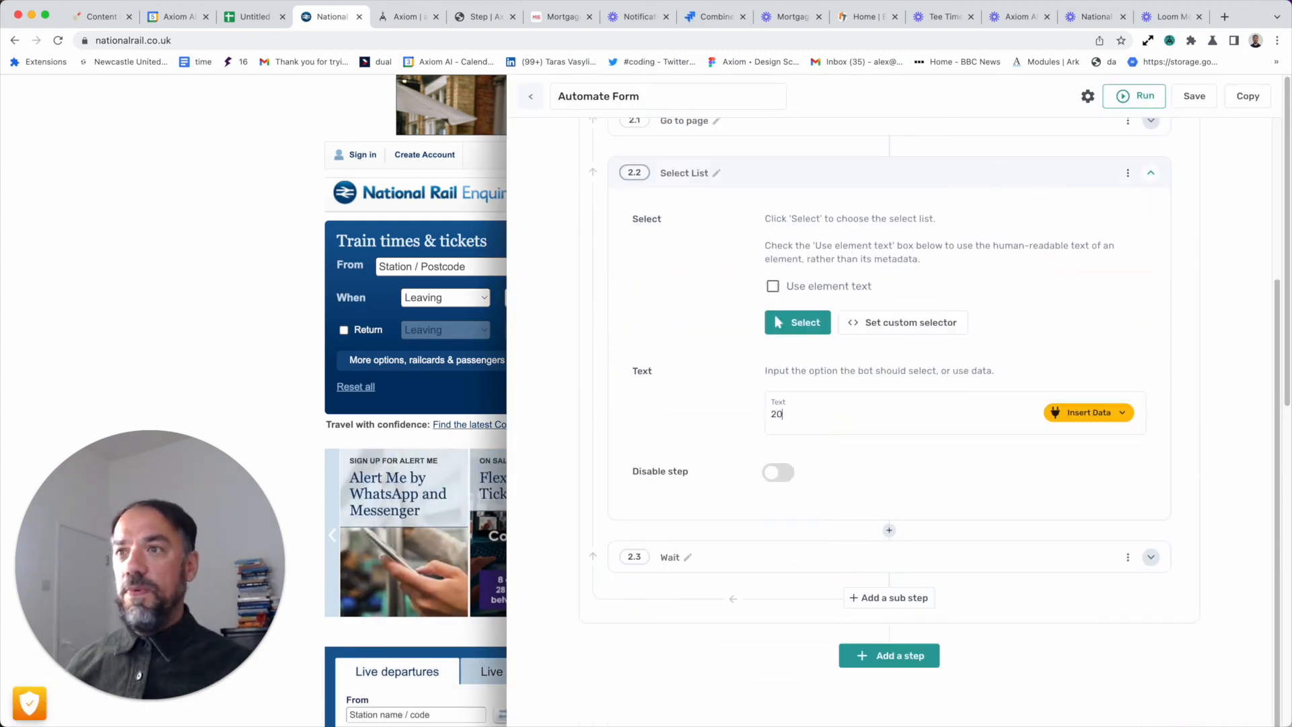
scroll(872, 290, "up", 2)
left_click(873, 289)
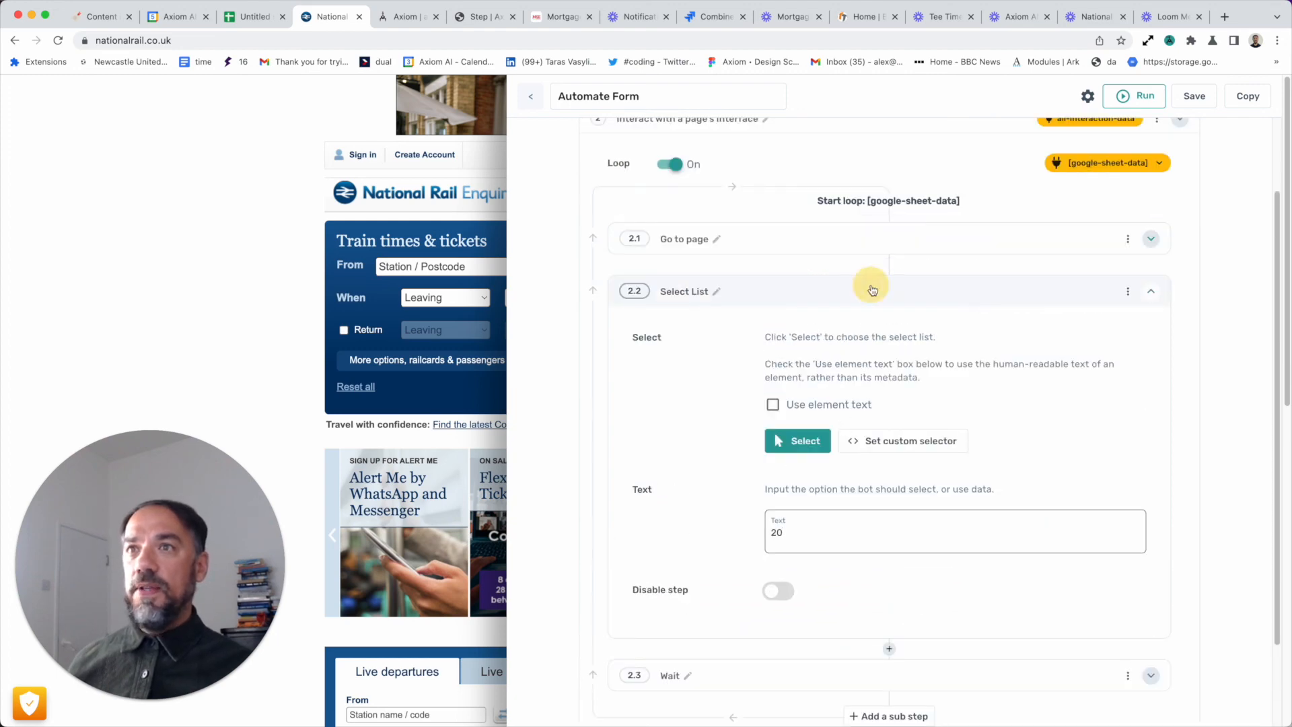
- Save the Automate Form automation, run it, and reposition the browser window that the run opens
left_click(1197, 100)
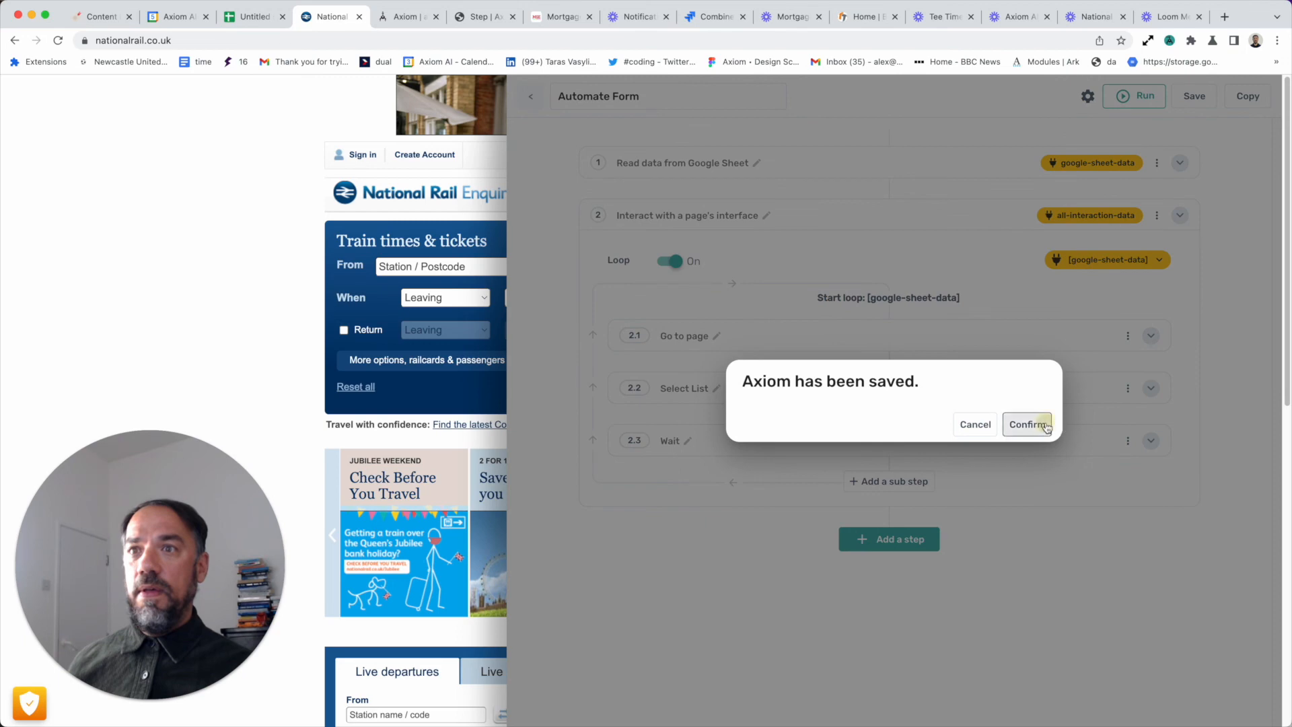
left_click(1047, 426)
left_click(1144, 95)
left_click(1139, 173)
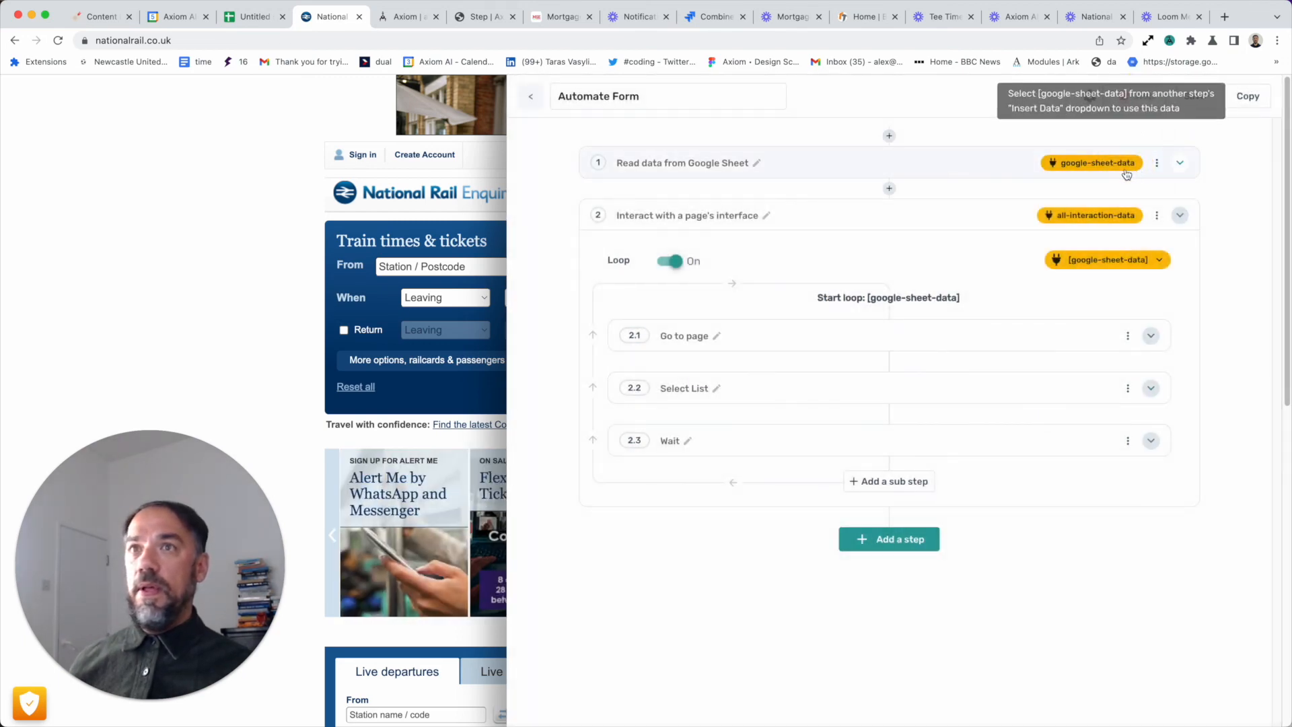
left_click(1170, 41)
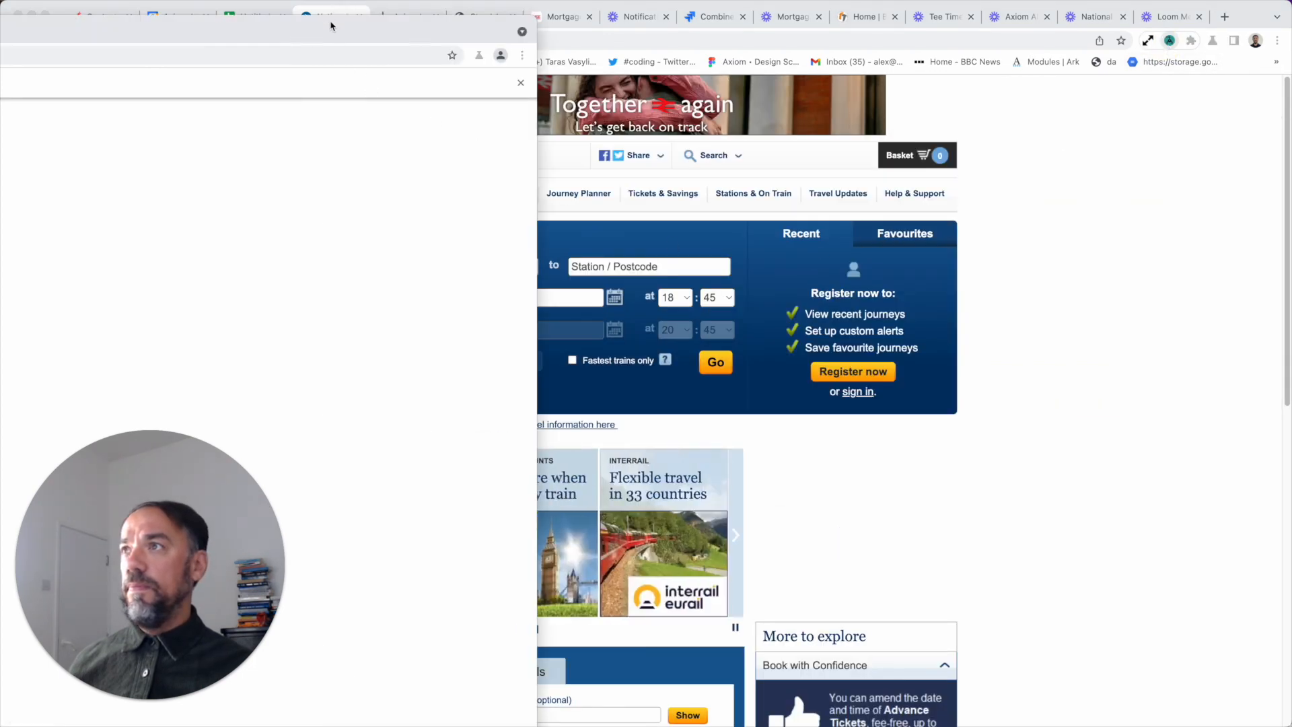
left_click_drag(331, 27, 864, 39)
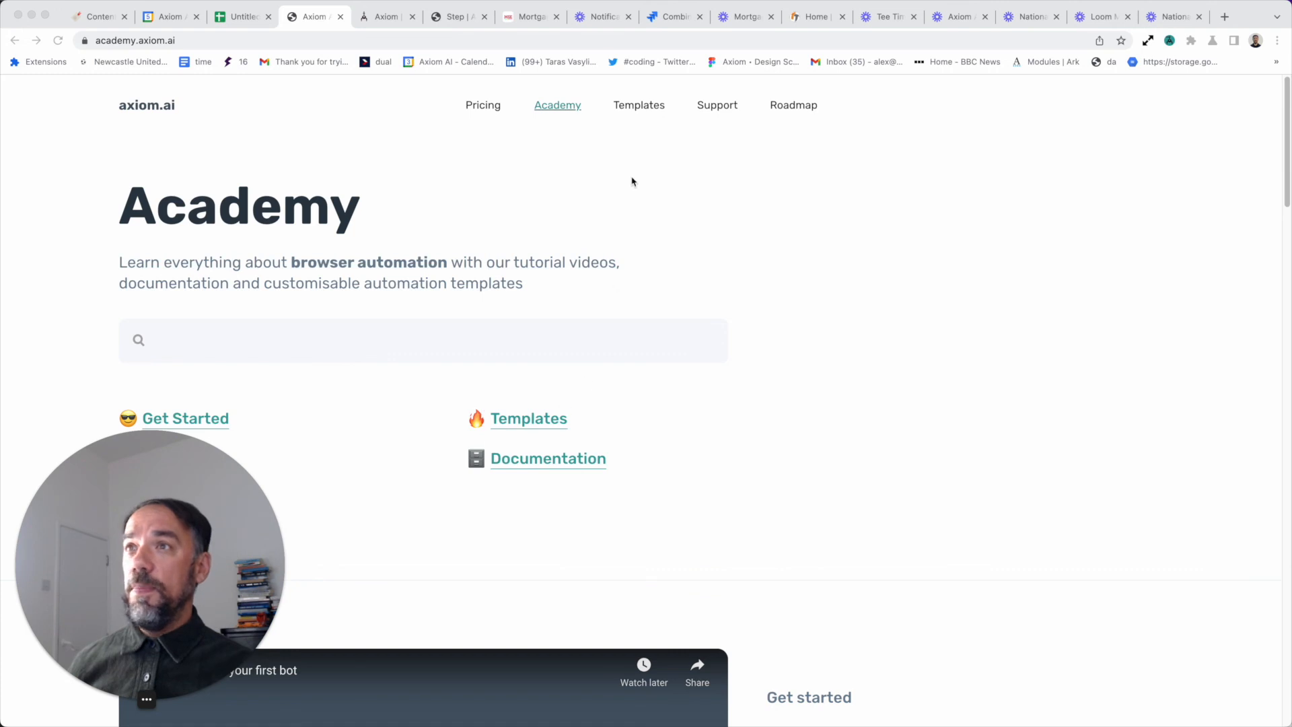
- Open the customer support page on the Axiom website
left_click(705, 112)
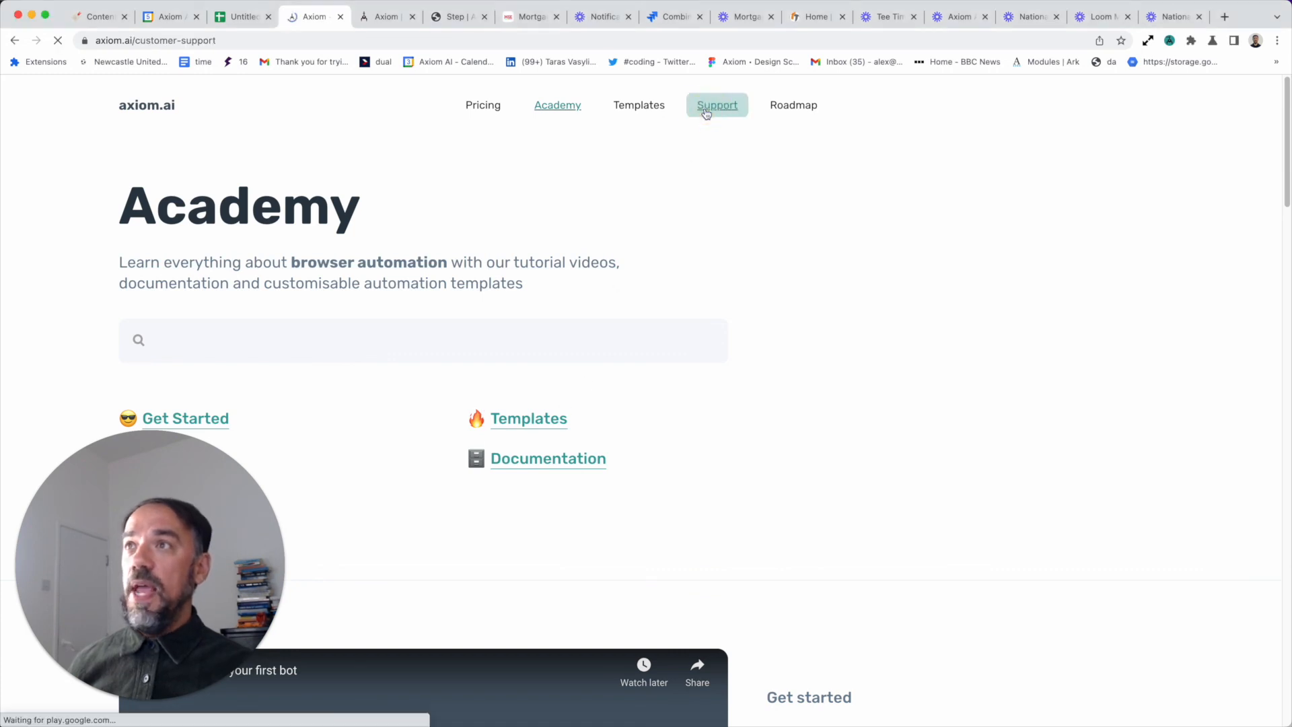